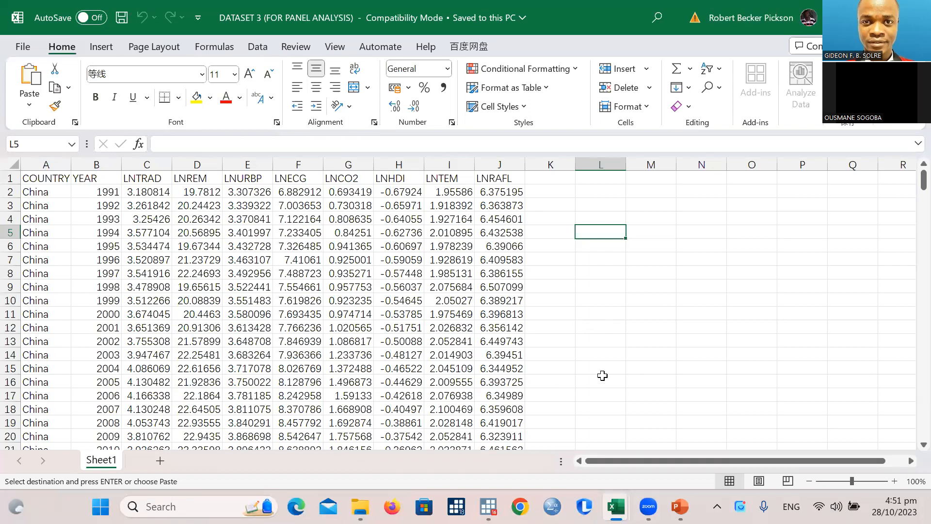
# - Copy the full panel dataset from header cell A1 through the last Turkey row, including all columns up to LNRAFL
pyautogui.moveTo(680, 506)
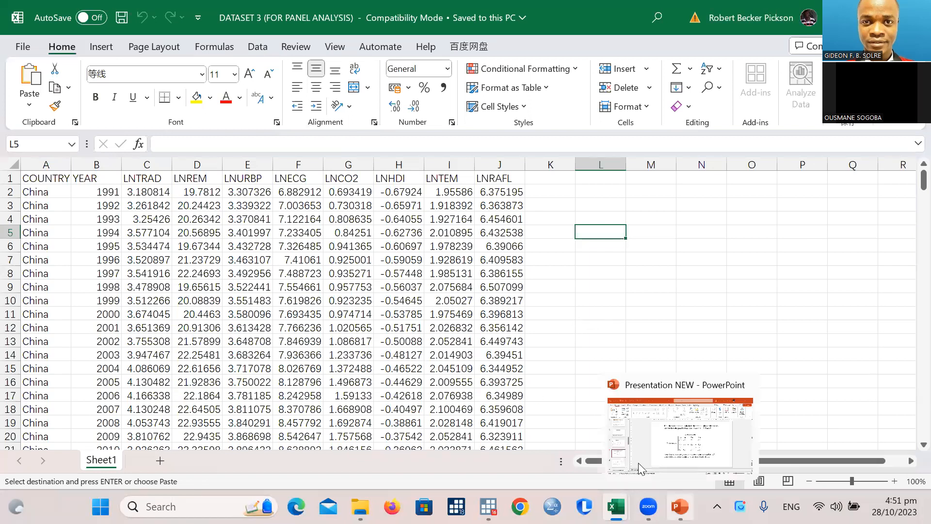
pyautogui.click(34, 179)
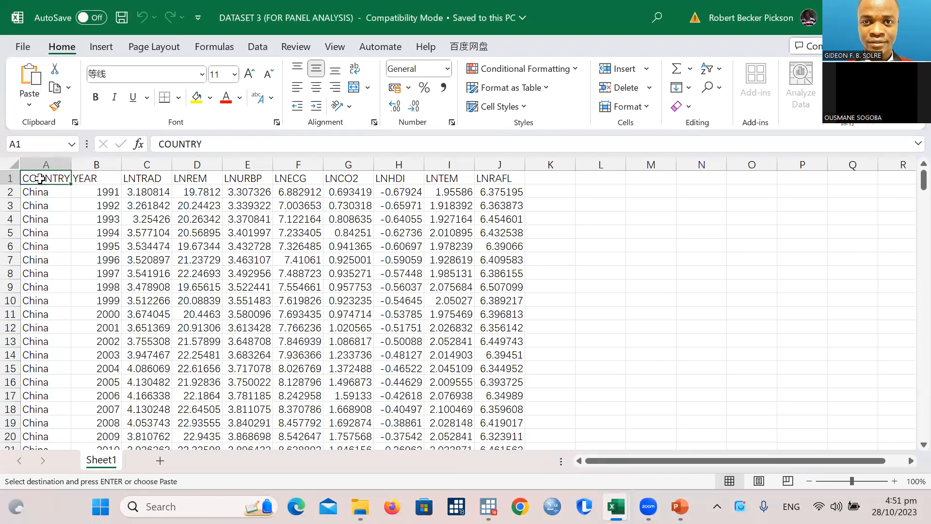
pyautogui.hotkey('ctrl', 'shift', 'End')
pyautogui.rightClick(156, 270)
pyautogui.press('Escape')
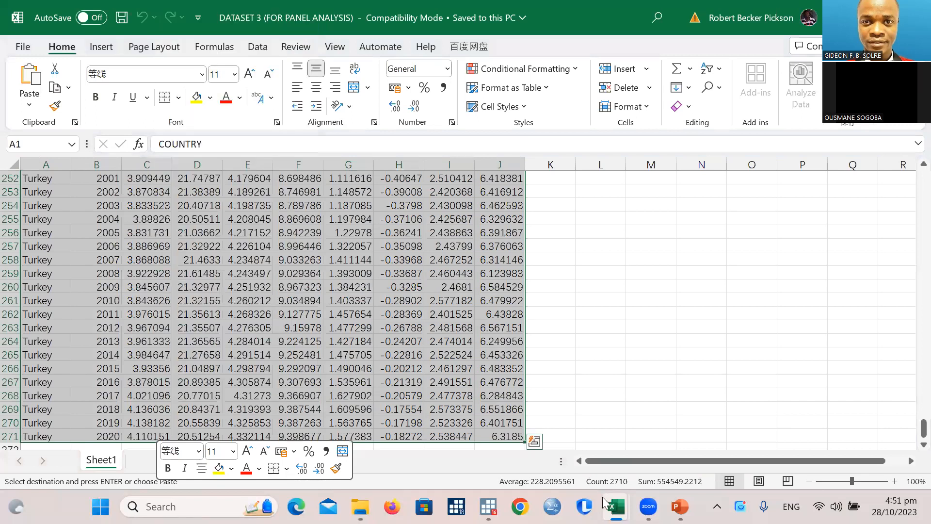
pyautogui.moveTo(924, 428); pyautogui.dragTo(924, 181)
# - Switch to the main Stata window and run clear to remove the previous dataset from memory
pyautogui.click(488, 506)
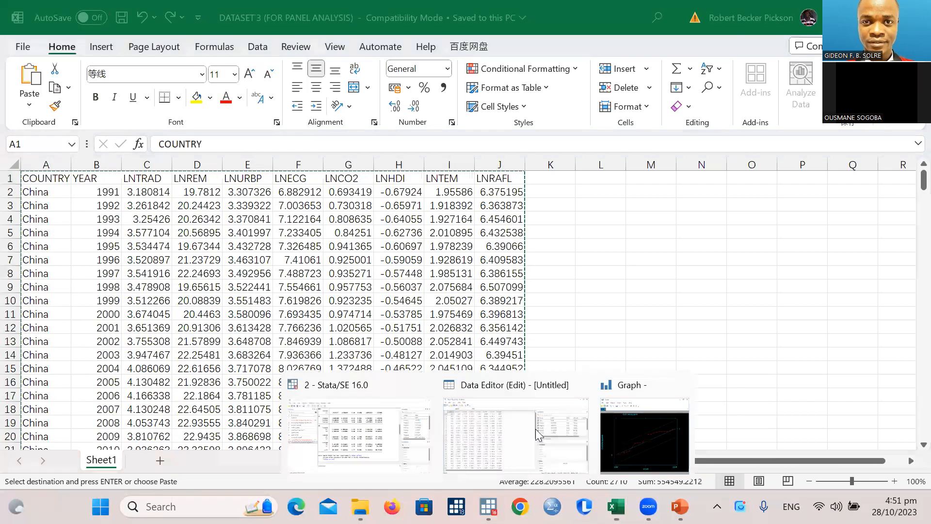
pyautogui.click(374, 452)
pyautogui.write('cl')
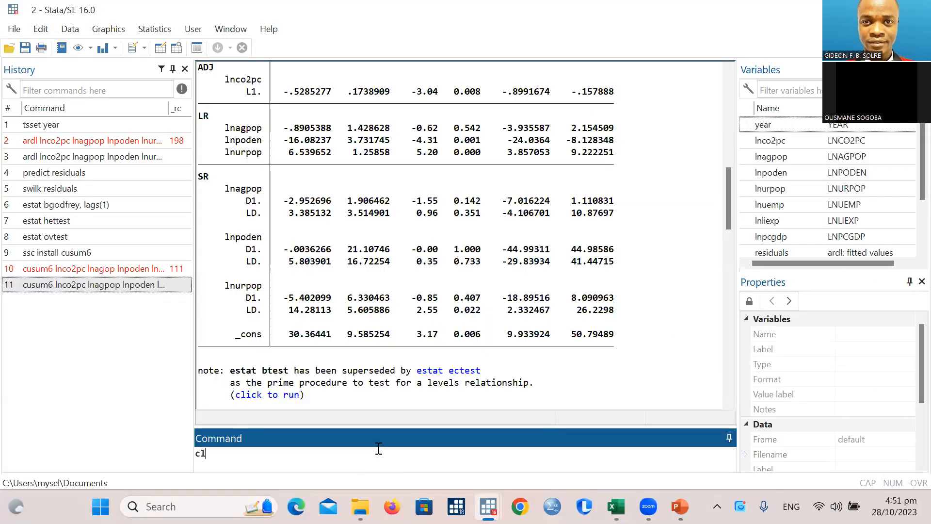
pyautogui.write('ear')
pyautogui.press('Return')
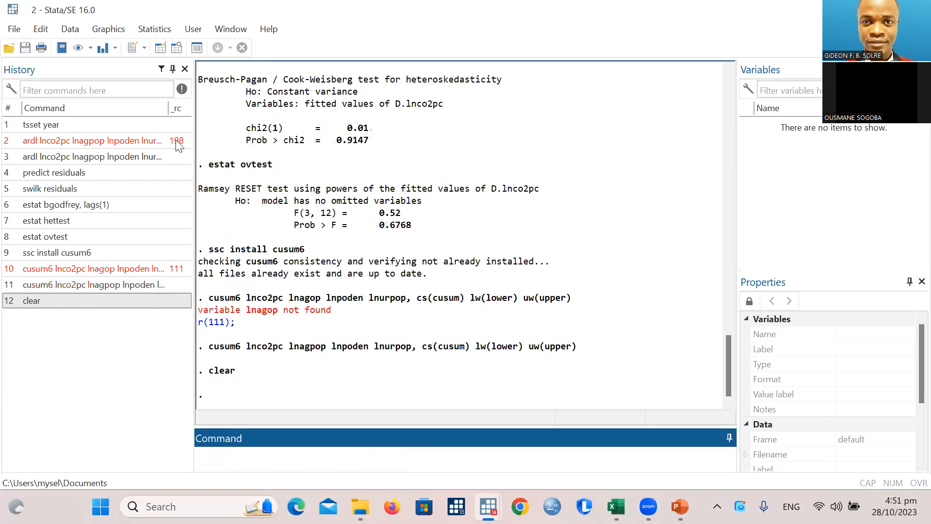
# - Paste the copied panel data into the empty Data Editor with Paste special, tab-delimited, treating the first row as variable names
pyautogui.click(161, 47)
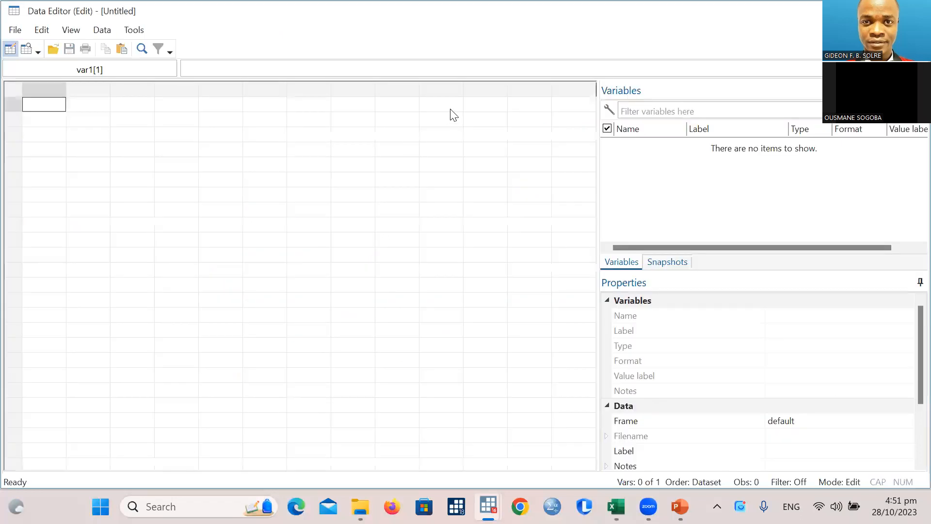
pyautogui.rightClick(37, 102)
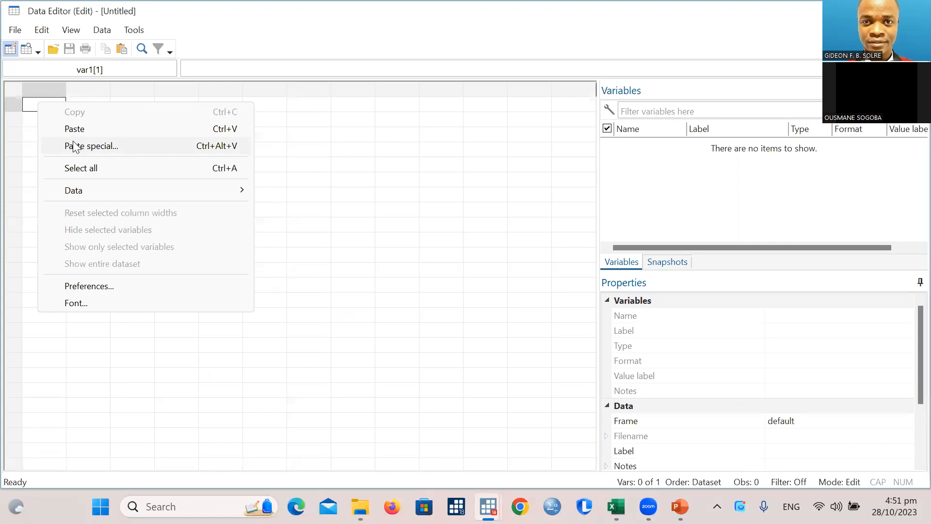
pyautogui.click(73, 146)
pyautogui.click(319, 225)
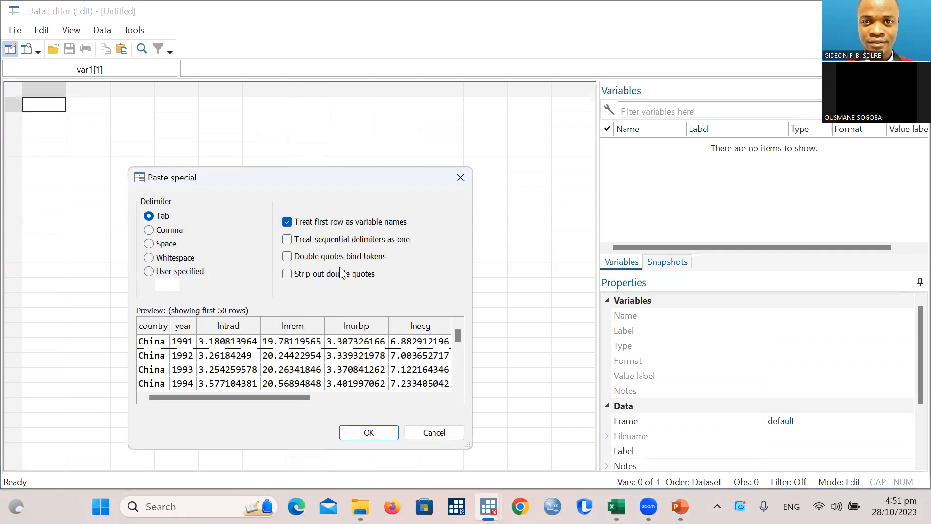
pyautogui.click(380, 434)
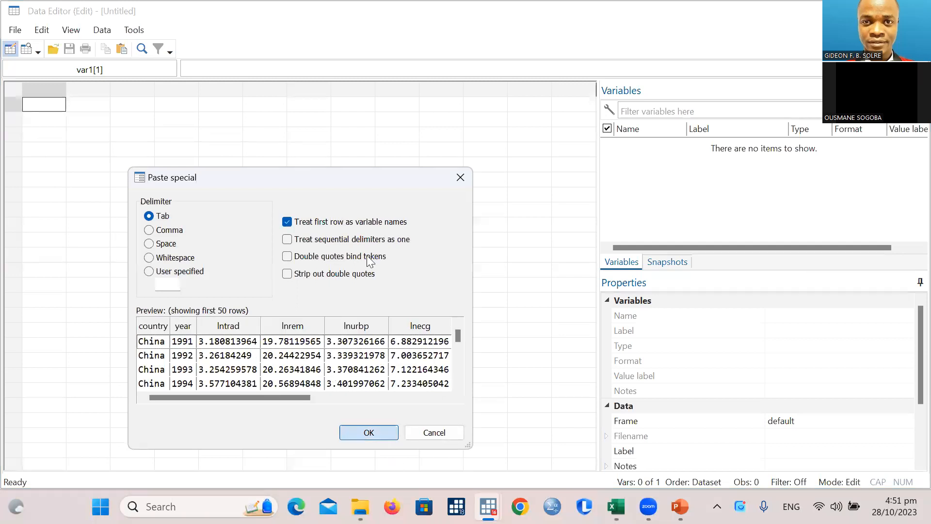
pyautogui.scroll(-2, 400, 264)
pyautogui.scroll(2, 400, 264)
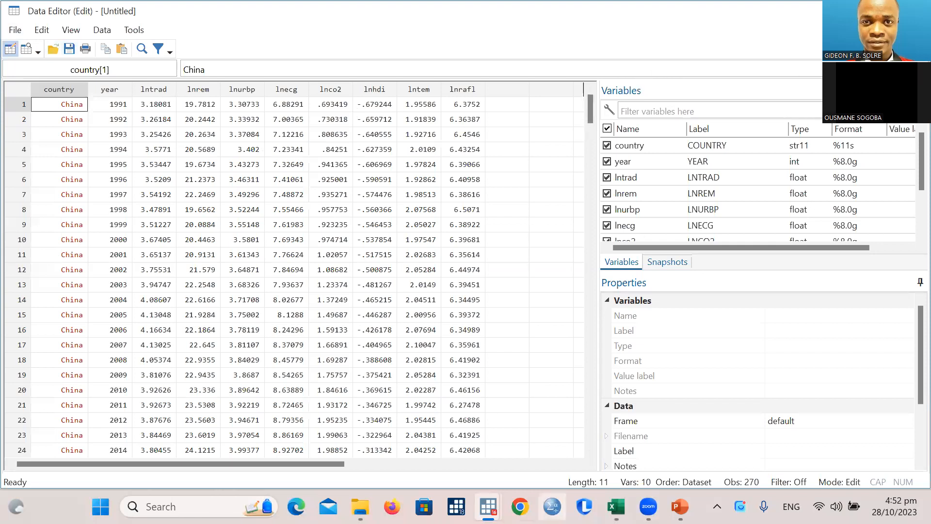
# - Close the leftover Graph window and return to the main Stata window
pyautogui.moveTo(489, 506)
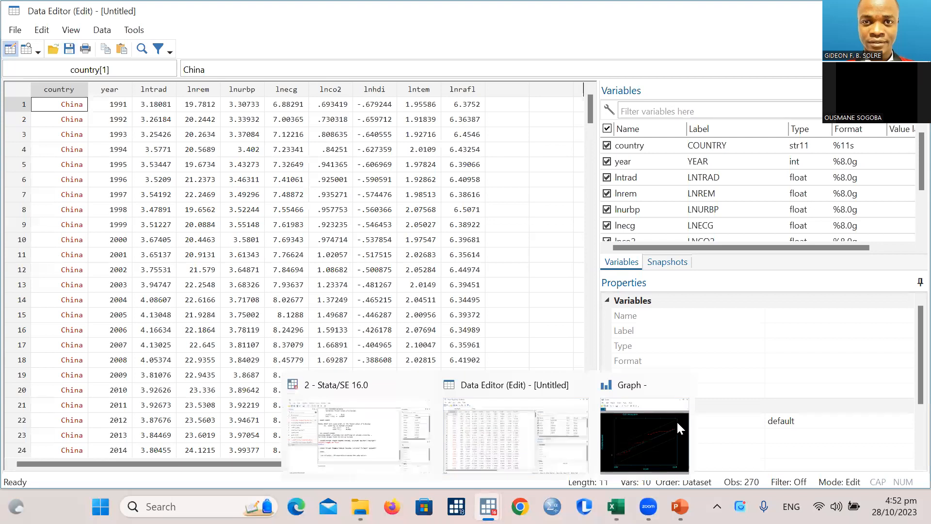
pyautogui.click(681, 384)
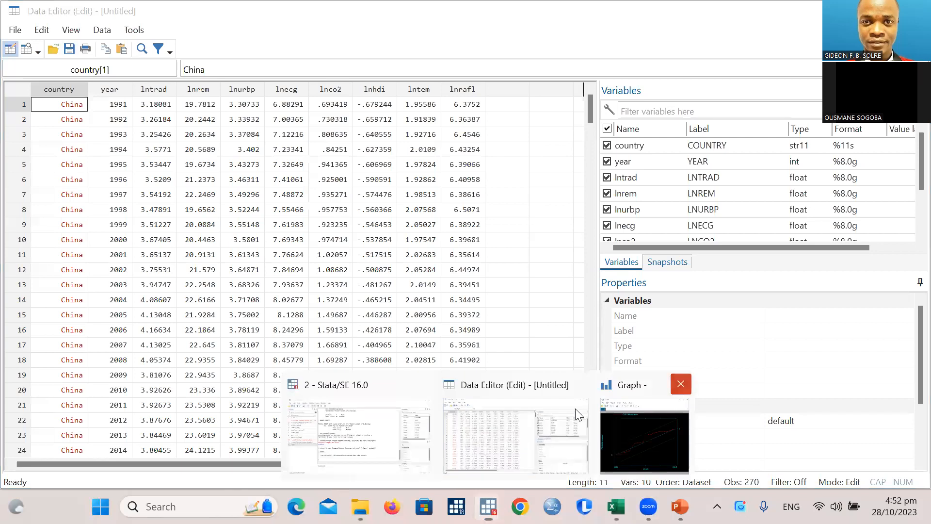
pyautogui.click(400, 442)
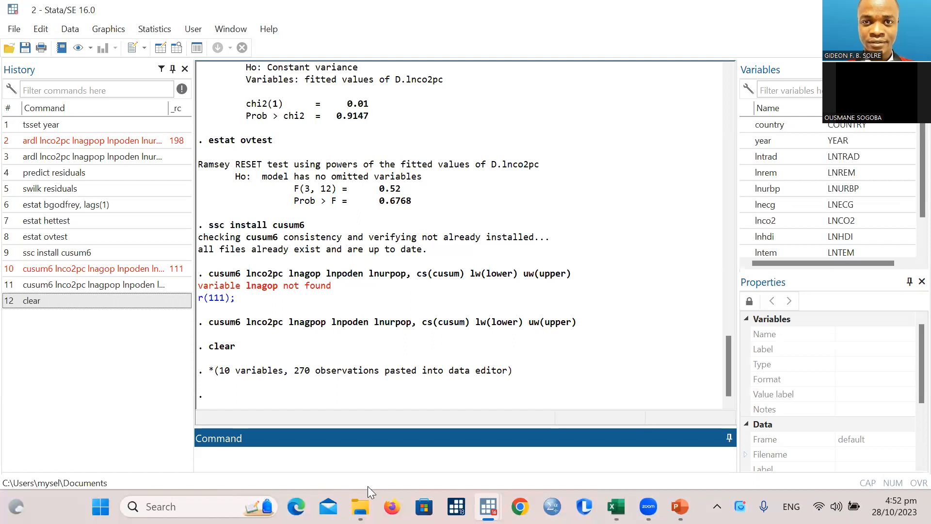
# - Generate a numeric country identifier with the command egen country1=group(country)
pyautogui.write('ege')
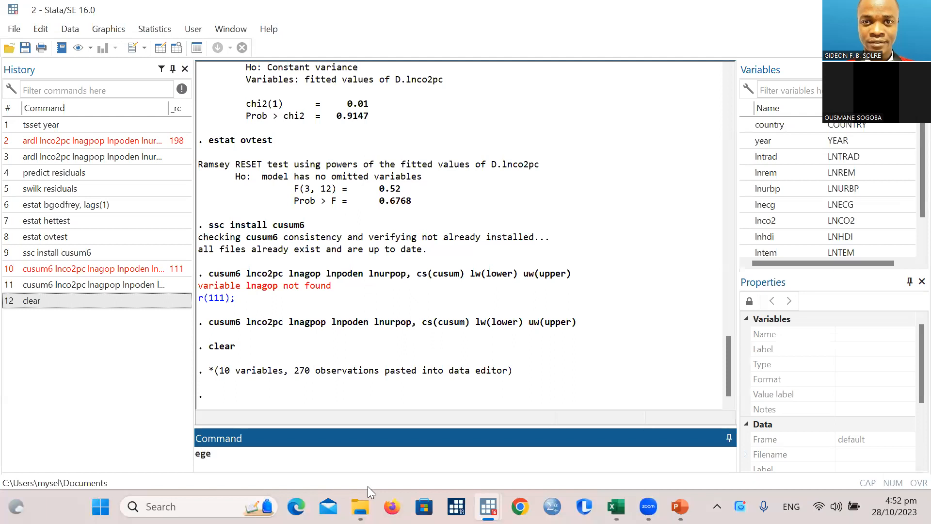
pyautogui.write('n country1=group(country)')
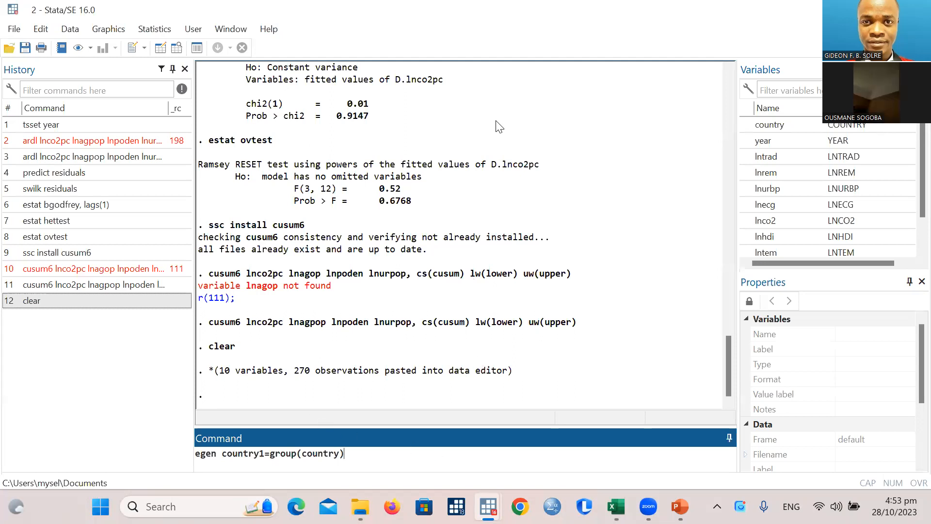
pyautogui.click(377, 461)
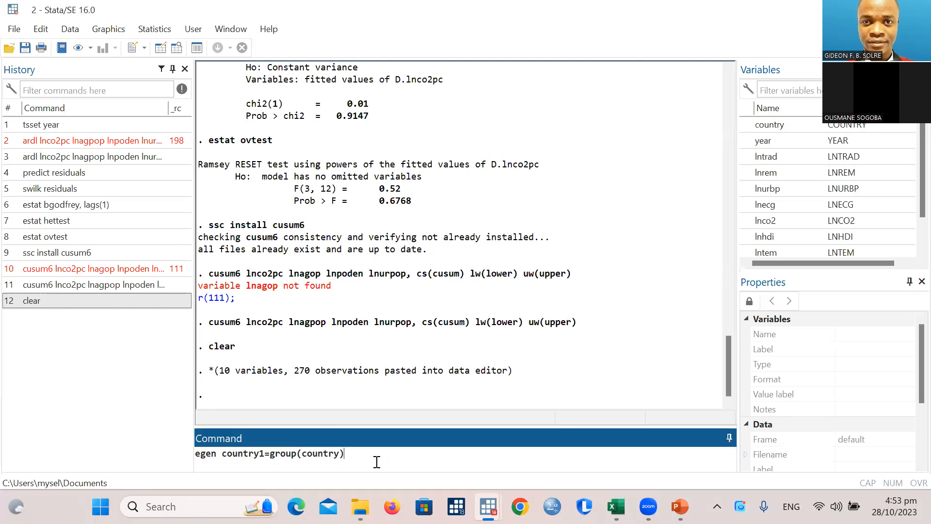
pyautogui.press('Return')
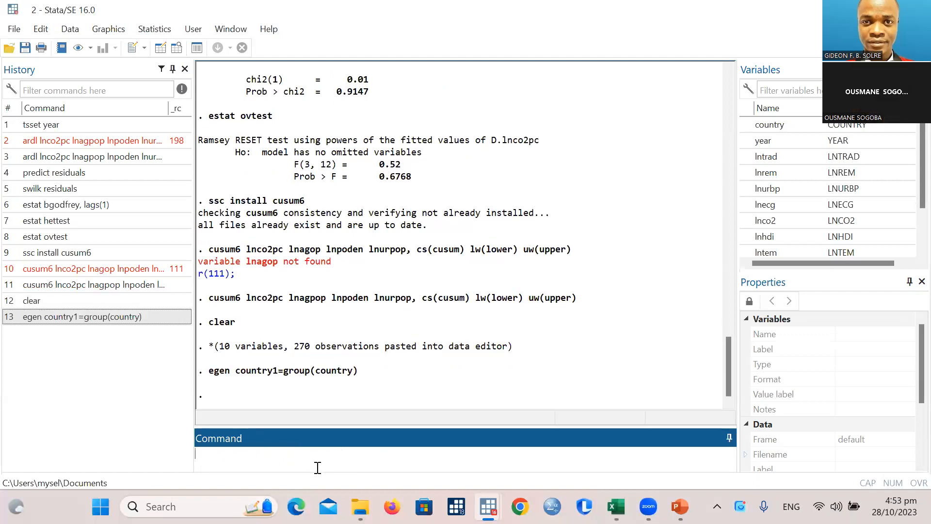
# - Declare the data as a yearly panel with the command xtset country1 year, yearly
pyautogui.write('xt')
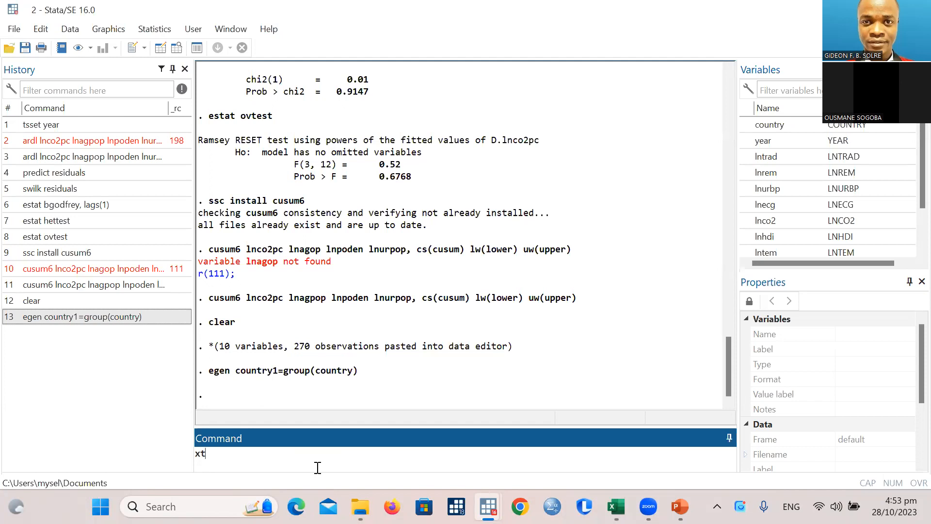
pyautogui.write('set country1 year, yearly')
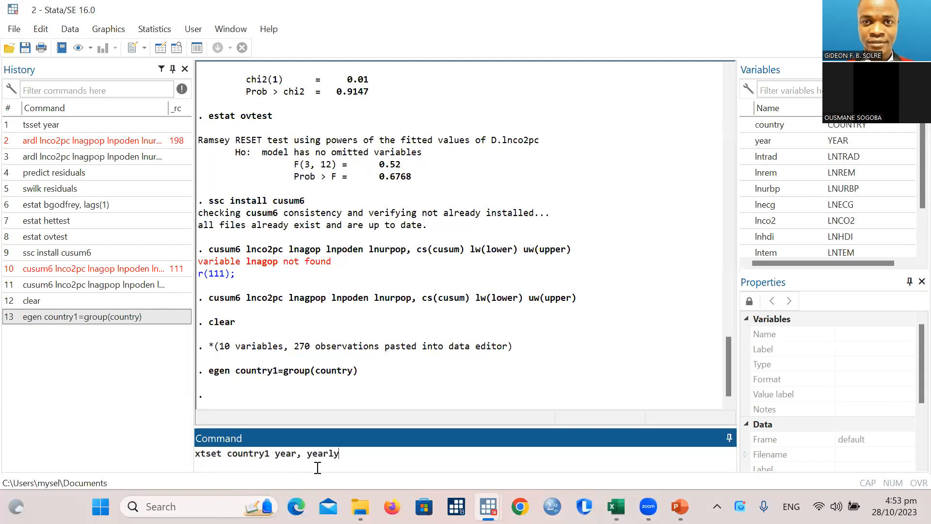
pyautogui.press('Return')
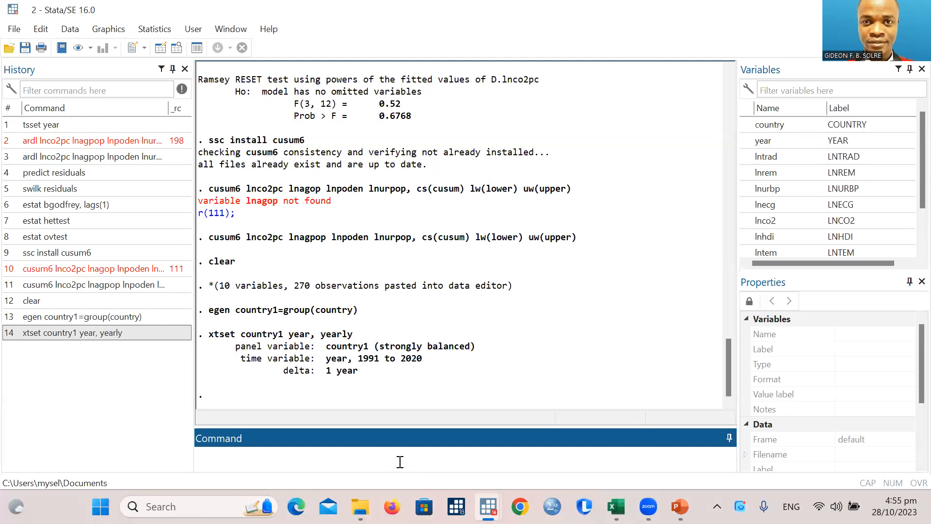
# - Run a regression of lnhdi with the command xi: reg lnhdi lntem lntem lnco2 lnecg lnrem lntrad
pyautogui.write('xi: reg')
pyautogui.scroll(-1, 911, 160)
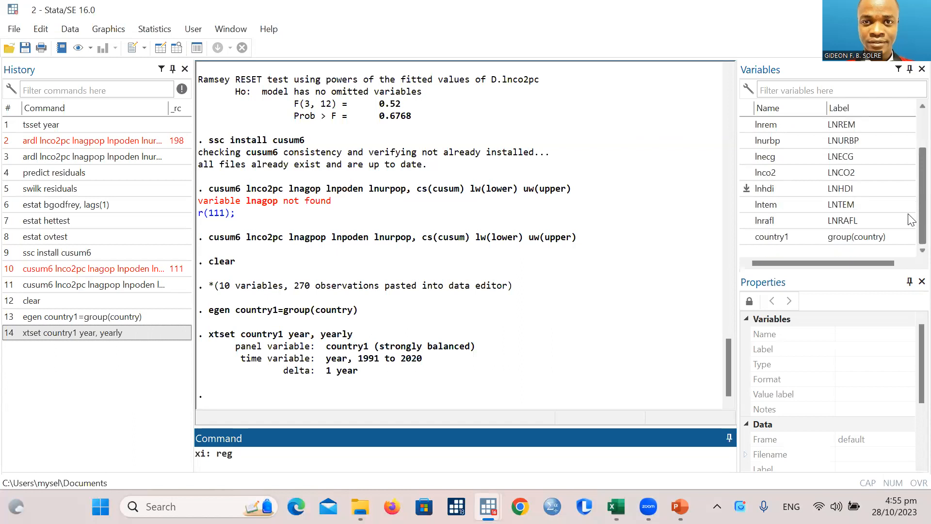
pyautogui.scroll(1, 912, 214)
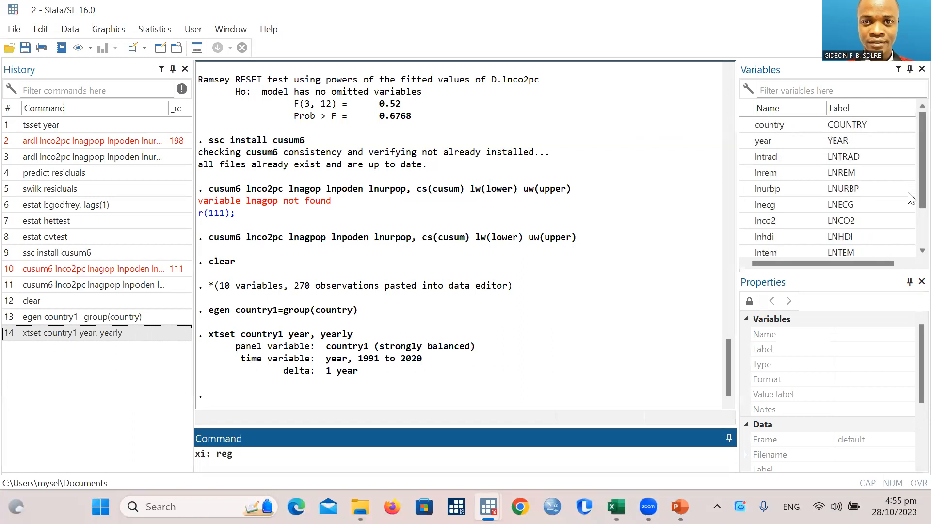
pyautogui.scroll(-1, 912, 208)
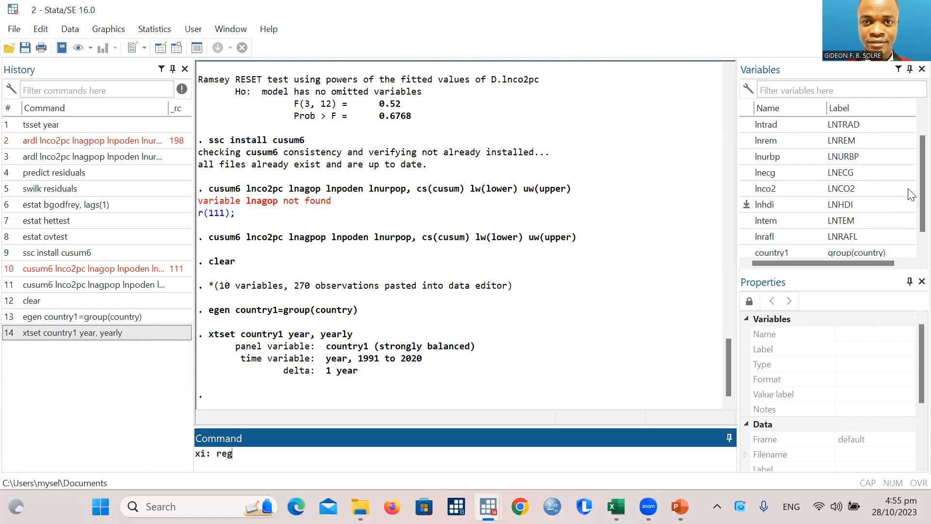
pyautogui.scroll(-1, 911, 214)
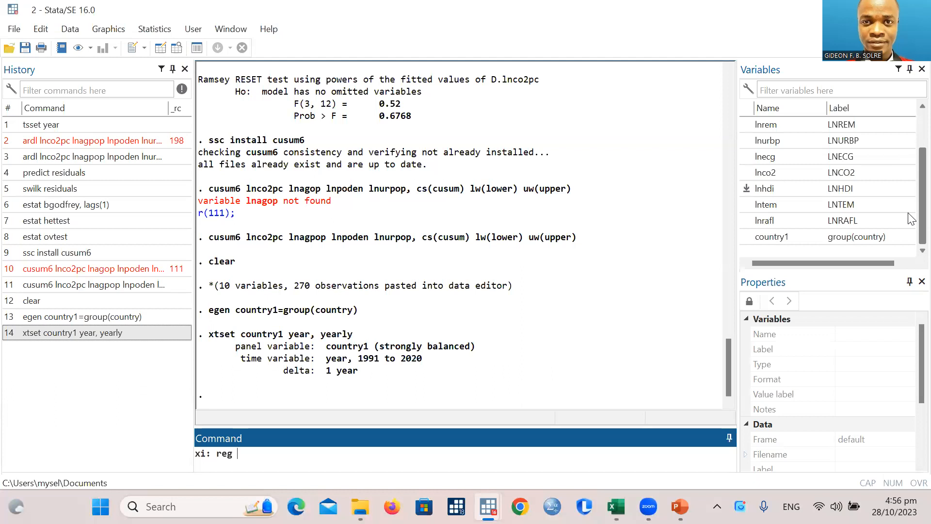
pyautogui.write('lnhdi lntem lntem')
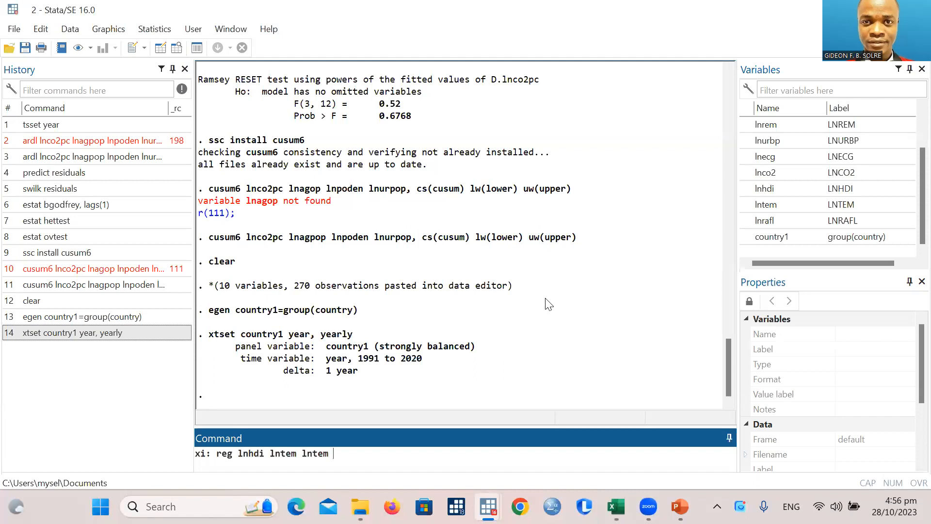
pyautogui.write('lnco2 lnec')
pyautogui.press('BackSpace')
pyautogui.write('e')
pyautogui.press('BackSpace')
pyautogui.write('cg lnrem')
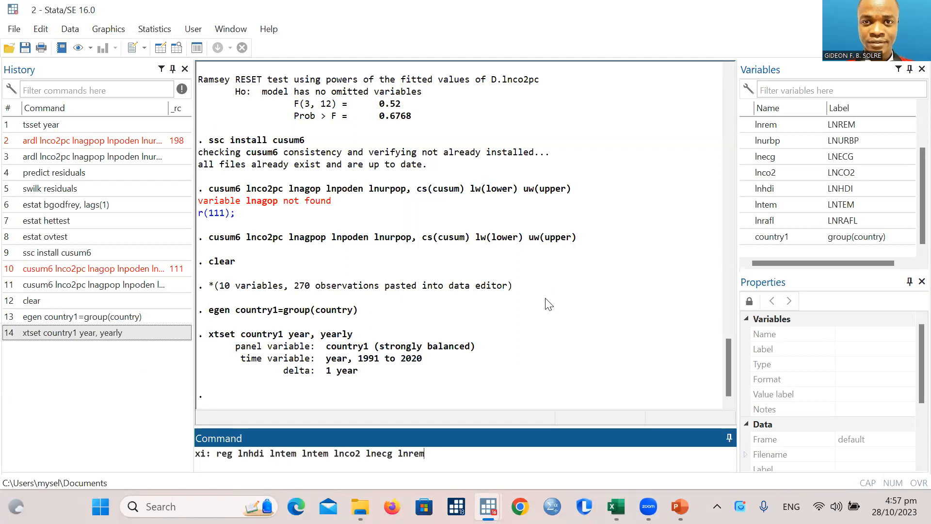
pyautogui.write(' lm')
pyautogui.press('BackSpace')
pyautogui.write('ntrad')
pyautogui.press('Return')
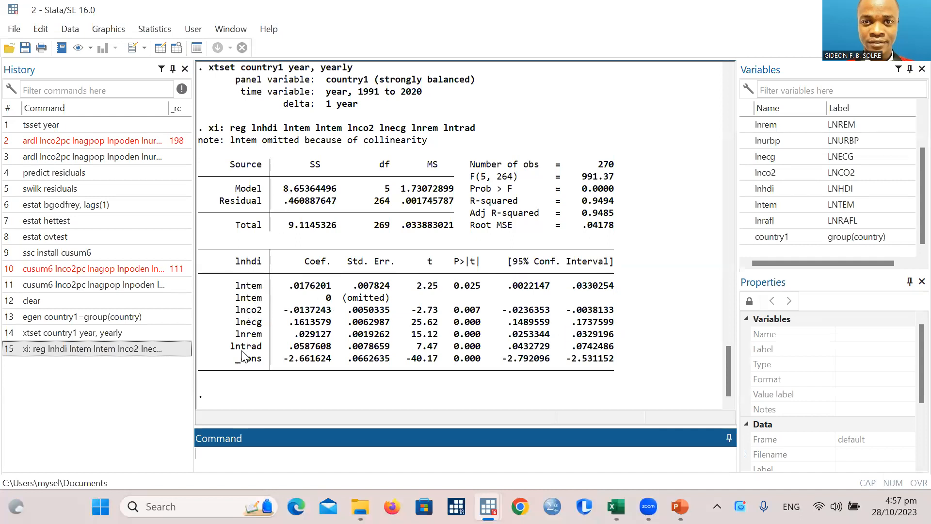
# - Recall the last regression command and try to run it with the duplicate lntem replaced by lntrafl
pyautogui.click(100, 348)
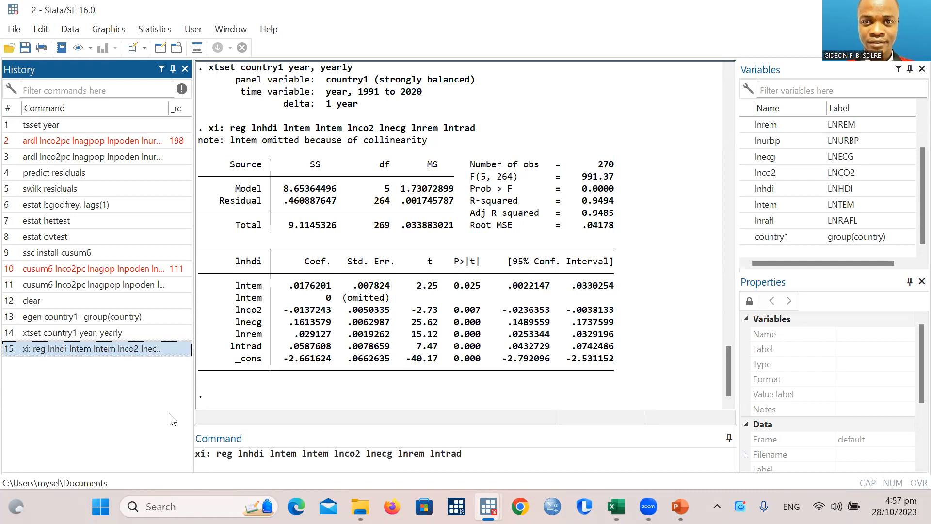
pyautogui.click(297, 456)
pyautogui.click(329, 456)
pyautogui.press('BackSpace')
pyautogui.press('BackSpace')
pyautogui.write('rafl')
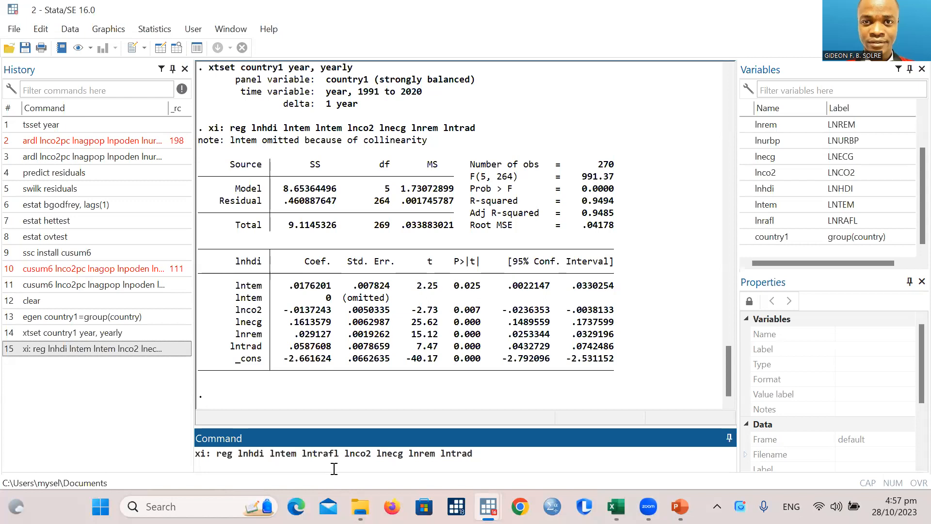
pyautogui.press('Return')
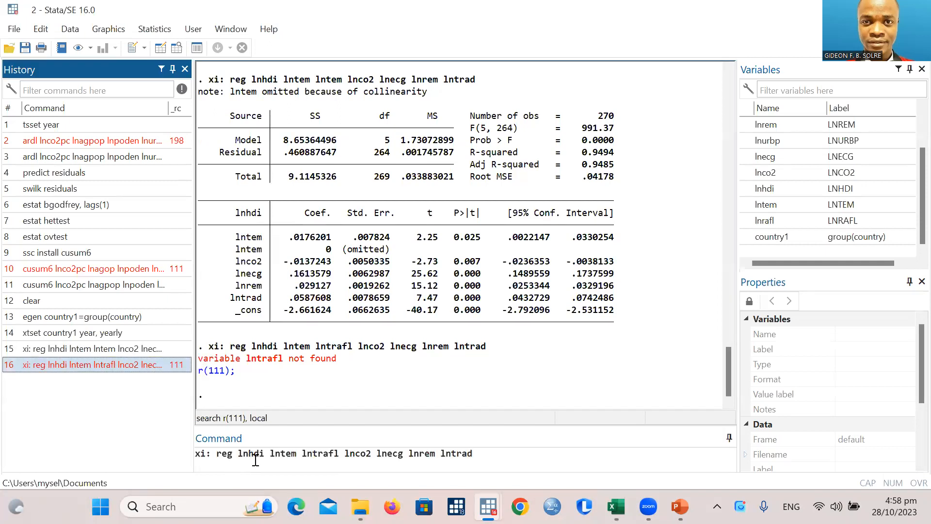
# - Correct lntrafl to lnrafl in the regression command and run xi: reg lnhdi lntem lnrafl lnco2 lnecg lnrem lntrad
pyautogui.click(341, 463)
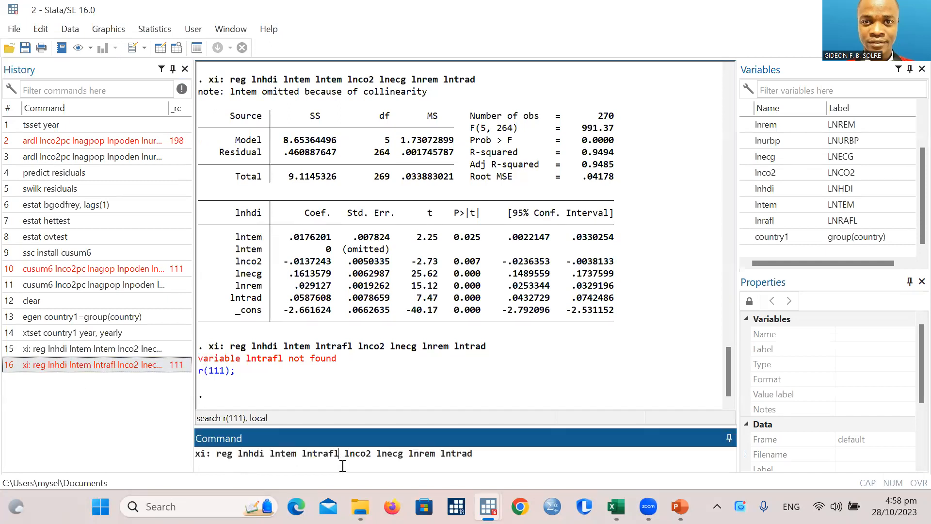
pyautogui.press('BackSpace')
pyautogui.press('BackSpace')
pyautogui.press('BackSpace')
pyautogui.press('BackSpace')
pyautogui.press('BackSpace')
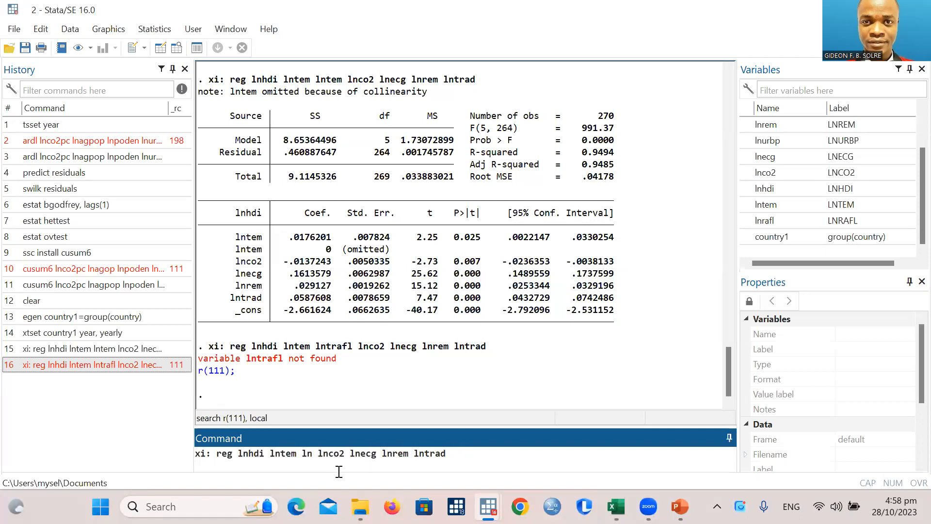
pyautogui.write('rafl')
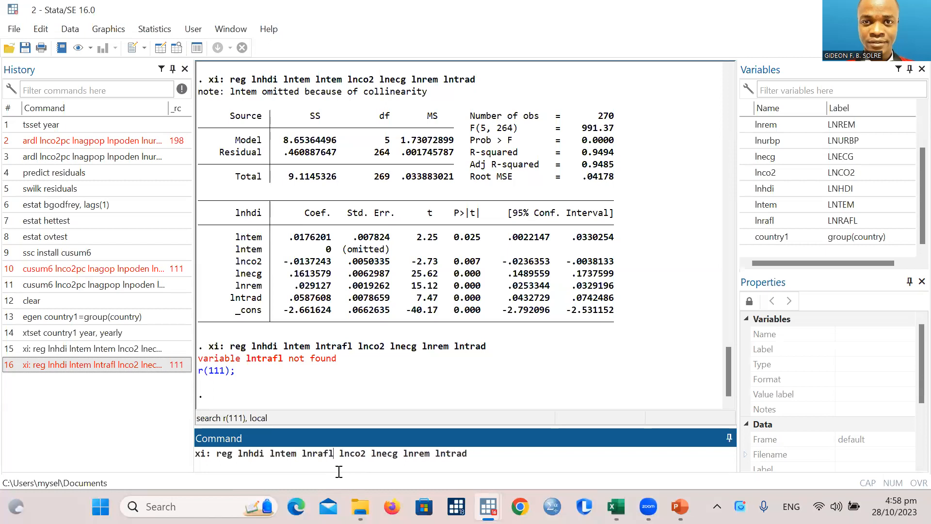
pyautogui.press('Return')
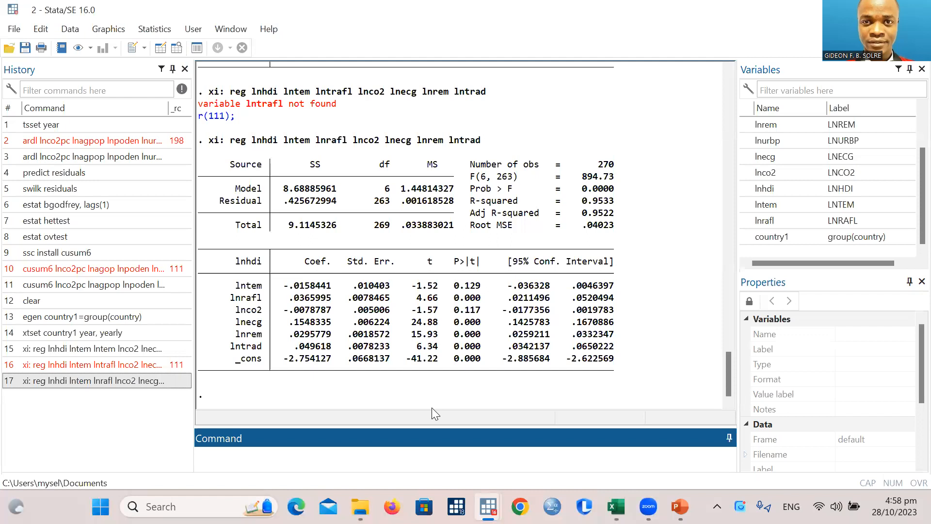
# - Recall the last regression command and try to run it as xtreg reg lnhdi lntem lnrafl lnco2 lnecg lnrem lntrad, fe
pyautogui.write('xtreg')
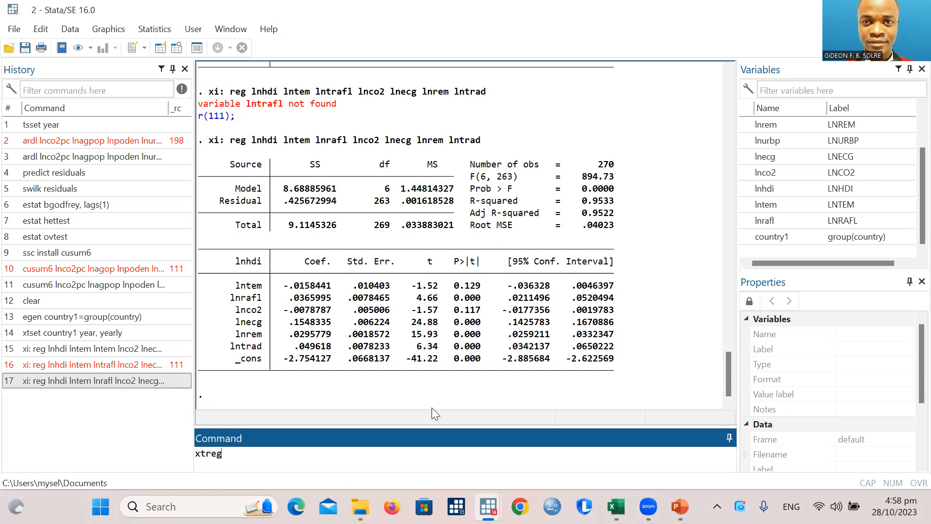
pyautogui.click(76, 386)
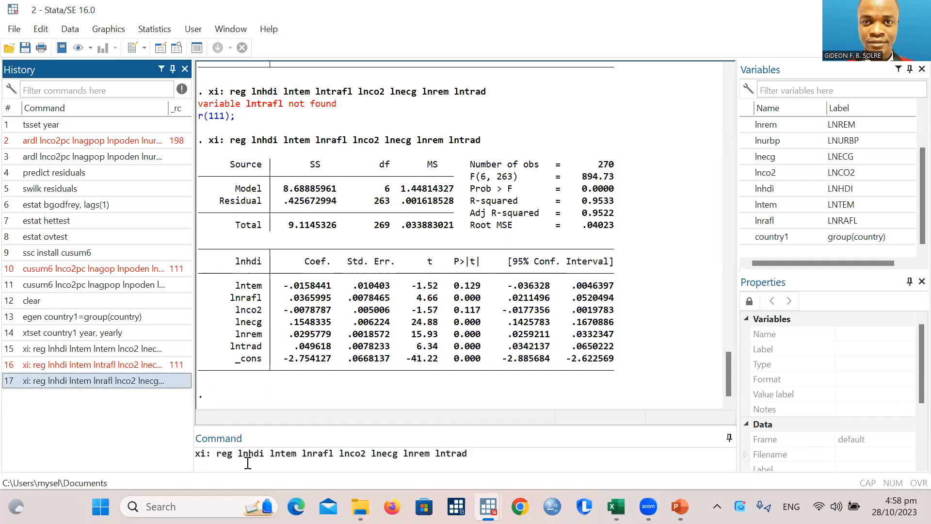
pyautogui.click(214, 454)
pyautogui.press('BackSpace')
pyautogui.press('BackSpace')
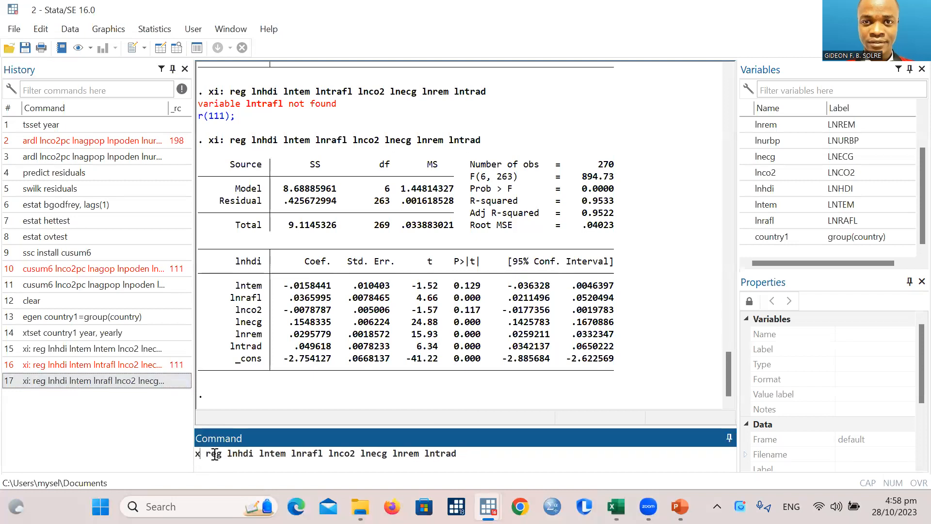
pyautogui.write('treg')
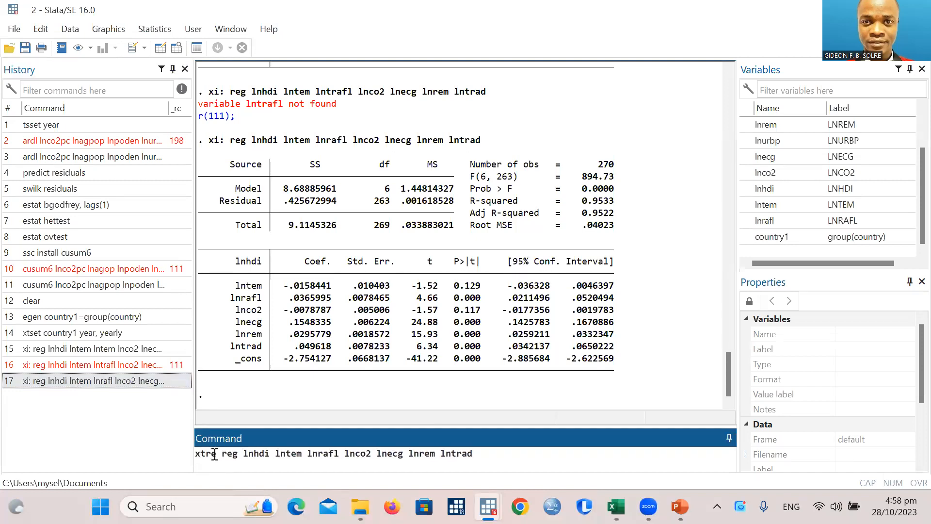
pyautogui.click(484, 454)
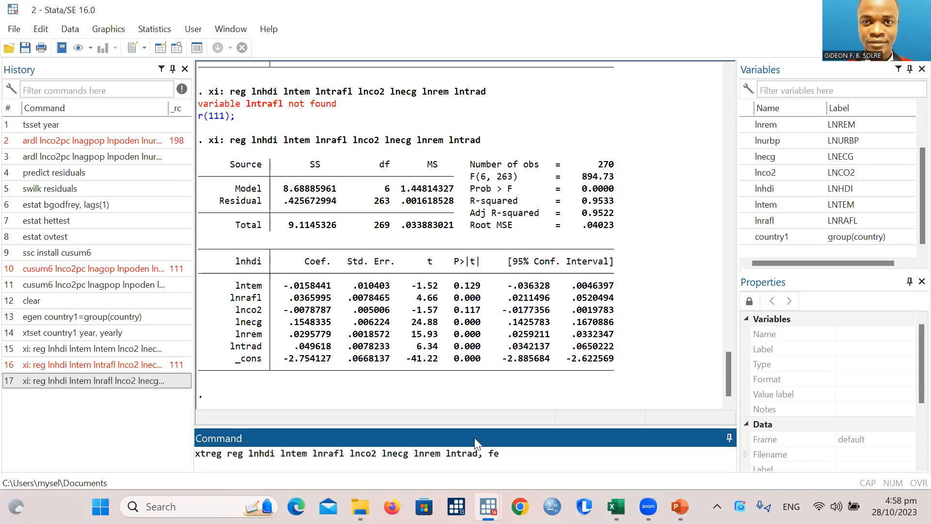
pyautogui.press('Return')
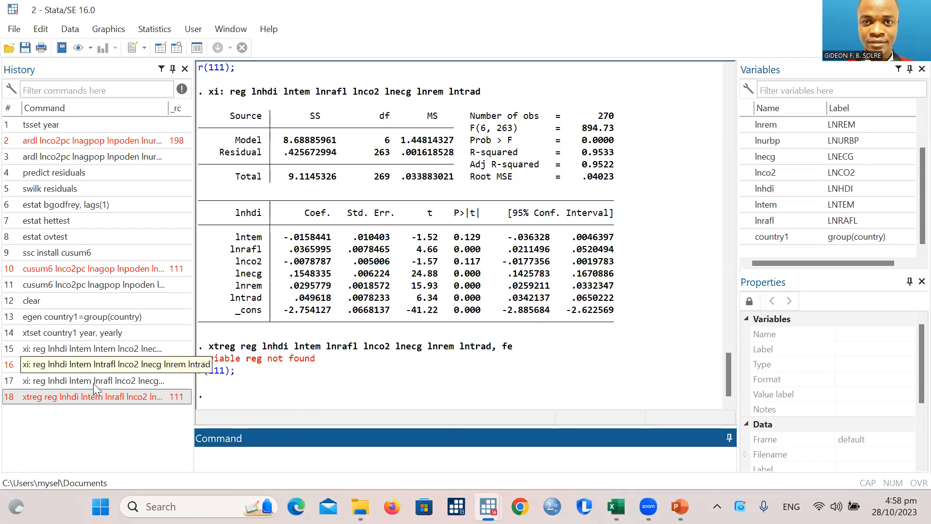
# - Remove the stray reg and run the fixed-effects regression xtreg lnhdi lntem lnrafl lnco2 lnecg lnrem lntrad, fe
pyautogui.click(105, 397)
pyautogui.click(242, 456)
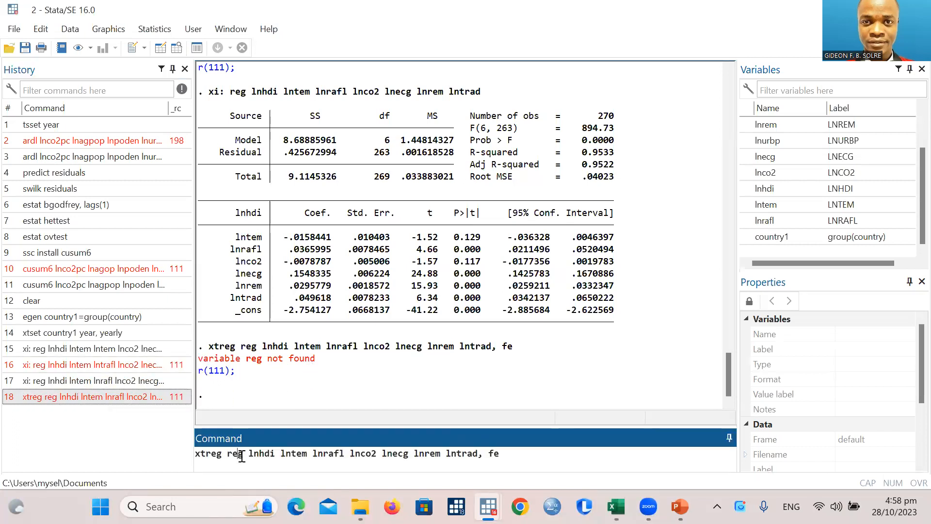
pyautogui.press('BackSpace')
pyautogui.press('BackSpace')
pyautogui.press('BackSpace')
pyautogui.press('BackSpace')
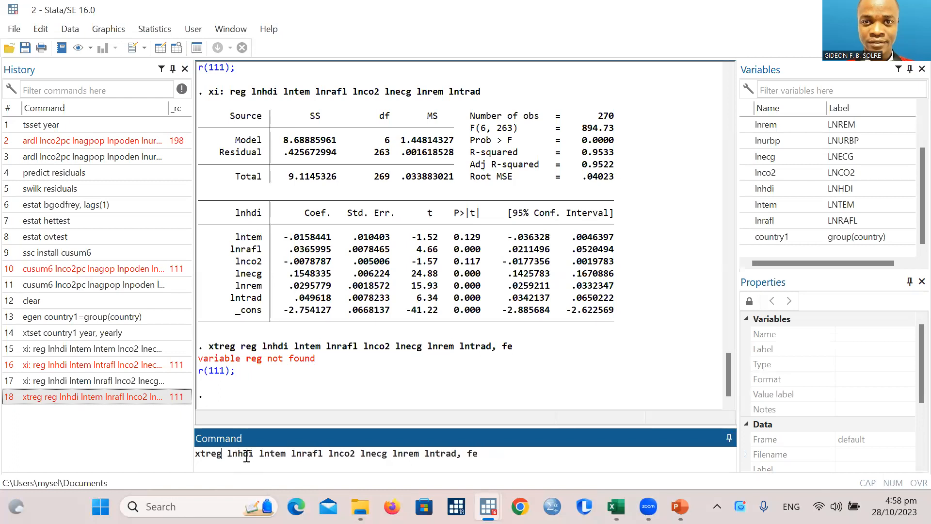
pyautogui.press('Return')
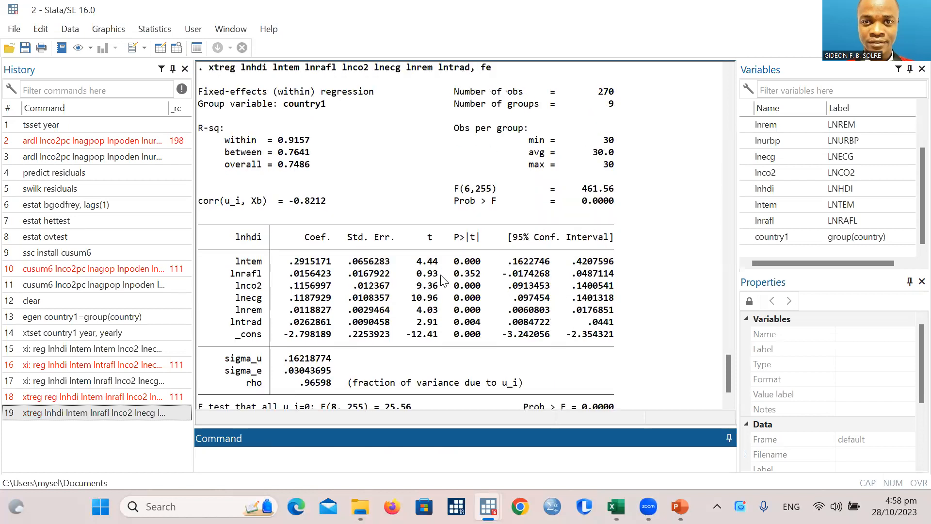
pyautogui.scroll(2, 442, 280)
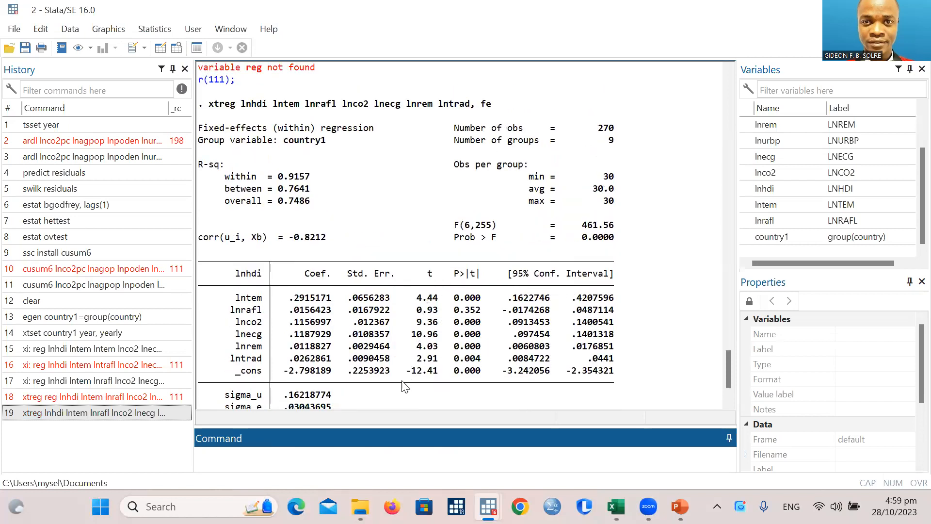
pyautogui.scroll(-2, 399, 400)
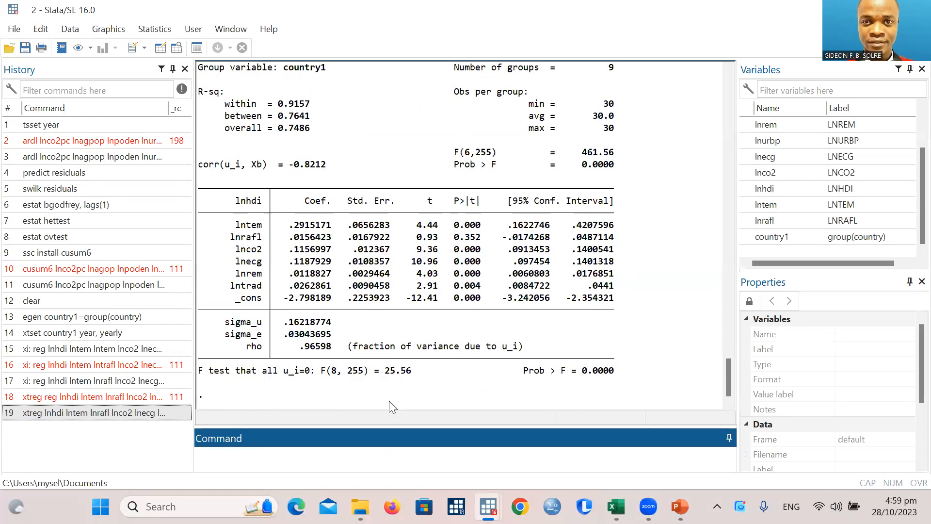
# - Recall the fixed-effects command, change its option to re, and run xtreg lnhdi lntem lnrafl lnco2 lnecg lnrem lntrad, re
pyautogui.click(138, 418)
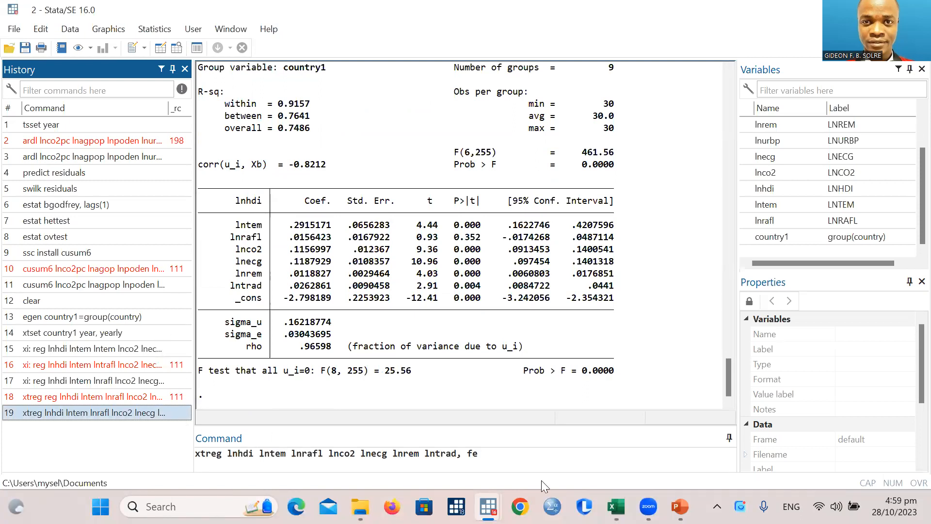
pyautogui.click(494, 456)
pyautogui.press('BackSpace')
pyautogui.press('BackSpace')
pyautogui.write('re')
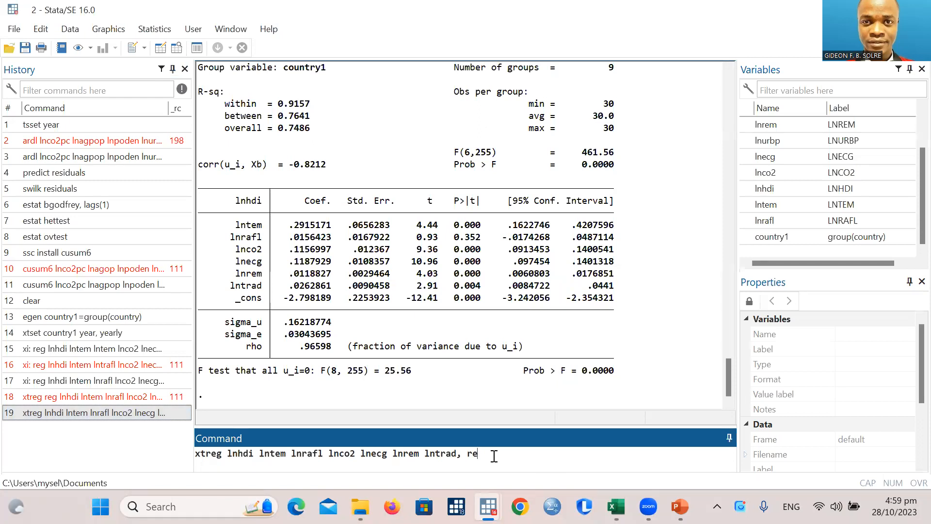
pyautogui.press('Return')
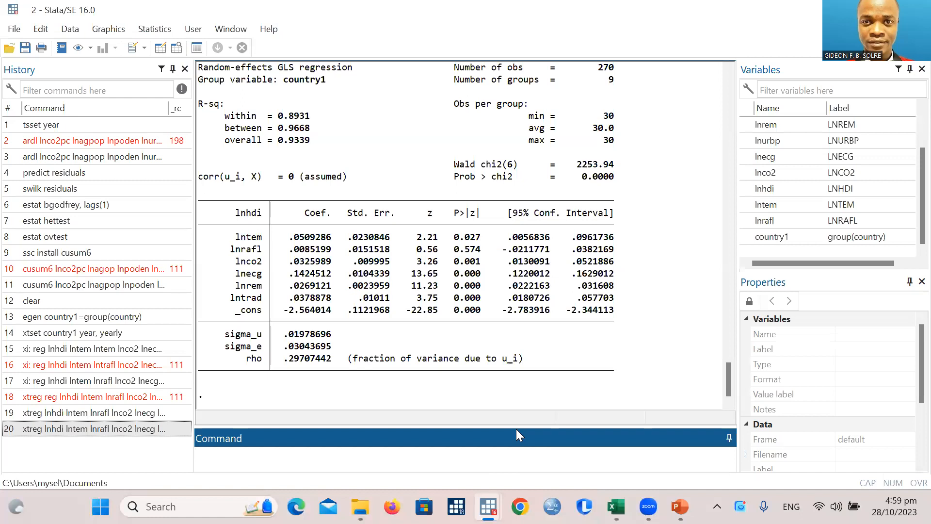
# - Review the random-effects, pooled and fixed-effects regression outputs, comparing their coefficients, p-values and R-squared
pyautogui.scroll(2, 543, 376)
pyautogui.scroll(1, 543, 376)
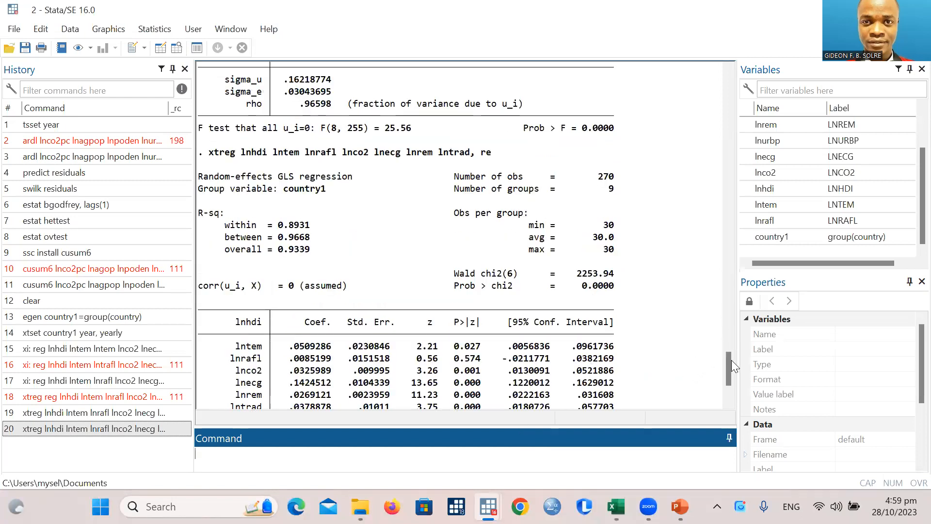
pyautogui.moveTo(729, 361); pyautogui.dragTo(728, 381)
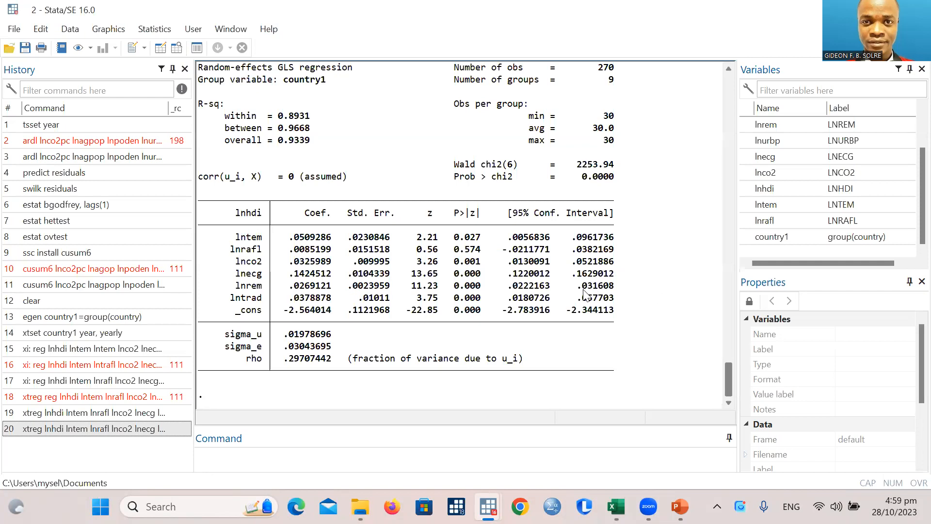
pyautogui.scroll(10, 577, 313)
pyautogui.scroll(15, 569, 325)
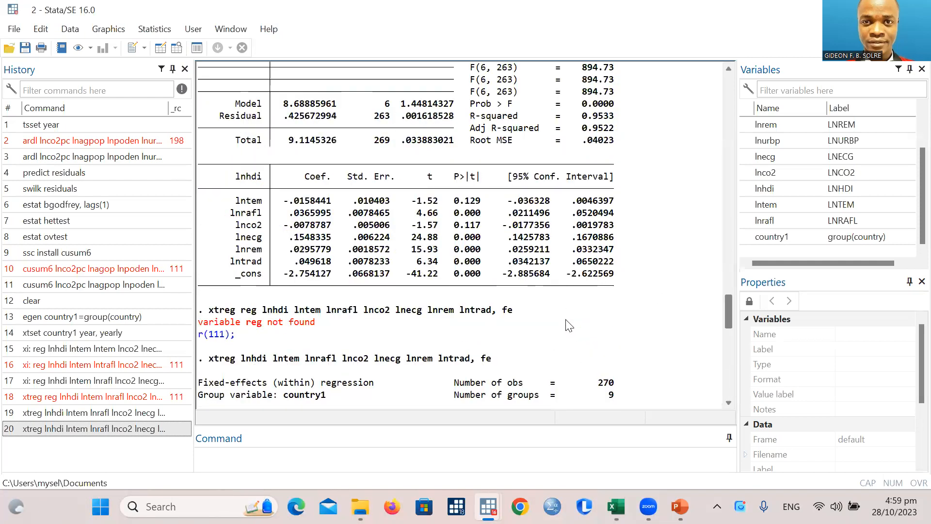
pyautogui.scroll(4, 570, 325)
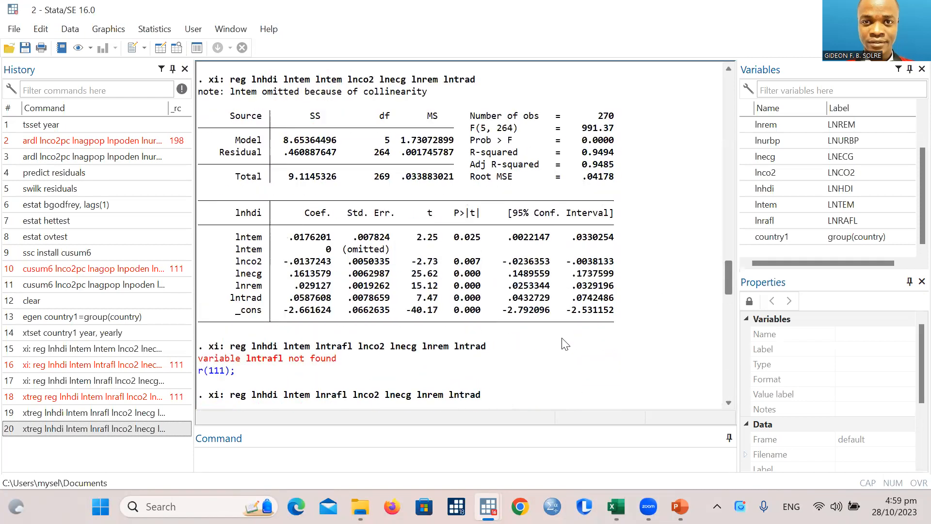
pyautogui.scroll(-12, 562, 342)
pyautogui.scroll(-15, 564, 350)
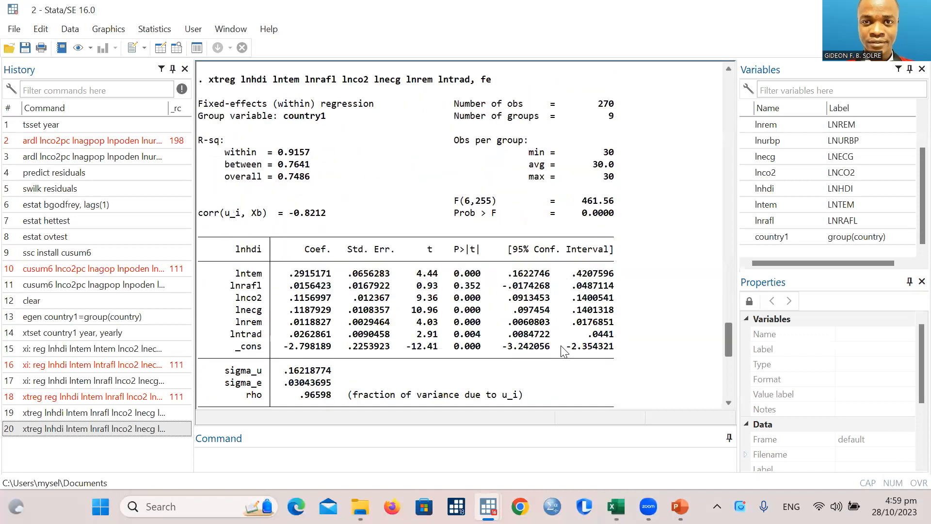
pyautogui.scroll(-4, 566, 350)
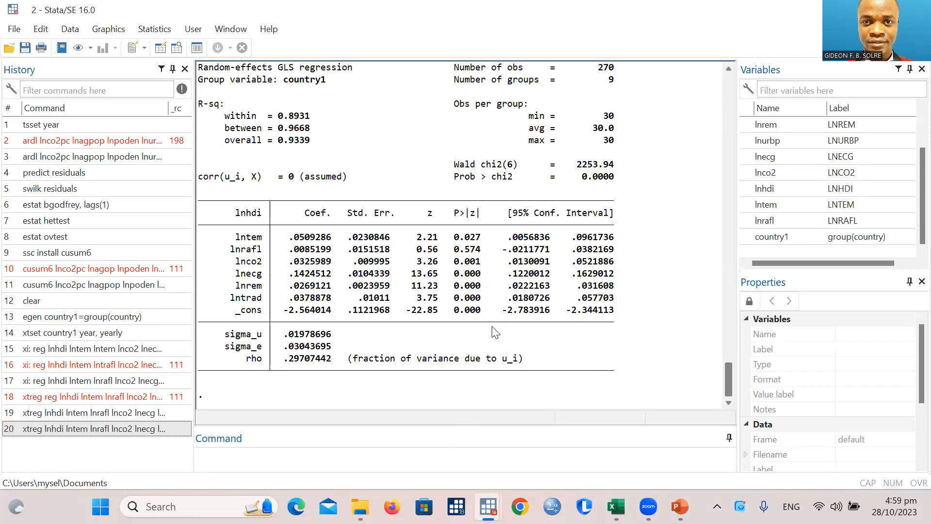
pyautogui.scroll(15, 490, 329)
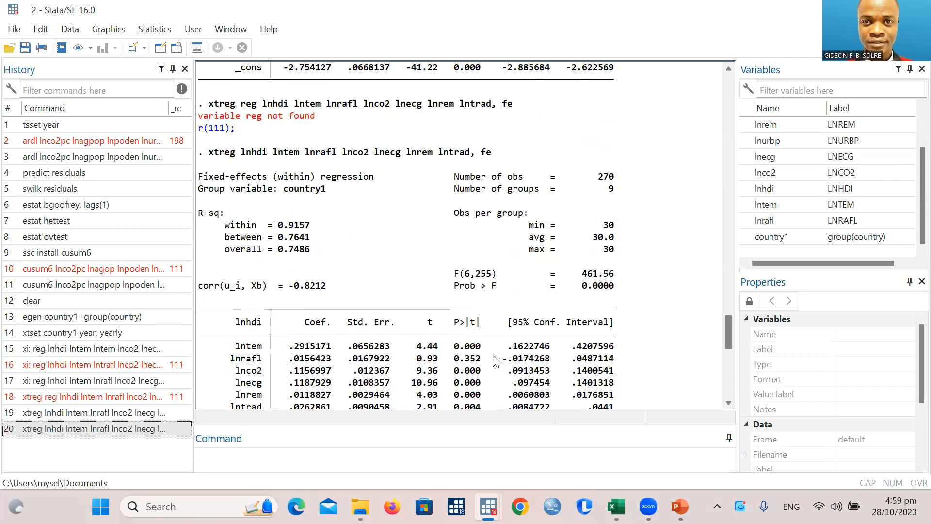
pyautogui.scroll(1, 464, 286)
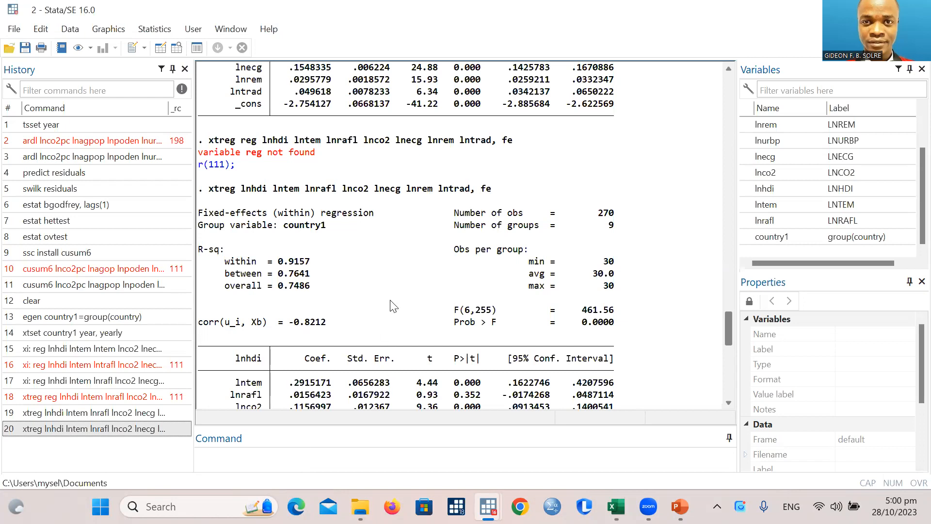
pyautogui.scroll(-2, 371, 315)
pyautogui.scroll(-1, 367, 325)
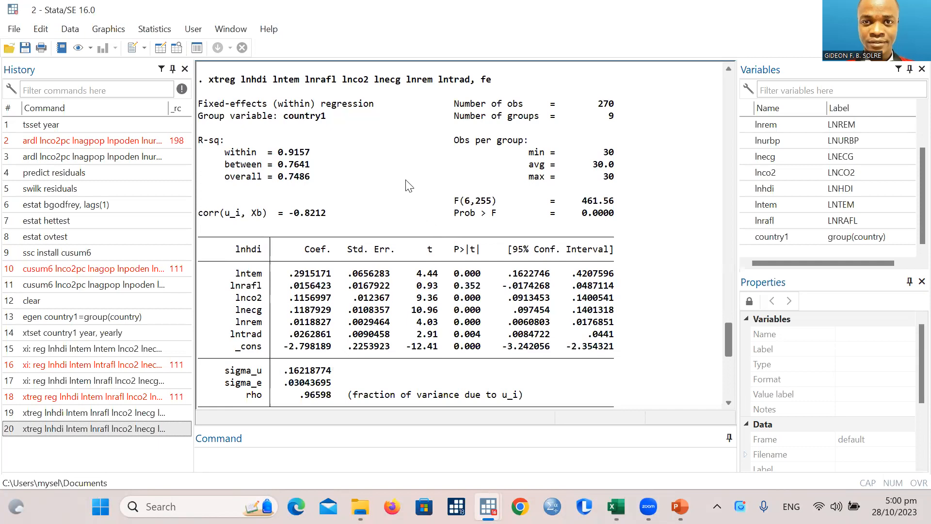
pyautogui.scroll(1, 409, 186)
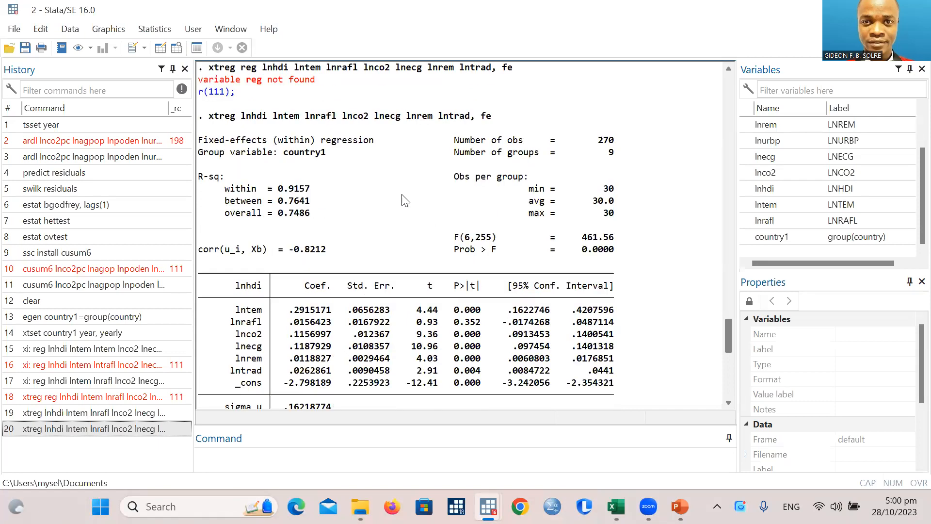
# - Run the Breusch and Pagan Lagrangian multiplier test for random effects with the command xttest0
pyautogui.click(356, 464)
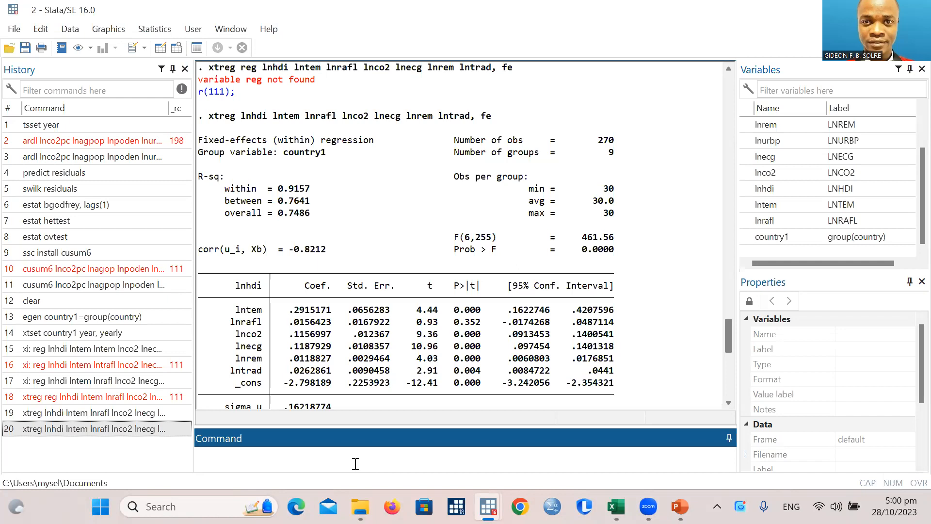
pyautogui.write('xttest0')
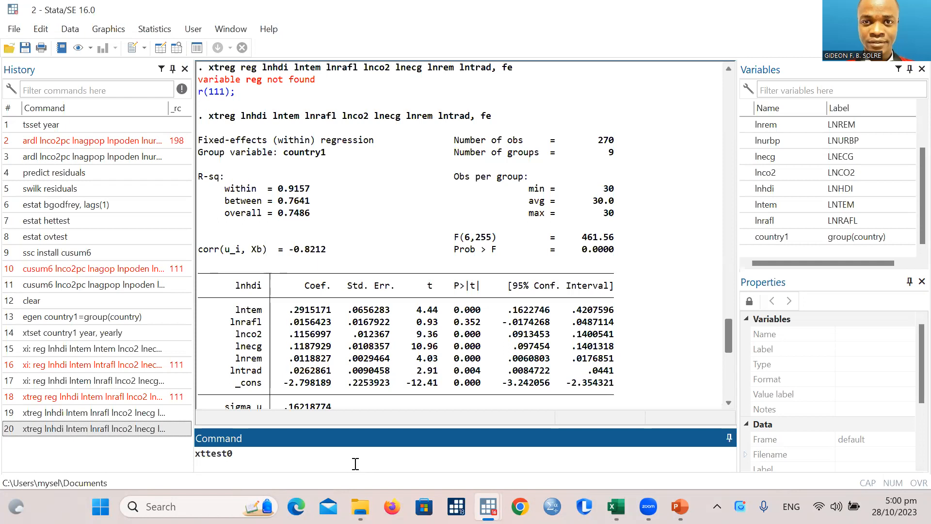
pyautogui.press('Return')
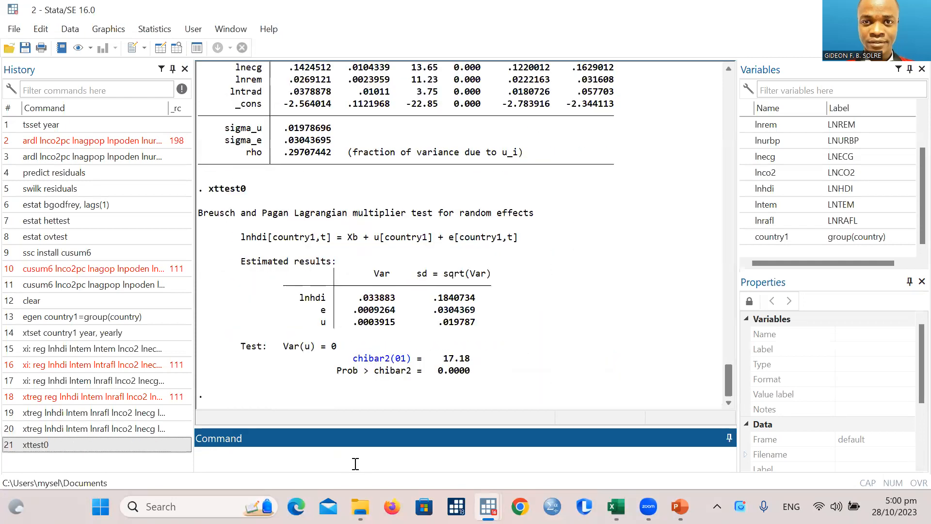
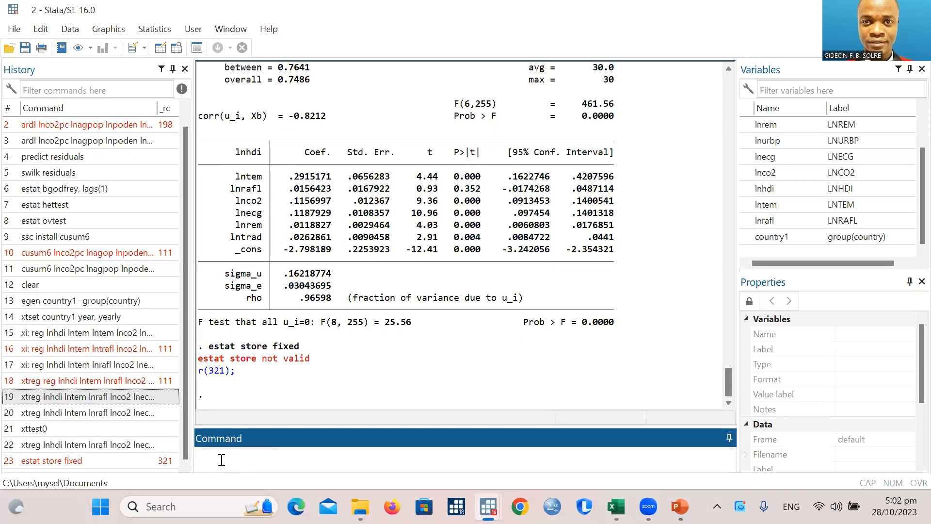
# - Try to run the Hausman test with the command hausman fixed random
pyautogui.write('hausman fixed random')
pyautogui.press('Return')
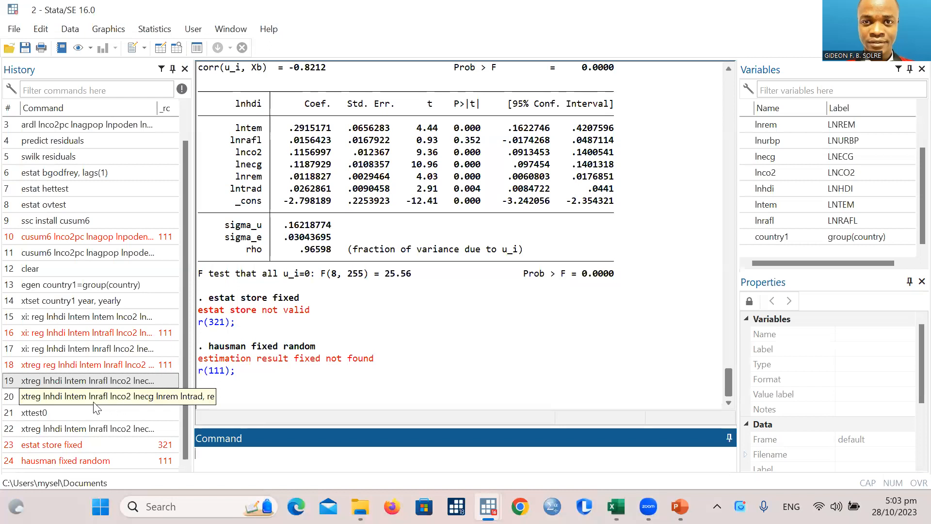
# - Recall the estat store fixed command, correct estat to est, and run est store fixed to save the fixed-effects estimates
pyautogui.click(70, 443)
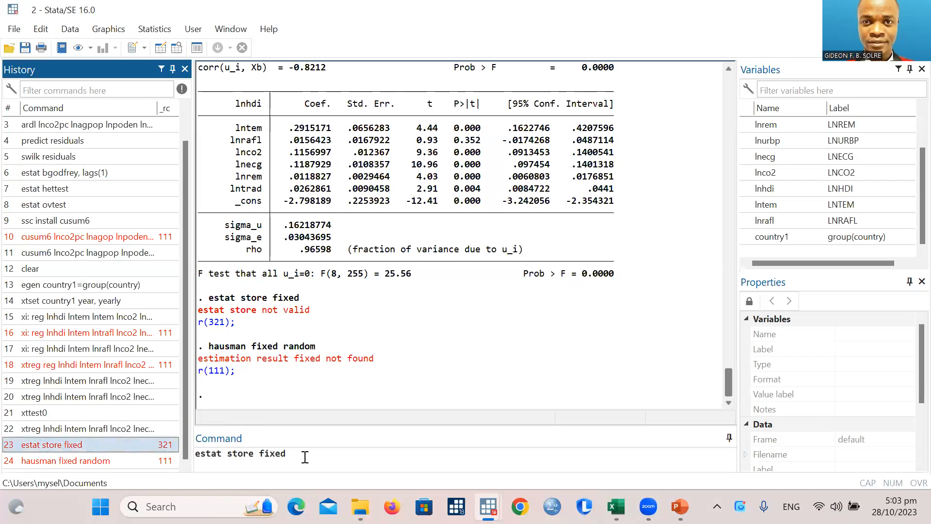
pyautogui.click(222, 456)
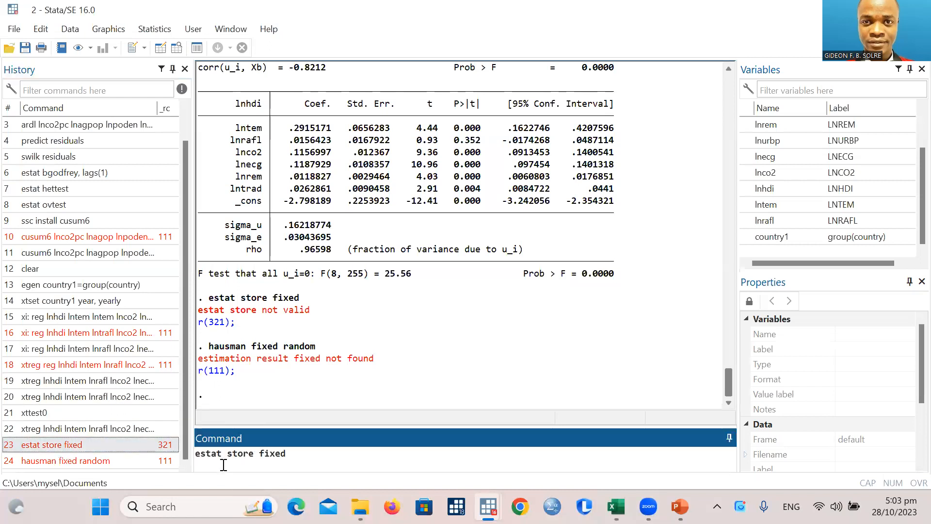
pyautogui.press('BackSpace')
pyautogui.press('BackSpace')
pyautogui.press('Return')
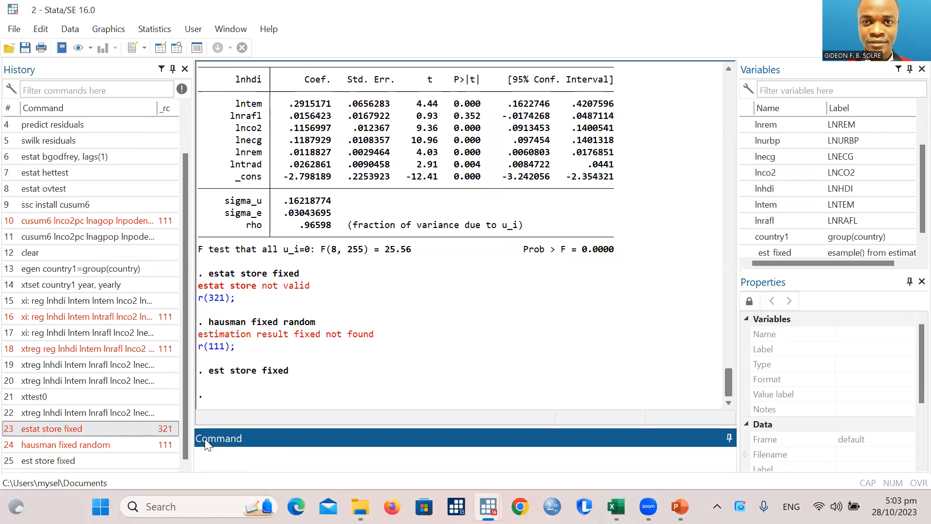
# - Recall the latest fixed-effects regression command, replace its fe option with re, and run the random-effects model again
pyautogui.click(125, 413)
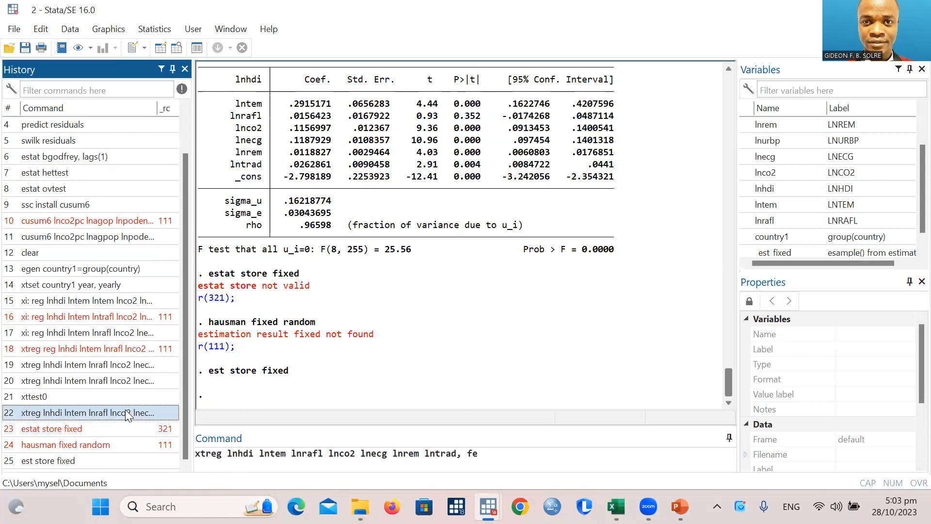
pyautogui.click(485, 450)
pyautogui.press('BackSpace')
pyautogui.press('BackSpace')
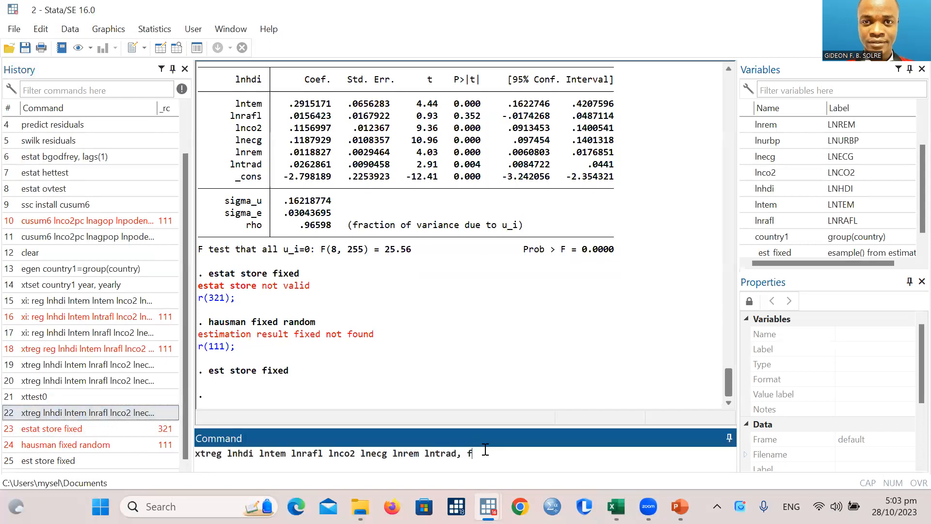
pyautogui.write('re')
pyautogui.press('Return')
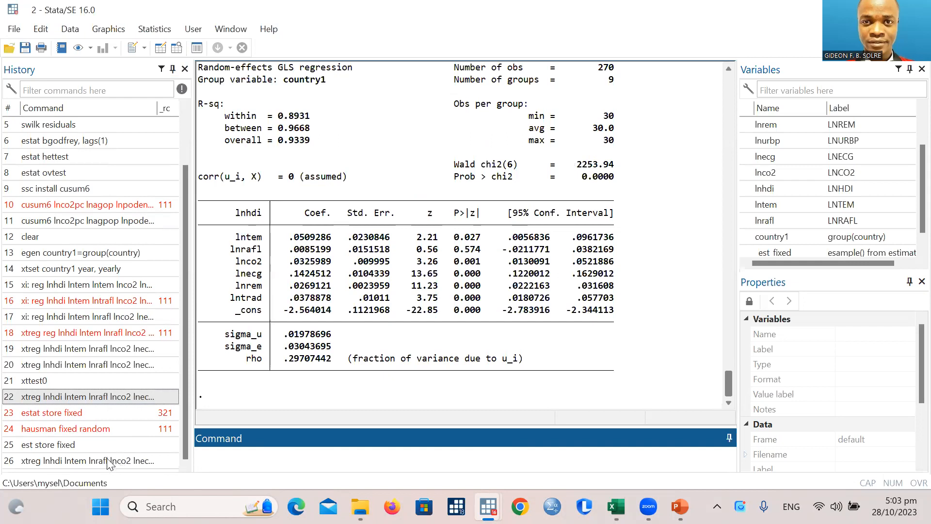
# - Recall the est store fixed command, replace fixed with random, and run est store random to save the random-effects estimates
pyautogui.click(68, 444)
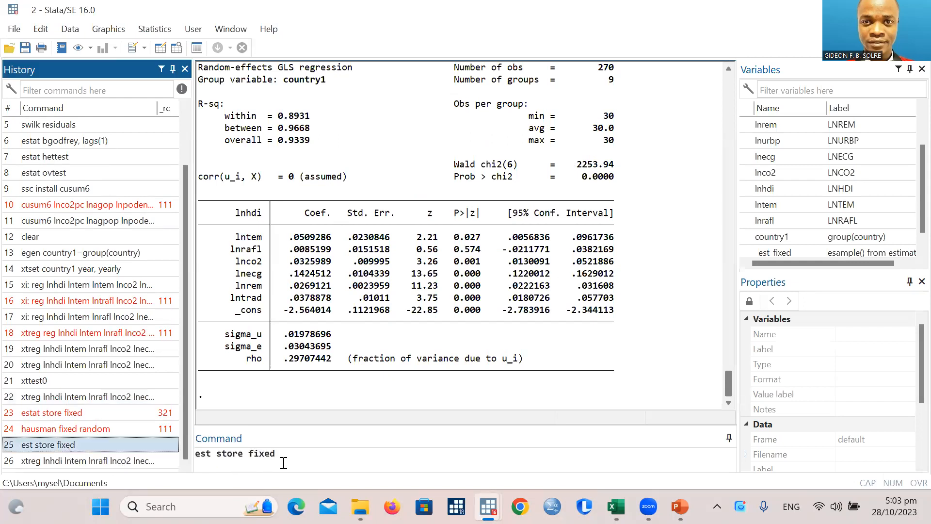
pyautogui.click(283, 462)
pyautogui.press('BackSpace')
pyautogui.press('BackSpace')
pyautogui.press('BackSpace')
pyautogui.press('BackSpace')
pyautogui.press('BackSpace')
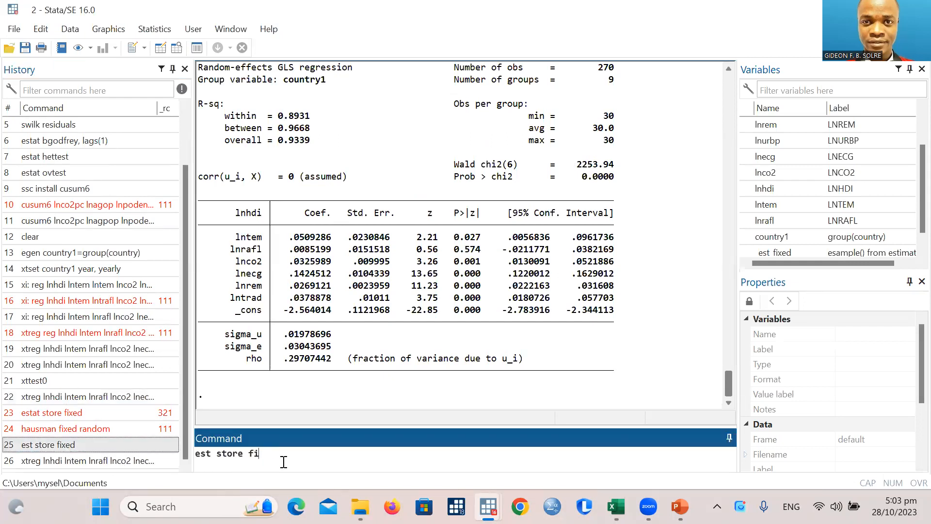
pyautogui.write('random')
pyautogui.press('Return')
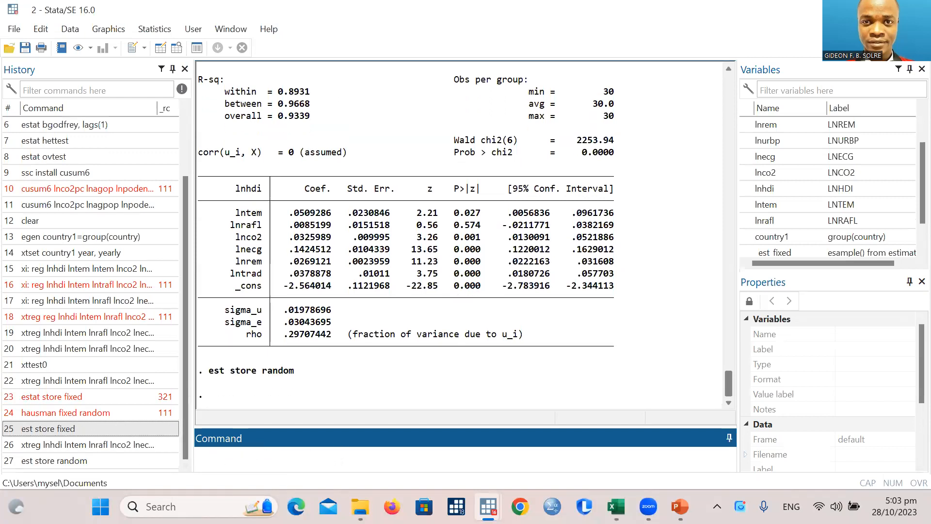
# - Recall the earlier Hausman test command and run hausman fixed random on the two stored estimates
pyautogui.click(342, 459)
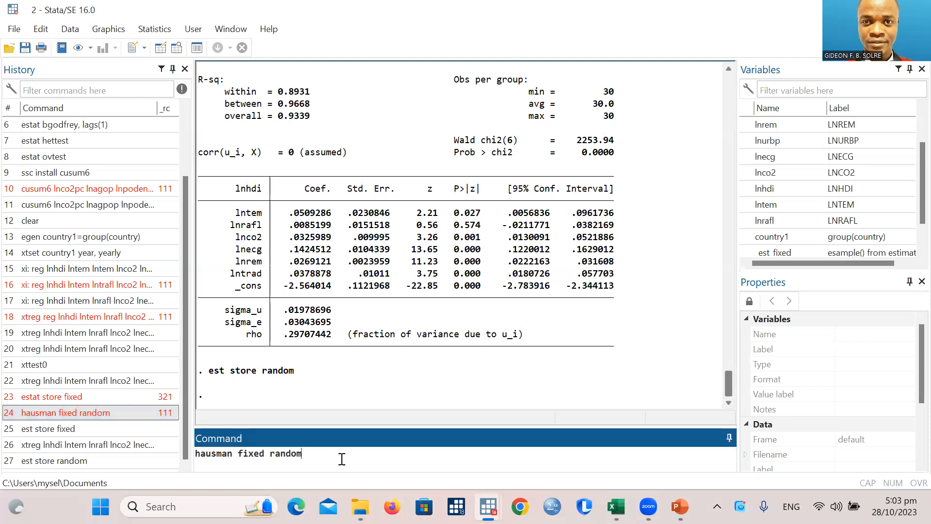
pyautogui.press('Return')
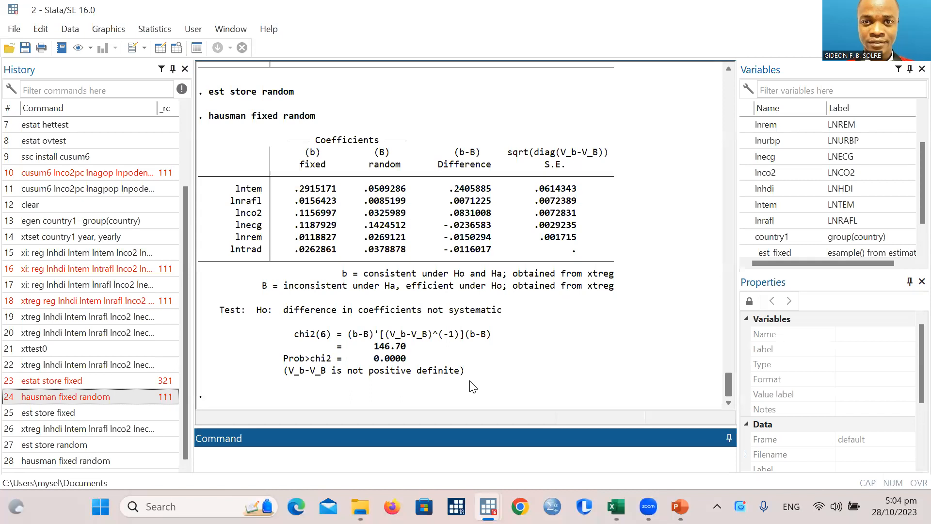
pyautogui.press('XF86AudioRaiseVolume')
pyautogui.moveTo(730, 385)
pyautogui.mouseDown()
pyautogui.moveTo(723, 211)
pyautogui.moveTo(727, 156)
pyautogui.moveTo(745, 144)
pyautogui.moveTo(767, 394)
pyautogui.moveTo(757, 412)
pyautogui.moveTo(734, 409)
pyautogui.moveTo(724, 384)
pyautogui.mouseUp()
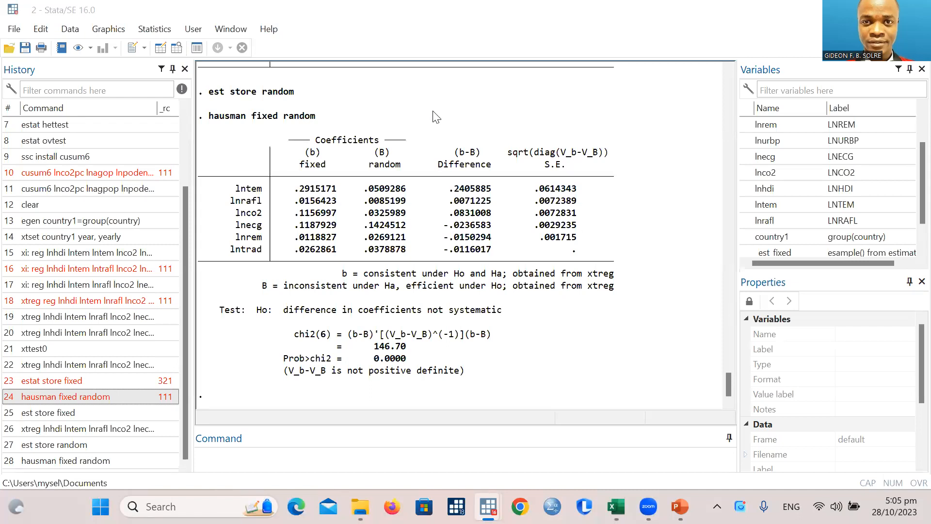
pyautogui.click(504, 154)
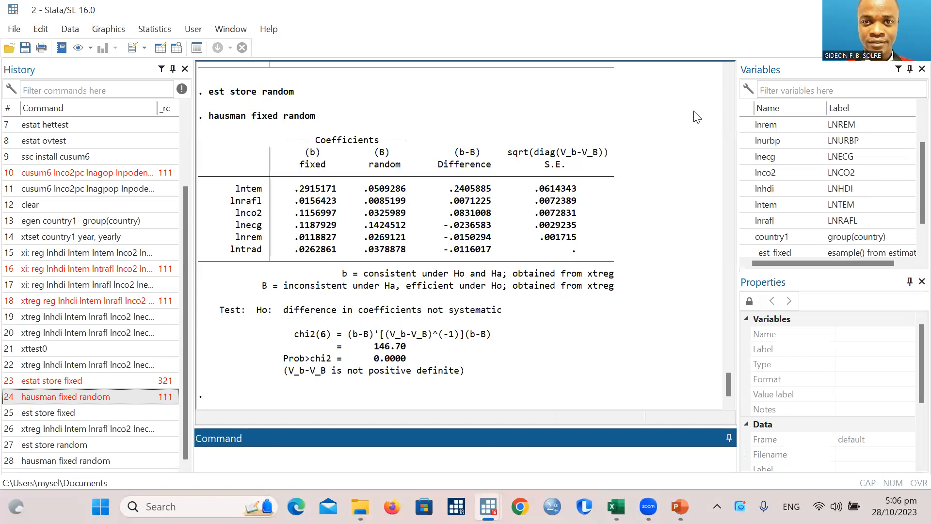
# - Review the results from the beginning of the session, covering the ARDL regression, bounds test, residual diagnostics and cusum6 commands
pyautogui.moveTo(726, 386); pyautogui.dragTo(745, 85)
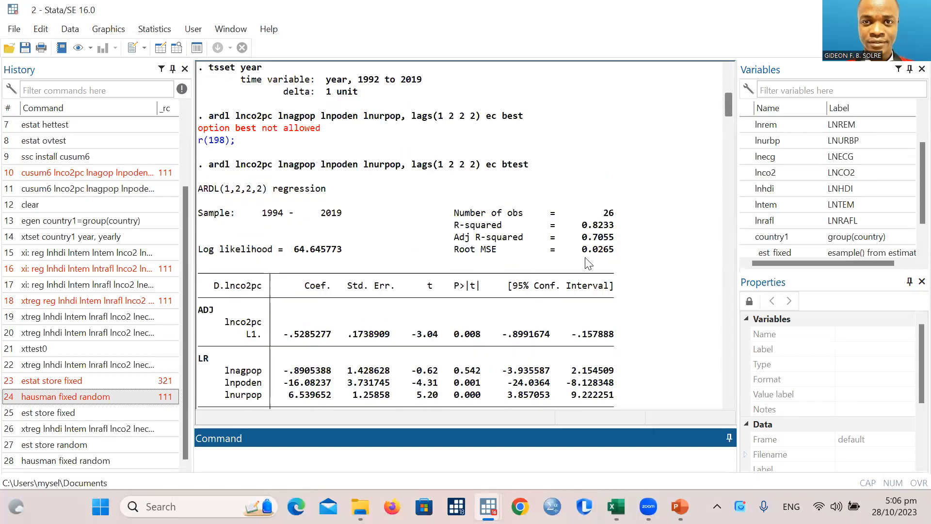
pyautogui.scroll(8, 530, 327)
pyautogui.click(529, 327)
pyautogui.scroll(-3, 529, 327)
pyautogui.scroll(3, 533, 333)
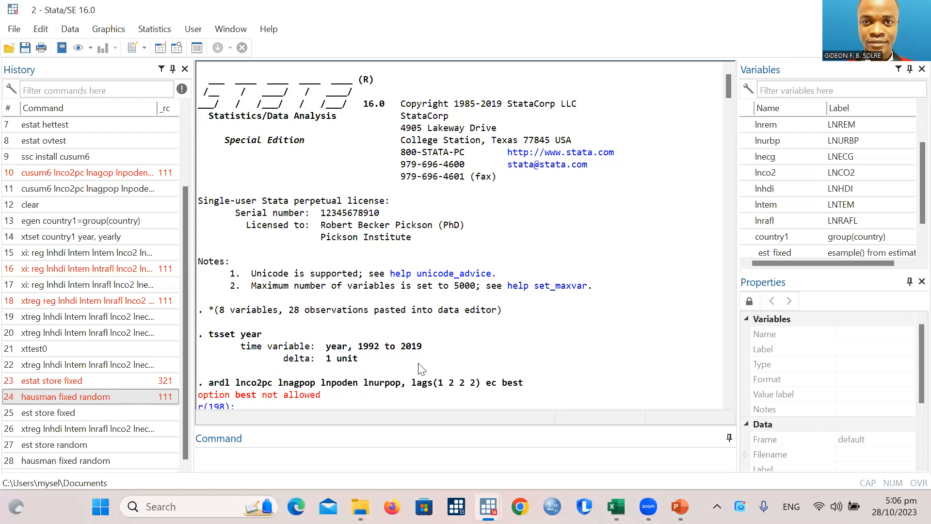
pyautogui.scroll(-1, 426, 367)
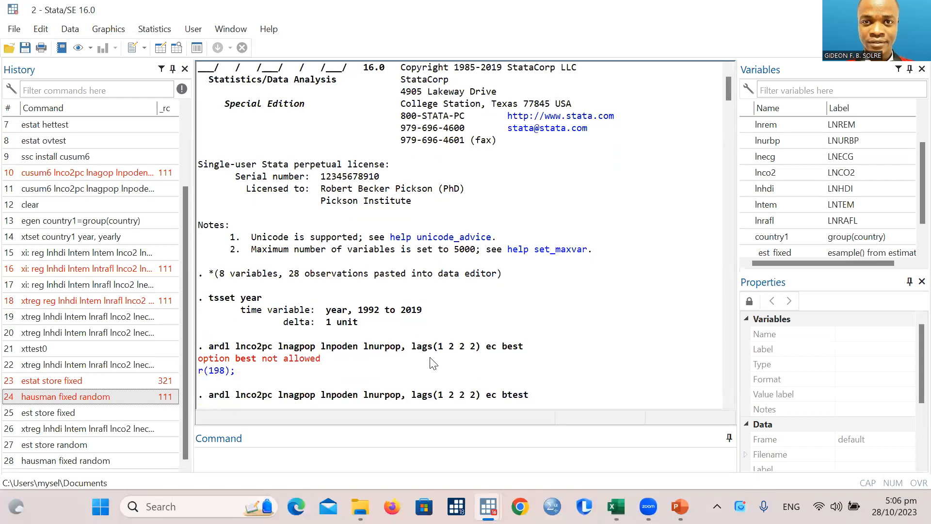
pyautogui.scroll(-1, 429, 365)
pyautogui.scroll(-6, 443, 360)
pyautogui.scroll(-11, 443, 360)
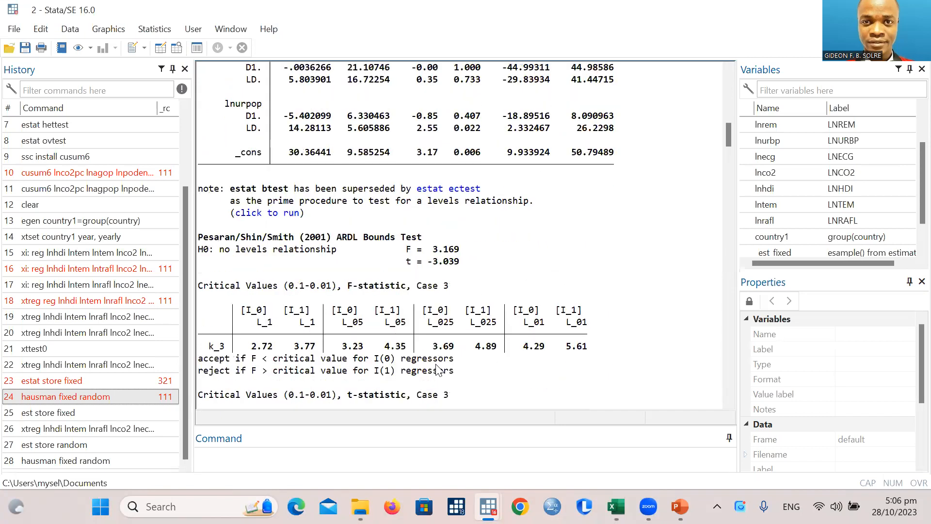
pyautogui.scroll(-15, 438, 370)
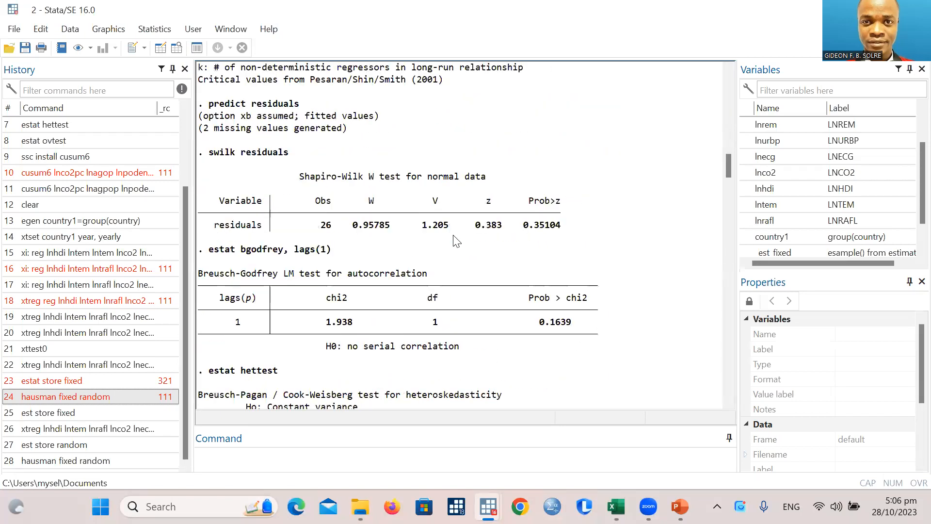
pyautogui.scroll(-6, 440, 306)
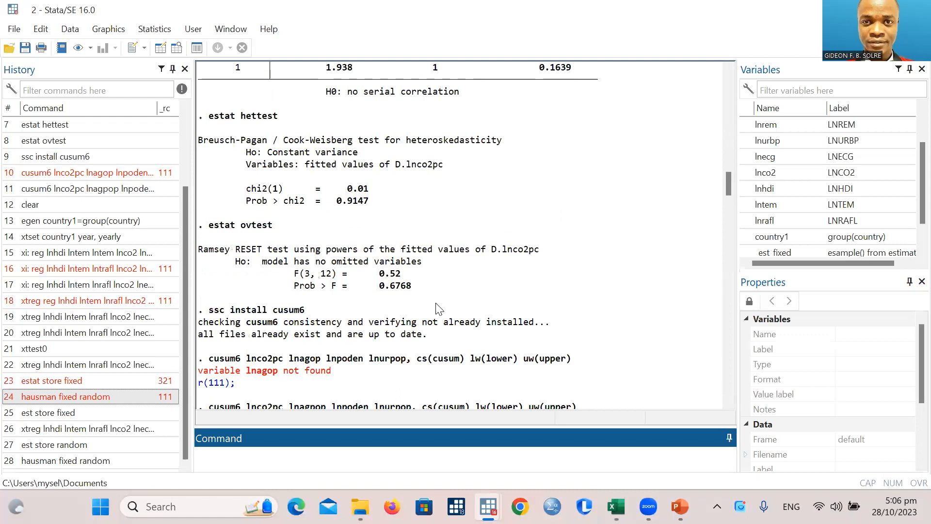
pyautogui.scroll(-5, 439, 309)
pyautogui.scroll(-1, 438, 309)
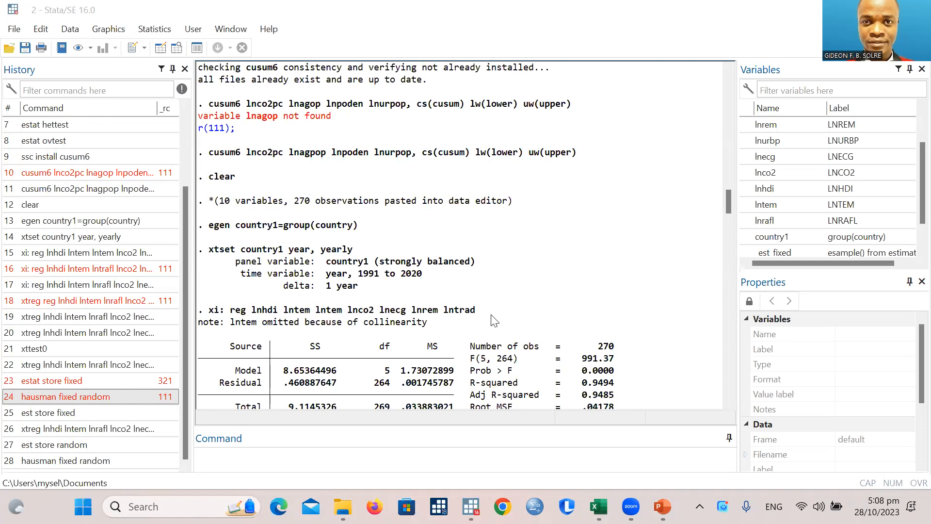
# - Review the panel results from the xtset setup and pooled regression to the Hausman table, comparing its coefficients with the random- and fixed-effects output
pyautogui.scroll(-1, 494, 341)
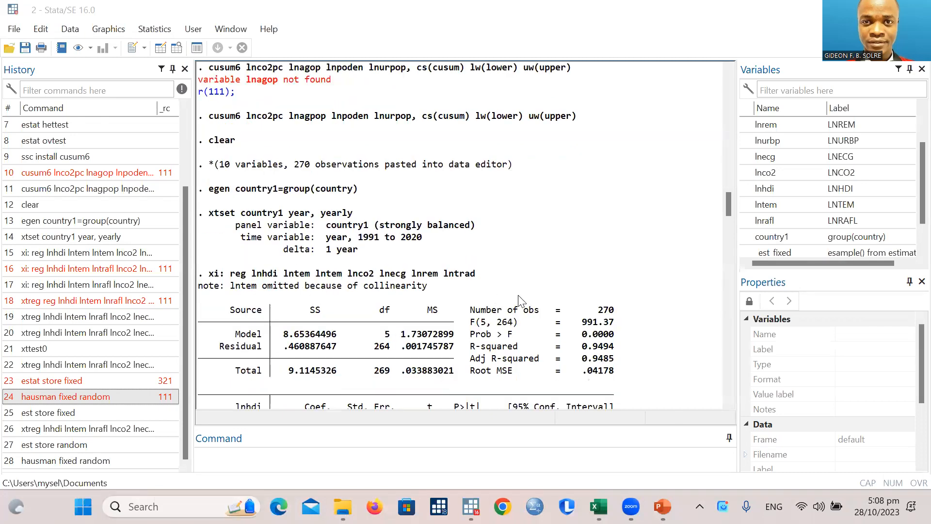
pyautogui.scroll(-5, 514, 333)
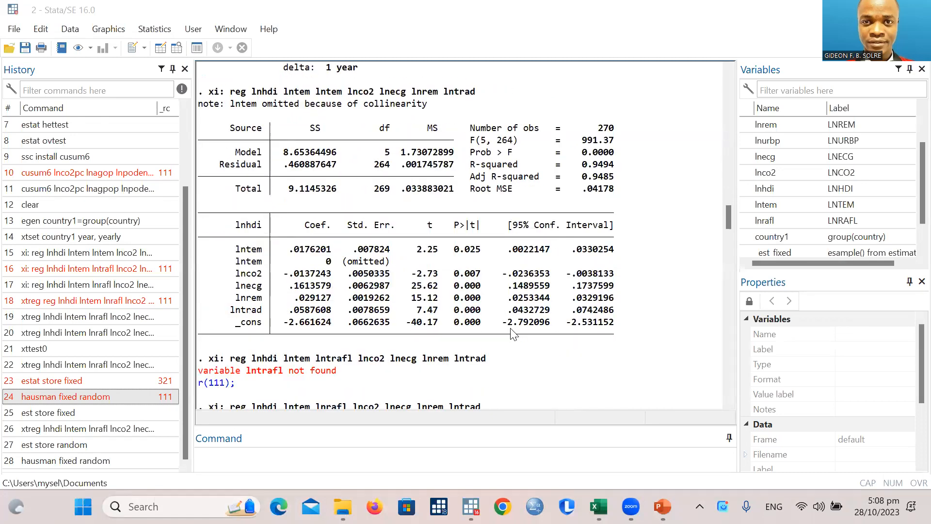
pyautogui.scroll(-18, 513, 334)
pyautogui.scroll(-20, 500, 340)
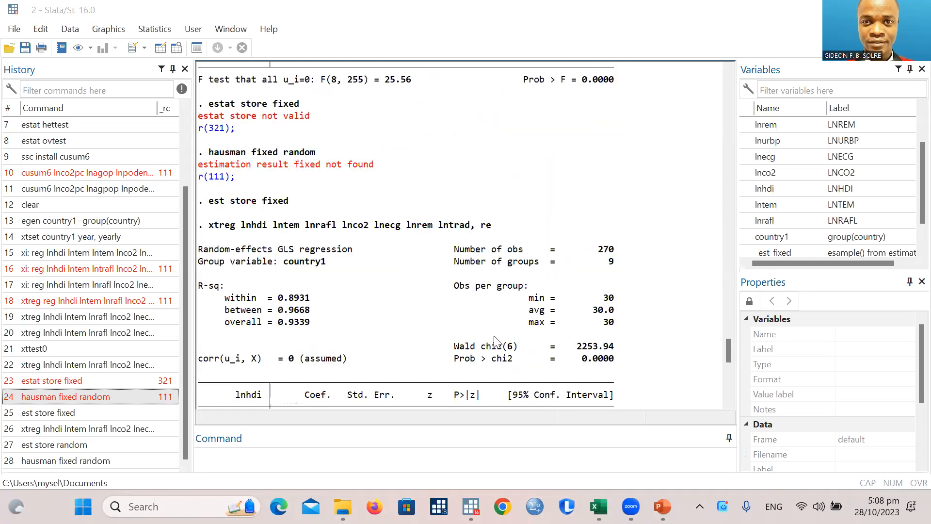
pyautogui.scroll(-10, 494, 339)
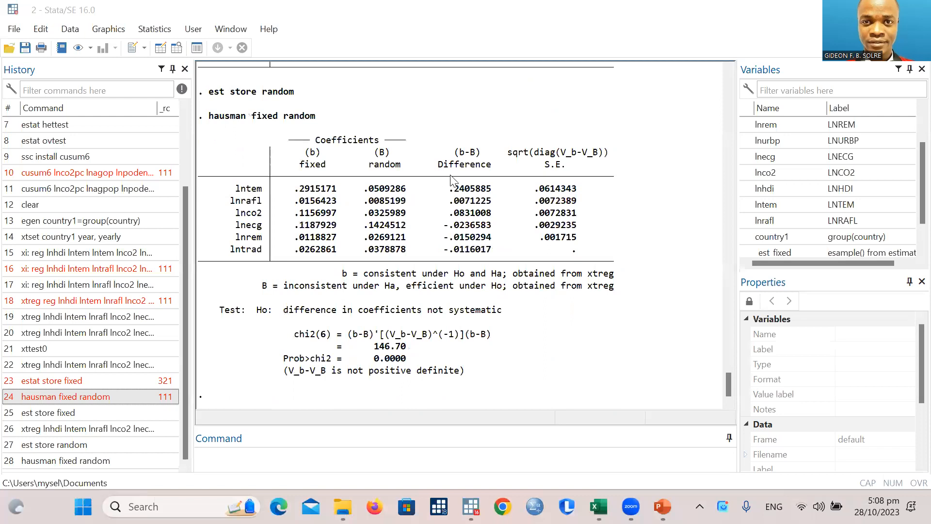
pyautogui.scroll(8, 433, 261)
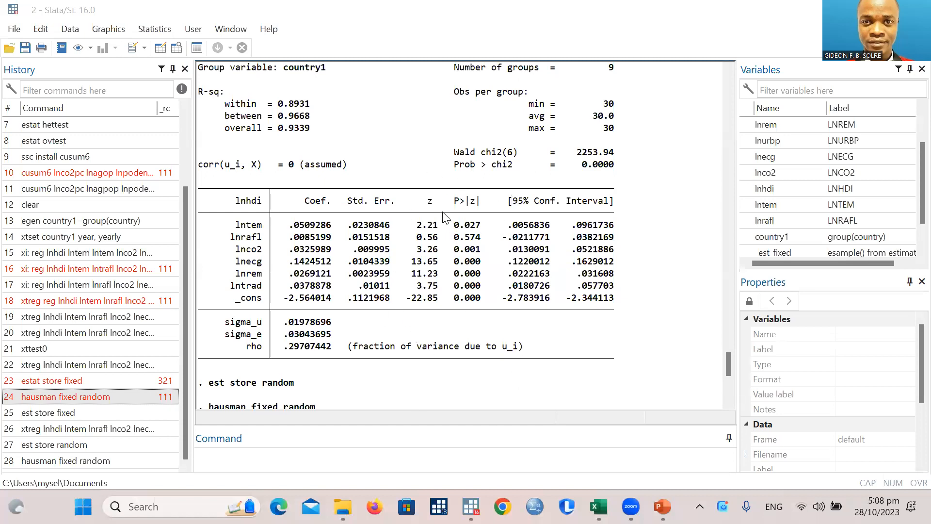
pyautogui.scroll(5, 419, 364)
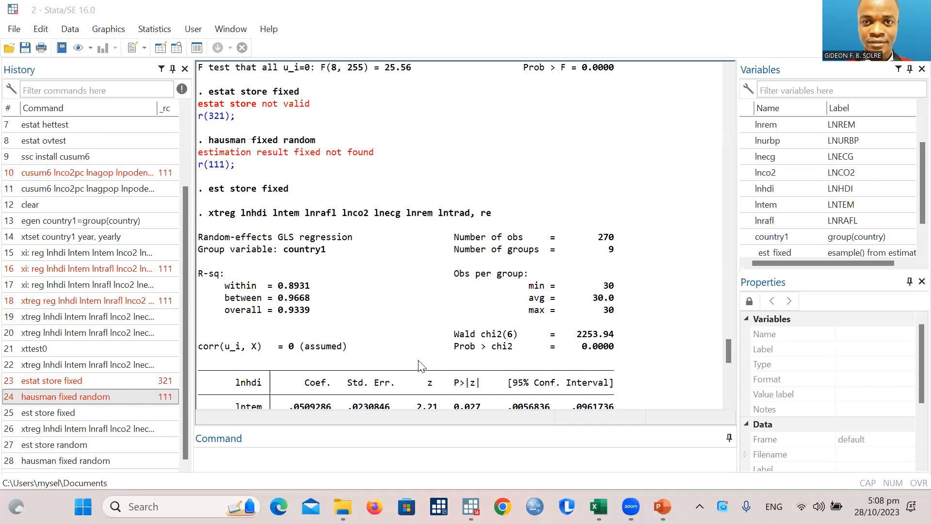
pyautogui.scroll(-11, 420, 364)
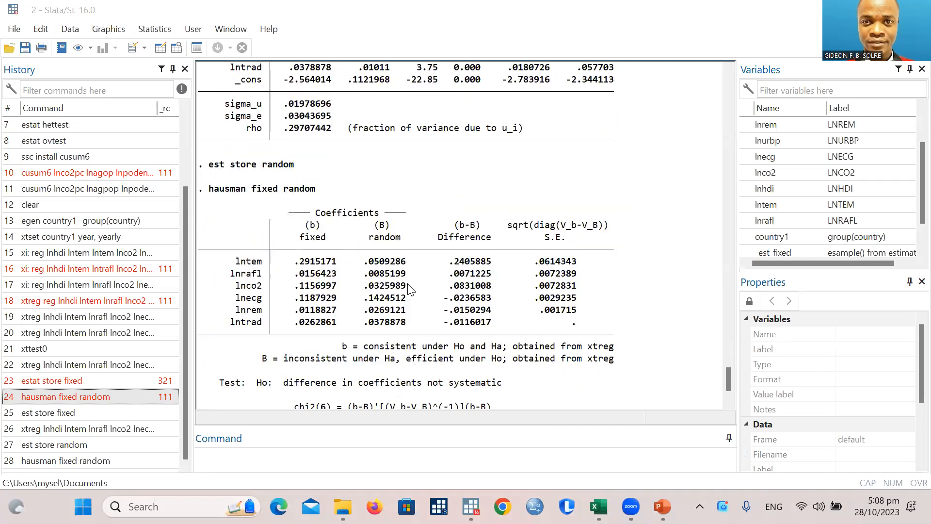
pyautogui.scroll(10, 408, 286)
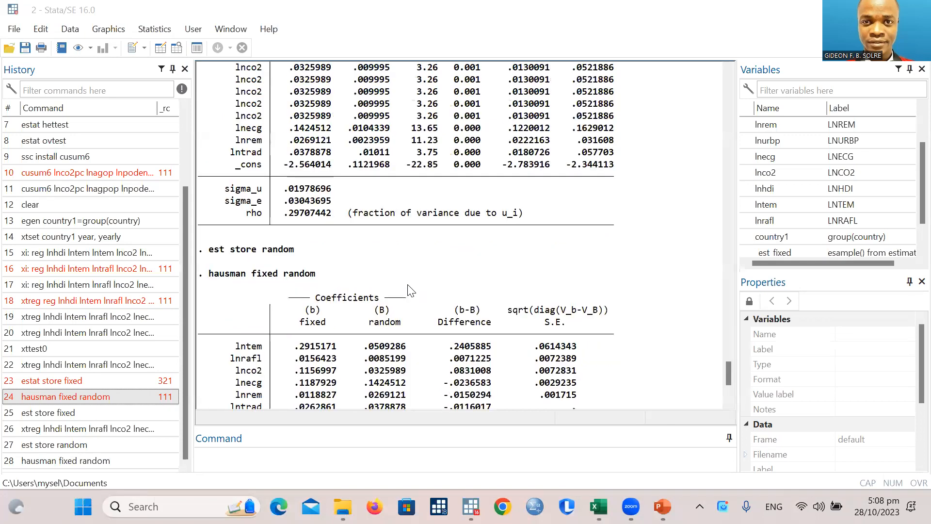
pyautogui.scroll(15, 408, 290)
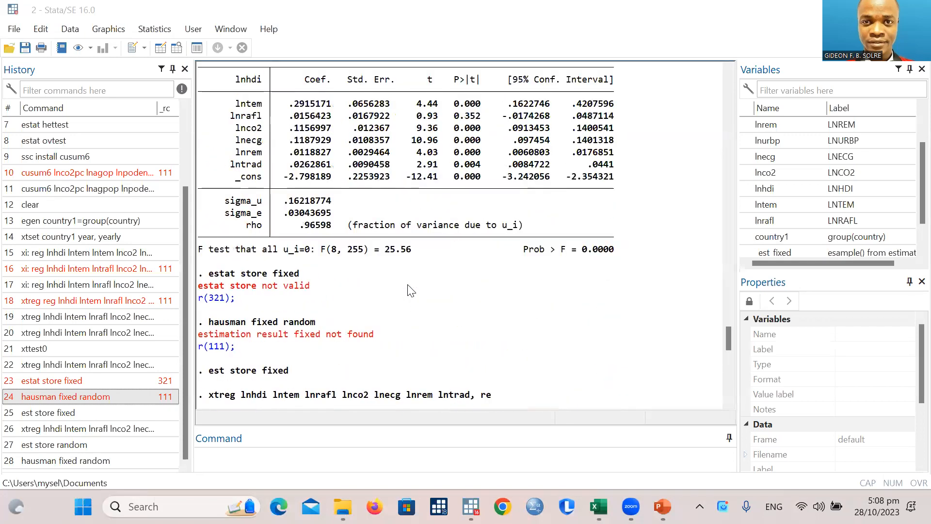
# - Examine the Breusch and Pagan Lagrangian multiplier test together with the random-effects estimates above it and the fixed-effects regression below it
pyautogui.scroll(3, 210, 255)
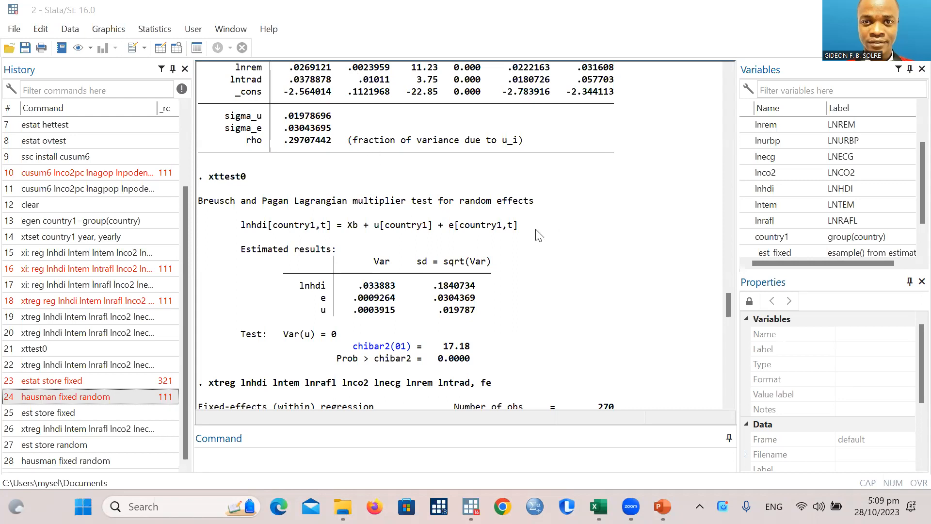
pyautogui.scroll(4, 537, 236)
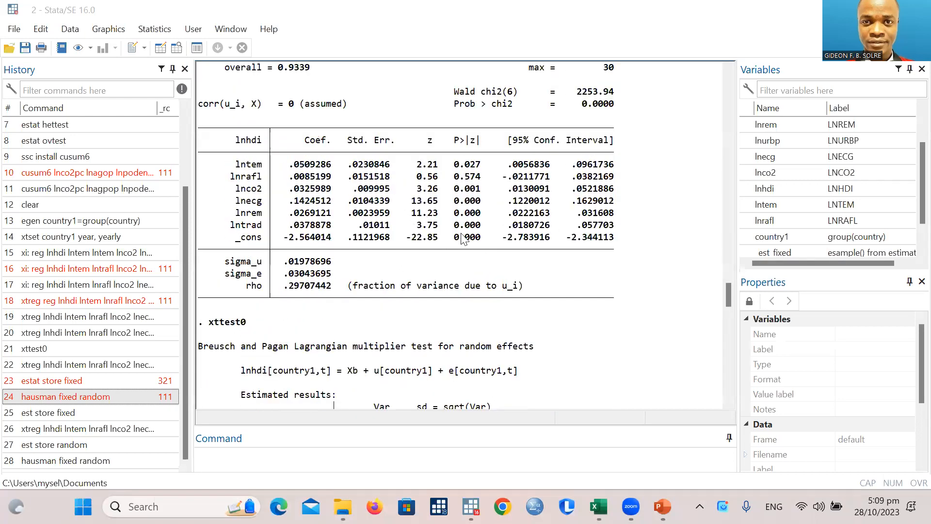
pyautogui.scroll(-3, 511, 381)
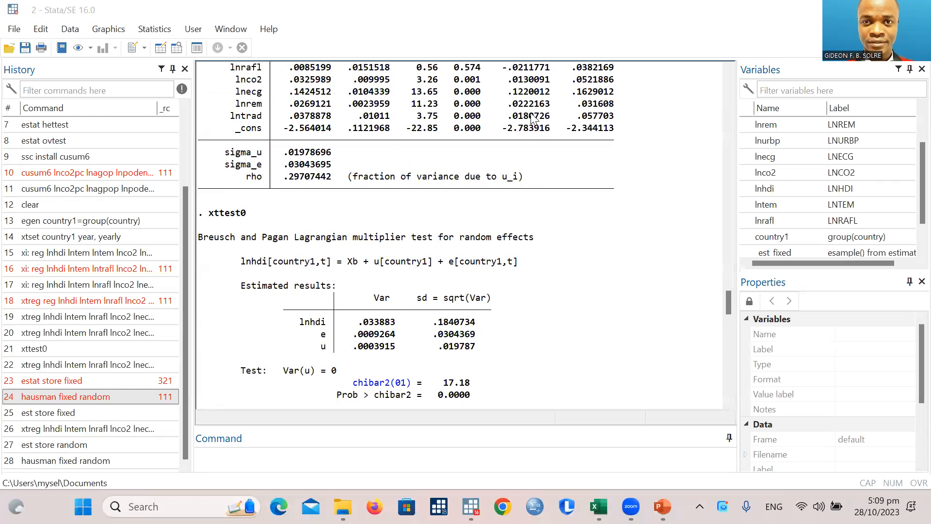
pyautogui.scroll(-2, 547, 309)
pyautogui.scroll(-12, 547, 308)
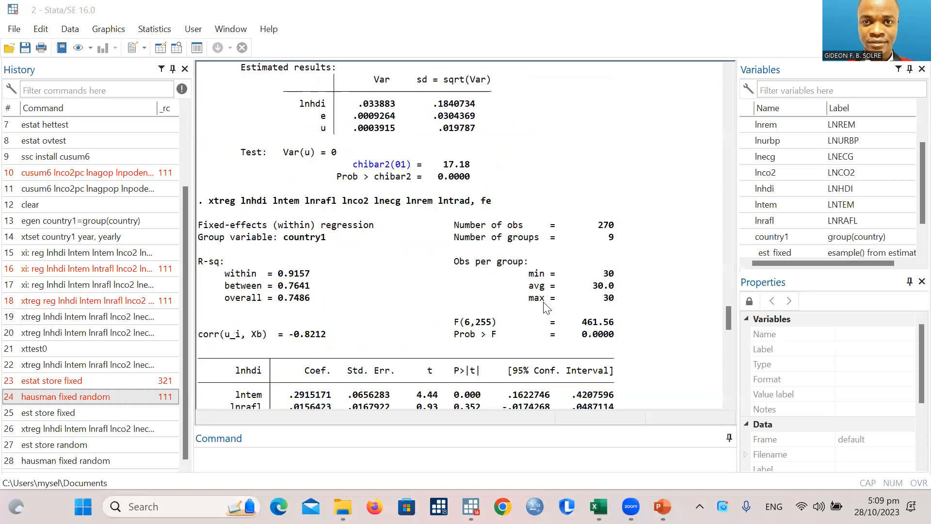
pyautogui.scroll(16, 346, 277)
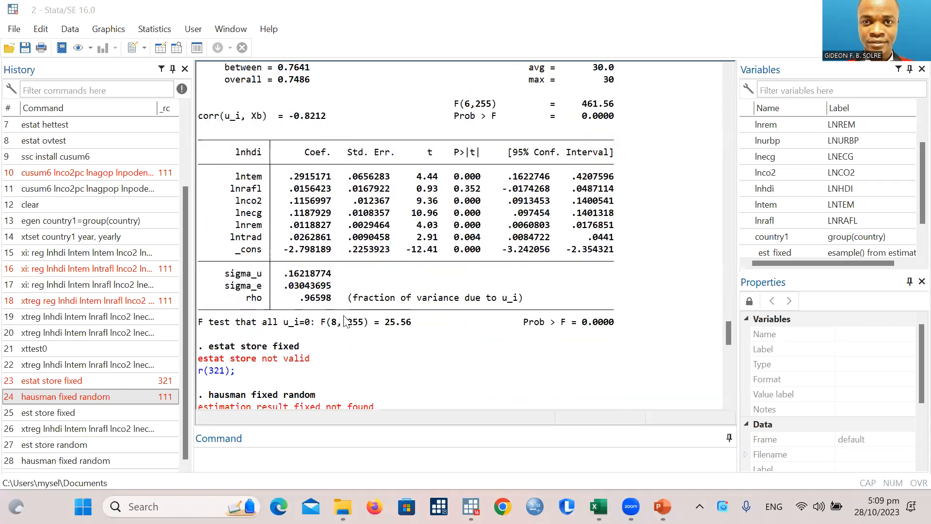
pyautogui.scroll(2, 412, 322)
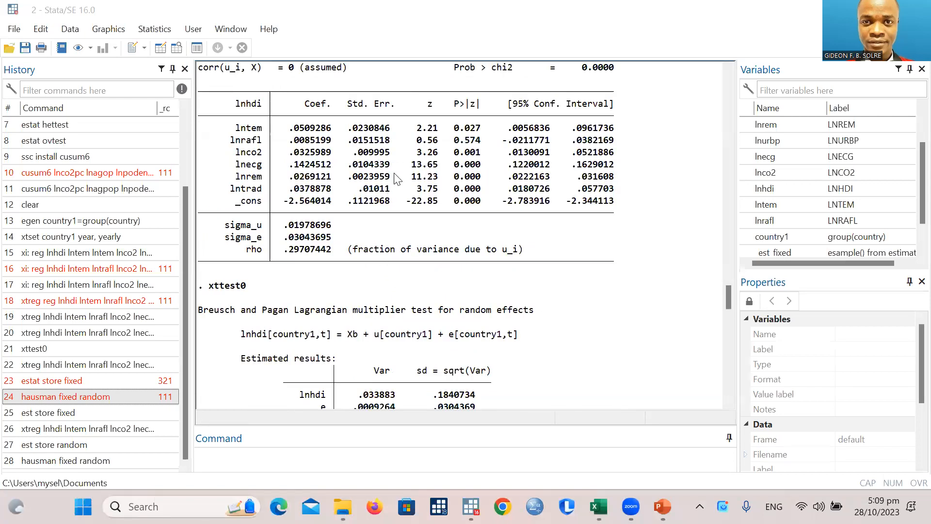
pyautogui.scroll(-2, 418, 310)
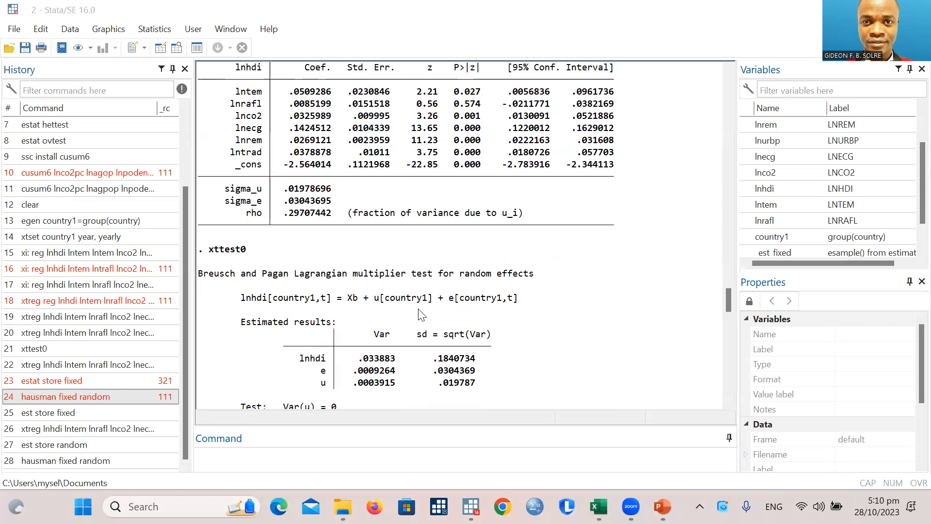
# - Go through the fixed-effects regression, the est store commands, the random-effects regression and the Hausman test output once more
pyautogui.scroll(-3, 420, 317)
pyautogui.scroll(-5, 421, 322)
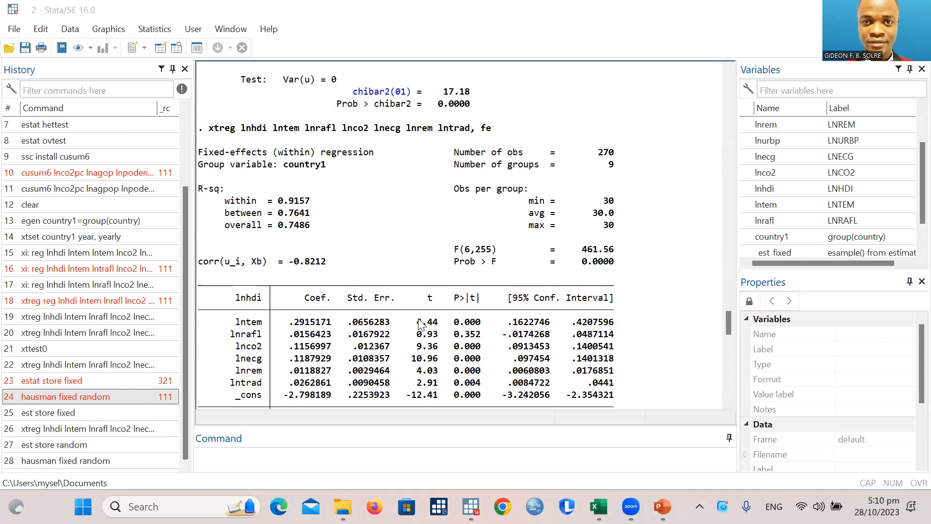
pyautogui.scroll(-5, 420, 324)
pyautogui.scroll(-4, 361, 352)
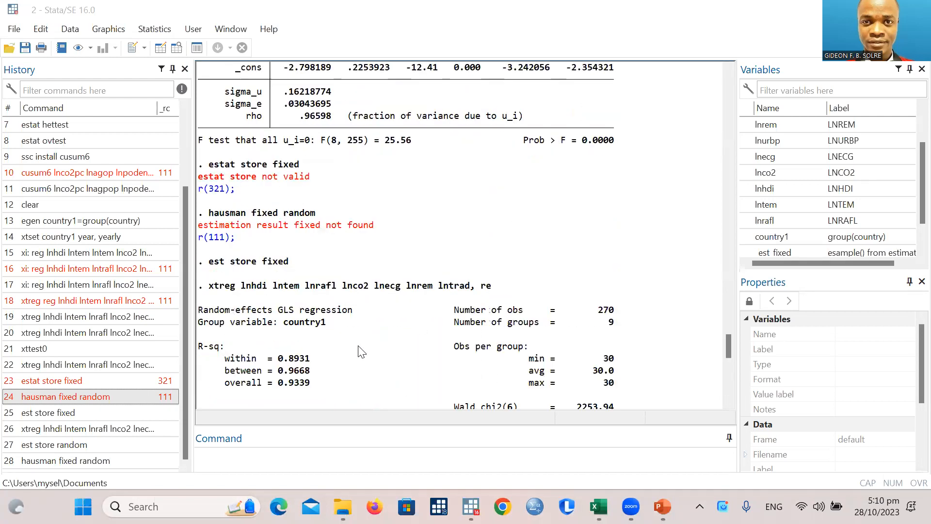
pyautogui.scroll(-4, 361, 351)
pyautogui.scroll(-5, 359, 344)
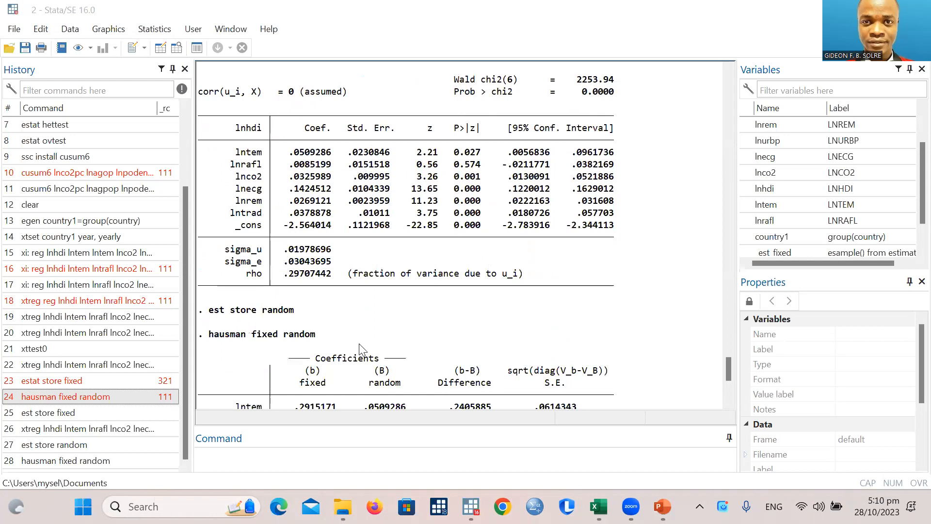
pyautogui.scroll(-3, 359, 343)
pyautogui.scroll(-3, 352, 311)
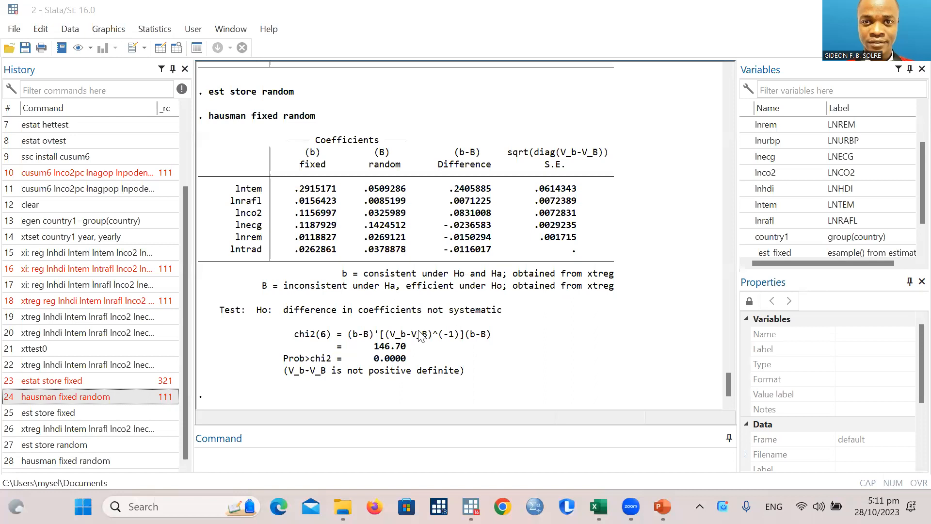
pyautogui.scroll(10, 252, 377)
pyautogui.scroll(10, 317, 313)
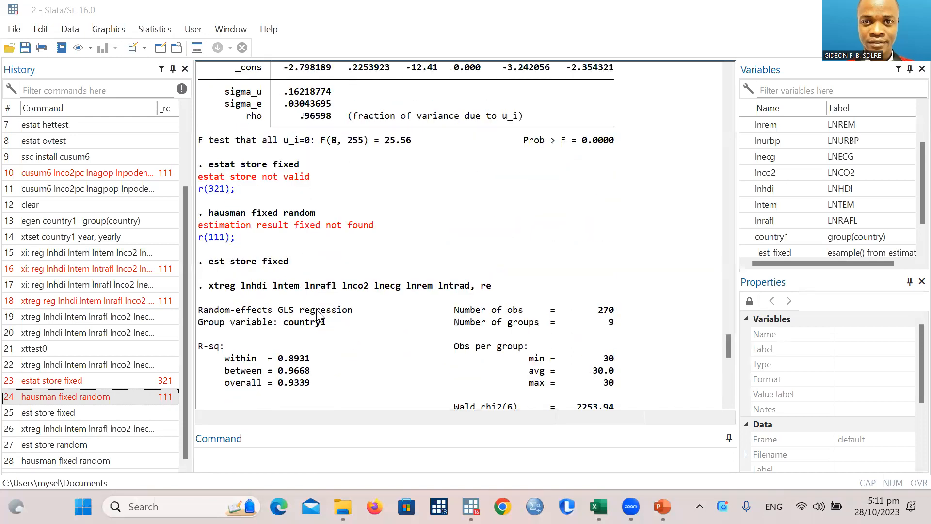
# - Review the panel output from the xtset setup and pooled regressions through the fixed- and random-effects regressions to the Breusch and Pagan test
pyautogui.scroll(13, 316, 313)
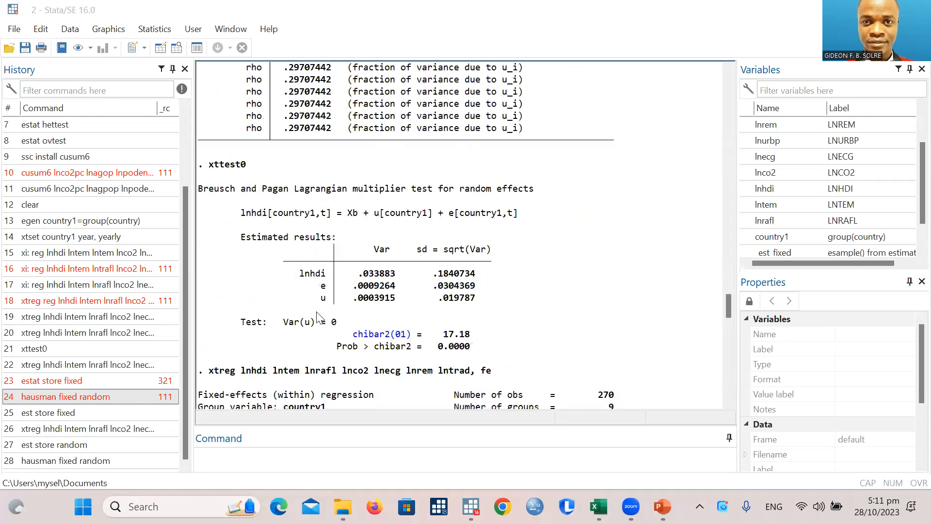
pyautogui.scroll(-20, 318, 318)
pyautogui.scroll(4, 319, 323)
pyautogui.scroll(10, 318, 322)
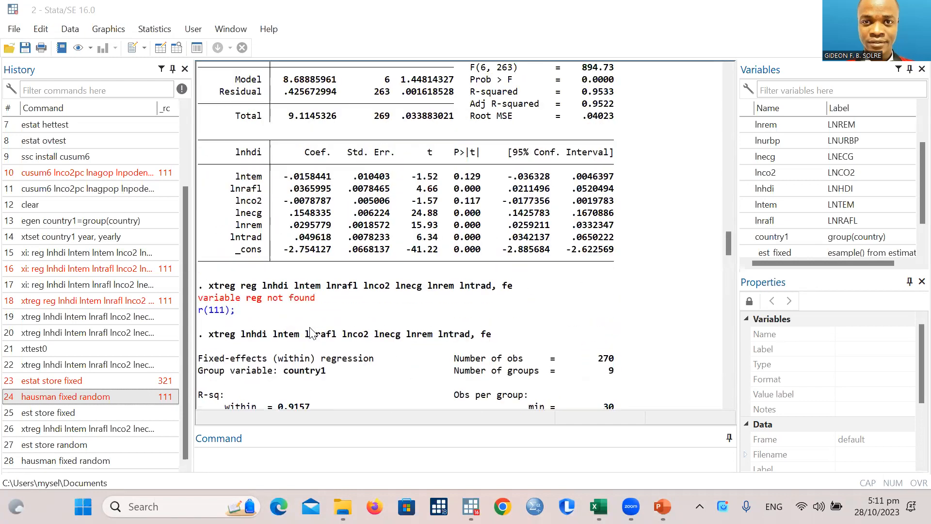
pyautogui.scroll(9, 321, 339)
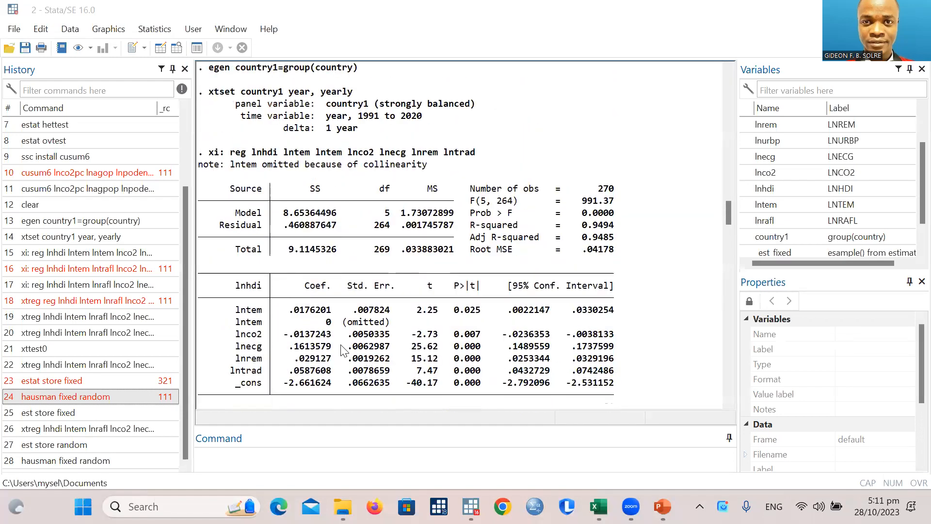
pyautogui.scroll(3, 343, 350)
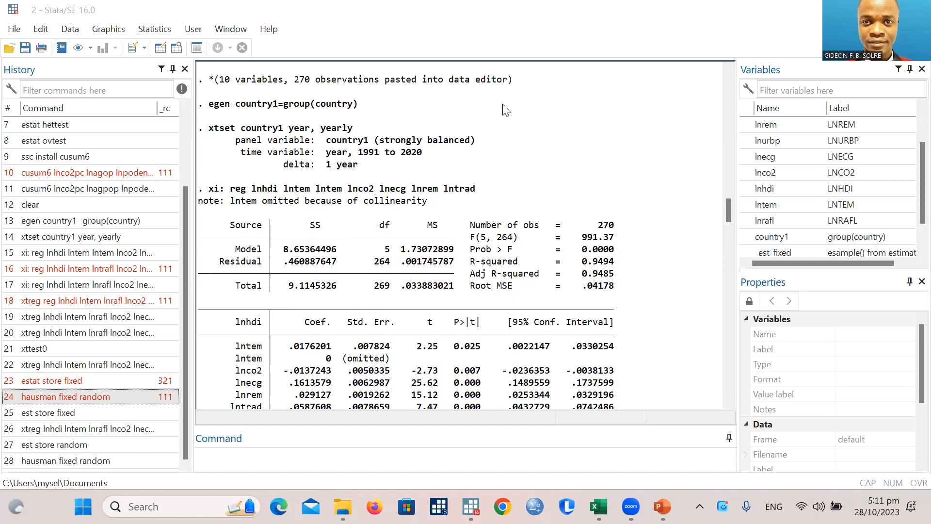
pyautogui.scroll(-10, 502, 340)
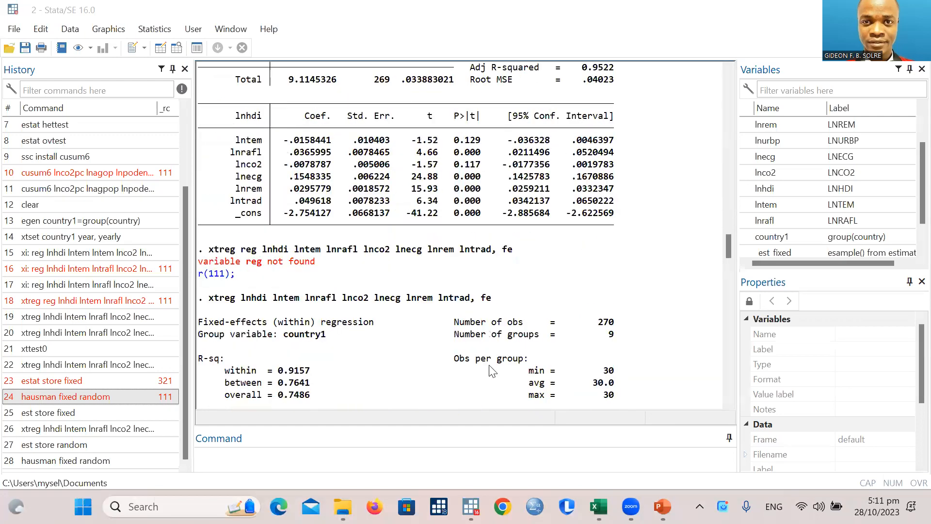
pyautogui.scroll(-12, 365, 271)
pyautogui.scroll(-9, 366, 270)
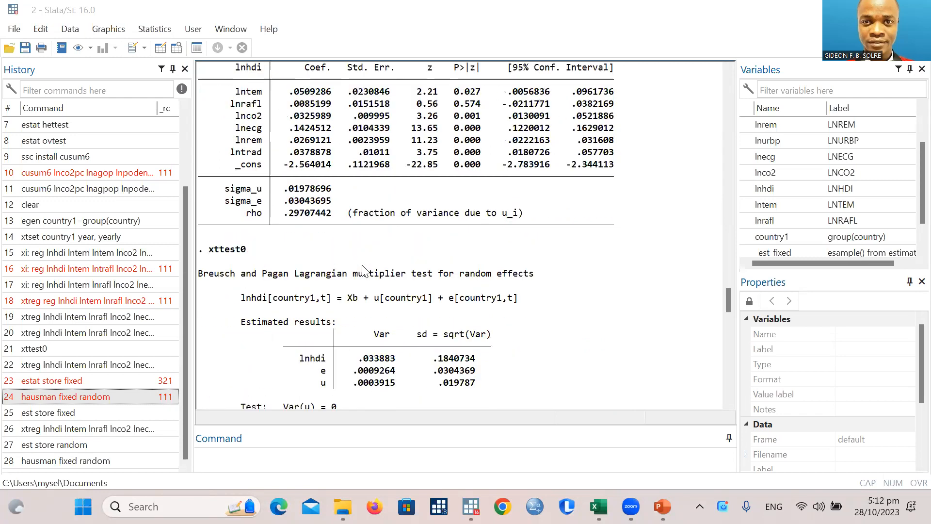
pyautogui.scroll(4, 364, 270)
pyautogui.scroll(11, 365, 271)
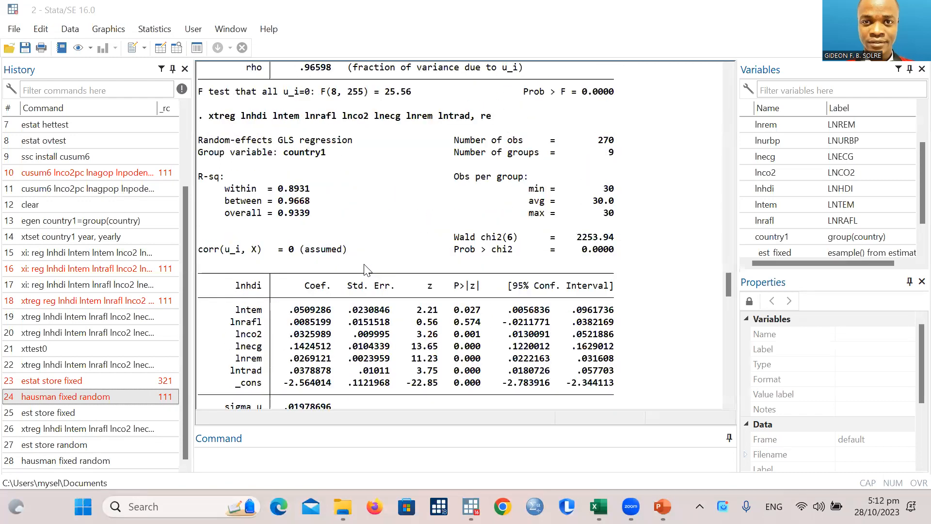
pyautogui.scroll(1, 365, 269)
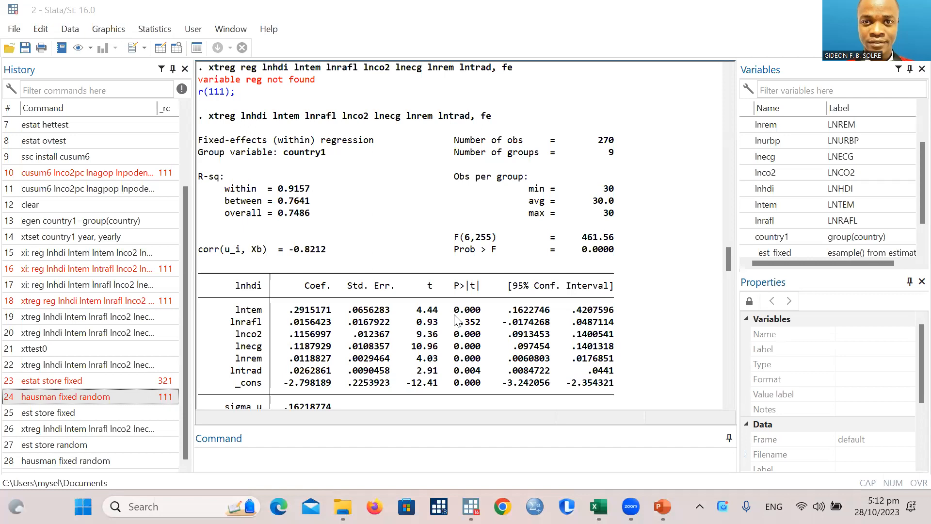
# - Compare the fixed-effects coefficients and F test with the random-effects regression, the xttest0 results and the Hausman test output
pyautogui.scroll(-3, 456, 320)
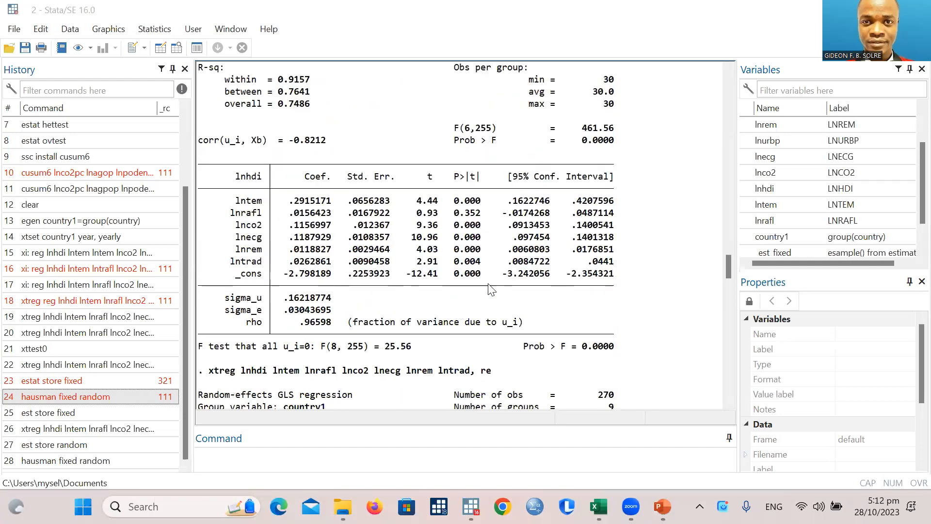
pyautogui.scroll(-11, 489, 291)
pyautogui.scroll(-11, 487, 301)
pyautogui.scroll(6, 465, 306)
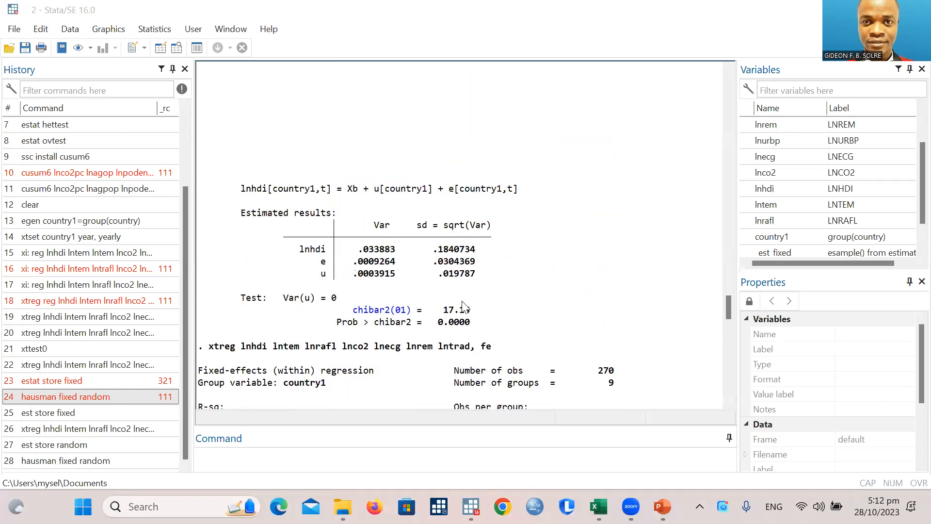
pyautogui.scroll(9, 464, 307)
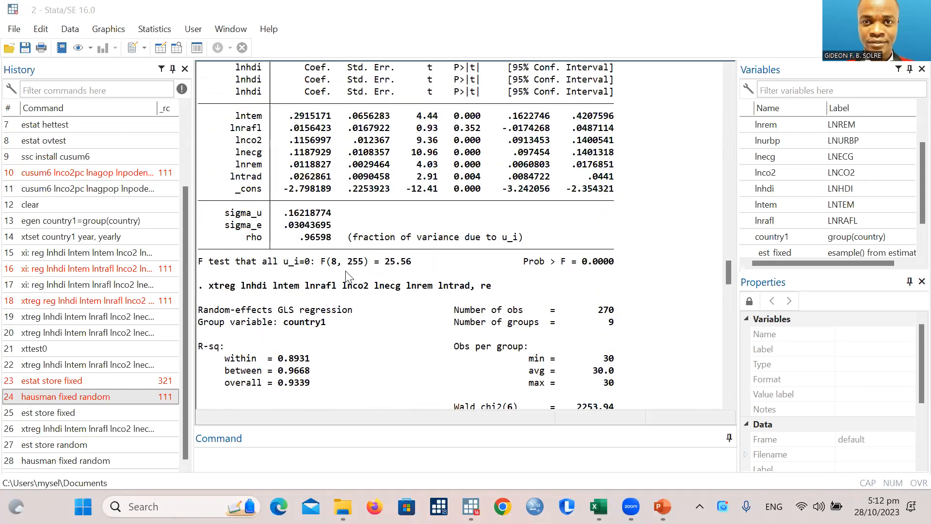
pyautogui.scroll(7, 347, 277)
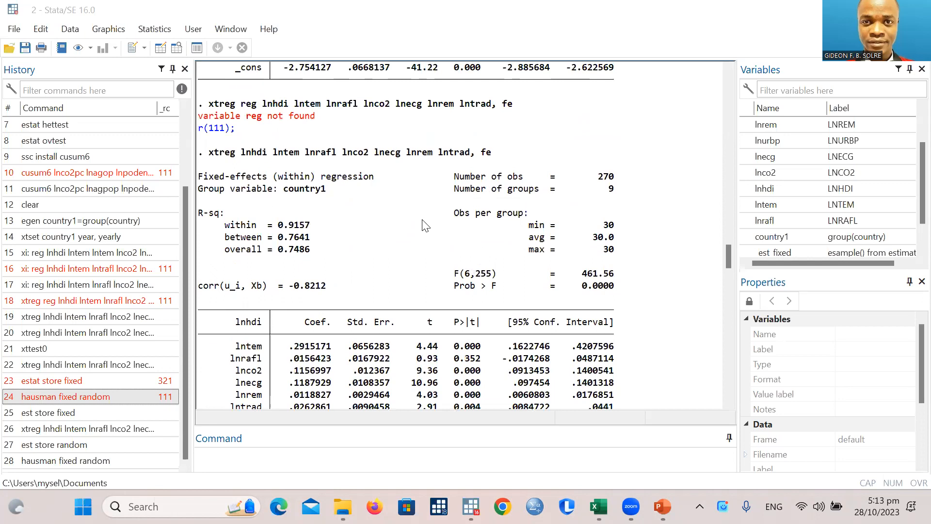
pyautogui.scroll(-2, 287, 285)
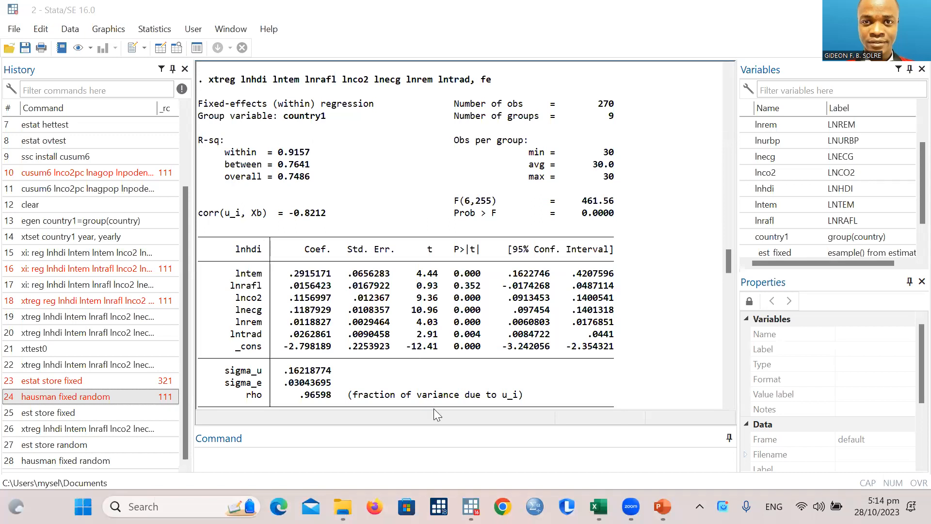
pyautogui.click(372, 461)
pyautogui.scroll(-8, 483, 216)
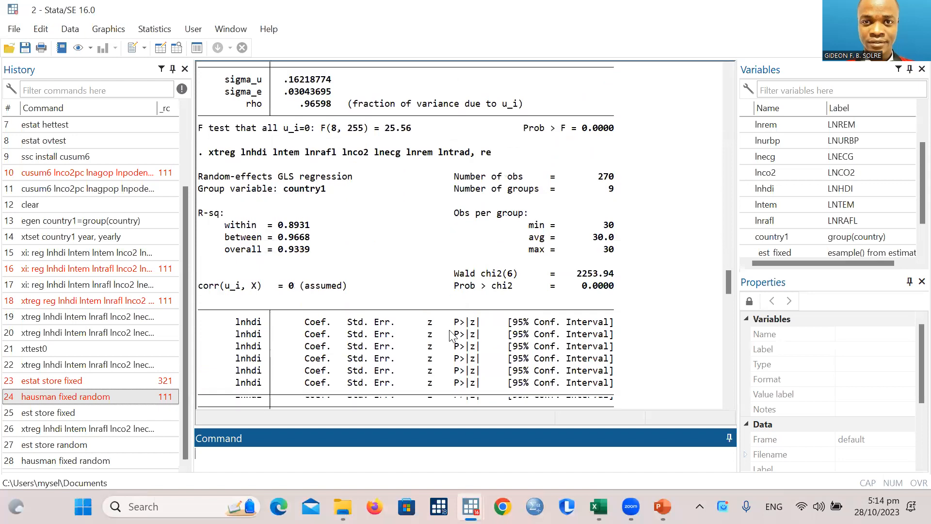
pyautogui.scroll(10, 450, 335)
pyautogui.scroll(-12, 429, 370)
pyautogui.scroll(-10, 429, 370)
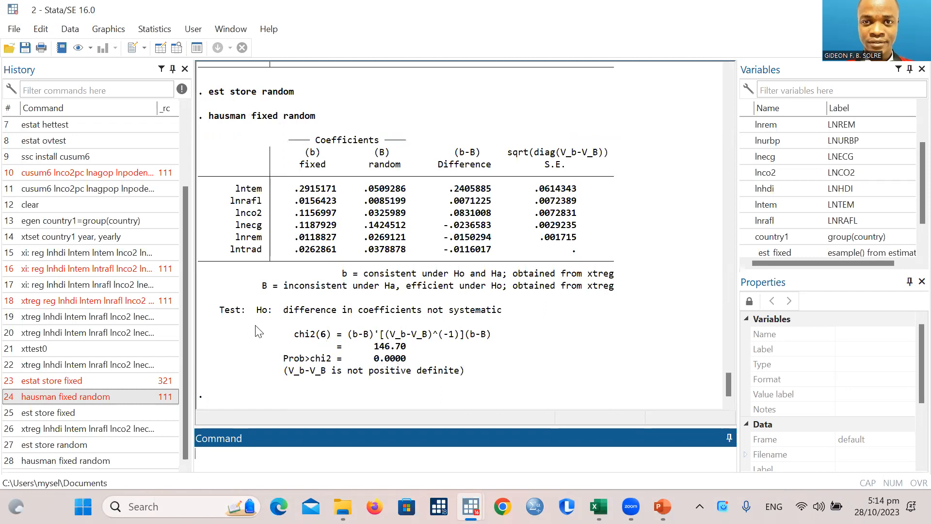
# - Rerun the earlier pooled regression with the duplicate lntem replaced by lnrafl: xi: reg lnhdi lntem lnrafl lnco2 lnecg lnrem lntrad
pyautogui.click(106, 257)
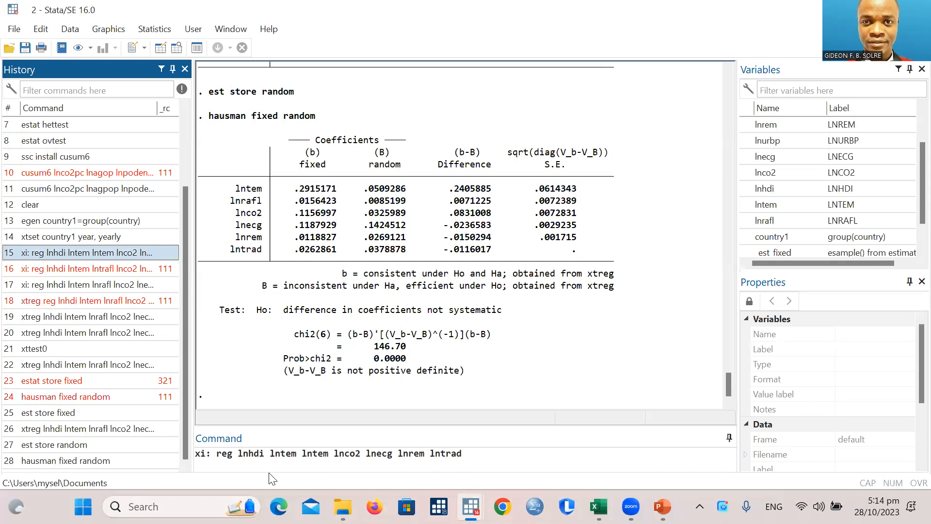
pyautogui.click(331, 459)
pyautogui.press('BackSpace')
pyautogui.press('BackSpace')
pyautogui.write('ra')
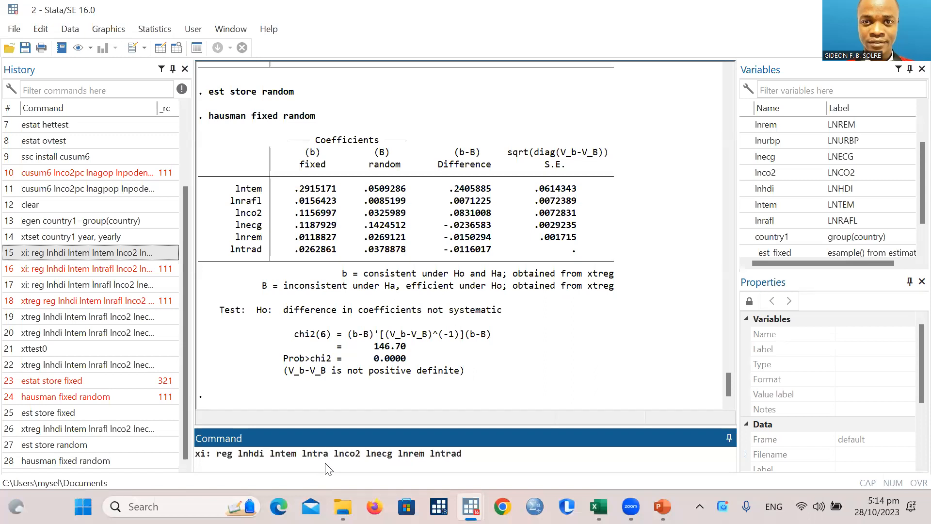
pyautogui.press('BackSpace')
pyautogui.press('BackSpace')
pyautogui.press('BackSpace')
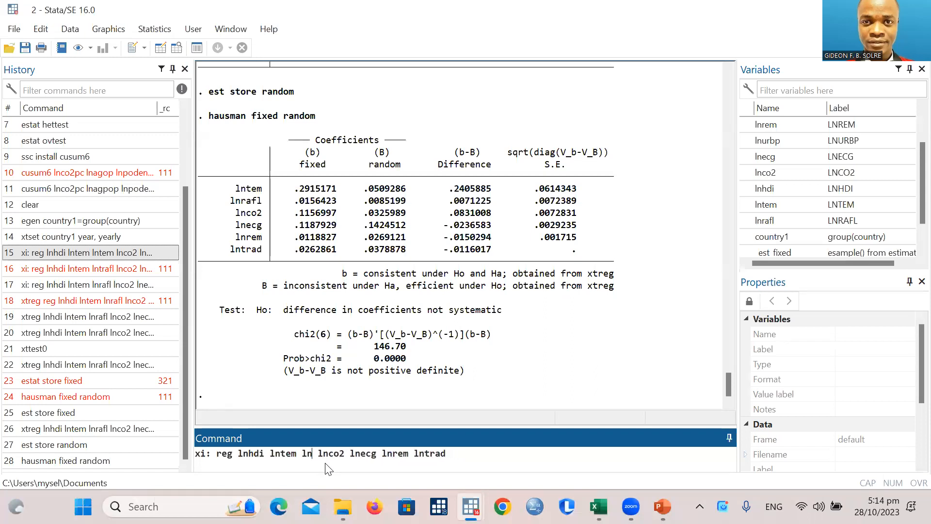
pyautogui.write('rafl')
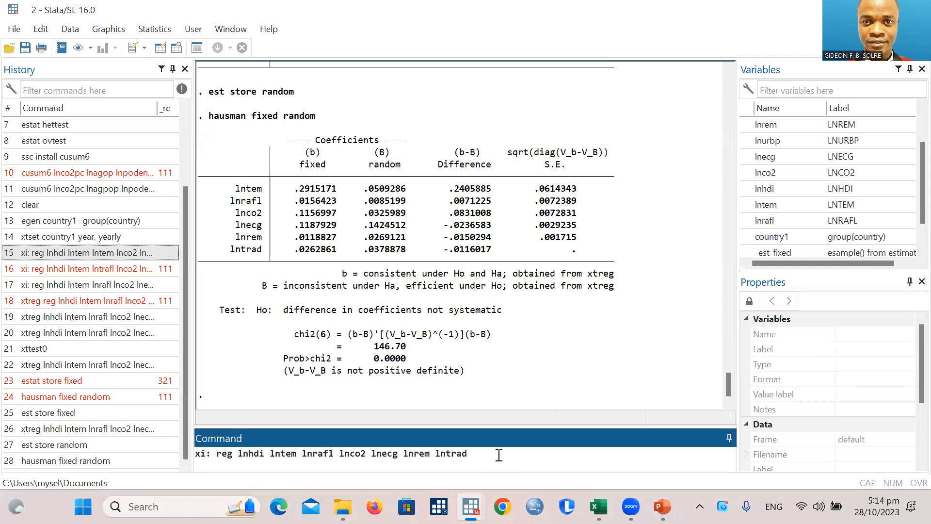
pyautogui.press('Return')
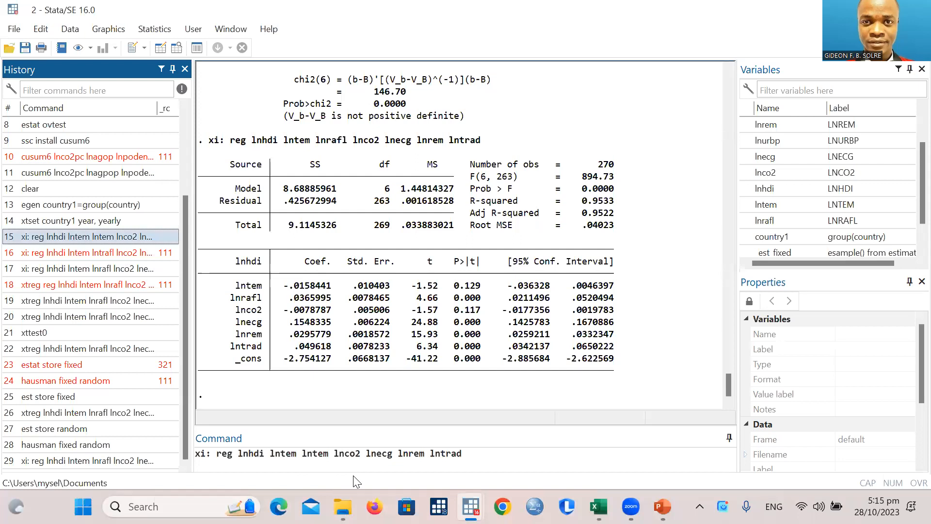
# - Examine how the country1 codes correspond to the country and year rows for China and India in the Data Editor
pyautogui.click(466, 457)
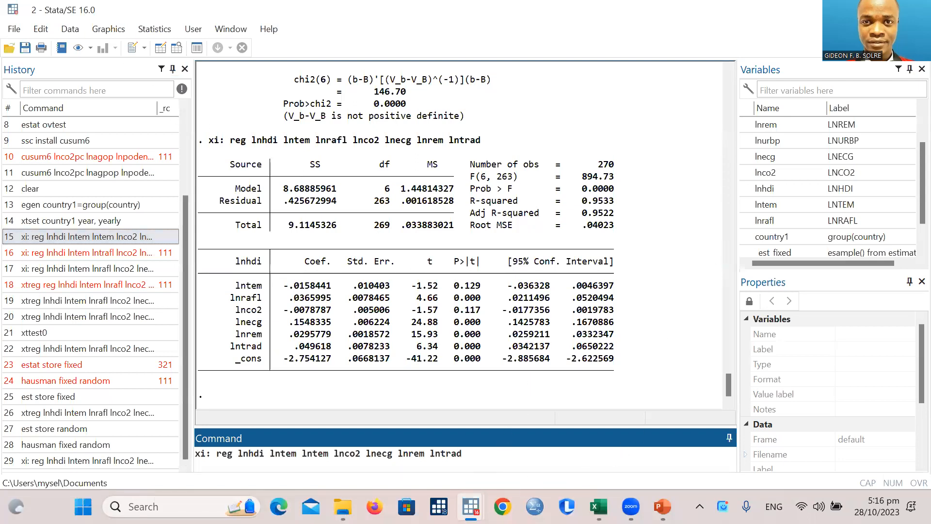
pyautogui.moveTo(470, 507)
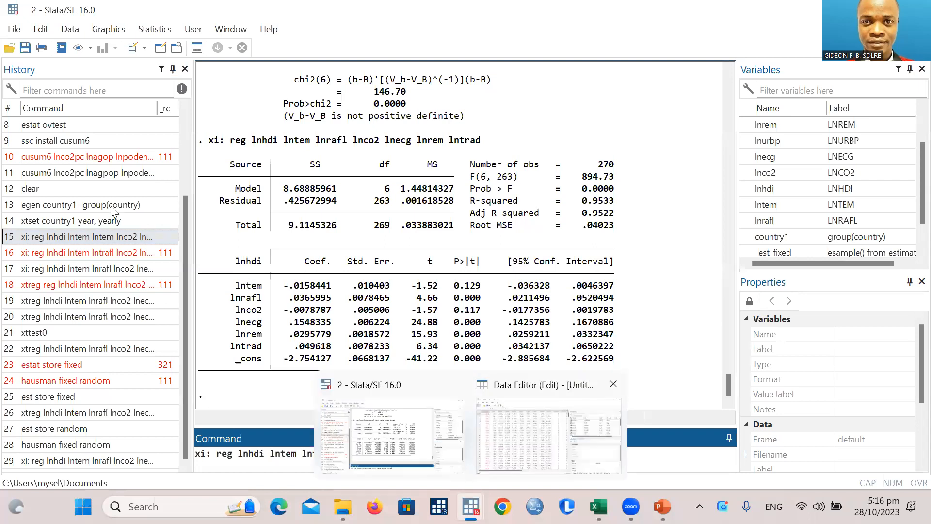
pyautogui.click(531, 423)
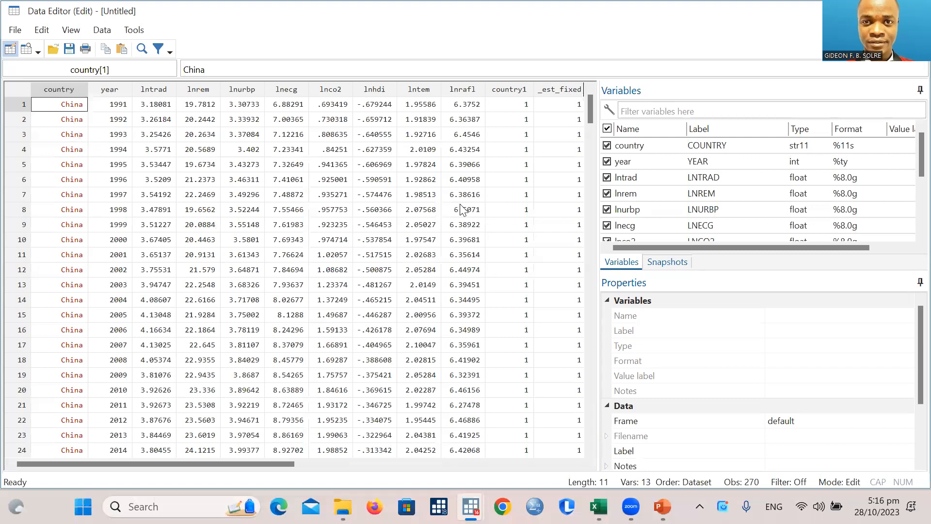
pyautogui.scroll(-3, 525, 168)
pyautogui.scroll(-2, 525, 194)
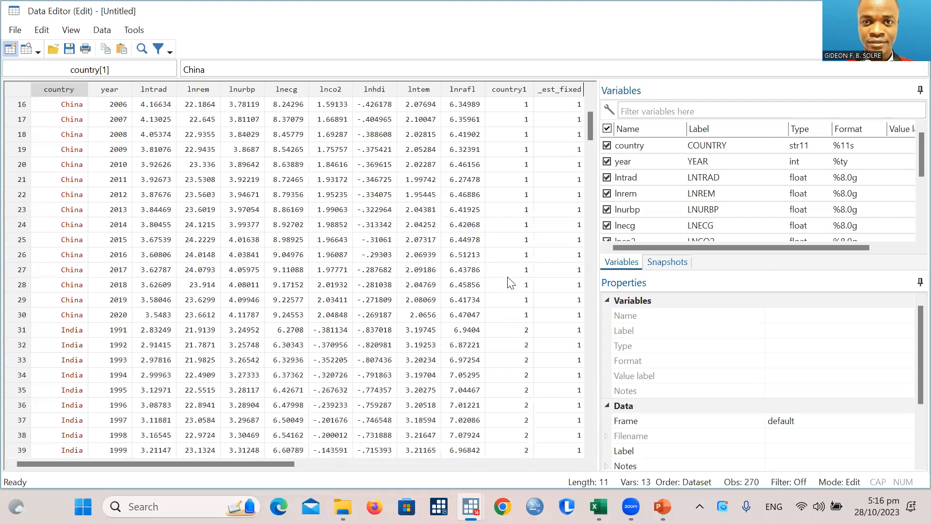
pyautogui.scroll(3, 532, 237)
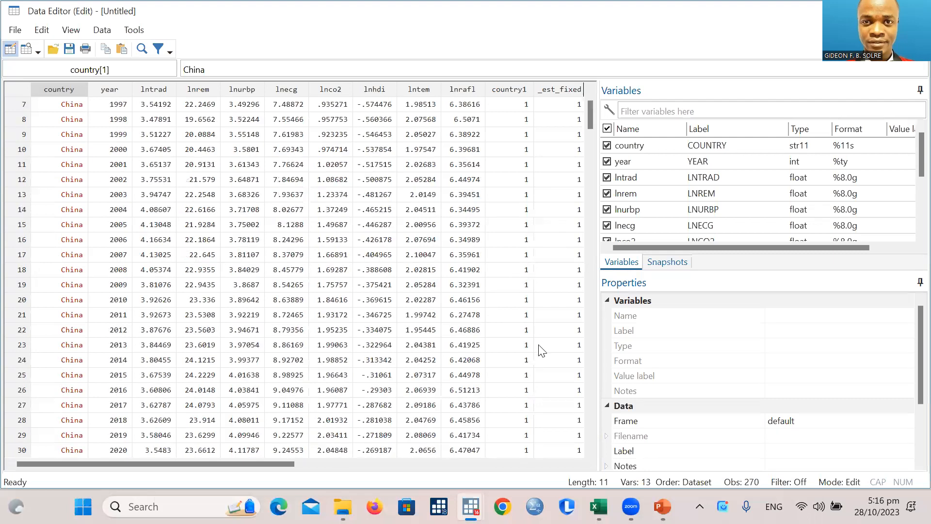
pyautogui.scroll(-5, 542, 350)
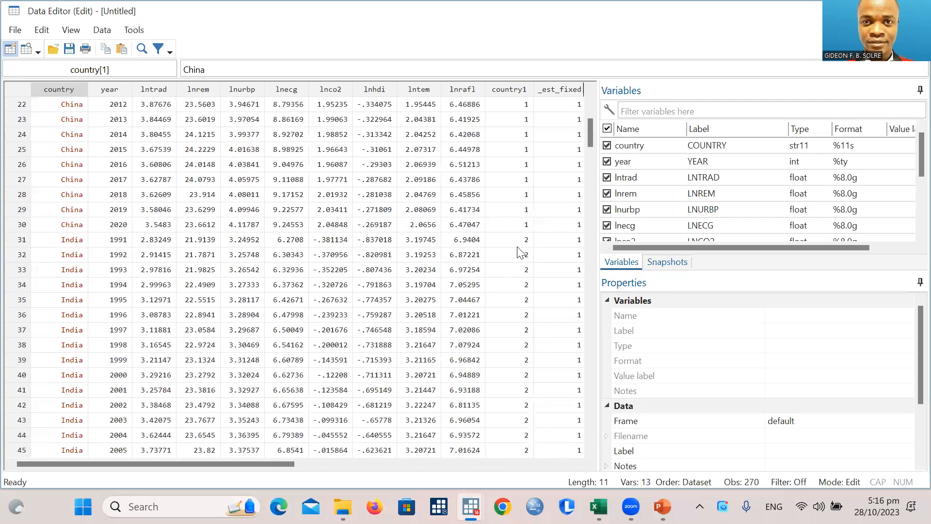
pyautogui.scroll(7, 522, 228)
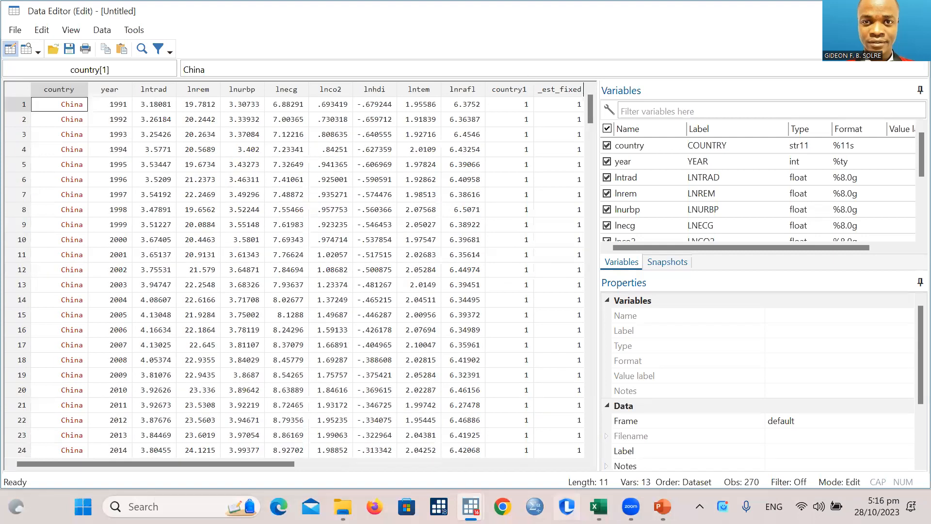
pyautogui.moveTo(470, 506)
pyautogui.click(374, 430)
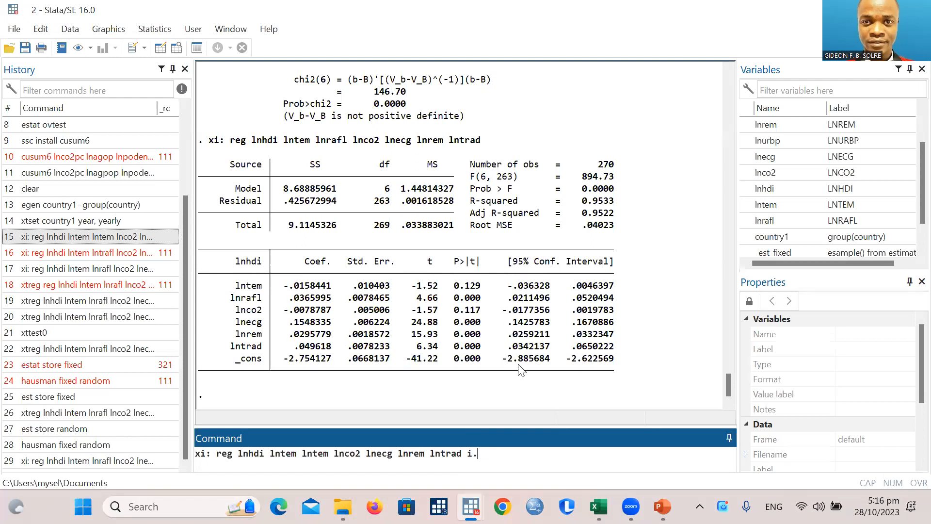
# - Add country dummies to the pooled regression by running xi: reg lnhdi lntem lntem lnco2 lnecg lnrem lntrad i.country1
pyautogui.scroll(20, 500, 318)
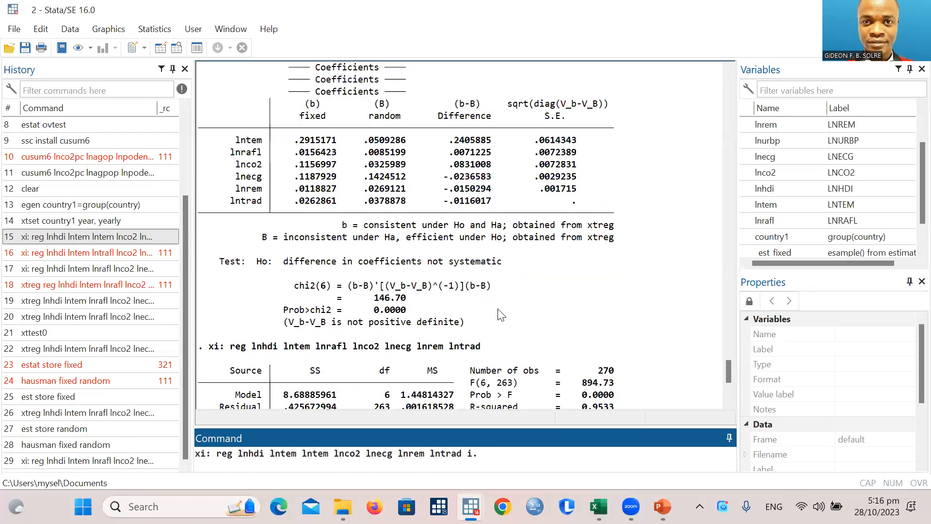
pyautogui.scroll(1, 499, 315)
pyautogui.scroll(-18, 499, 314)
pyautogui.scroll(8, 497, 315)
pyautogui.scroll(10, 496, 316)
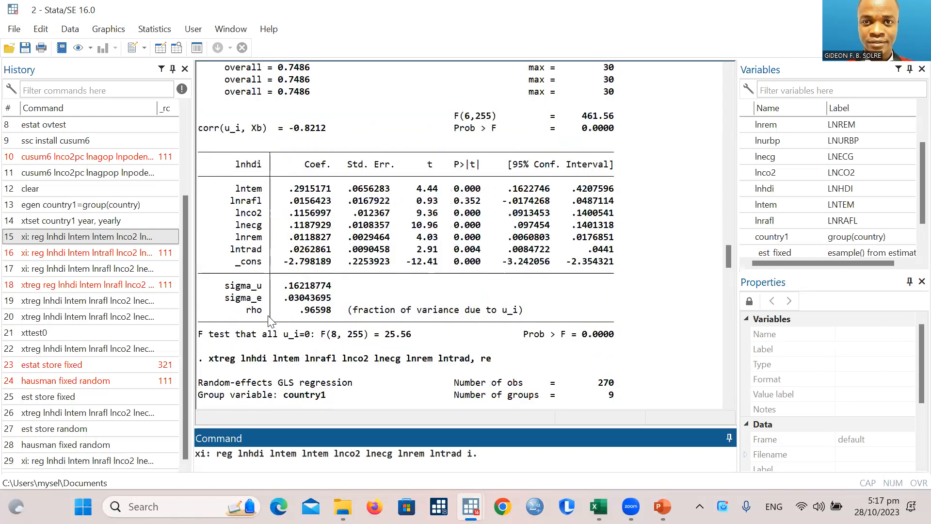
pyautogui.scroll(20, 270, 318)
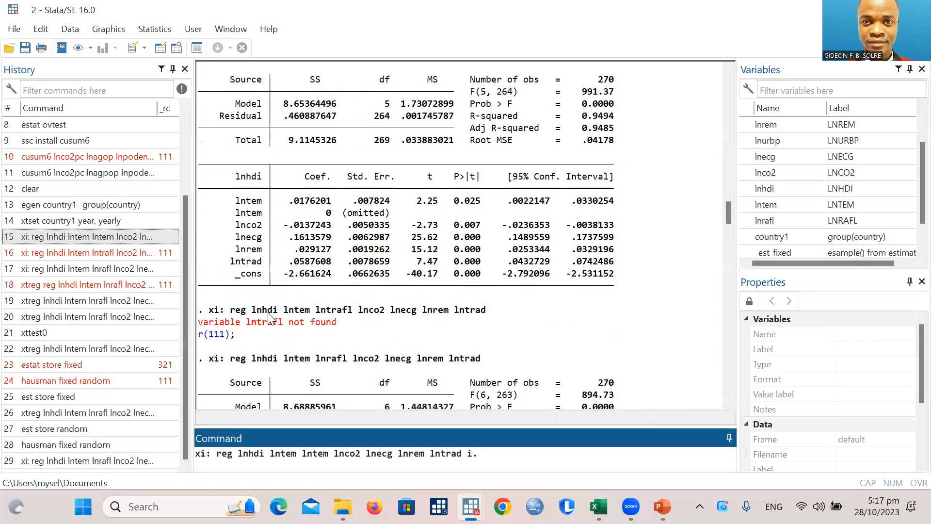
pyautogui.scroll(6, 241, 209)
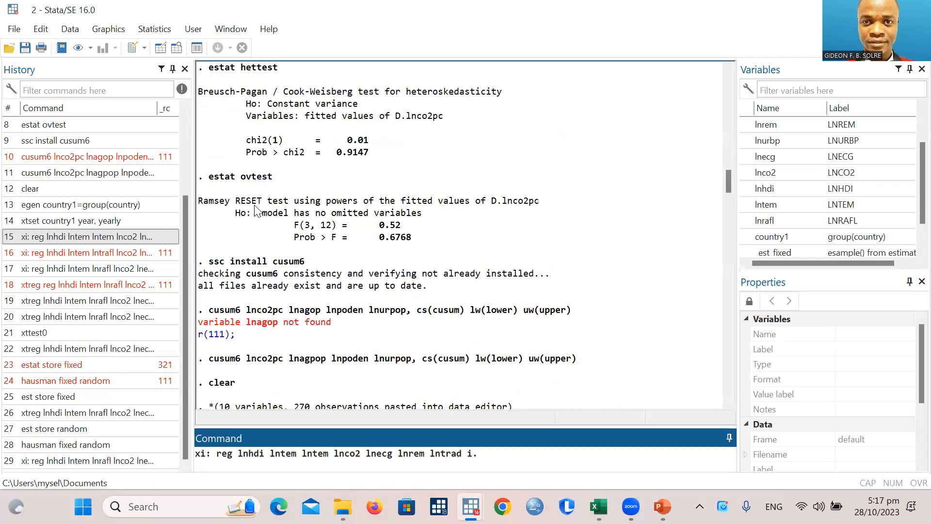
pyautogui.scroll(-8, 244, 209)
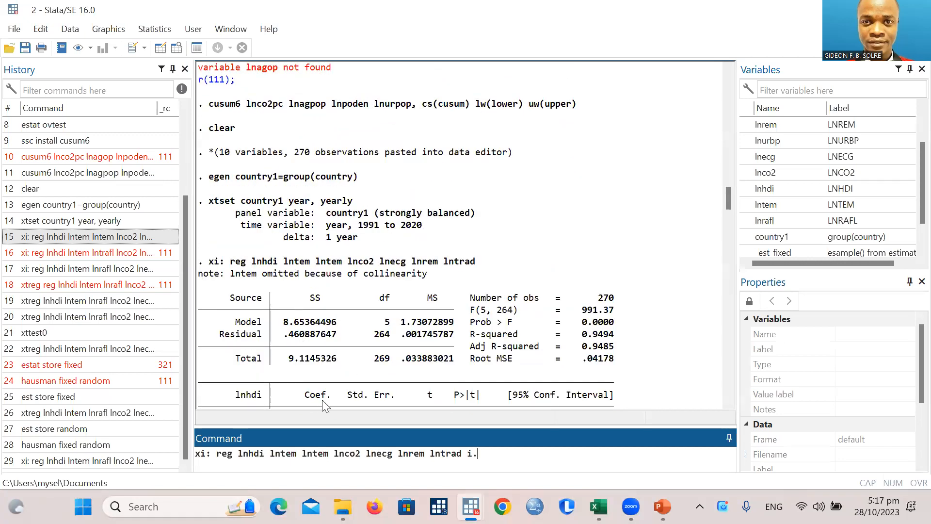
pyautogui.scroll(-5, 326, 406)
pyautogui.scroll(-7, 474, 427)
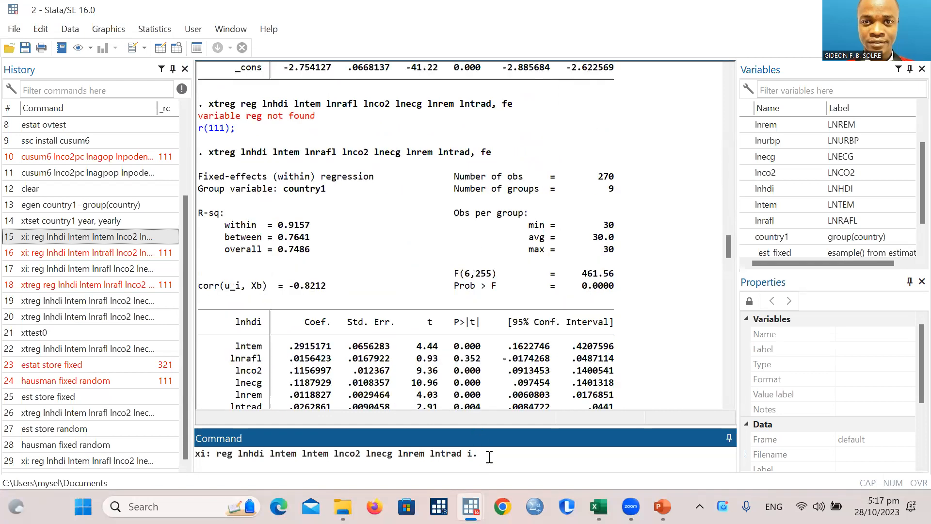
pyautogui.write('ountry1')
pyautogui.press('Return')
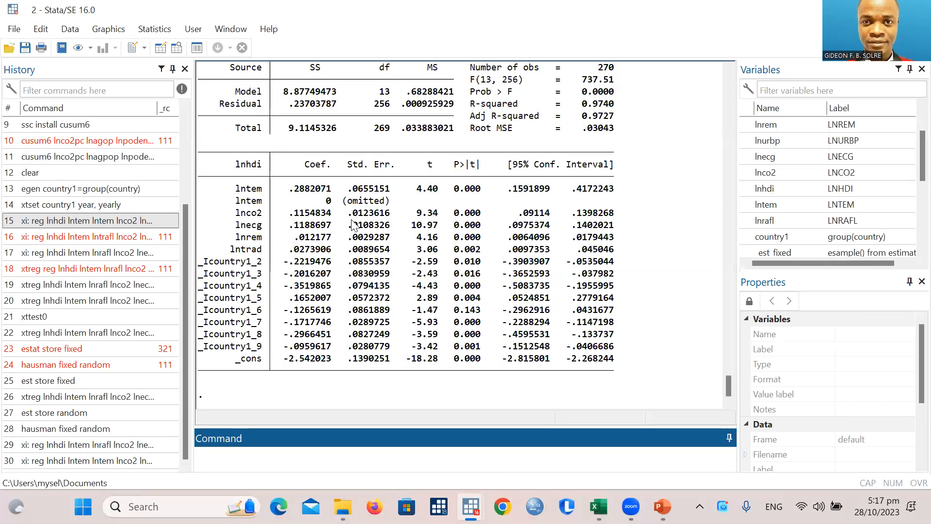
# - Examine the header, model statistics and country dummy coefficients of the pooled regression with i.country1
pyautogui.scroll(1, 354, 245)
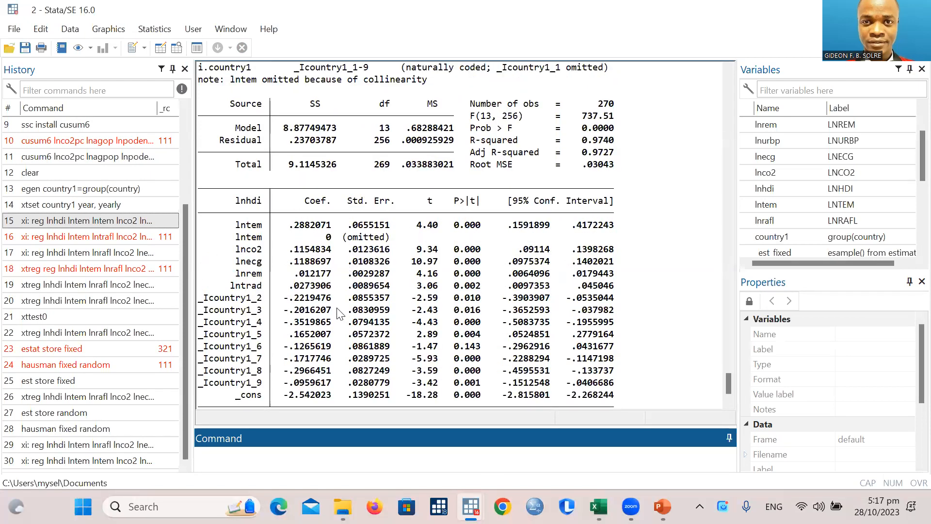
pyautogui.scroll(1, 240, 315)
pyautogui.scroll(-1, 240, 314)
pyautogui.moveTo(663, 506)
pyautogui.scroll(2, 291, 208)
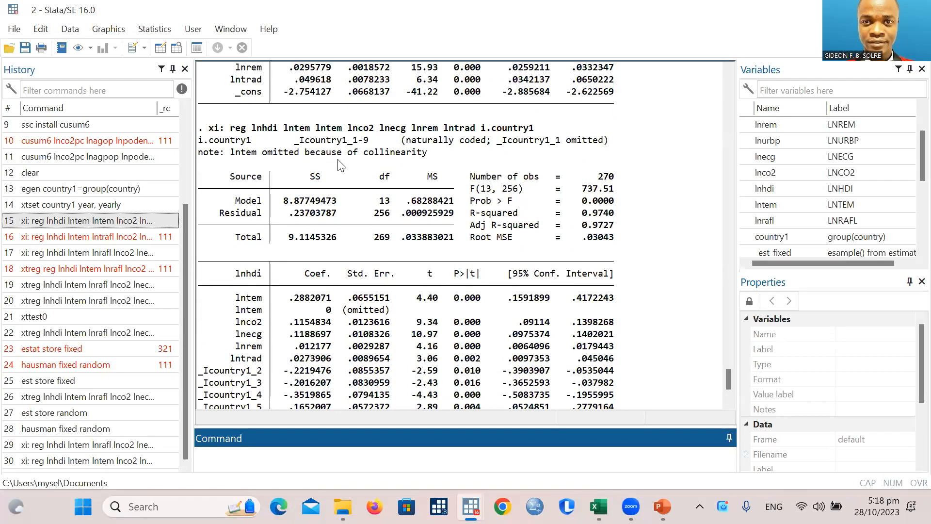
pyautogui.scroll(-1, 376, 333)
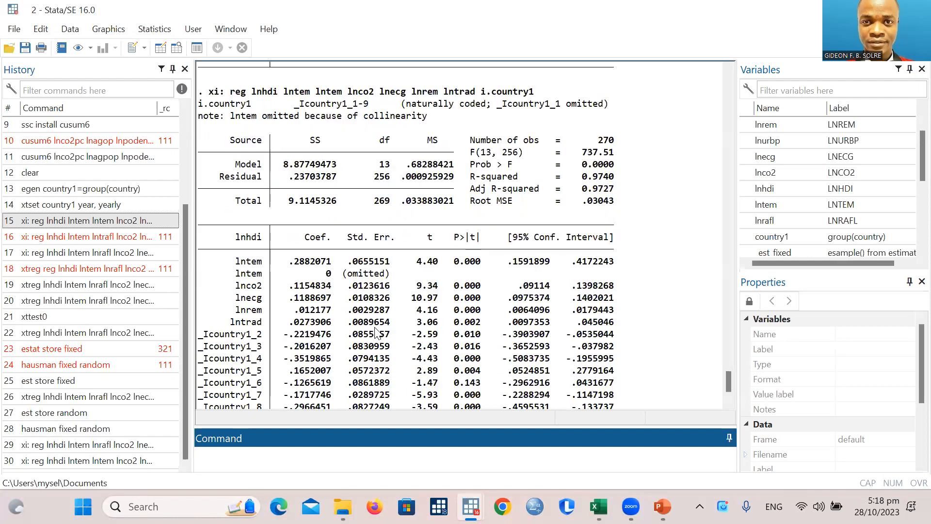
pyautogui.scroll(-1, 235, 221)
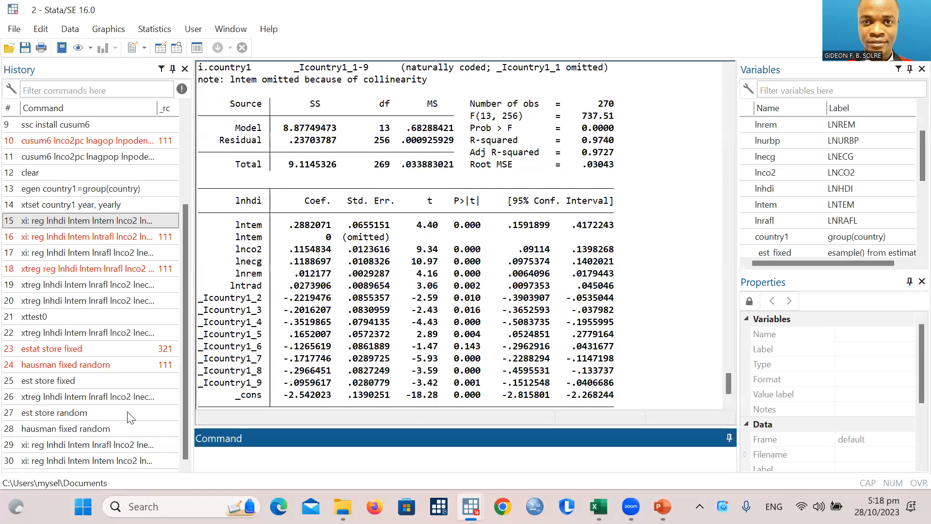
# - Rerun the country-dummy regression with the first lntem replaced by lnrafl: xi: reg lnhdi lnrafl lntem lnco2 lnecg lnrem lntrad i.country1
pyautogui.click(111, 465)
pyautogui.click(294, 454)
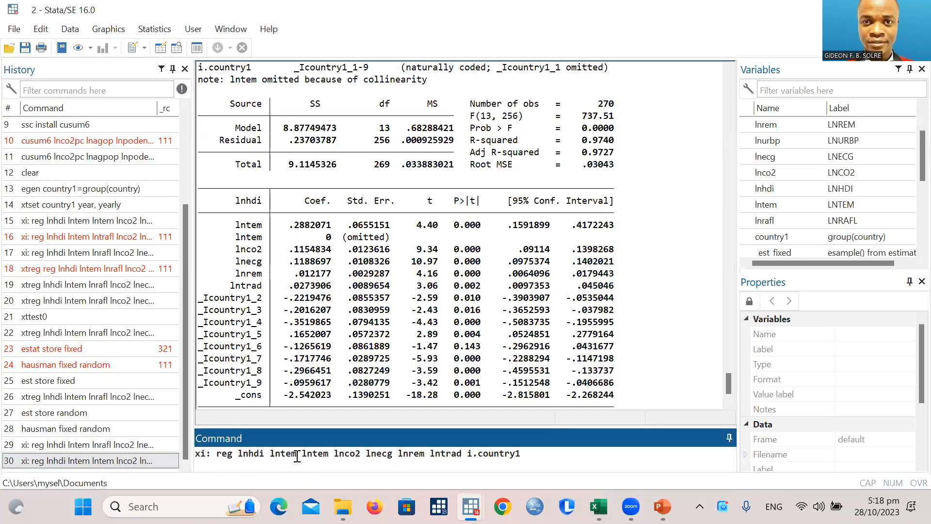
pyautogui.press('BackSpace')
pyautogui.press('BackSpace')
pyautogui.press('BackSpace')
pyautogui.write('ra')
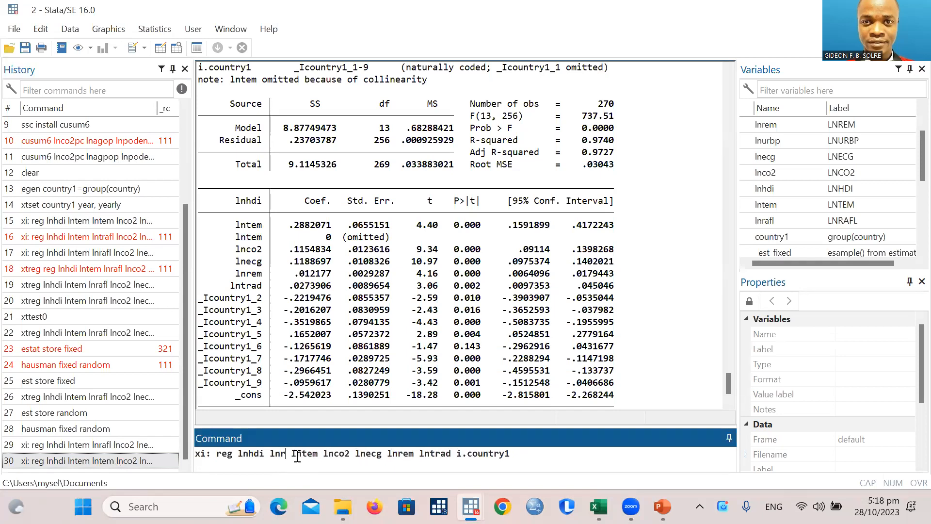
pyautogui.write('fl')
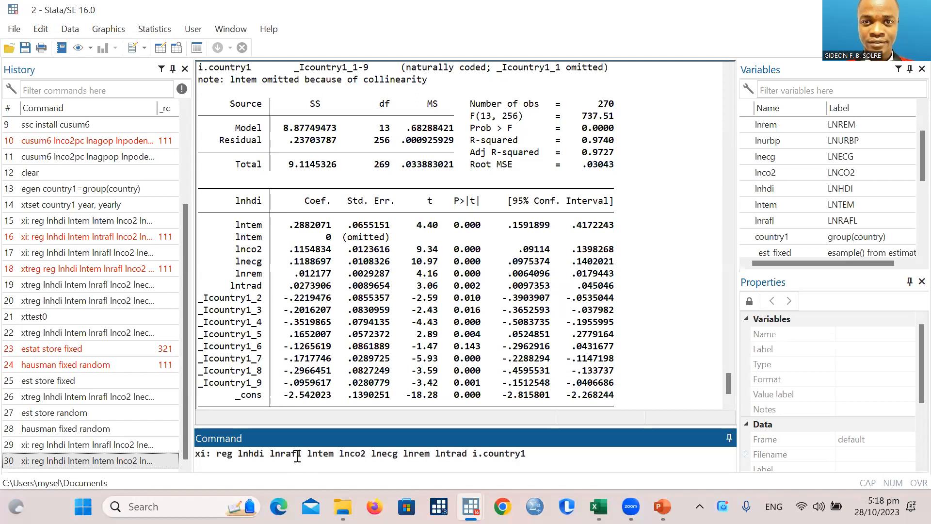
pyautogui.press('Return')
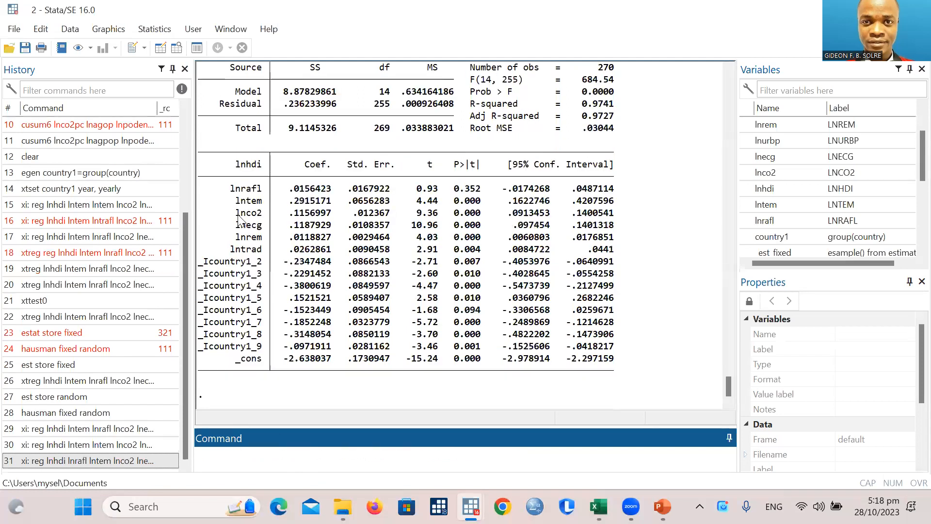
pyautogui.scroll(2, 304, 223)
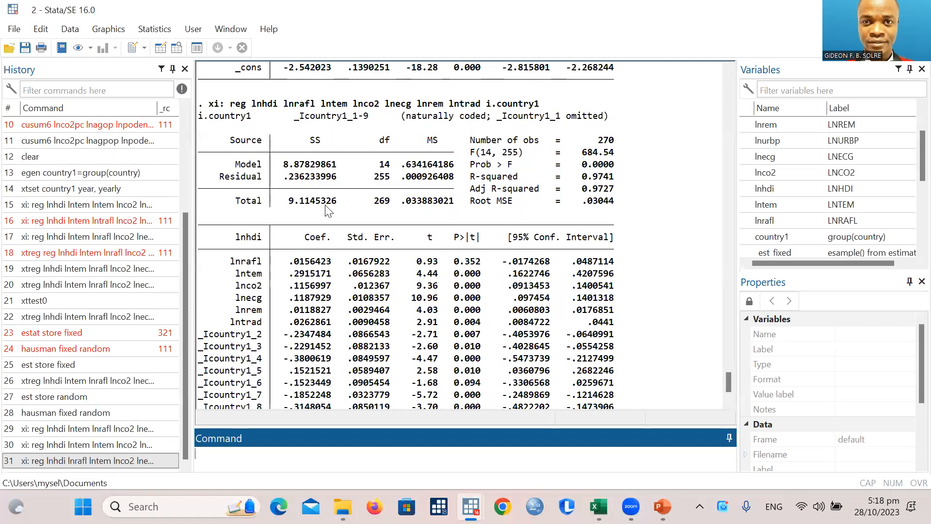
pyautogui.scroll(-2, 320, 243)
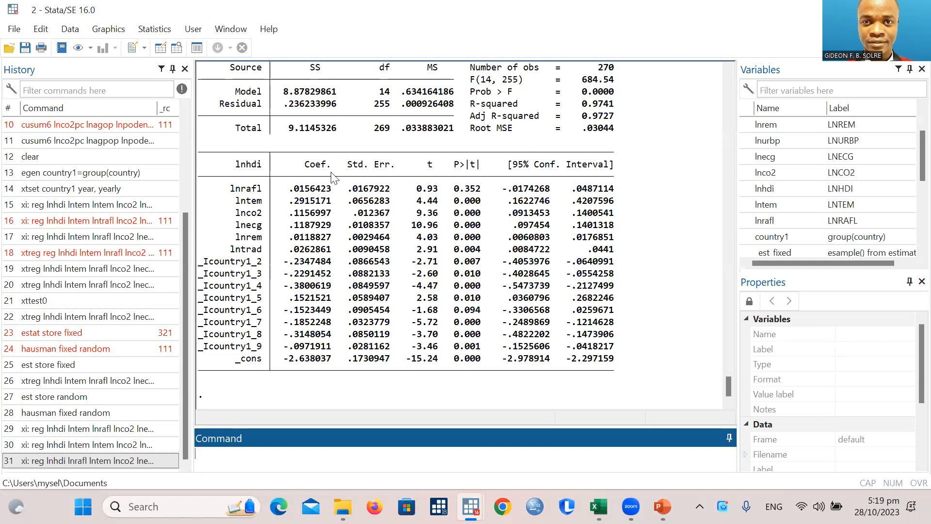
# - Rerun the earlier fixed-effects regression: xtreg lnhdi lntem lnrafl lnco2 lnecg lnrem lntrad, fe
pyautogui.click(93, 268)
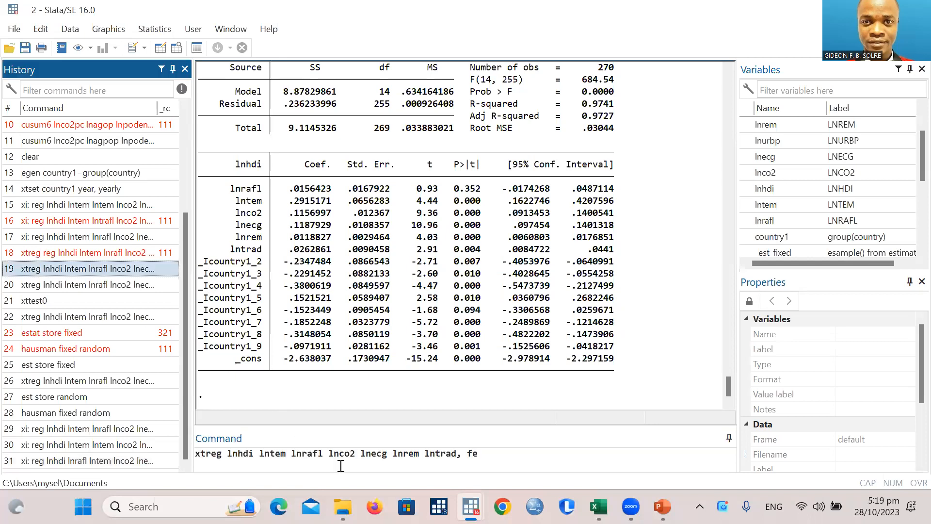
pyautogui.click(498, 453)
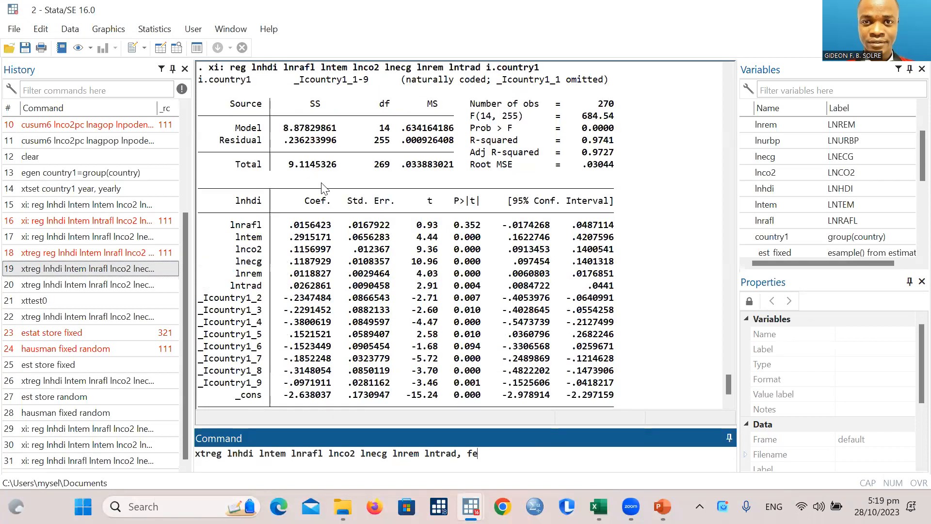
pyautogui.scroll(1, 330, 184)
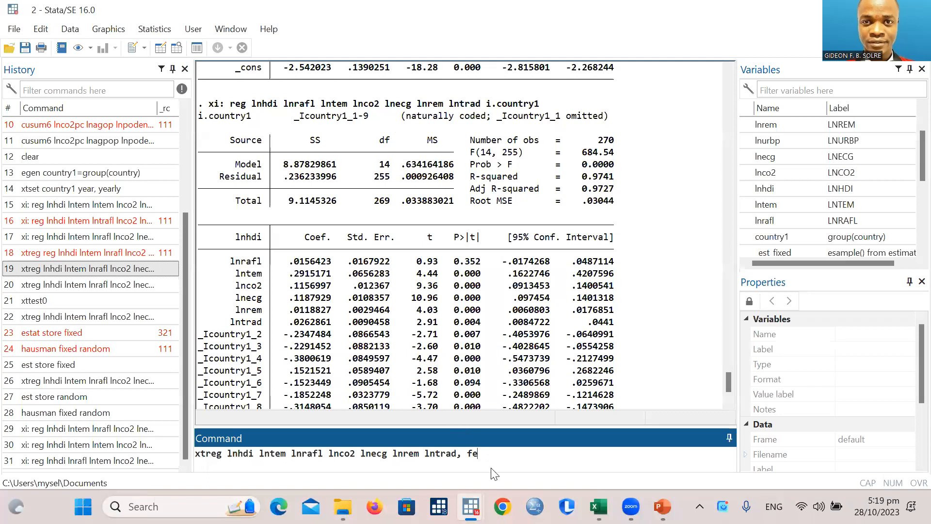
pyautogui.press('Return')
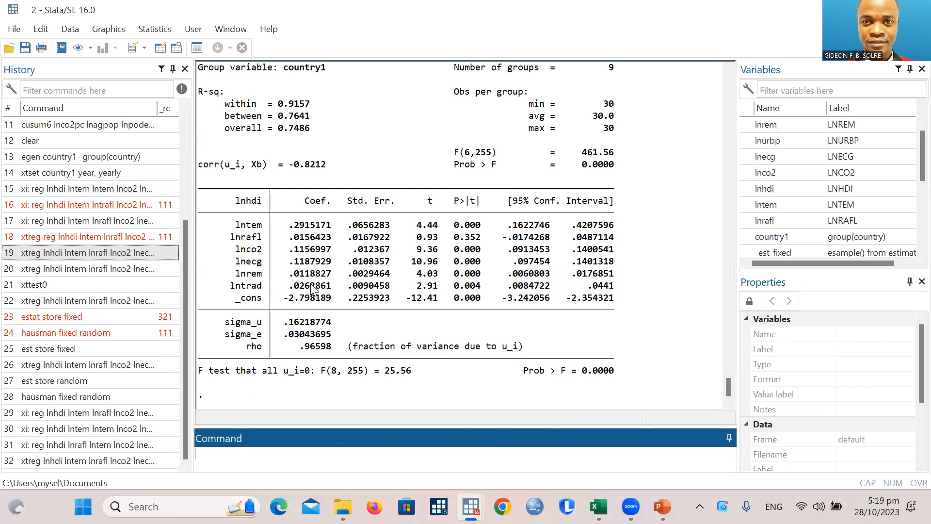
# - Compare the fixed-effects slope coefficients from lntem to lntrad with those of the country-dummy regression that includes lnrafl
pyautogui.moveTo(295, 225); pyautogui.dragTo(315, 289)
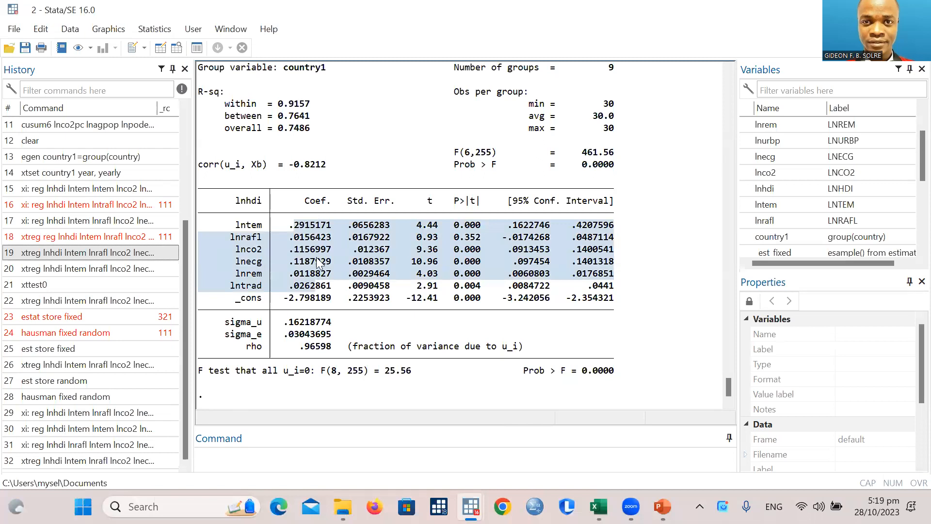
pyautogui.scroll(9, 317, 257)
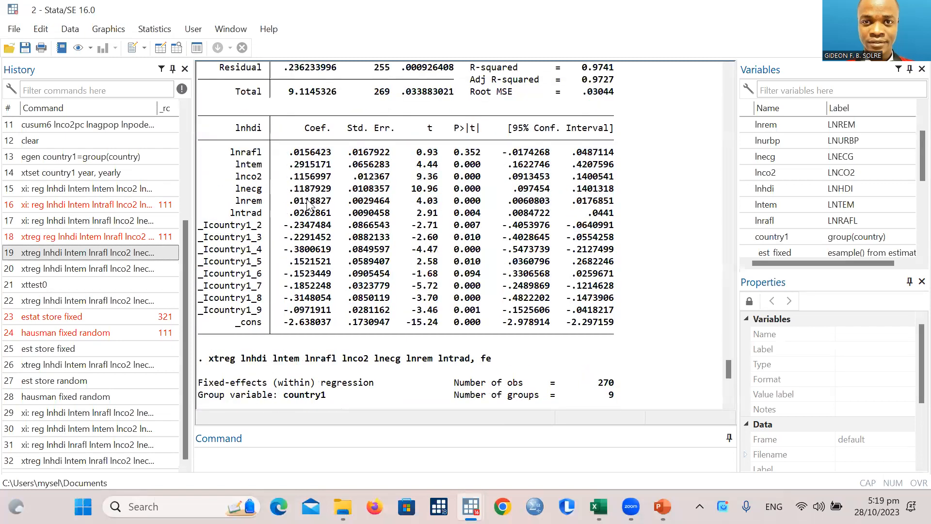
pyautogui.scroll(1, 311, 228)
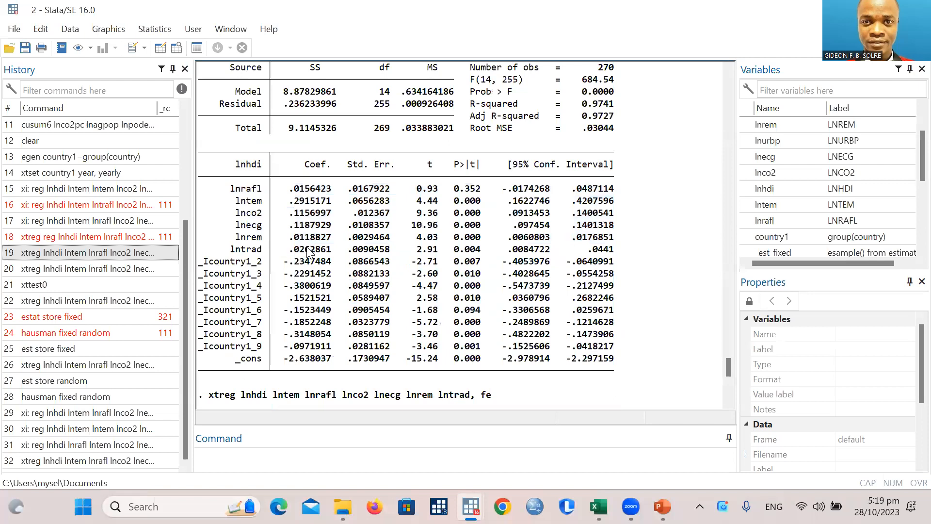
pyautogui.moveTo(290, 189); pyautogui.dragTo(326, 251)
pyautogui.scroll(-3, 399, 320)
pyautogui.scroll(3, 400, 321)
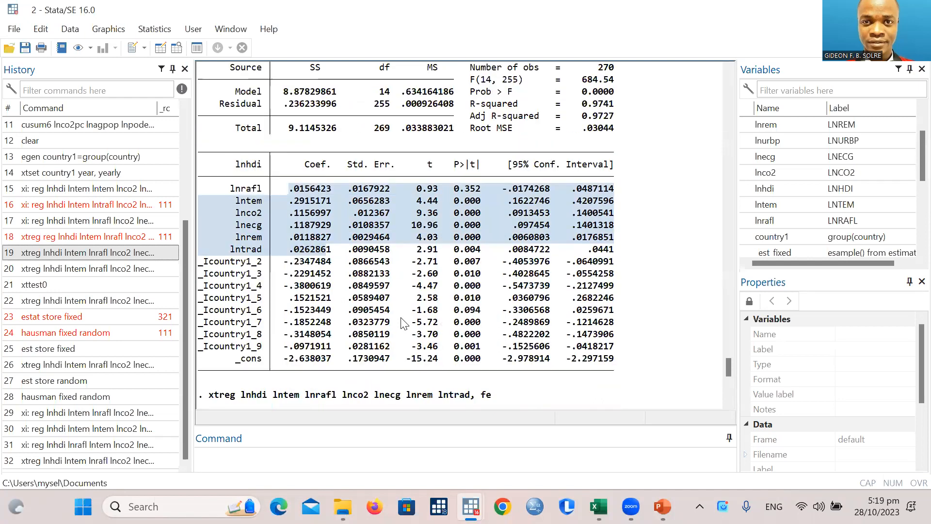
pyautogui.scroll(3, 402, 323)
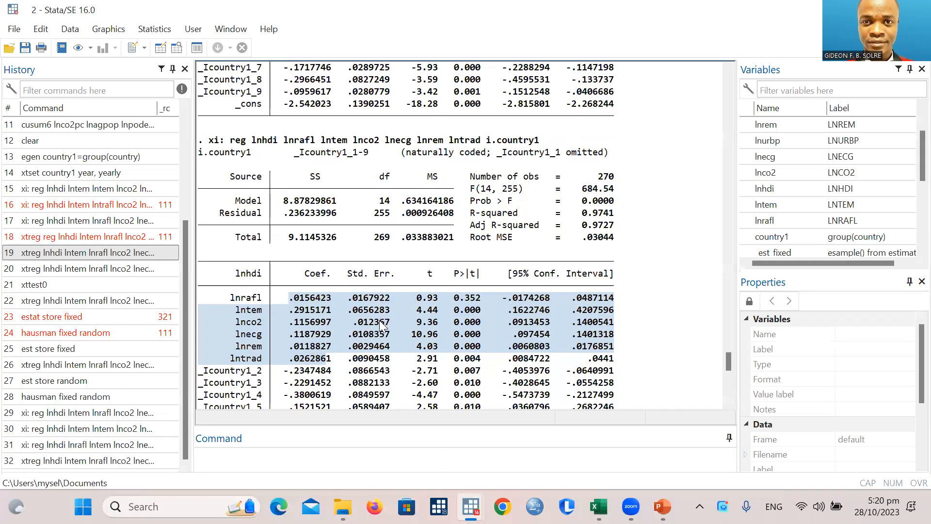
pyautogui.scroll(-11, 382, 321)
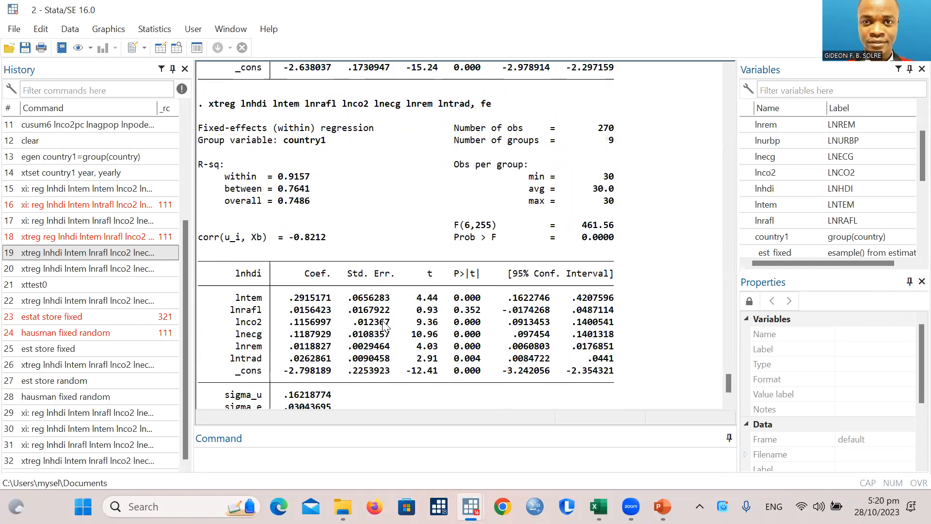
pyautogui.scroll(5, 383, 325)
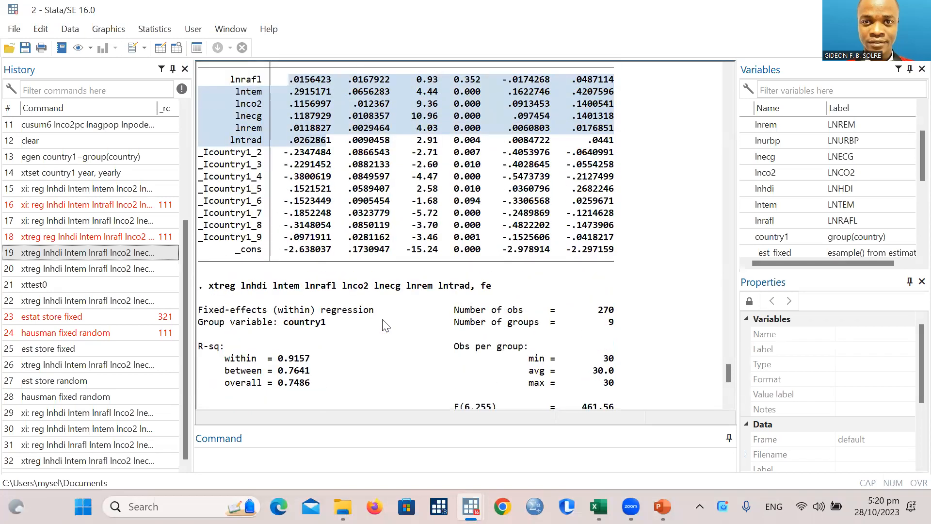
pyautogui.scroll(-6, 383, 326)
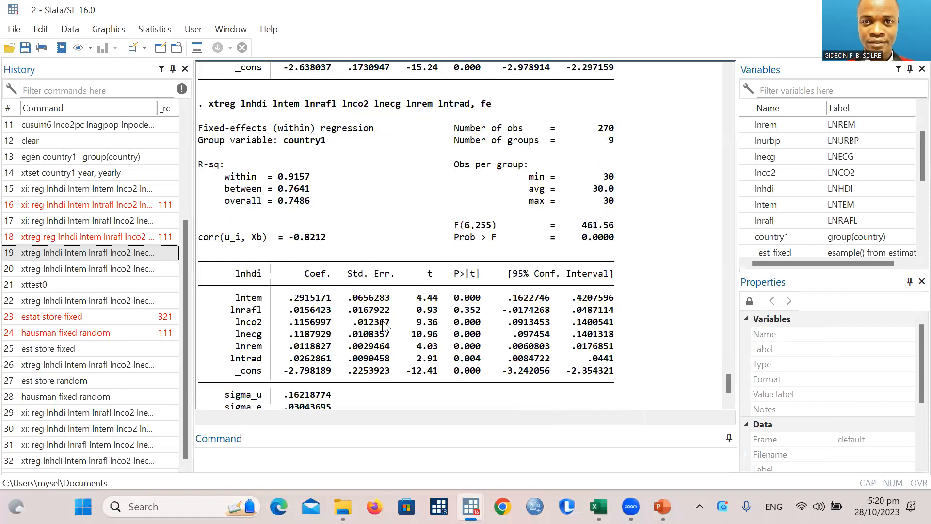
pyautogui.scroll(7, 383, 326)
pyautogui.scroll(3, 383, 325)
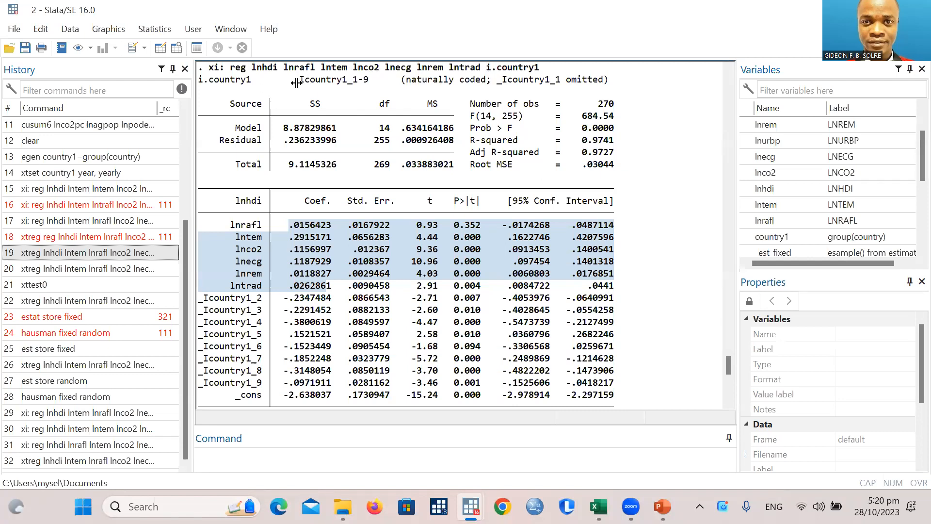
pyautogui.scroll(1, 480, 113)
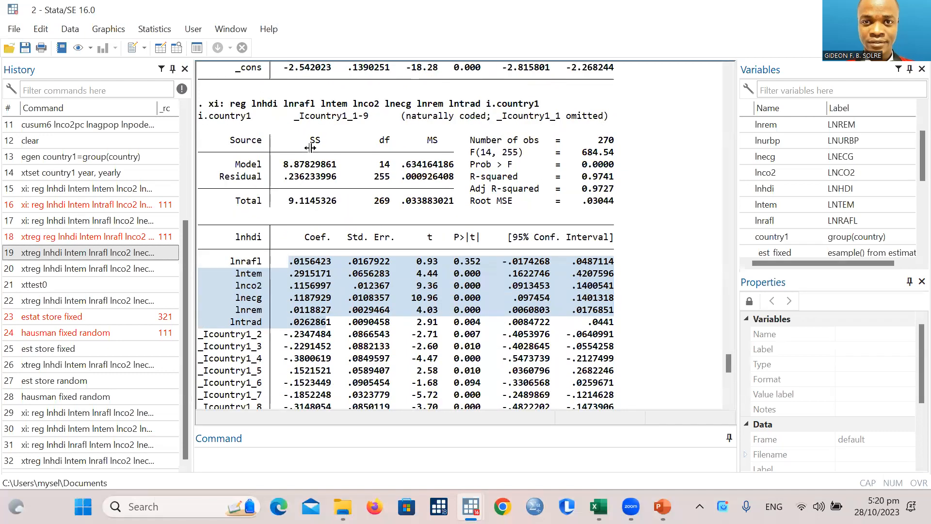
pyautogui.scroll(2, 347, 276)
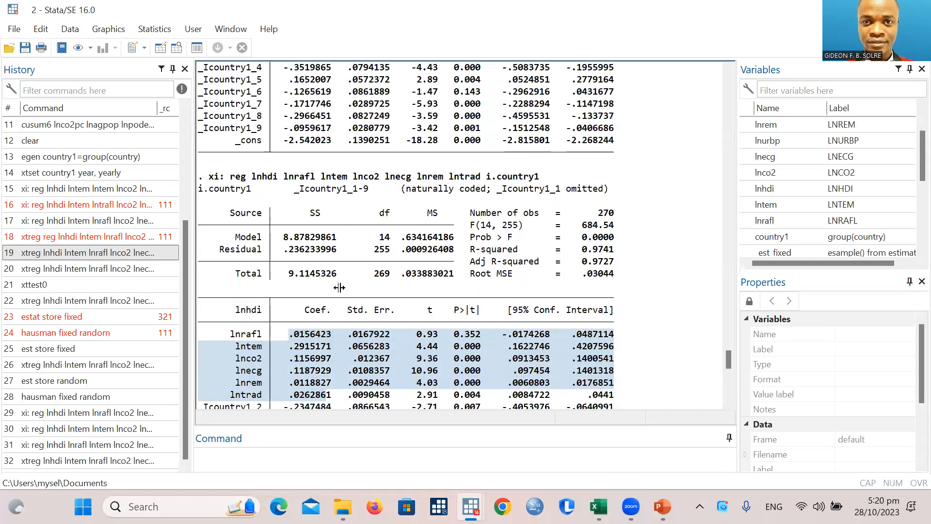
pyautogui.scroll(-1, 335, 291)
pyautogui.scroll(1, 297, 327)
pyautogui.scroll(-7, 217, 266)
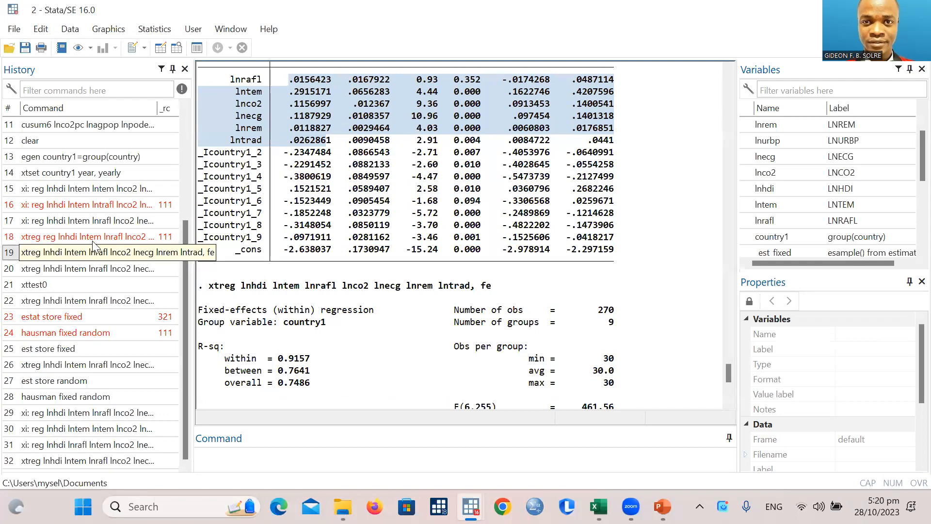
pyautogui.scroll(4, 251, 387)
pyautogui.scroll(-6, 195, 451)
# - Rewrite the fixed-effects command as a dummy-variable regression and try to run x: reg lnhdi lntem lnrafl lnco2 lnecg lnrem lntrad i.country
pyautogui.click(140, 462)
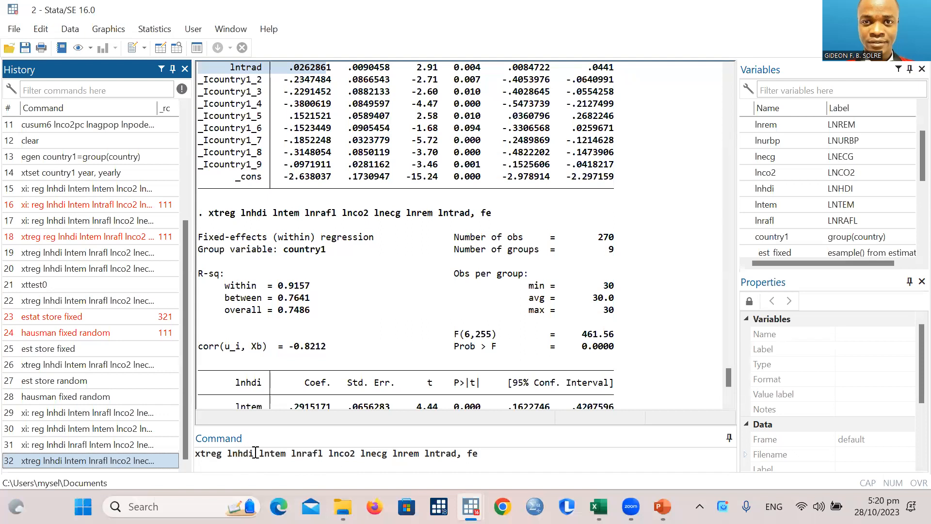
pyautogui.click(274, 453)
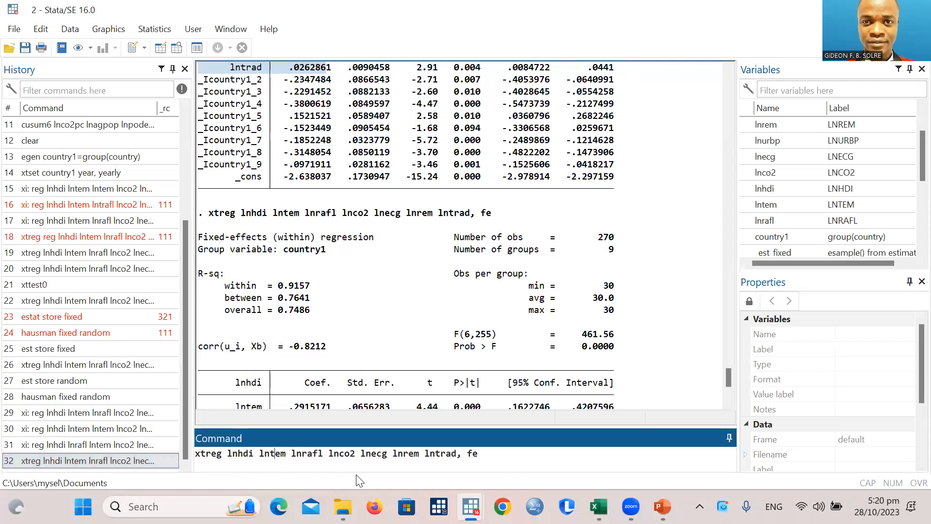
pyautogui.click(482, 453)
pyautogui.write('country')
pyautogui.click(206, 456)
pyautogui.press('BackSpace')
pyautogui.write(':')
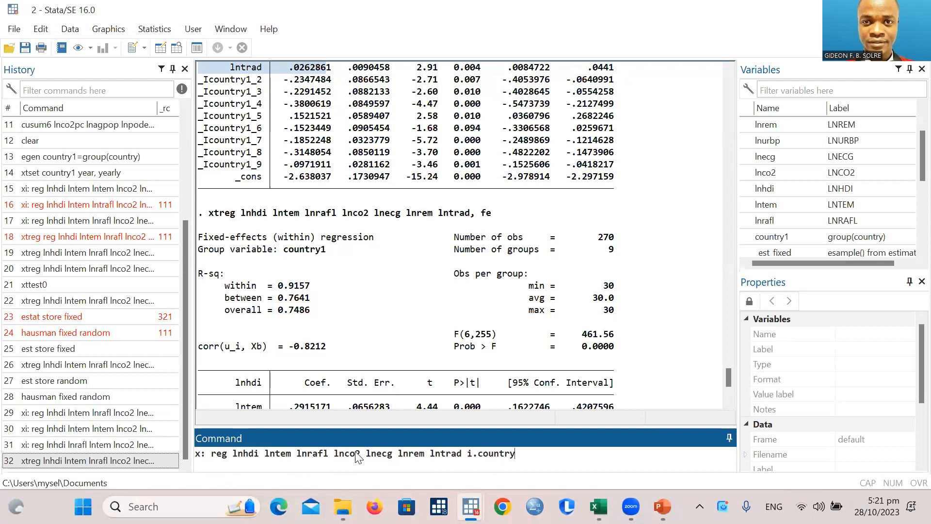
pyautogui.click(528, 460)
pyautogui.press('Return')
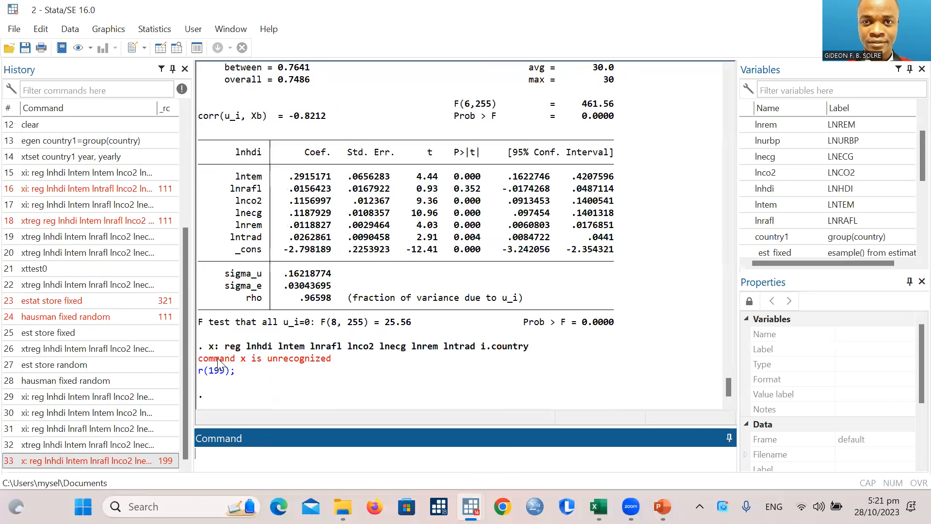
# - Correct the failed command's prefix to xi: and run xi: reg lnhdi lntem lnrafl lnco2 lnecg lnrem lntrad i.country
pyautogui.click(108, 463)
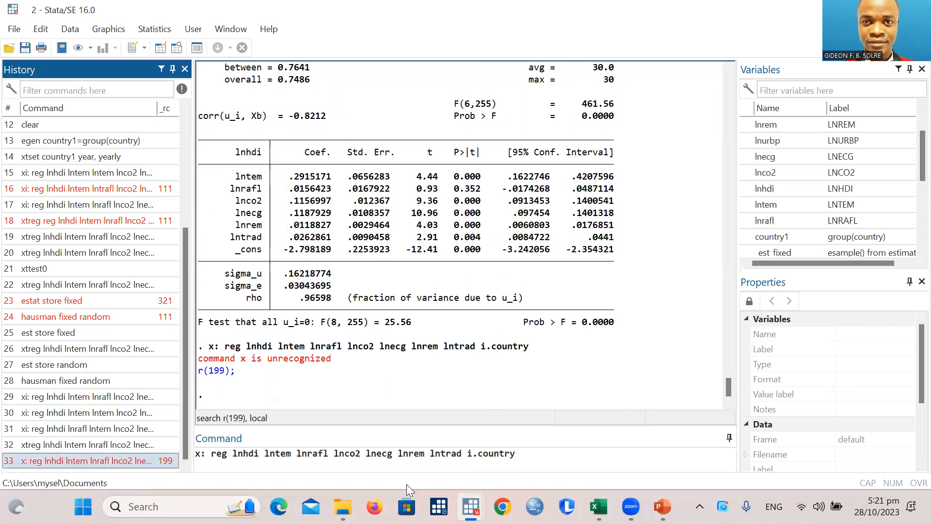
pyautogui.click(206, 458)
pyautogui.write('i')
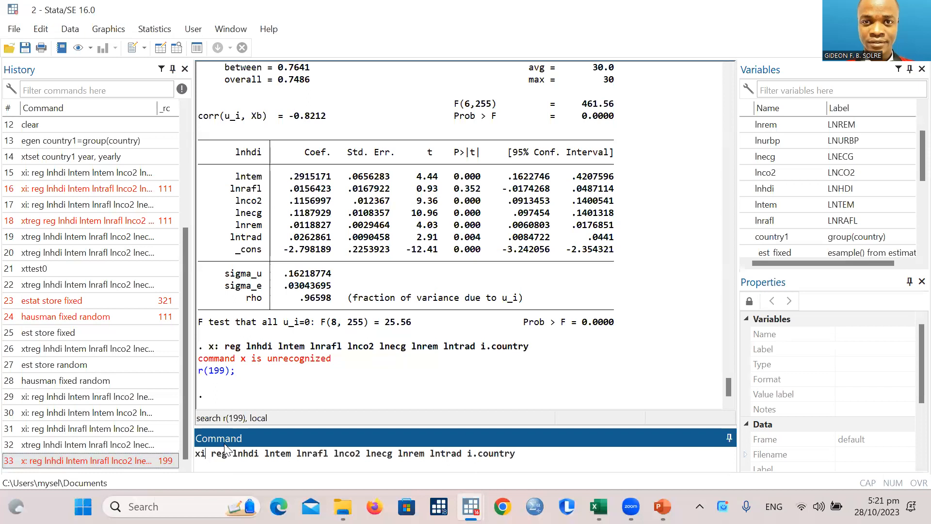
pyautogui.write(':')
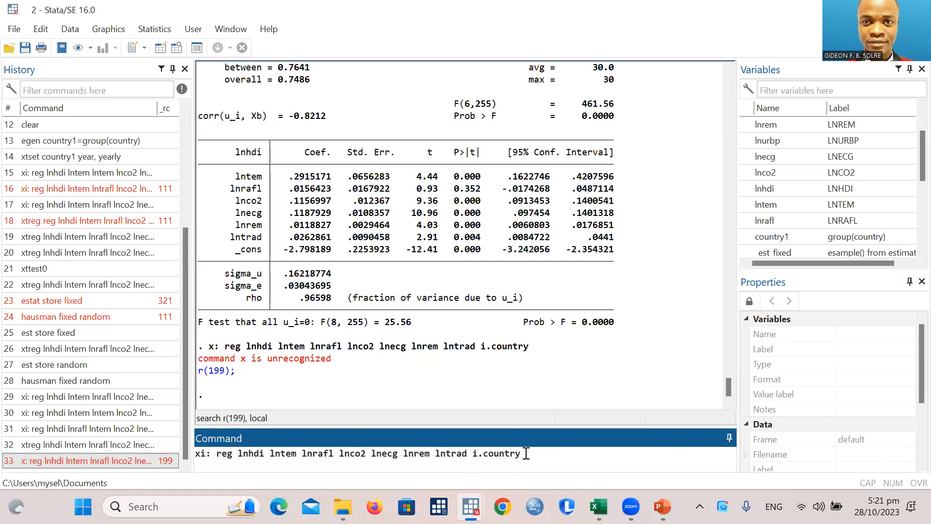
pyautogui.press('Return')
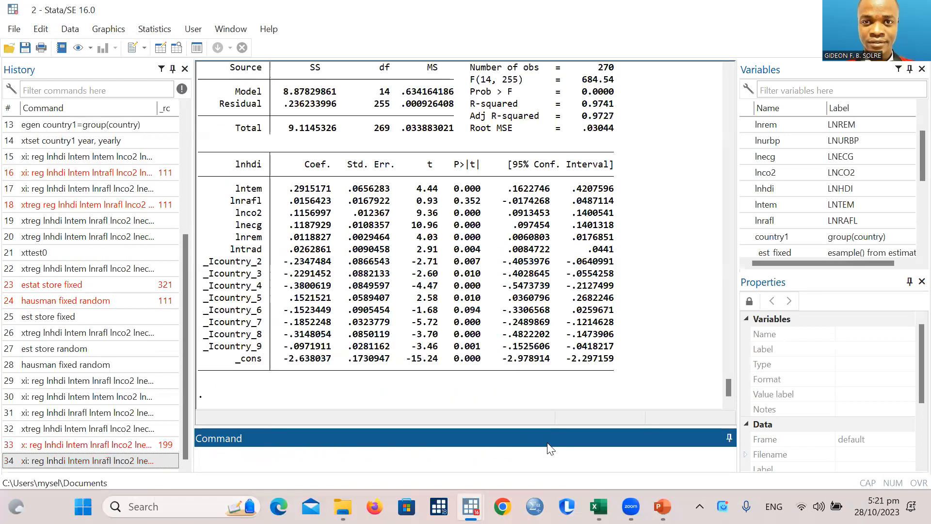
pyautogui.scroll(2, 299, 214)
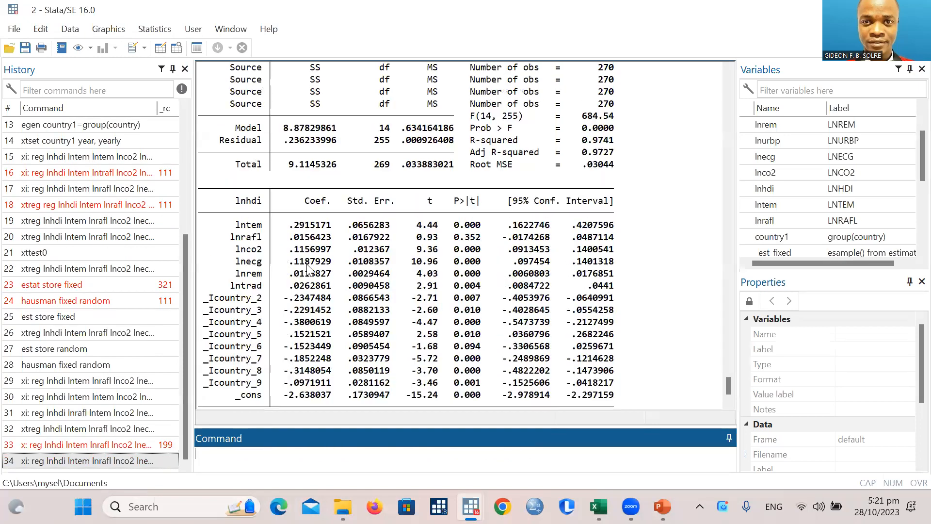
# - Compare the lntem to lntrad rows of the i.country regression with those of the preceding fixed-effects regression
pyautogui.scroll(2, 282, 172)
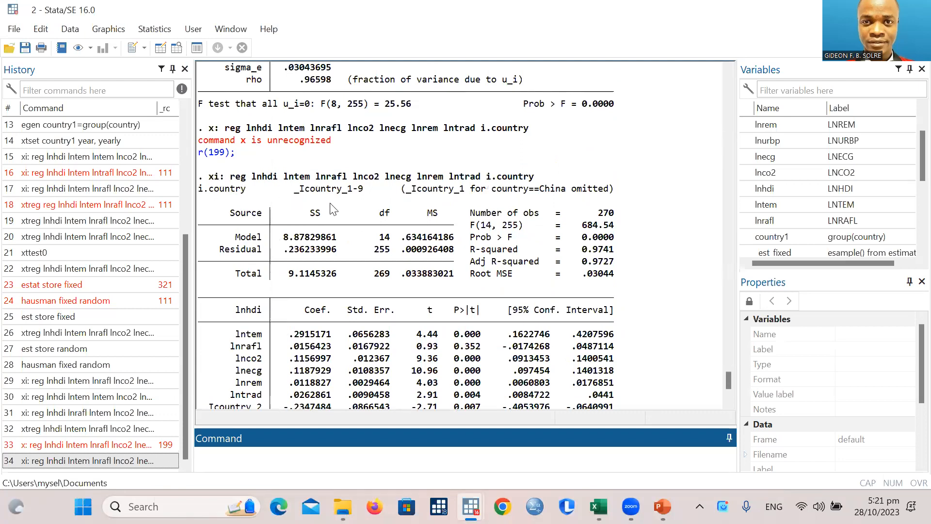
pyautogui.scroll(-1, 268, 344)
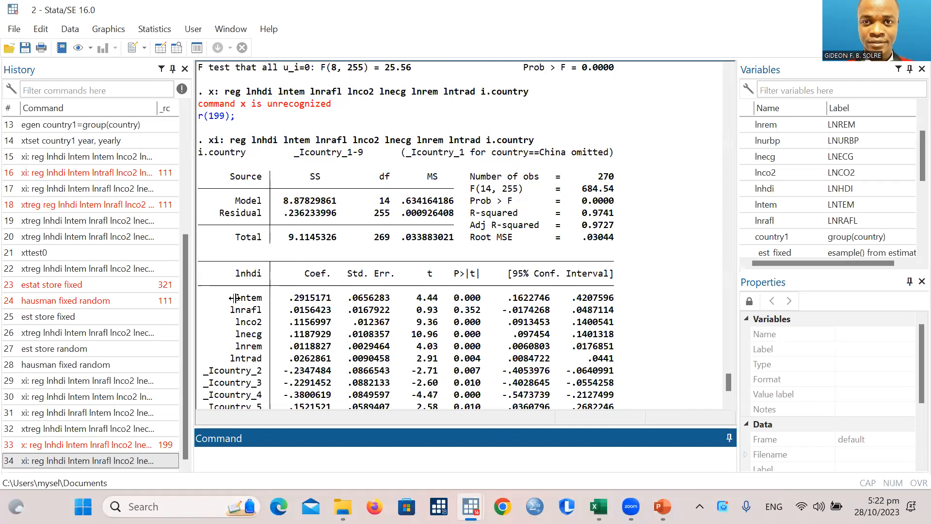
pyautogui.moveTo(232, 297); pyautogui.dragTo(380, 358)
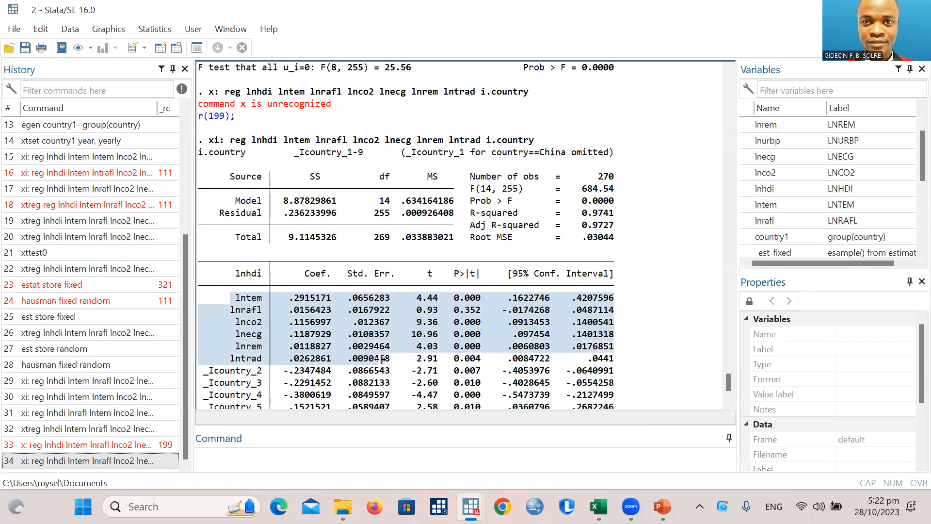
pyautogui.scroll(2, 259, 166)
pyautogui.scroll(3, 258, 166)
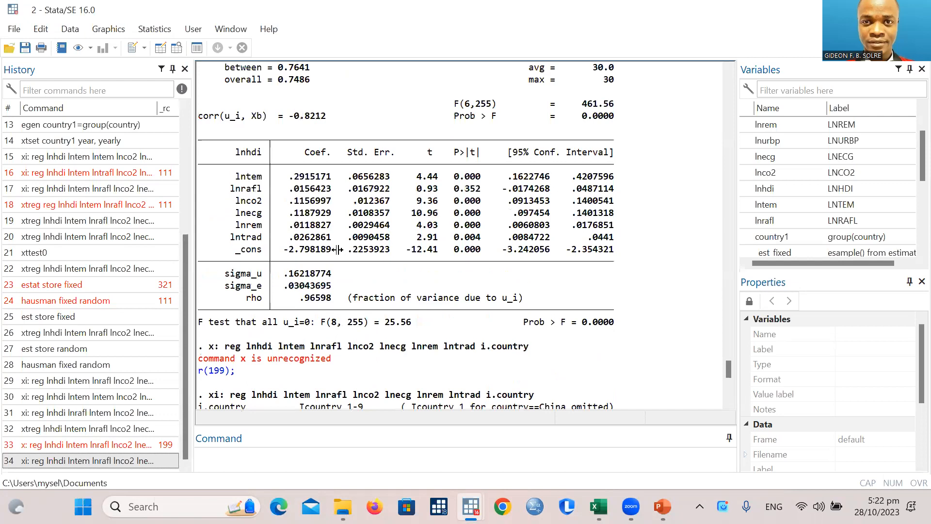
pyautogui.scroll(1, 231, 218)
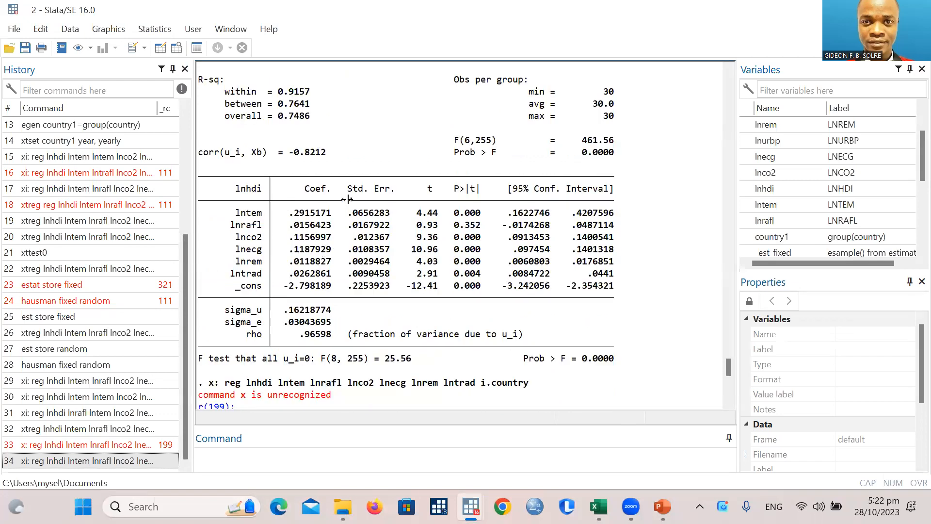
pyautogui.scroll(3, 347, 199)
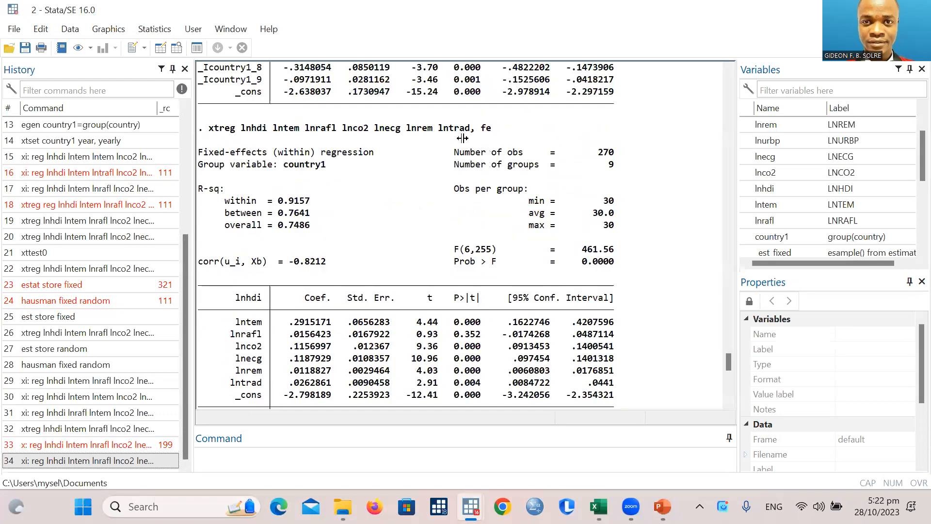
pyautogui.scroll(-2, 233, 243)
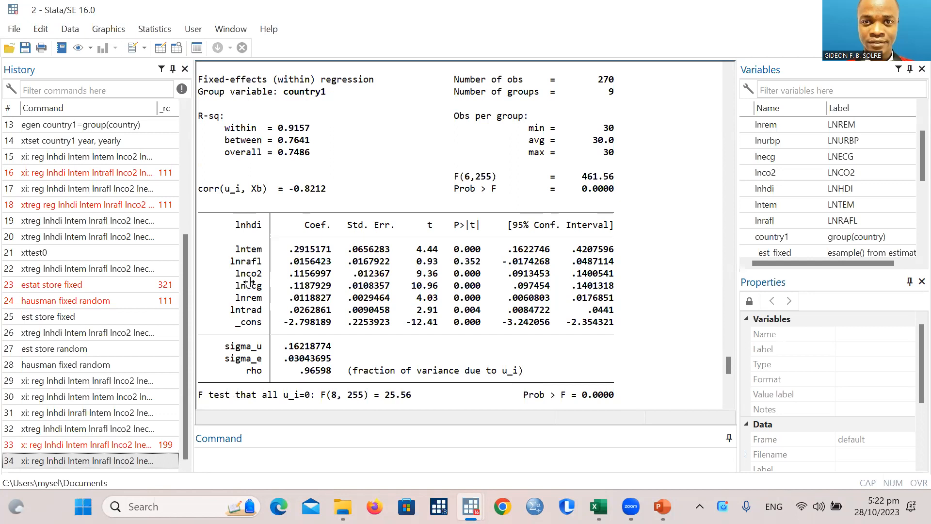
pyautogui.scroll(-3, 286, 278)
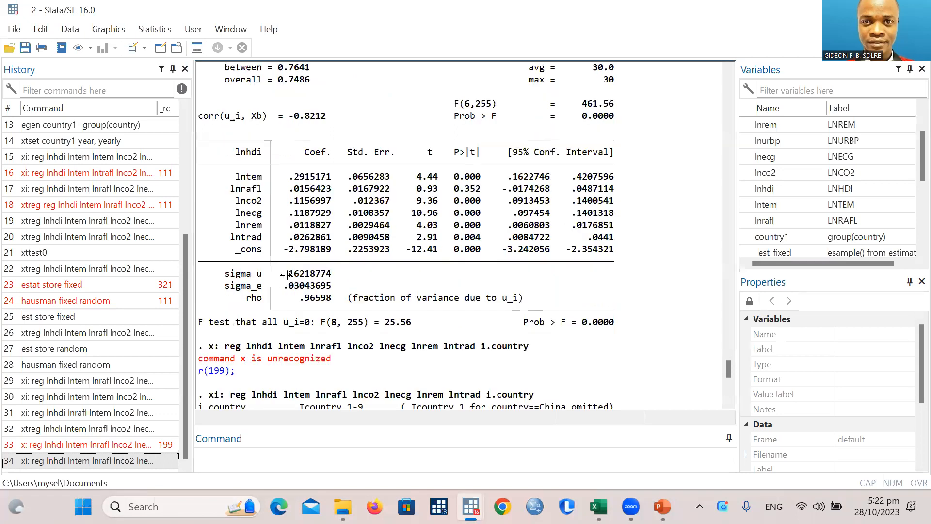
pyautogui.scroll(-2, 257, 310)
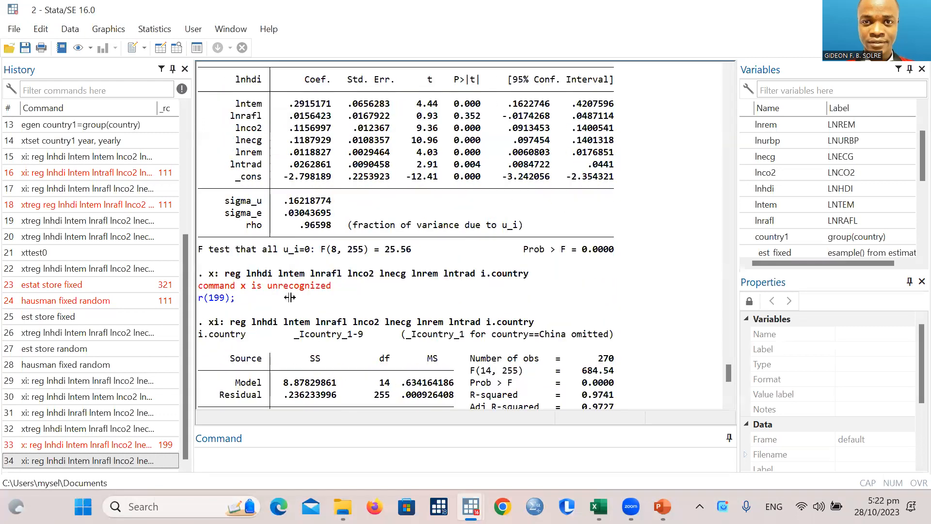
pyautogui.scroll(1, 316, 258)
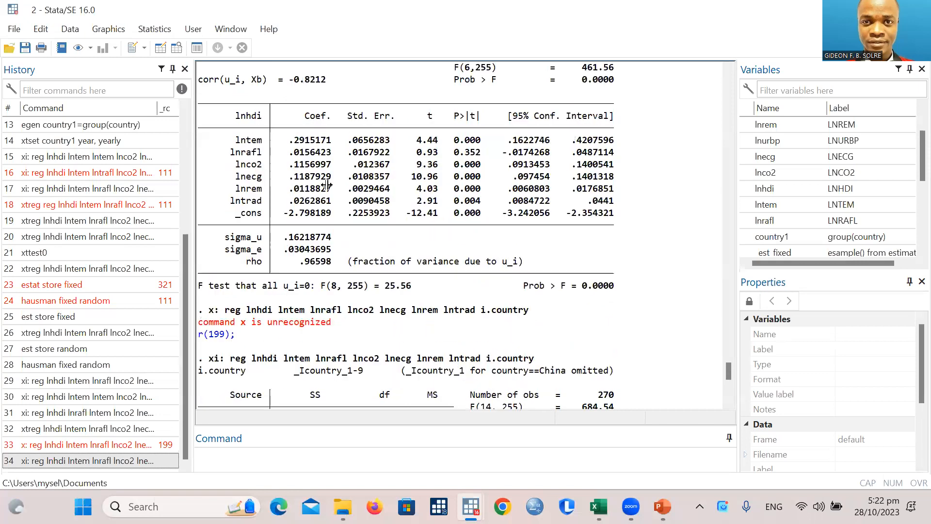
pyautogui.scroll(-2, 355, 253)
pyautogui.scroll(-2, 355, 318)
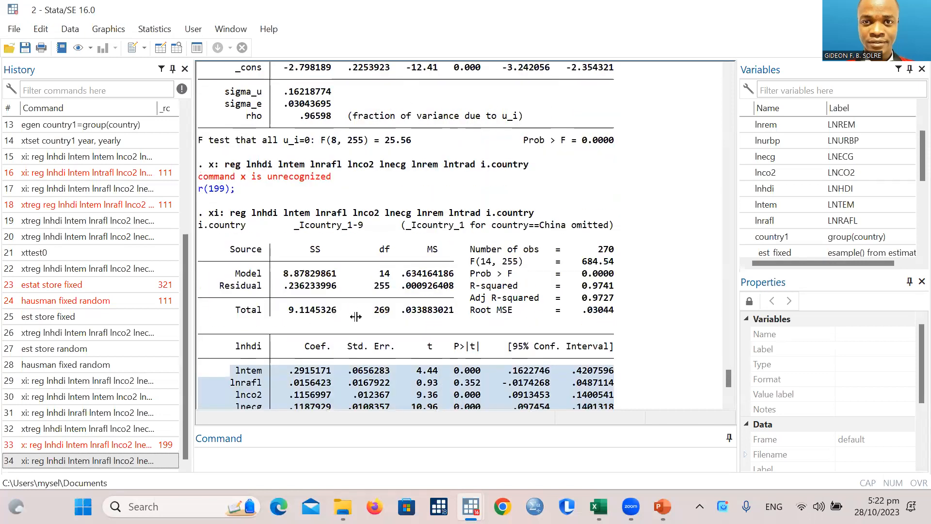
pyautogui.scroll(-3, 333, 298)
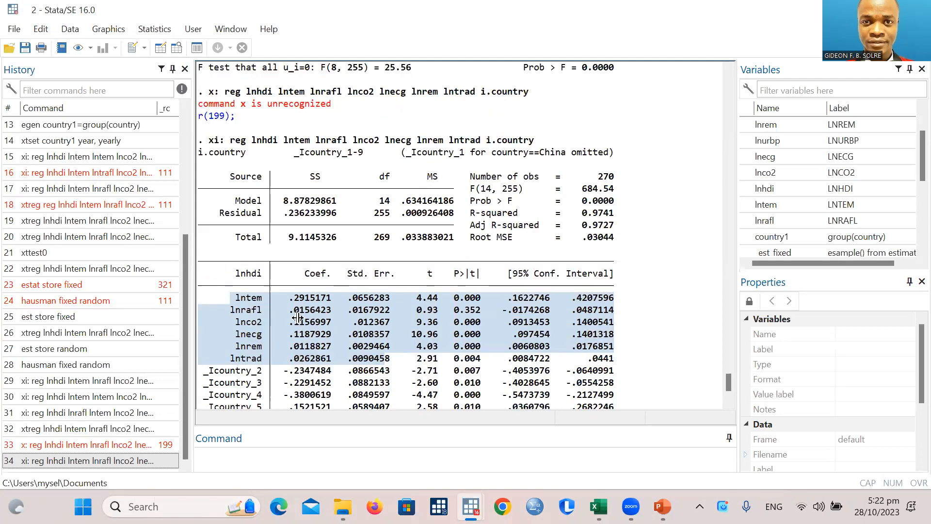
pyautogui.scroll(-3, 294, 320)
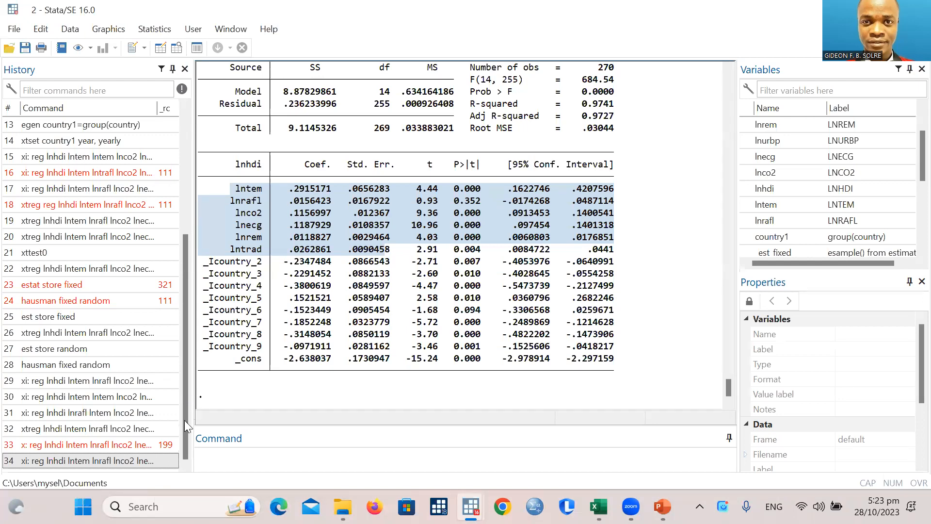
# - Replace the country dummies with year dummies and run xi: reg lnhdi lntem lnrafl lnco2 lnecg lnrem lntrad i.year
pyautogui.click(117, 463)
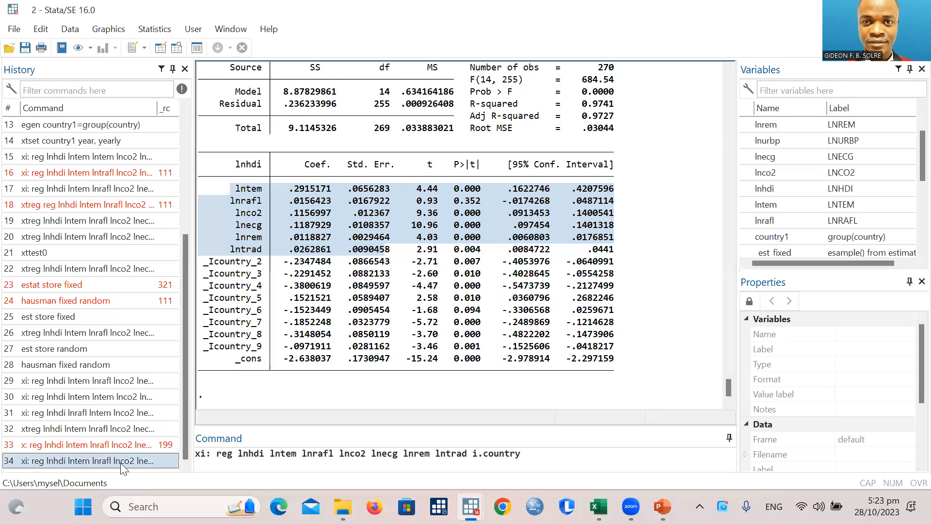
pyautogui.click(520, 459)
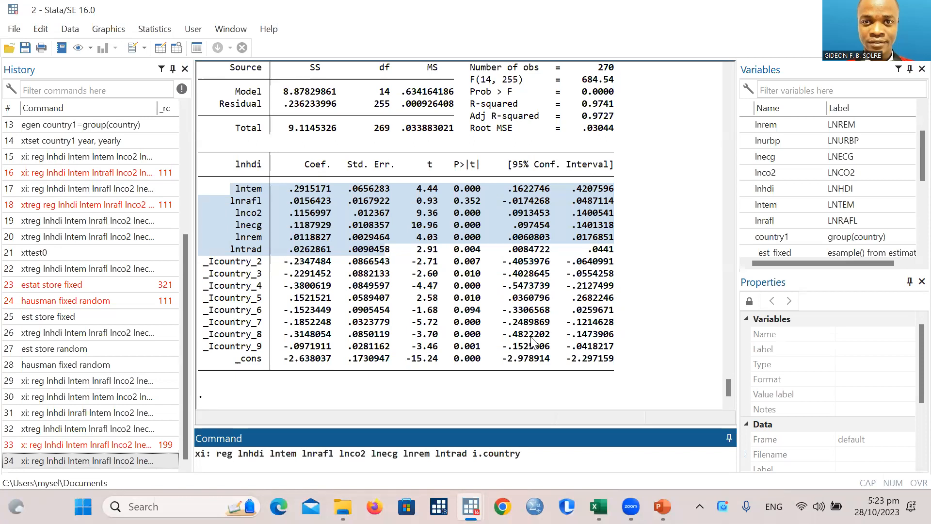
pyautogui.press('BackSpace')
pyautogui.press('BackSpace')
pyautogui.press('BackSpace')
pyautogui.press('BackSpace')
pyautogui.press('BackSpace')
pyautogui.press('BackSpace')
pyautogui.press('BackSpace')
pyautogui.write('year')
pyautogui.press('Return')
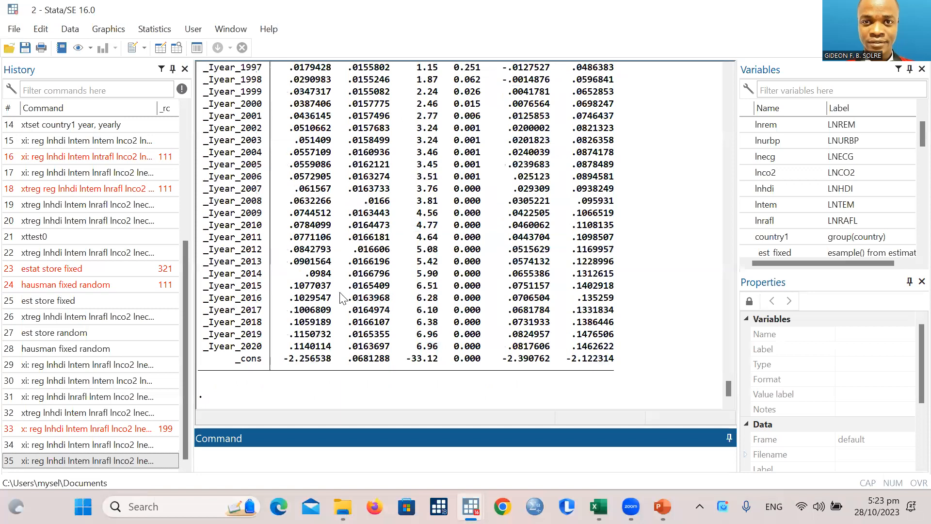
# - Examine the i.year regression results, selecting and copying the year-dummy rows from 1992 to 2020
pyautogui.scroll(8, 253, 310)
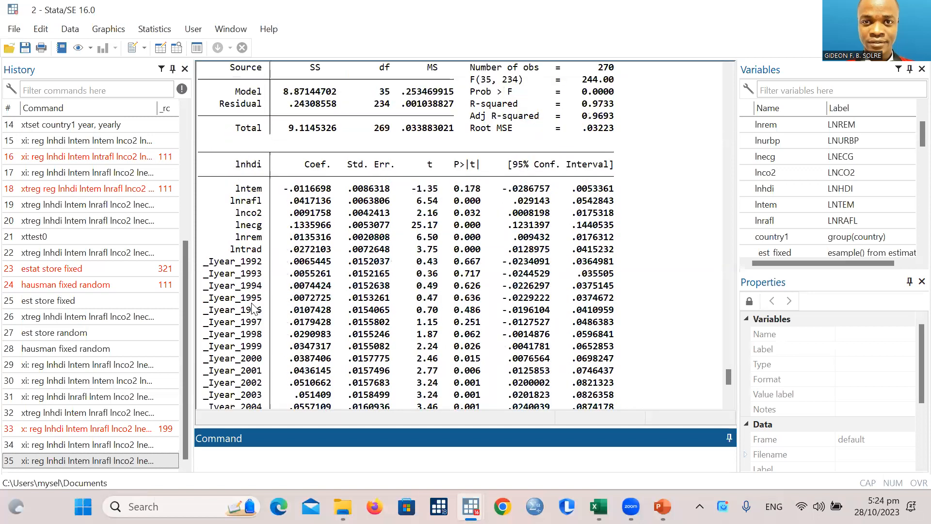
pyautogui.scroll(-1, 248, 306)
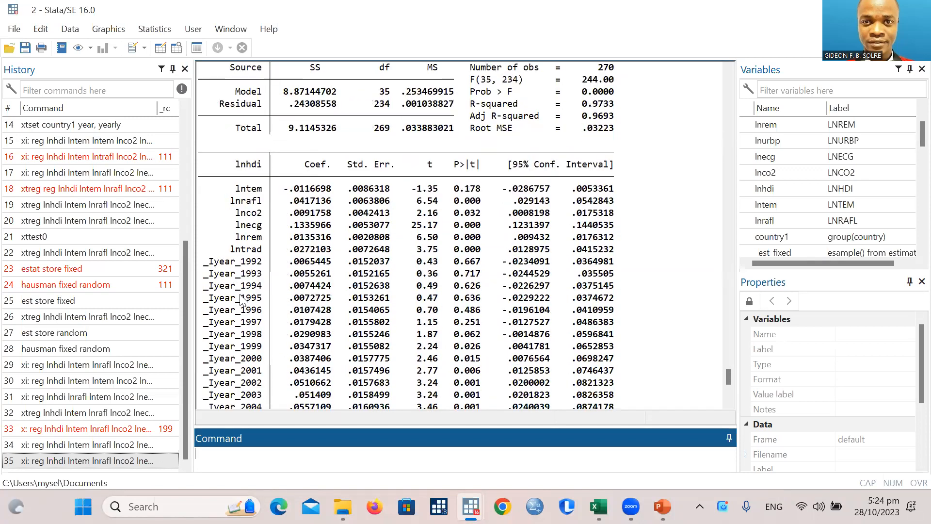
pyautogui.click(215, 268)
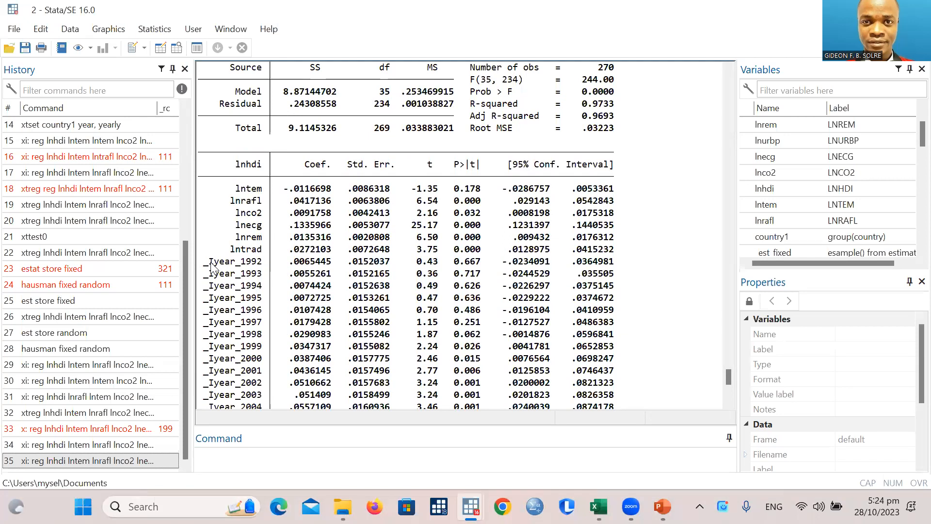
pyautogui.moveTo(210, 262); pyautogui.dragTo(553, 355)
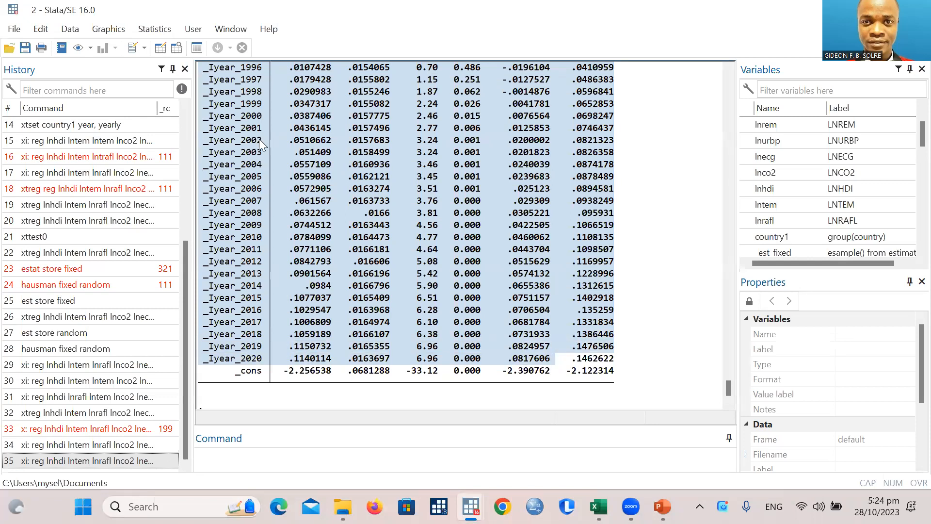
pyautogui.hotkey('ctrl', 'c')
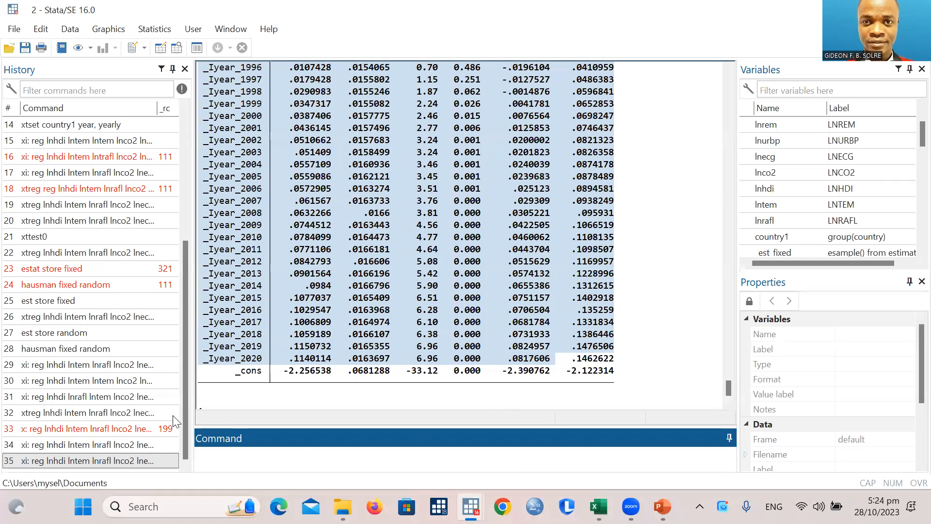
# - Add country dummies to the year-dummy regression and run xi: reg lnhdi lntem lnrafl lnco2 lnecg lnrem lntrad i.year i.country1
pyautogui.click(157, 451)
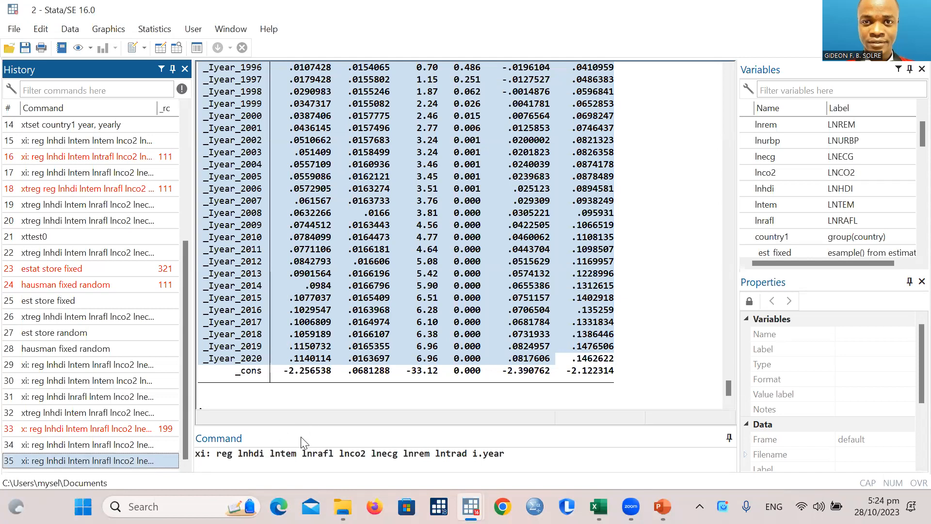
pyautogui.click(506, 456)
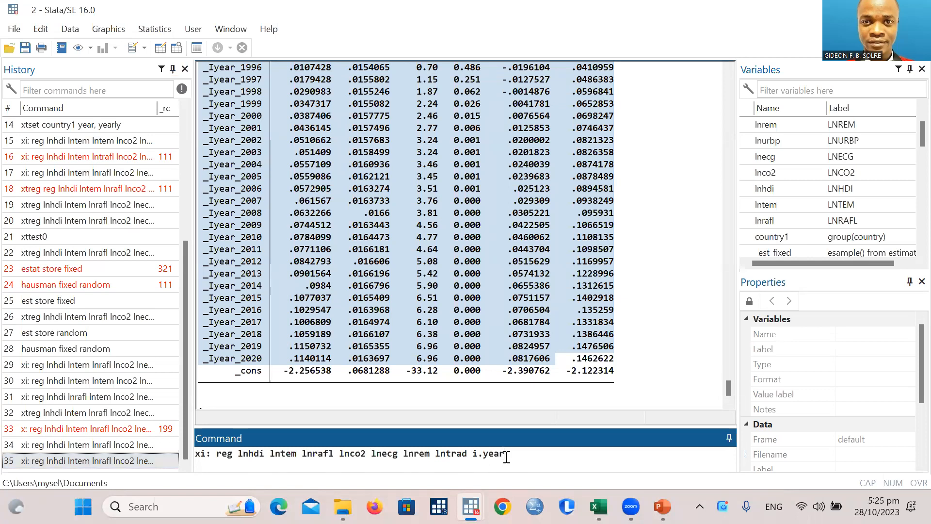
pyautogui.press('BackSpace')
pyautogui.press('BackSpace')
pyautogui.press('BackSpace')
pyautogui.press('BackSpace')
pyautogui.write('year')
pyautogui.write('i.country1')
pyautogui.press('Return')
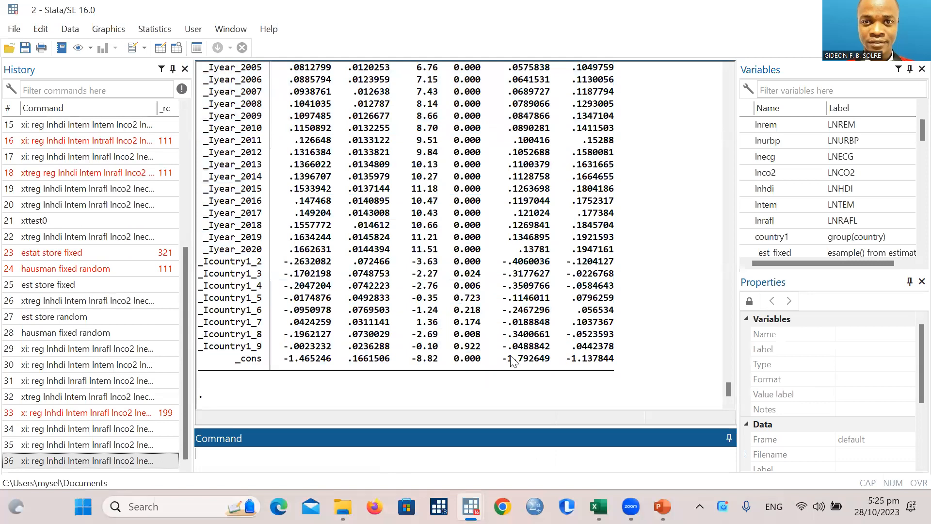
# - Compare the lntem to lntrad coefficients of the combined i.year i.country1 regression with those of the separate i.year and i.country regressions
pyautogui.scroll(5, 344, 202)
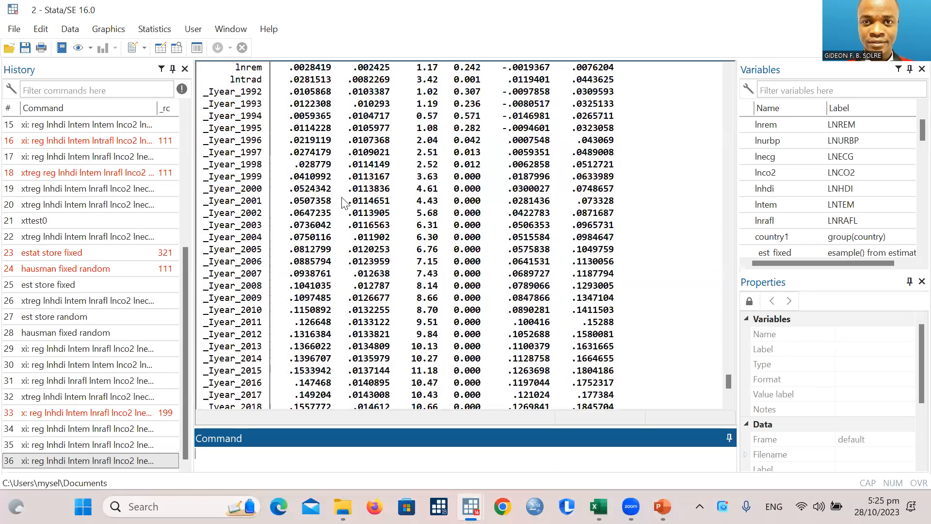
pyautogui.scroll(4, 343, 203)
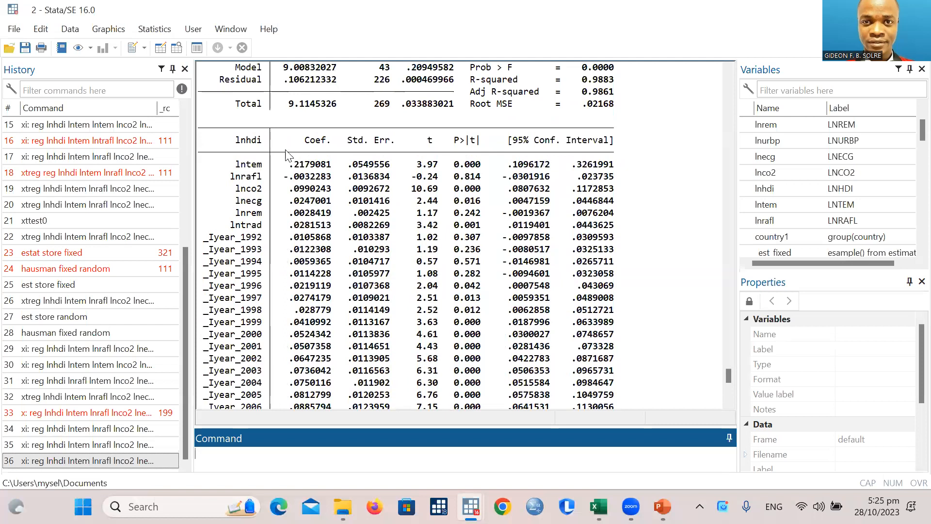
pyautogui.scroll(5, 299, 200)
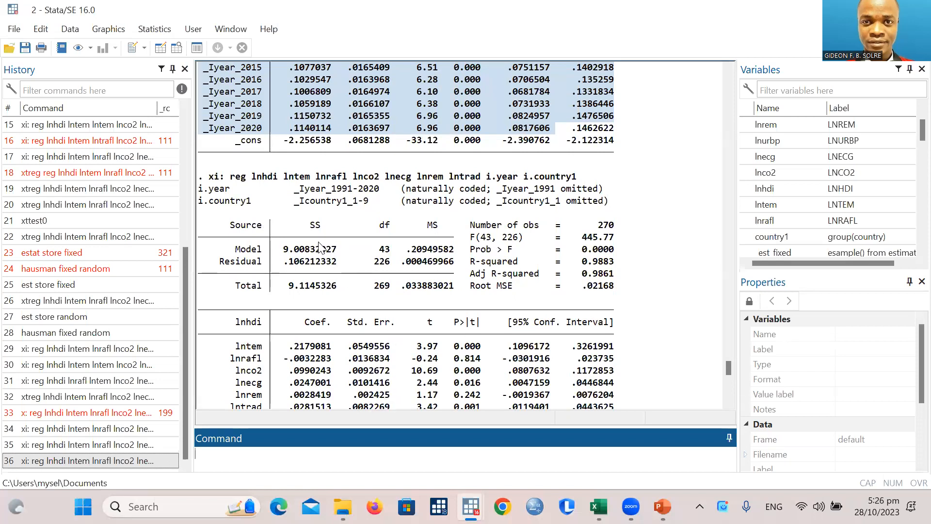
pyautogui.scroll(4, 444, 252)
pyautogui.scroll(8, 444, 270)
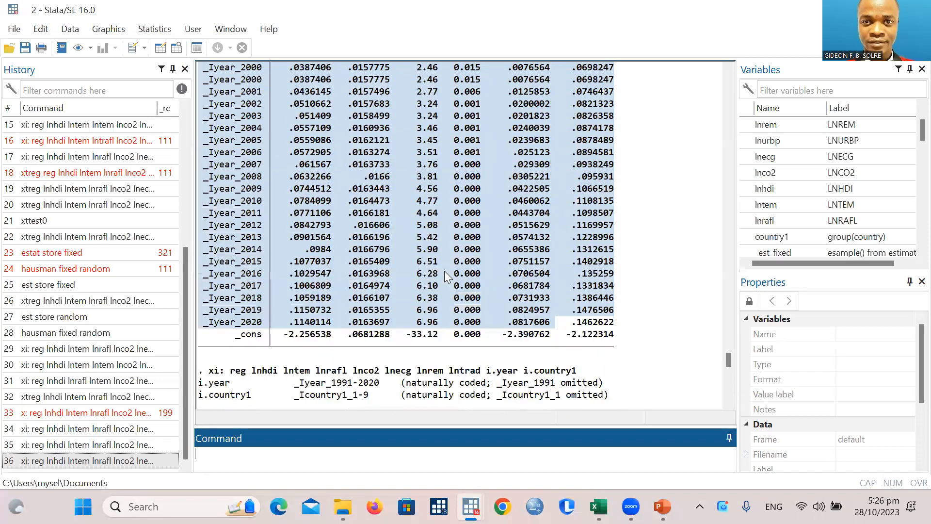
pyautogui.scroll(4, 399, 177)
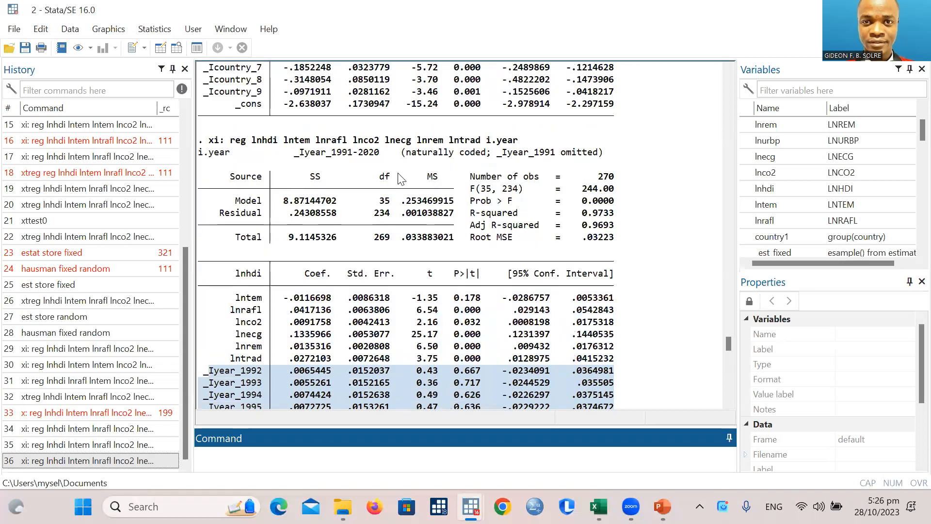
pyautogui.scroll(2, 405, 228)
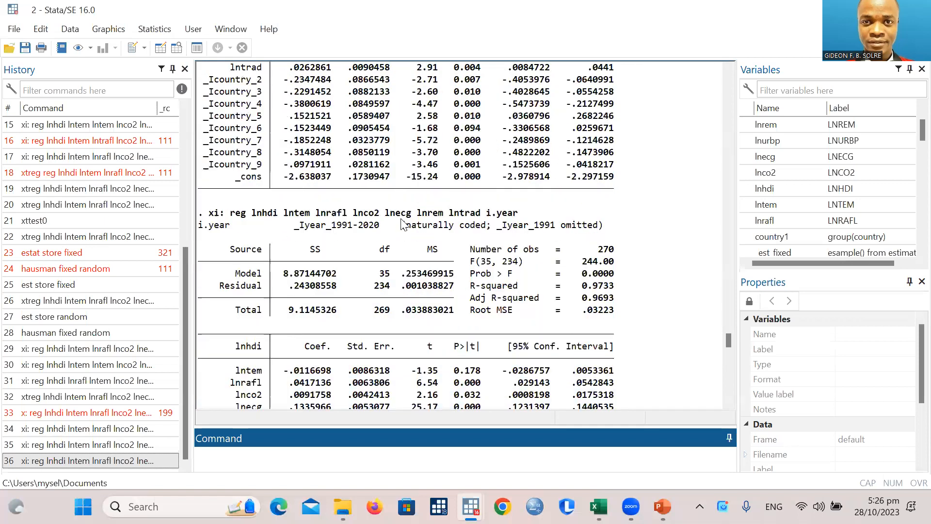
pyautogui.scroll(6, 402, 224)
pyautogui.scroll(-1, 385, 286)
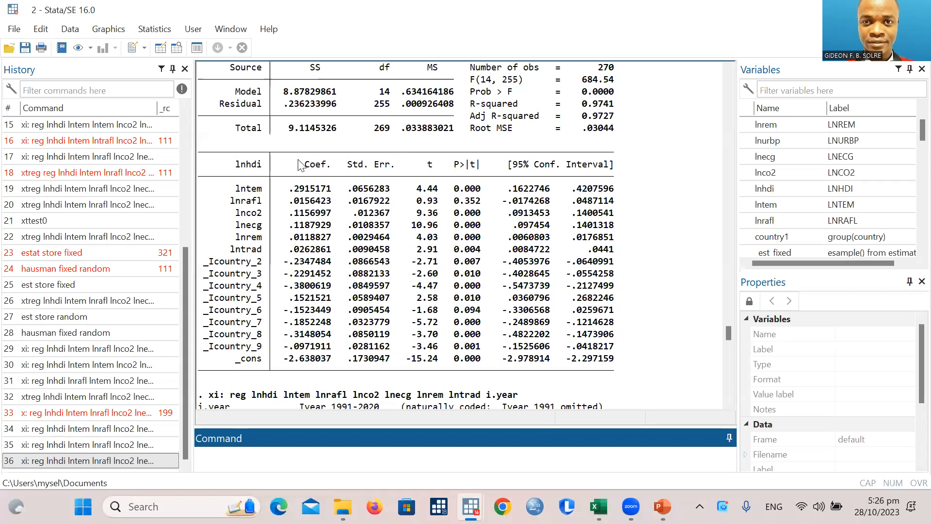
pyautogui.scroll(1, 257, 167)
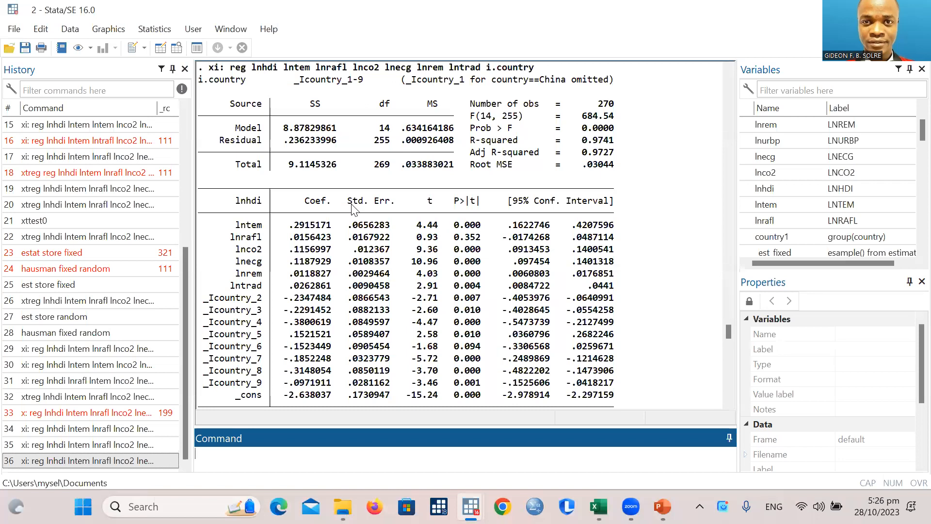
# - Review the earlier fixed-effects, pooled and i.country1 regression outputs, comparing the pooled coefficients with the dummy-variable models
pyautogui.scroll(7, 396, 202)
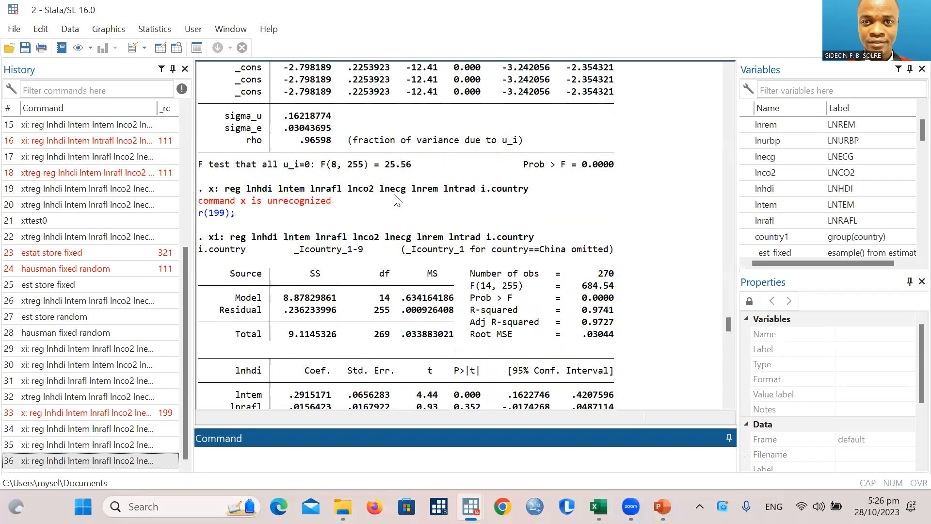
pyautogui.scroll(7, 397, 201)
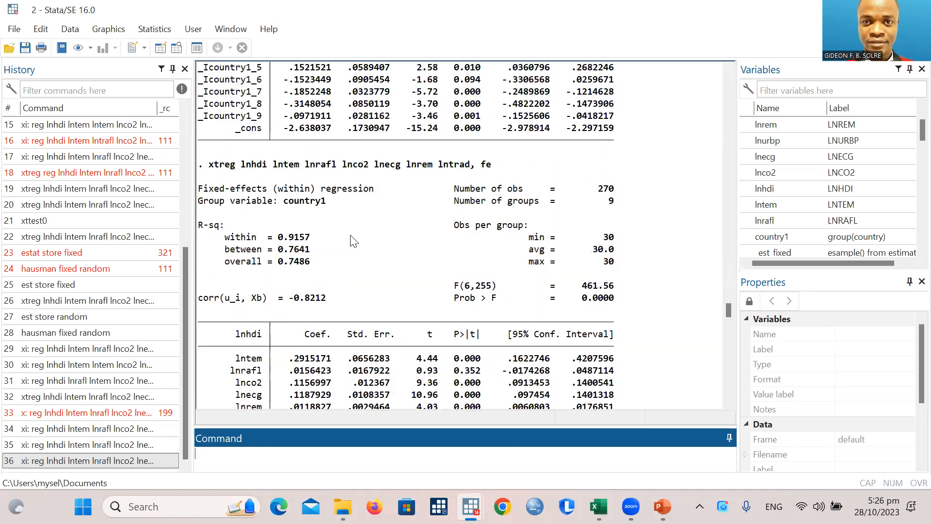
pyautogui.scroll(10, 350, 238)
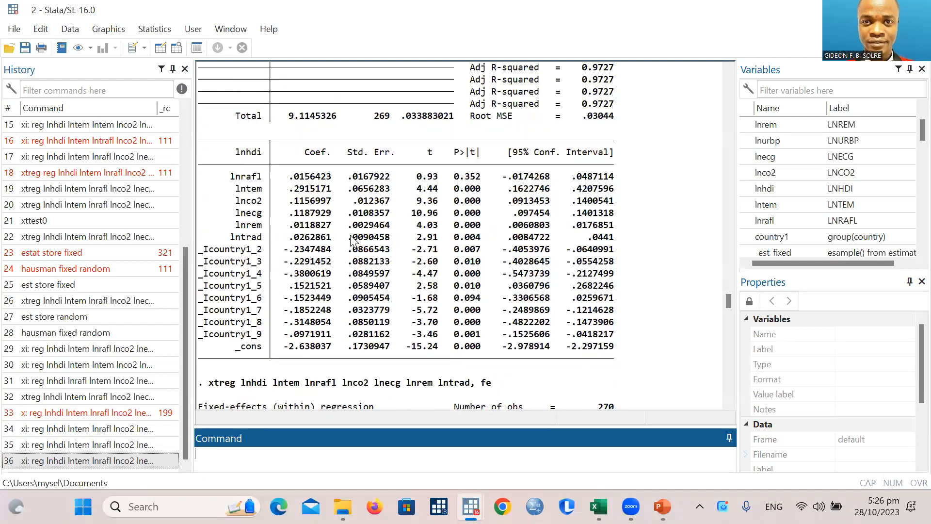
pyautogui.scroll(5, 350, 238)
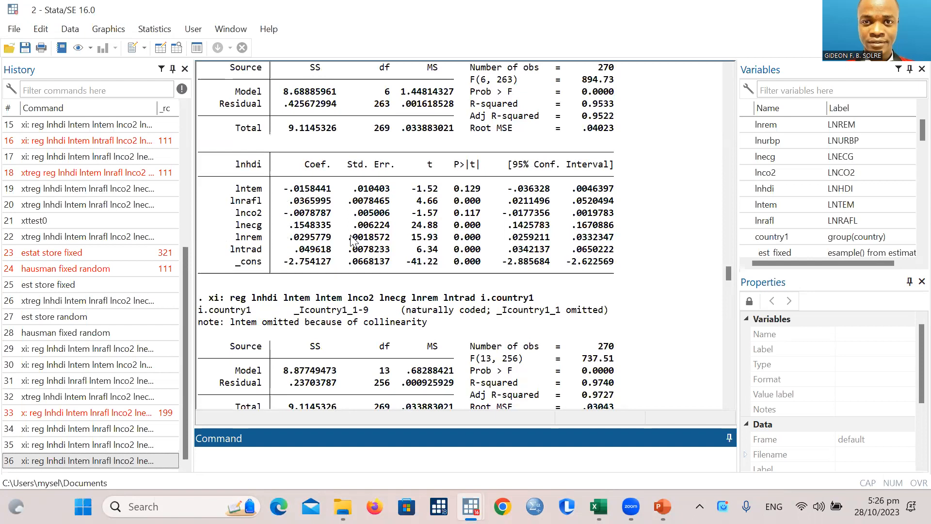
pyautogui.scroll(4, 350, 237)
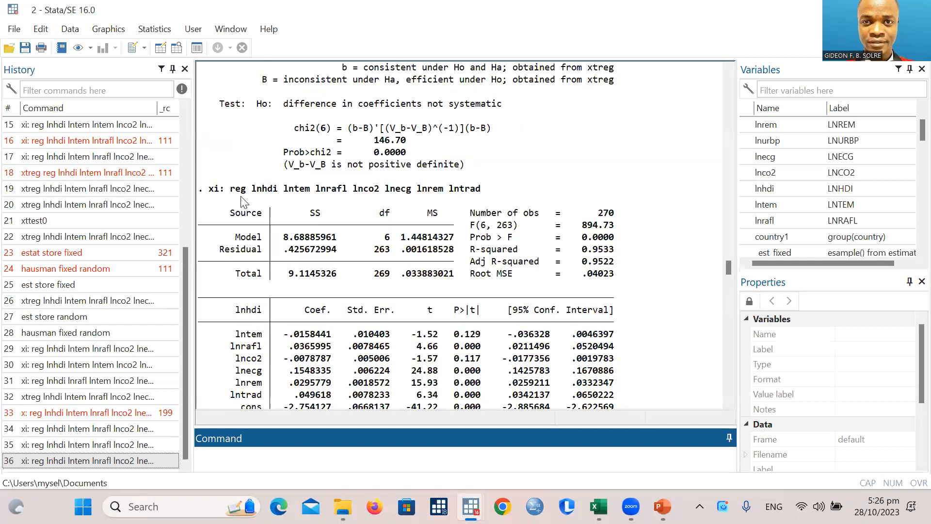
pyautogui.scroll(-1, 463, 204)
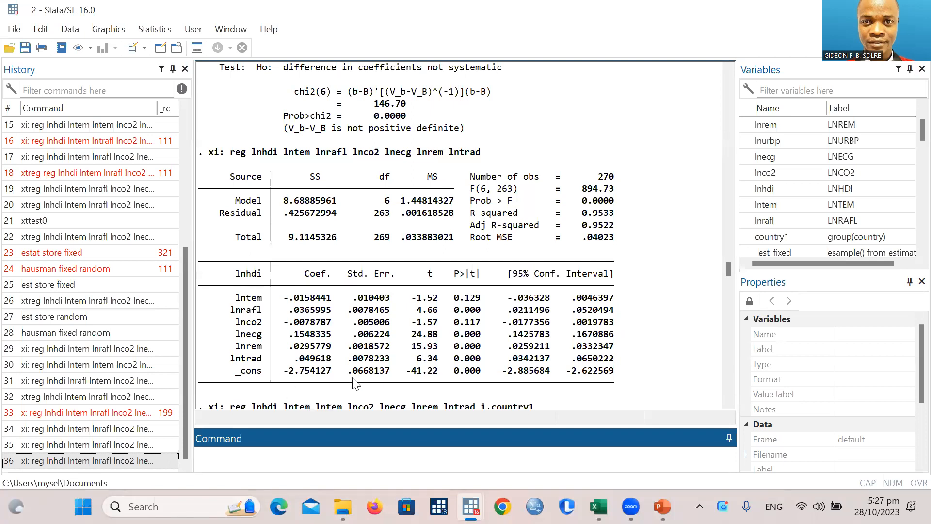
pyautogui.scroll(-2, 343, 392)
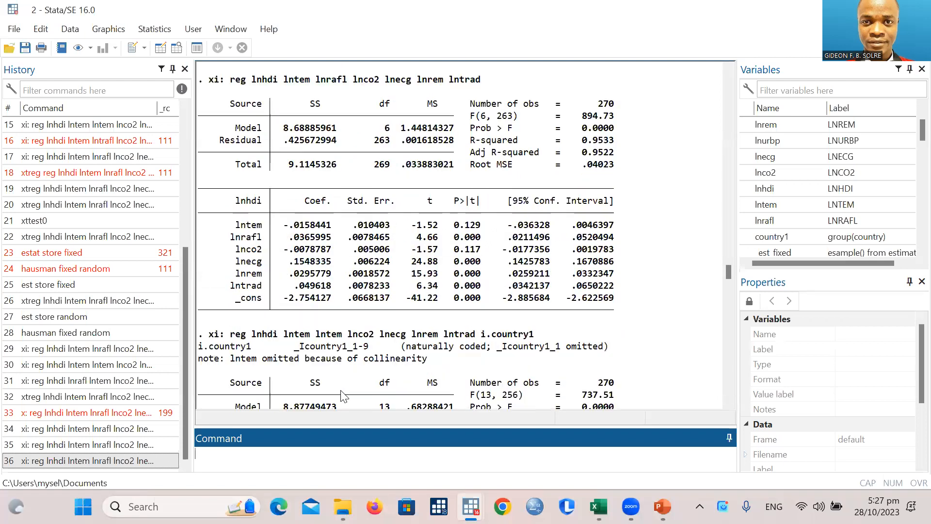
pyautogui.scroll(-1, 307, 278)
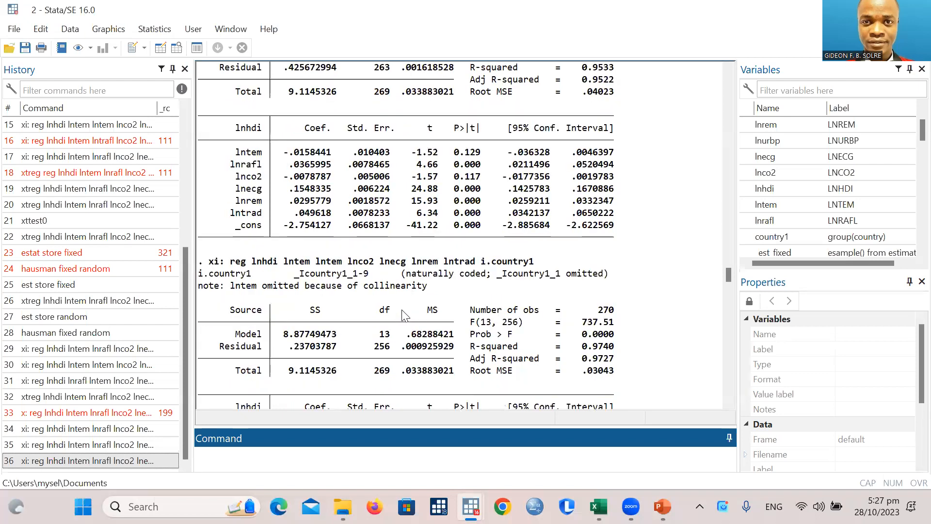
pyautogui.scroll(-5, 403, 323)
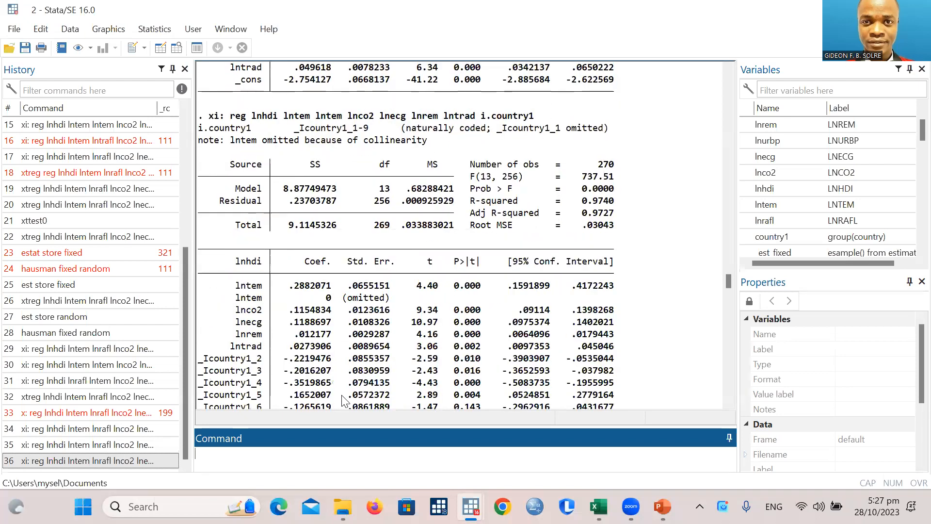
pyautogui.scroll(-15, 396, 335)
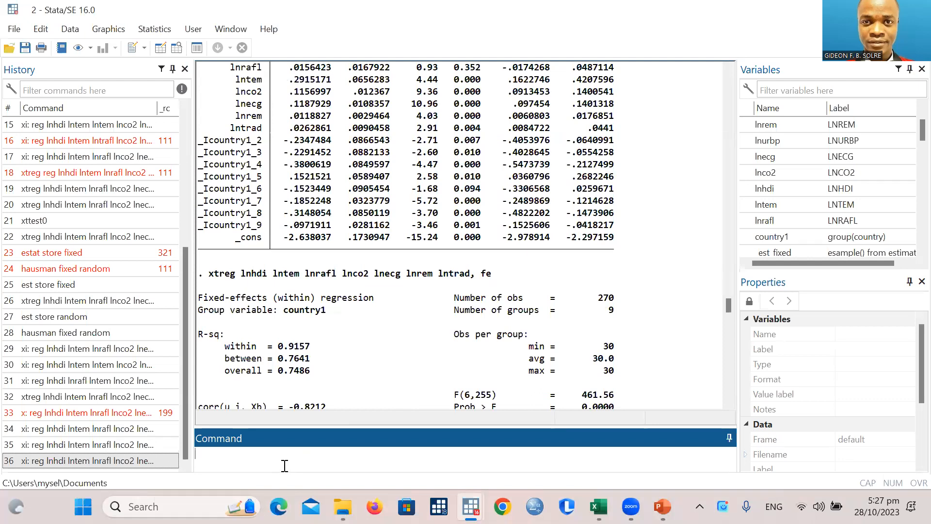
# - Start a testparm command with the dummy name _country1_2, checking the names in the full i.country1 regression table
pyautogui.write('testparm')
pyautogui.scroll(3, 345, 175)
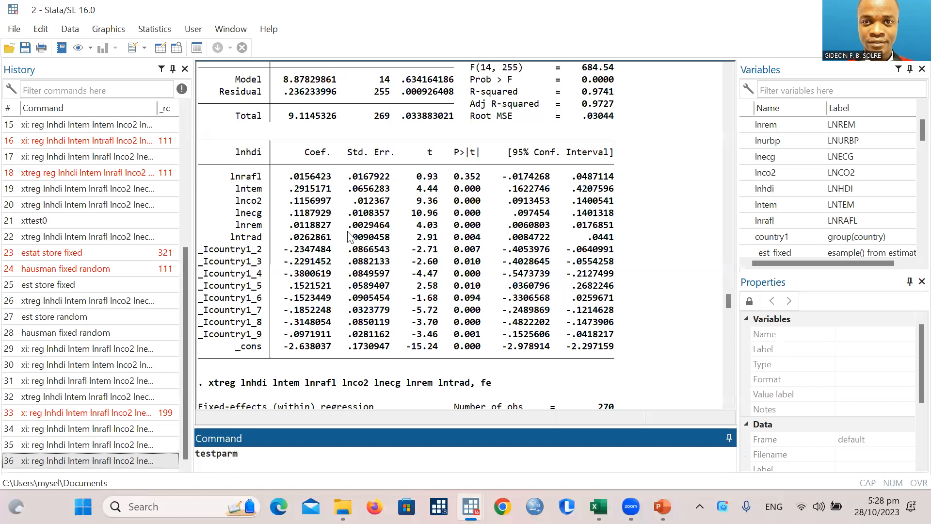
pyautogui.scroll(-1, 344, 257)
pyautogui.scroll(-8, 345, 261)
pyautogui.scroll(8, 291, 237)
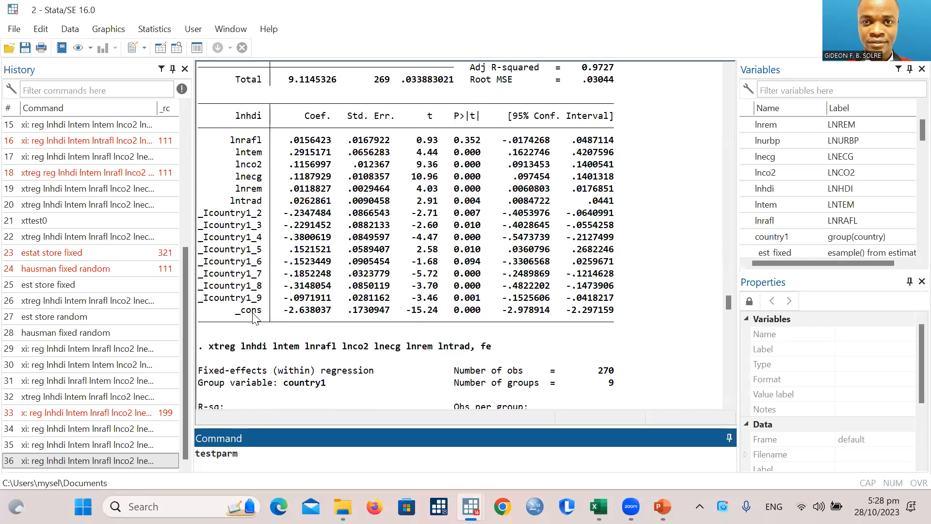
pyautogui.write('_country1')
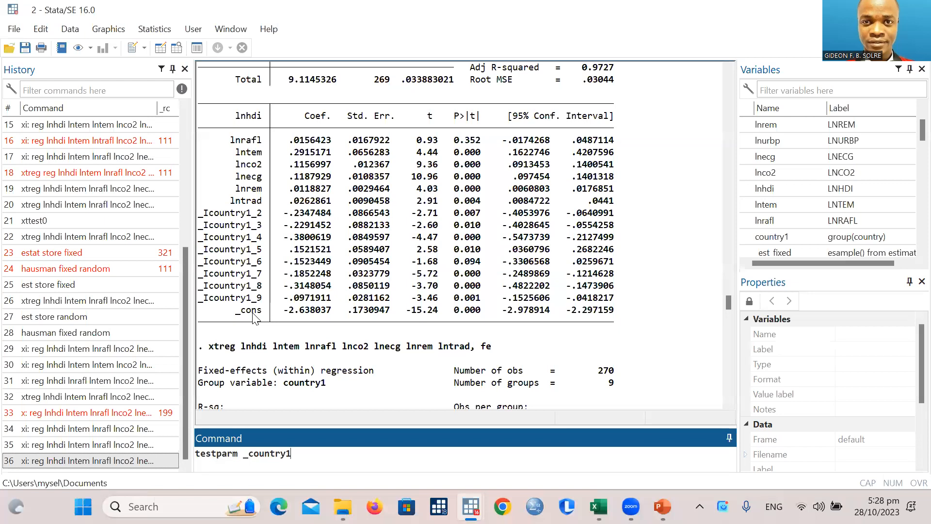
pyautogui.write('_2 _')
# - Correct the first dummy name in the testparm command to _Icountry1_2 and add _Icountry1_3
pyautogui.click(248, 454)
pyautogui.write('IIcountr')
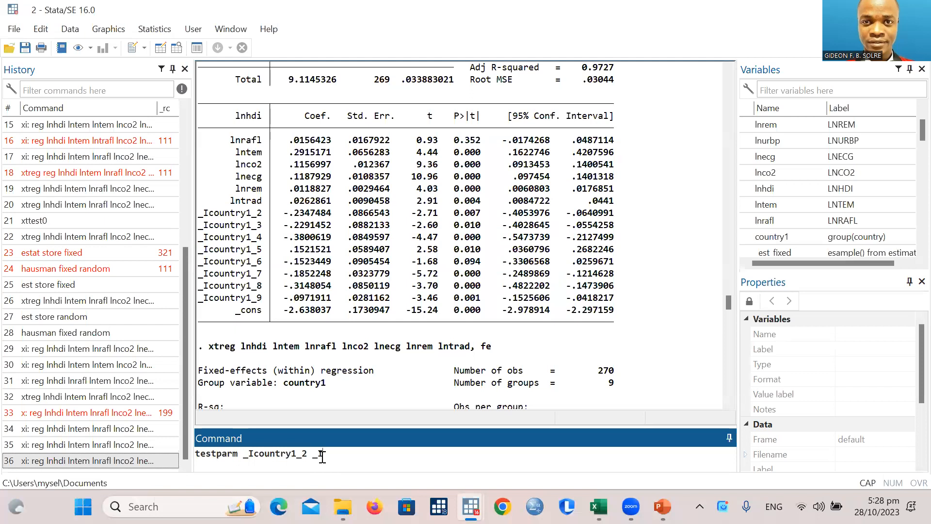
pyautogui.write('y1_')
pyautogui.press('capslock')
pyautogui.write('3')
pyautogui.press('capslock')
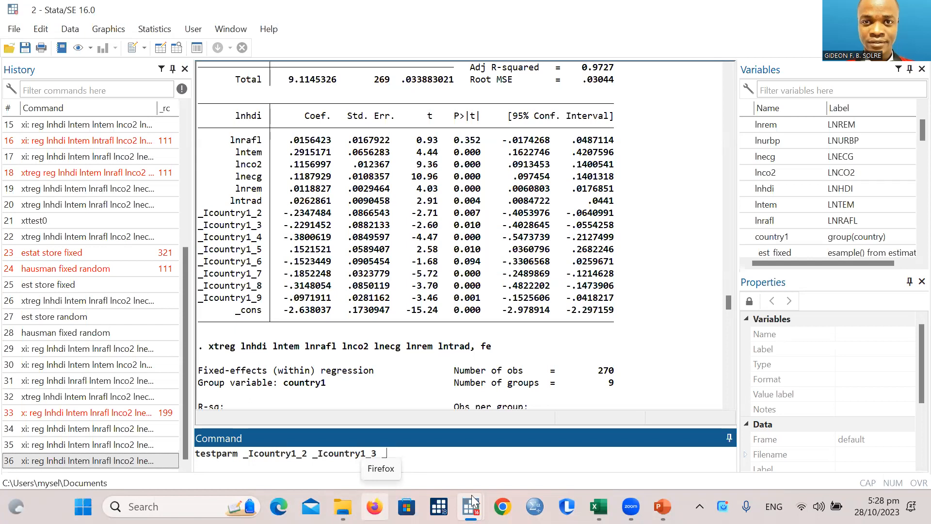
# - Append a third term, _Icounter1_3, to the testparm command
pyautogui.write('_')
pyautogui.press('capslock')
pyautogui.write('I')
pyautogui.press('capslock')
pyautogui.write('counter')
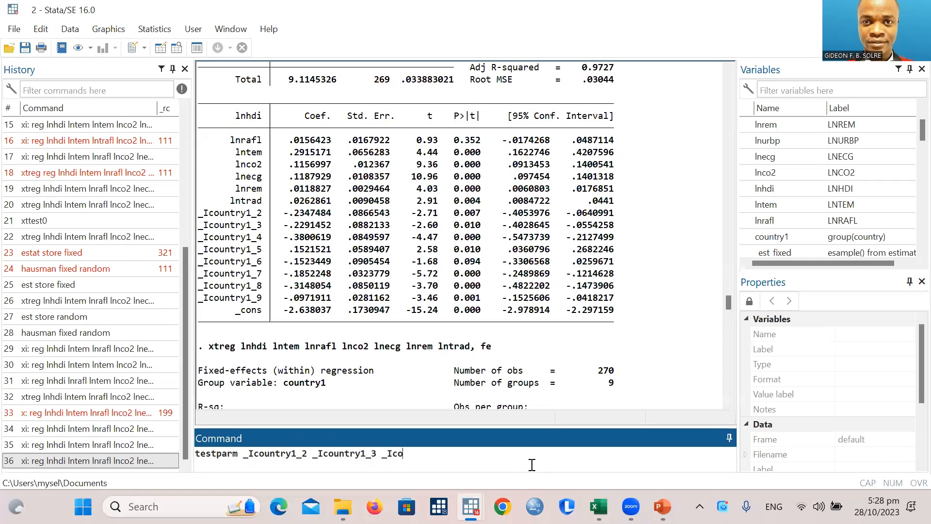
pyautogui.write('1')
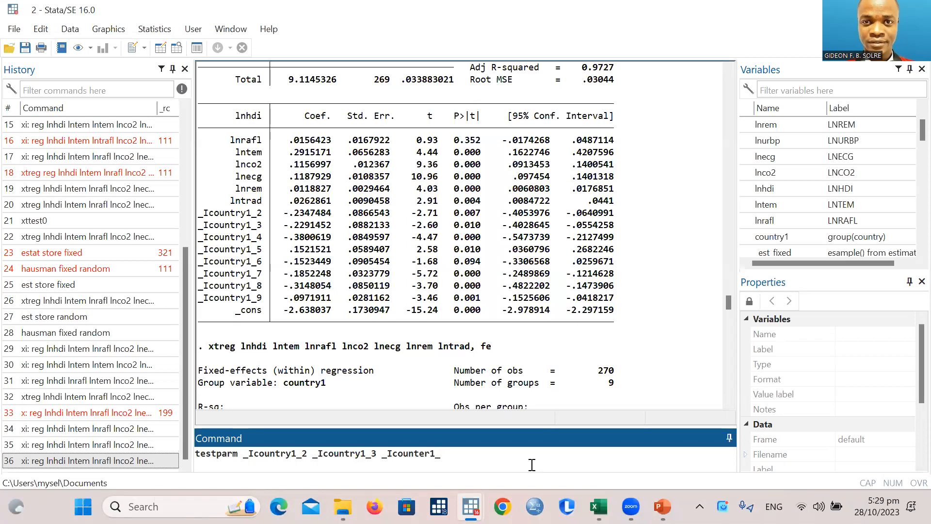
pyautogui.write('_3')
# - Copy the three dummy terms, paste them at the end of the testparm command and renumber the first pasted one to _Icountry1_4
pyautogui.moveTo(446, 454); pyautogui.dragTo(243, 454)
pyautogui.rightClick(256, 452)
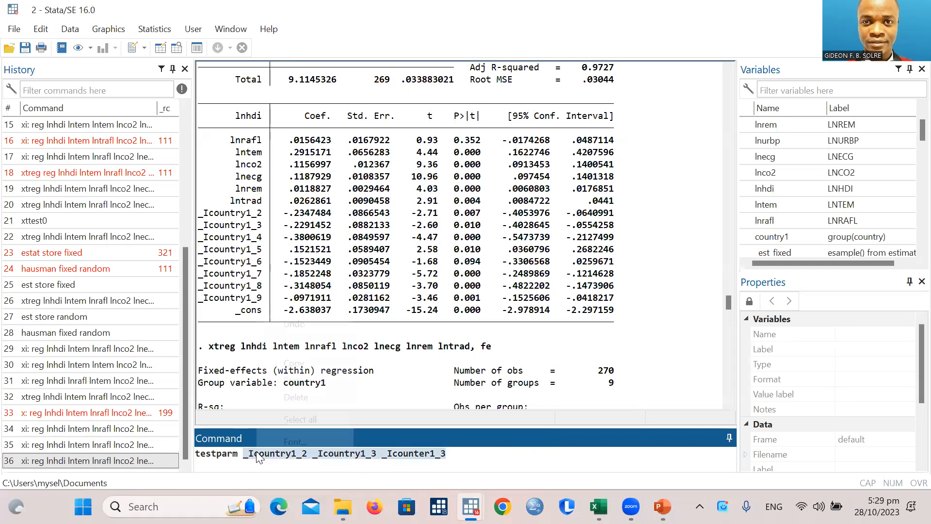
pyautogui.click(287, 365)
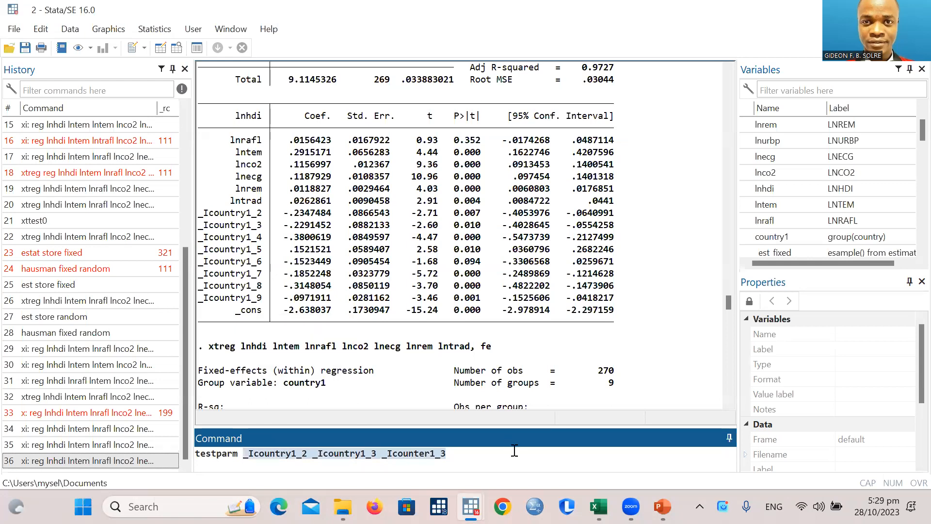
pyautogui.click(458, 456)
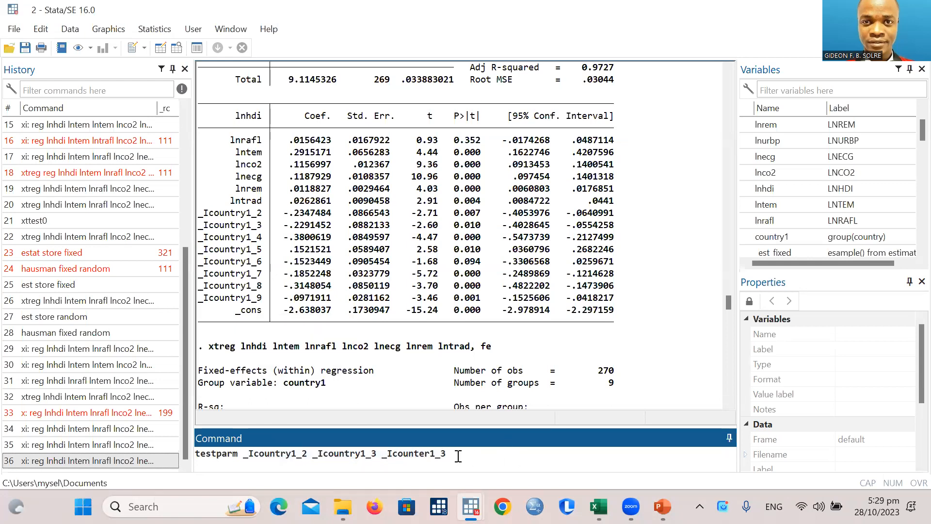
pyautogui.hotkey('ctrl', 'v')
pyautogui.click(516, 452)
pyautogui.press('BackSpace')
pyautogui.write('4')
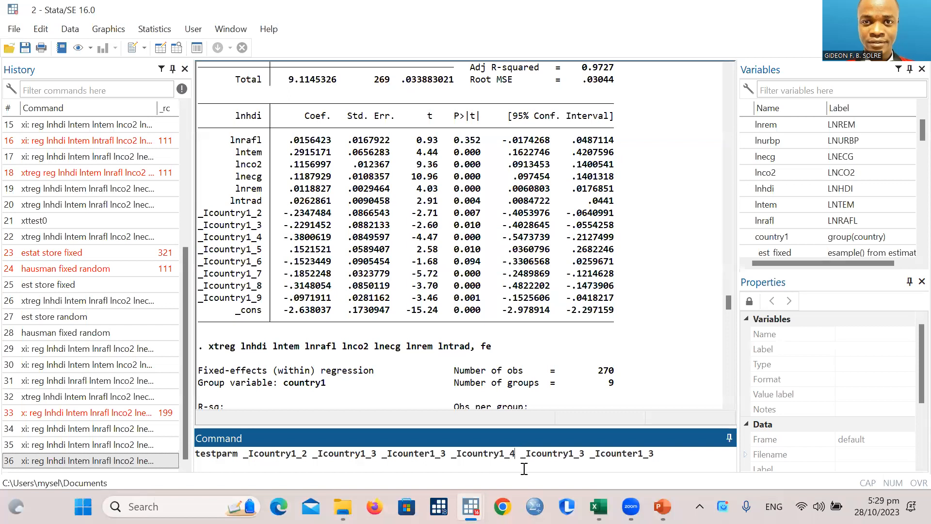
# - Renumber the other two pasted terms in the testparm command to _Icountry1_5 and _Icounter1_6
pyautogui.click(576, 454)
pyautogui.press('Delete')
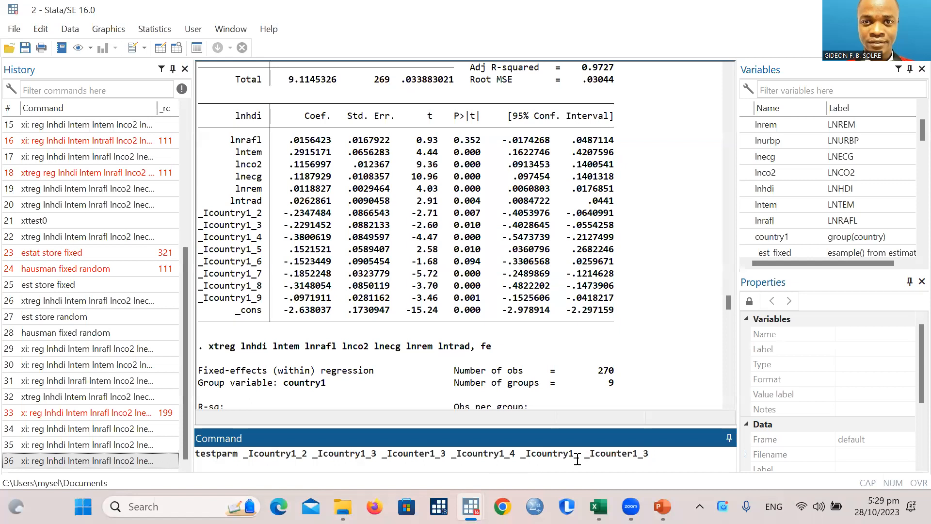
pyautogui.write('5')
pyautogui.press('BackSpace')
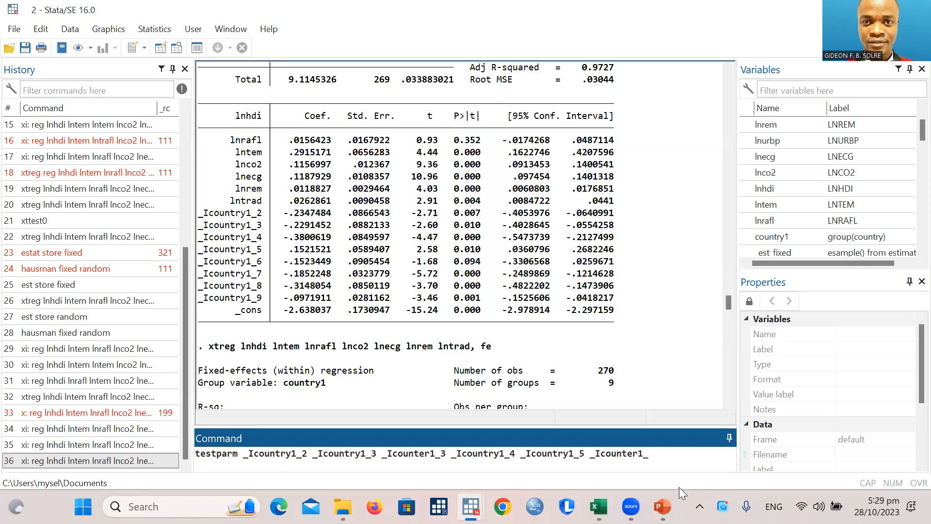
pyautogui.write('6')
# - Paste the copied terms again, renumber them _Icountry1_7, _Icountry1_8 and _Icounter1_9, and highlight the _Icountry1_2 to _Icountry1_9 rows in the regression table
pyautogui.hotkey('ctrl', 'v')
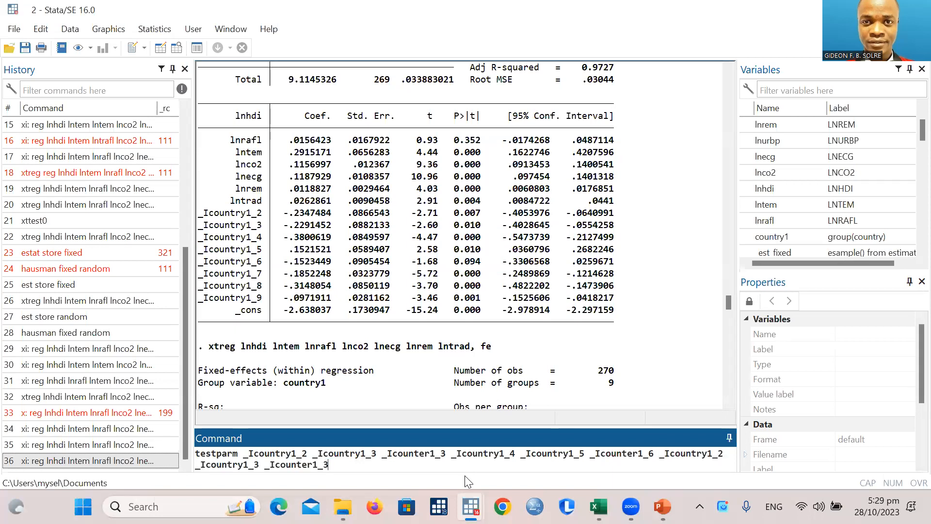
pyautogui.click(723, 455)
pyautogui.press('BackSpace')
pyautogui.write('7')
pyautogui.click(261, 464)
pyautogui.press('BackSpace')
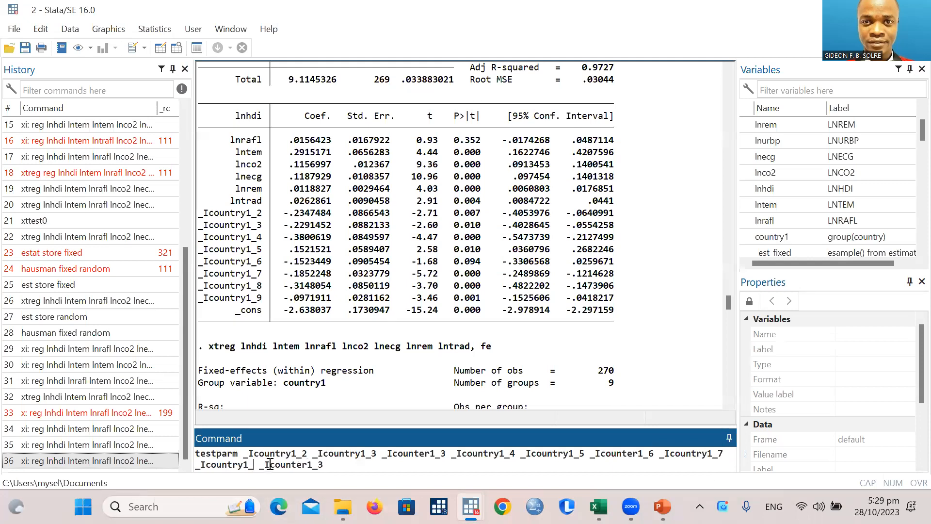
pyautogui.write('8')
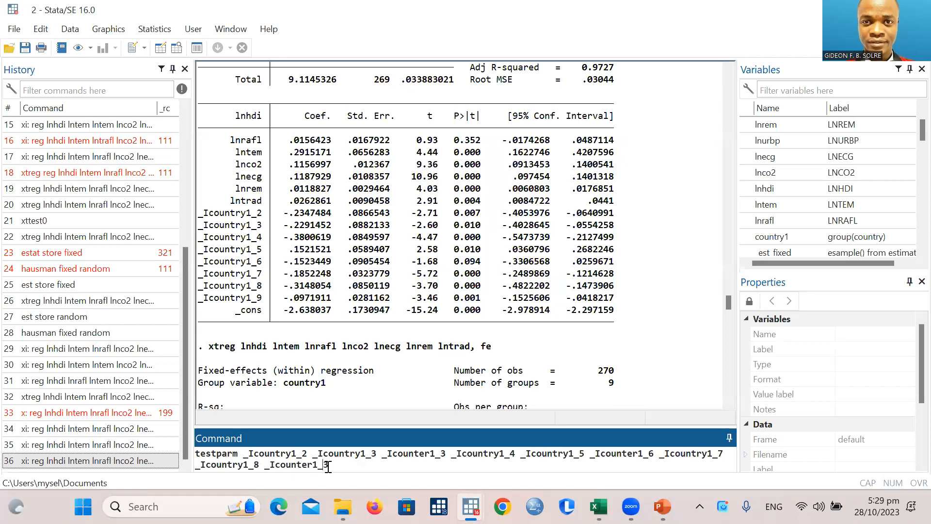
pyautogui.click(328, 466)
pyautogui.press('BackSpace')
pyautogui.write('9')
pyautogui.moveTo(228, 215); pyautogui.dragTo(260, 303)
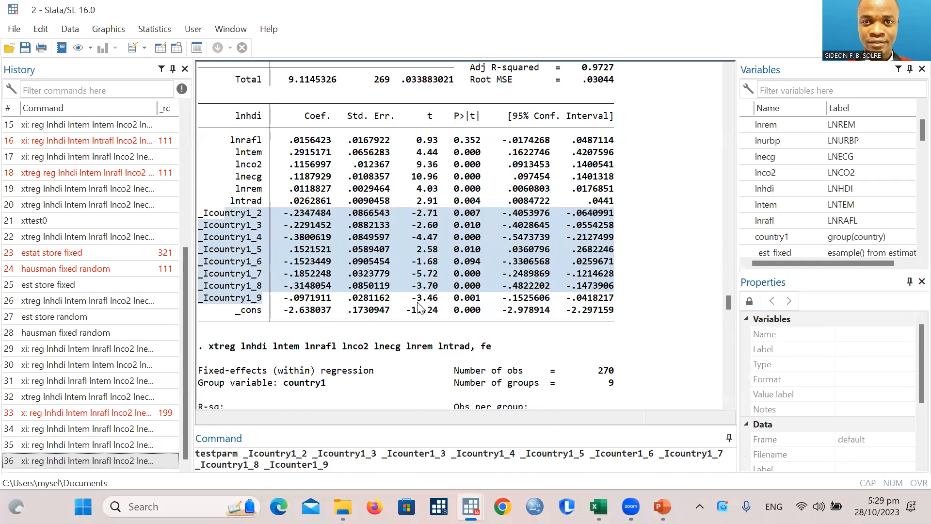
# - Try to run the joint testparm test on the listed country dummy terms
pyautogui.click(337, 465)
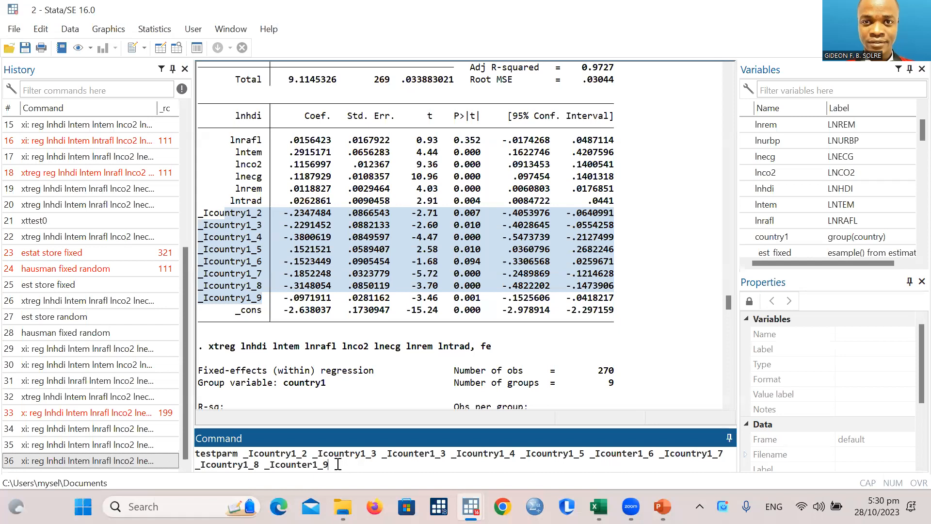
pyautogui.press('Return')
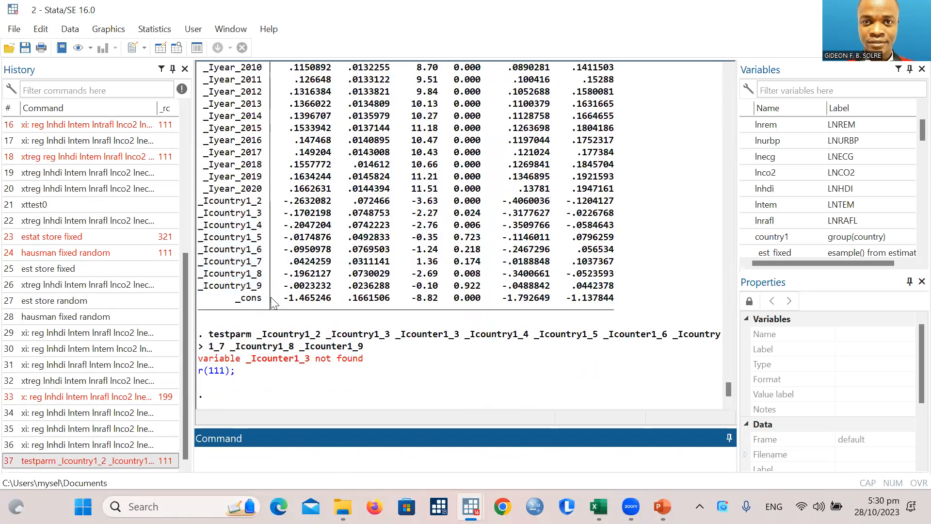
# - Recall the testparm command, change its three _Icounter1 terms to _Icountery1 and run it again
pyautogui.click(169, 461)
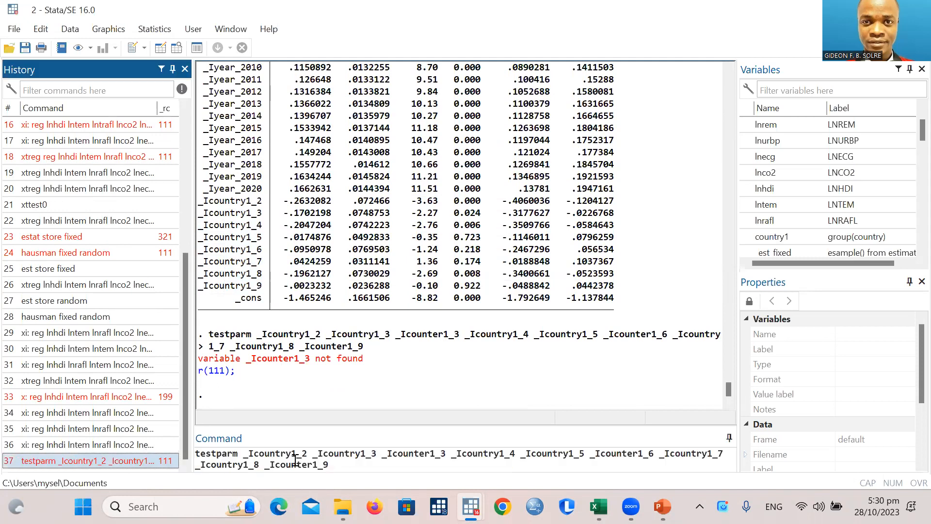
pyautogui.click(430, 454)
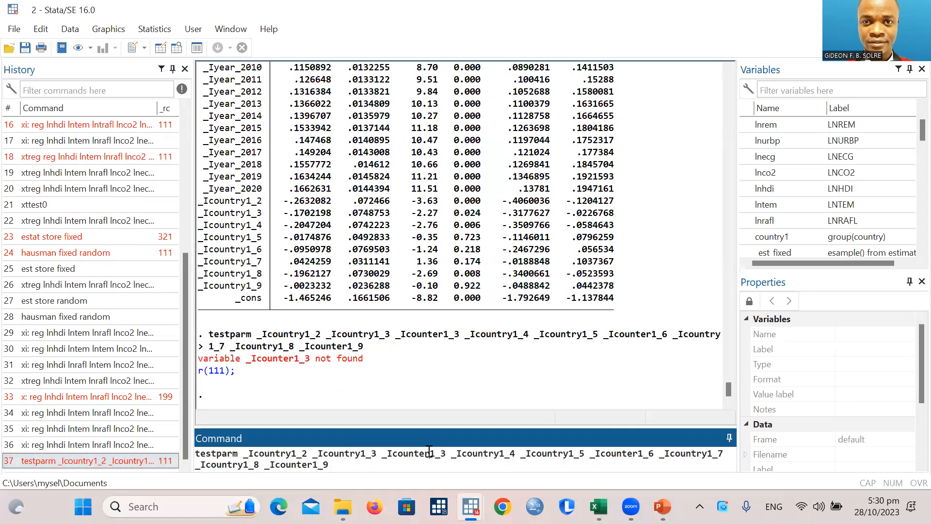
pyautogui.write('y')
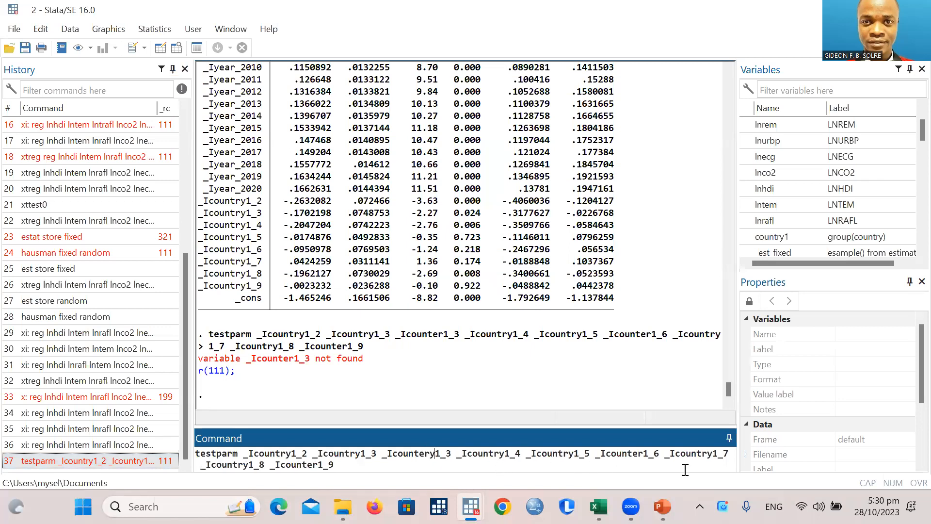
pyautogui.click(647, 454)
pyautogui.write('y')
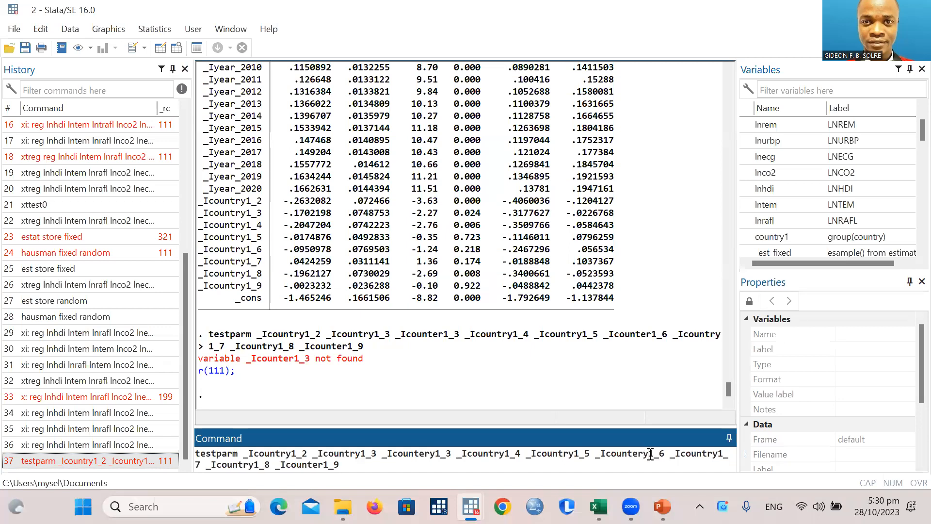
pyautogui.click(322, 465)
pyautogui.write('y')
pyautogui.press('Return')
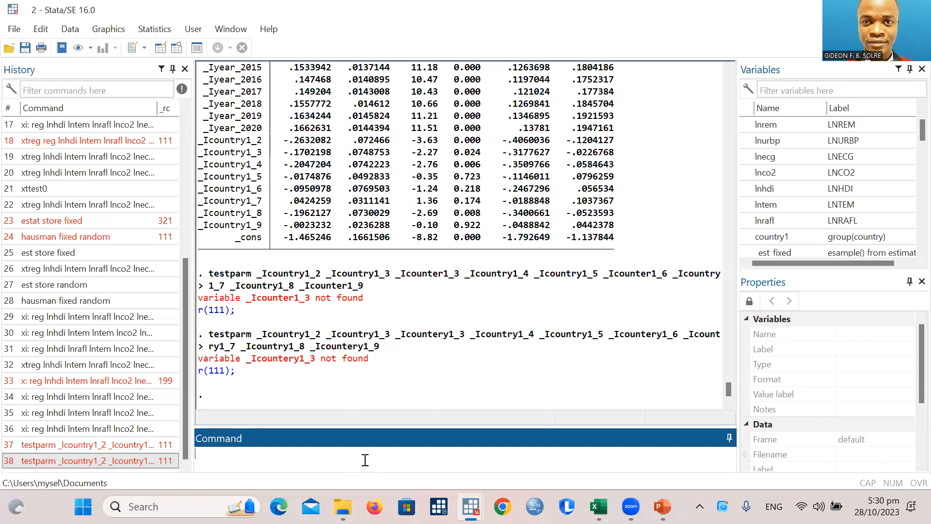
# - Recall the testparm command, correct the three _Icountery1 terms to _Icountry1 and run the joint test of the country dummies
pyautogui.click(119, 460)
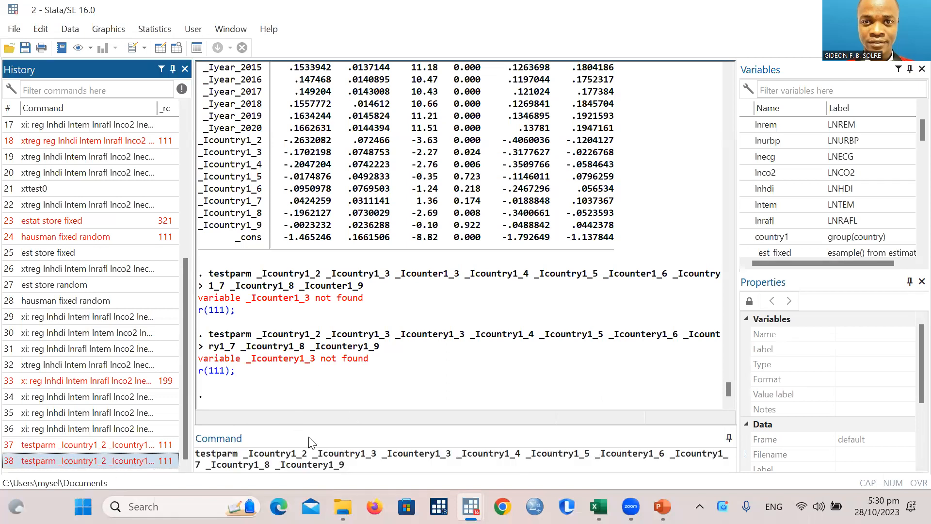
pyautogui.click(323, 466)
pyautogui.press('BackSpace')
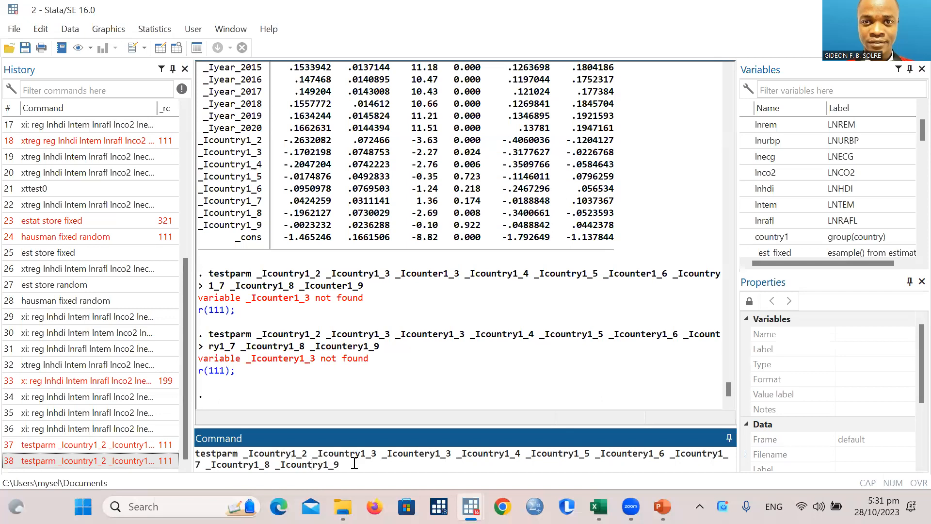
pyautogui.click(427, 458)
pyautogui.press('BackSpace')
pyautogui.click(648, 454)
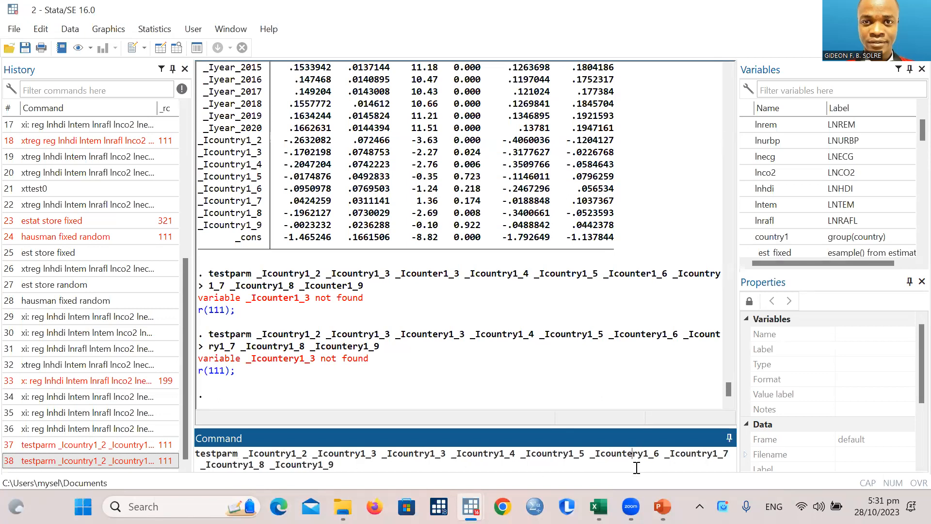
pyautogui.press('BackSpace')
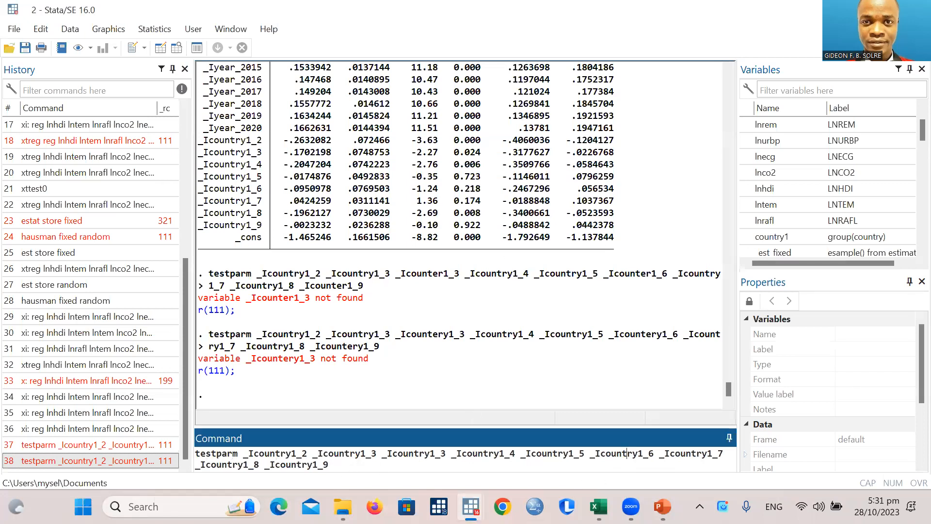
pyautogui.tripleClick(341, 465)
pyautogui.click(341, 466)
pyautogui.press('Return')
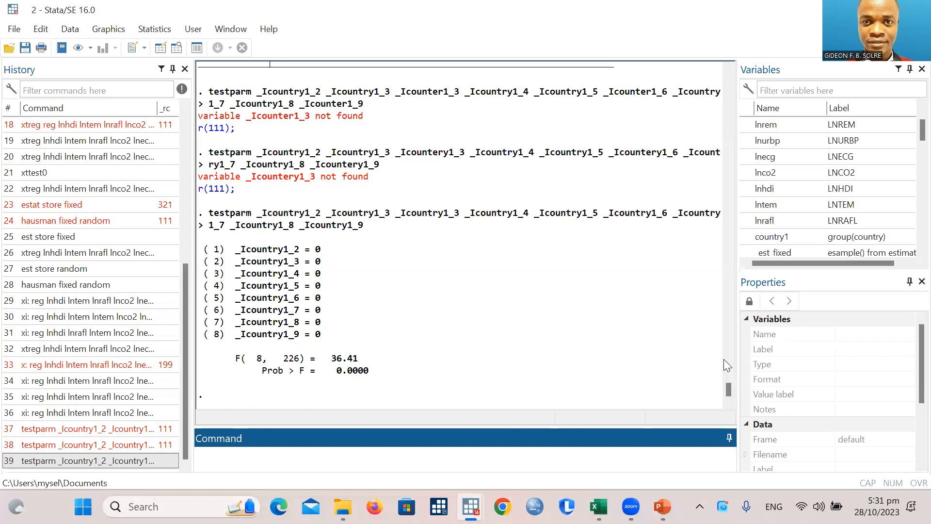
# - Examine the earlier country-dummy and year-dummy regression results, including the names of the _Iyear terms
pyautogui.scroll(15, 723, 359)
pyautogui.moveTo(723, 331); pyautogui.dragTo(730, 315)
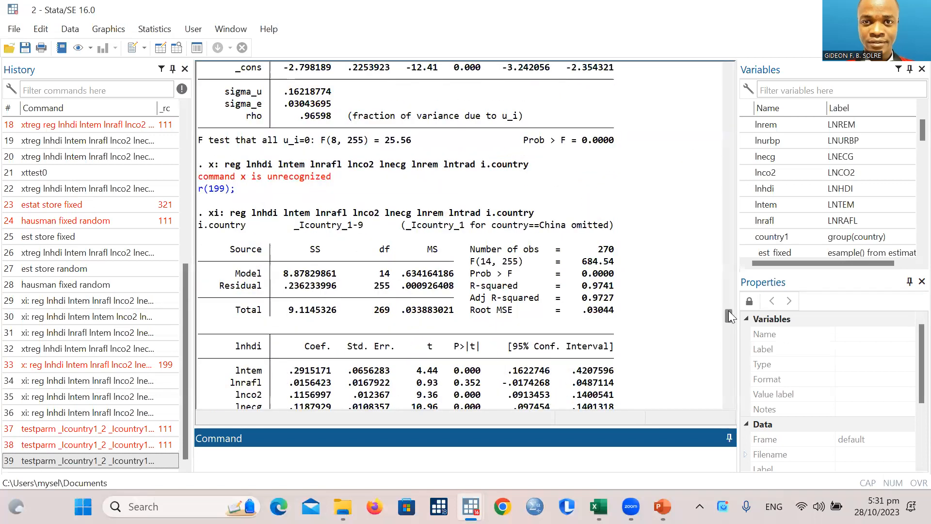
pyautogui.click(636, 300)
pyautogui.scroll(-1, 601, 223)
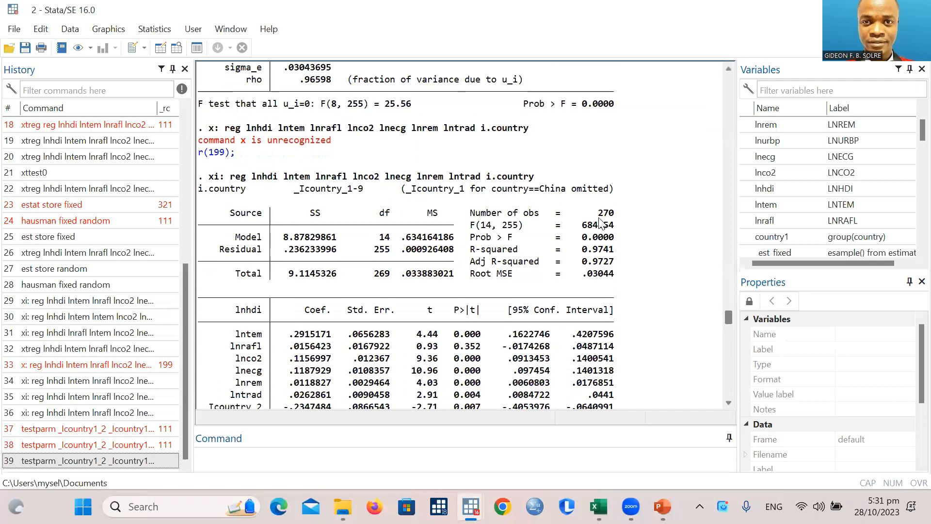
pyautogui.scroll(-2, 602, 223)
pyautogui.scroll(-3, 490, 358)
pyautogui.scroll(-5, 485, 359)
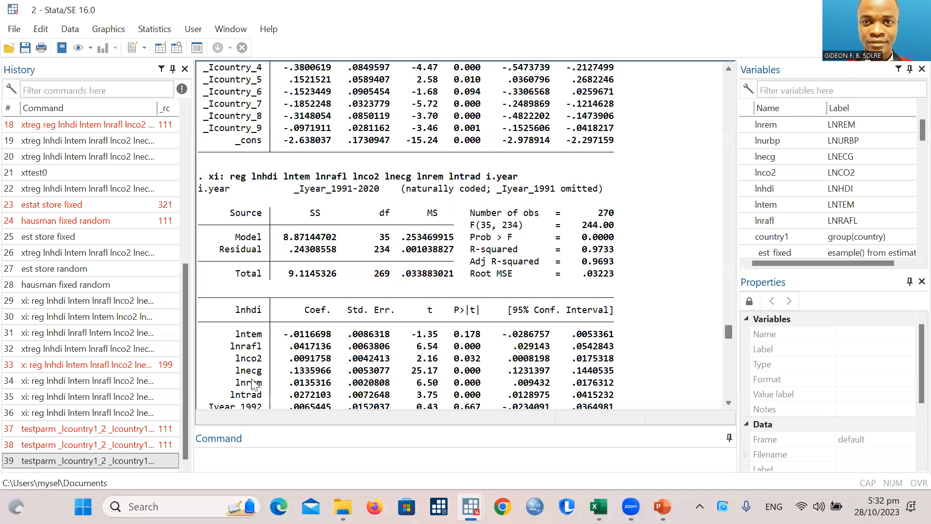
pyautogui.scroll(-4, 279, 353)
pyautogui.scroll(-1, 279, 353)
# - Enter a new testparm command with the terms _Iyear_1992, _Iyear_1993 and _Iyear_1994 without running it
pyautogui.click(254, 458)
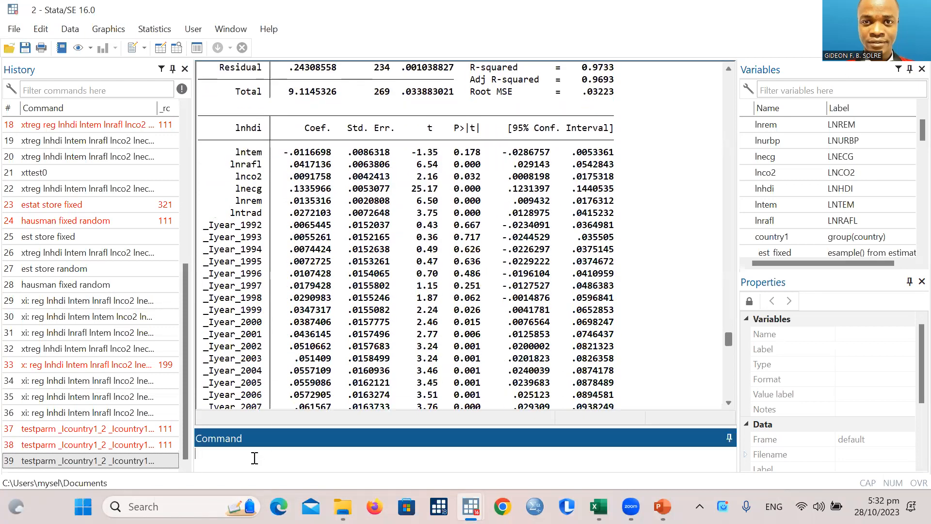
pyautogui.write('testparm')
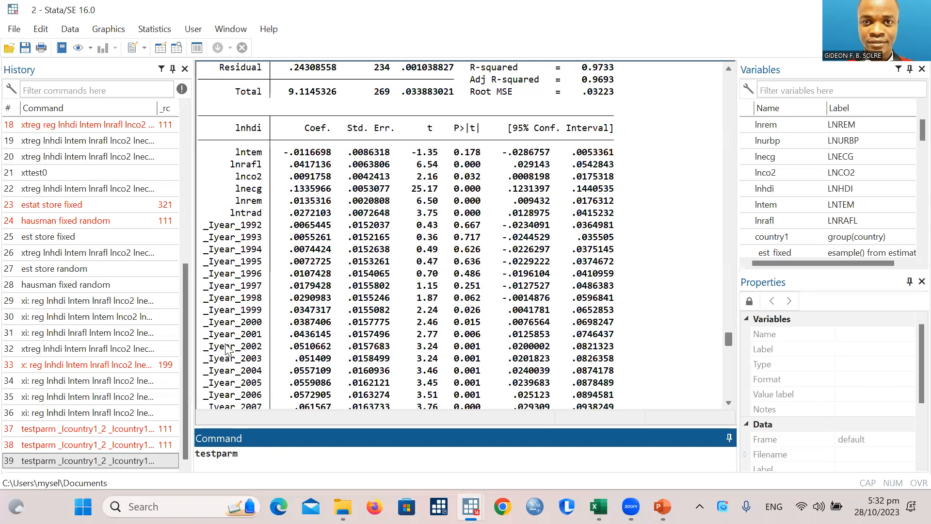
pyautogui.write(' _Iyear_1992')
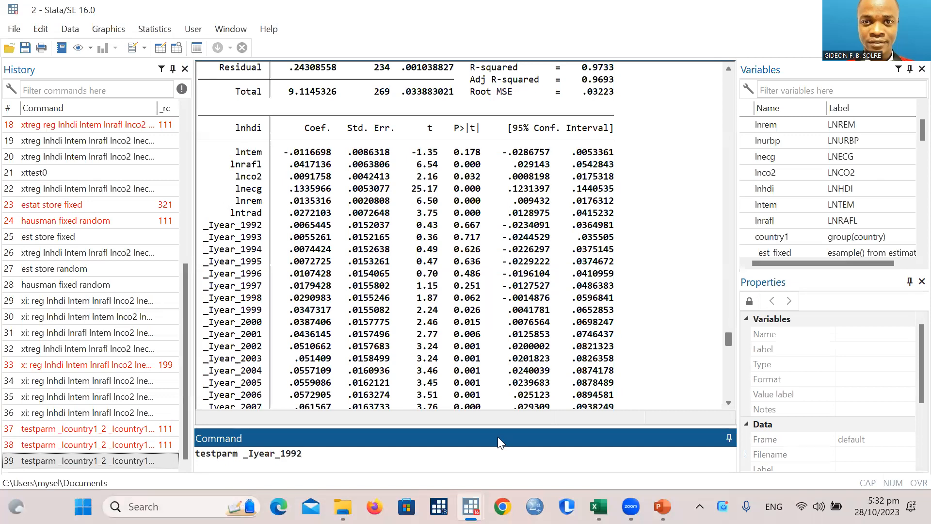
pyautogui.write(' _')
pyautogui.press('capslock')
pyautogui.write('I')
pyautogui.press('capslock')
pyautogui.write('year_1993 _Iyea')
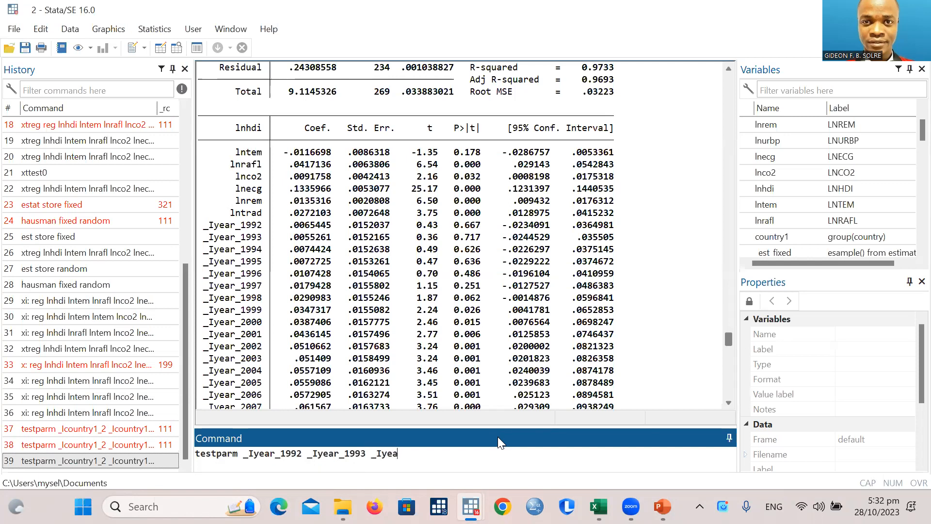
pyautogui.write('r_1994')
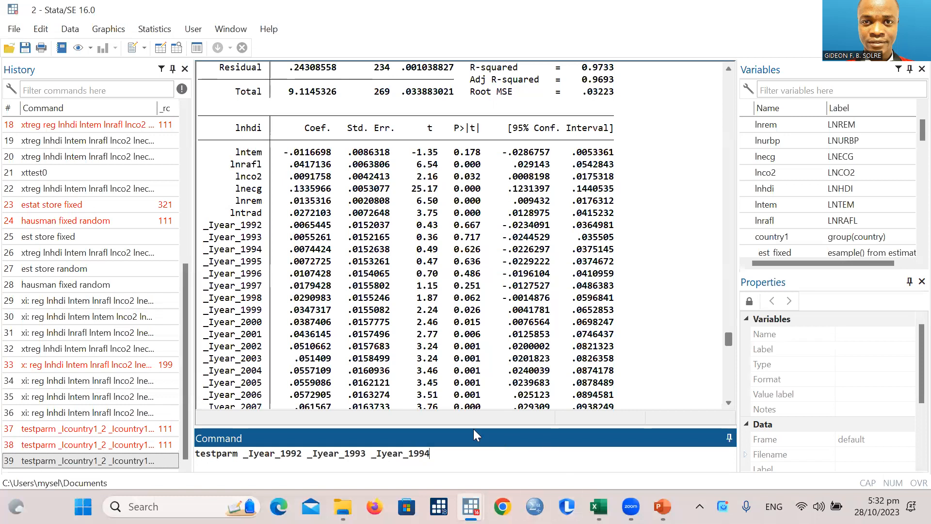
# - Copy the three year dummy terms and paste them at the end of the testparm command
pyautogui.moveTo(436, 453); pyautogui.dragTo(245, 453)
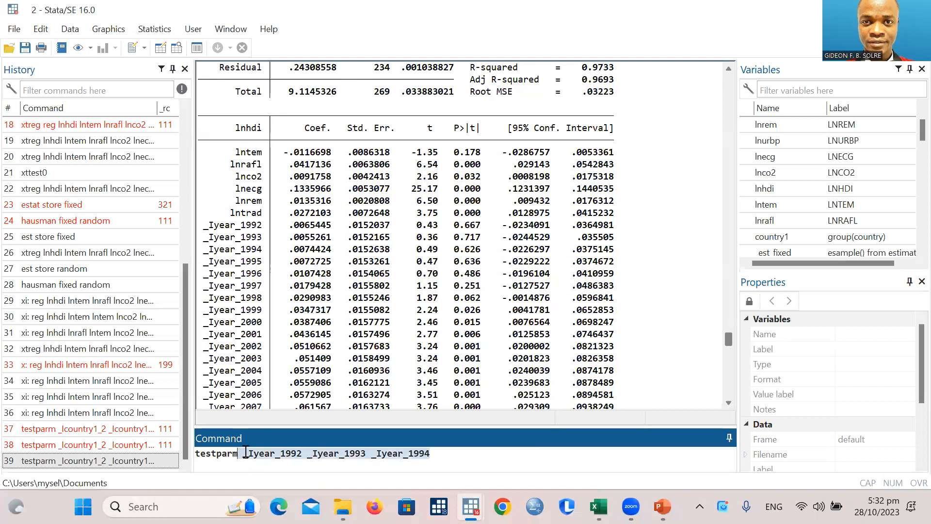
pyautogui.rightClick(280, 449)
pyautogui.click(306, 368)
pyautogui.click(441, 454)
pyautogui.hotkey('ctrl', 'v')
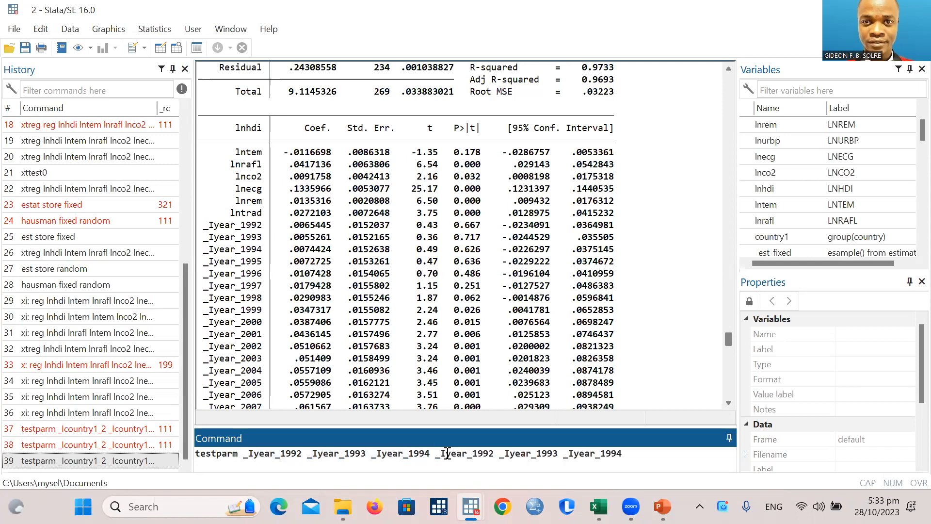
# - Renumber the three pasted terms in the testparm command to _Iyear_1995, _Iyear_1996 and _Iyear_1997
pyautogui.click(492, 457)
pyautogui.press('BackSpace')
pyautogui.write('5')
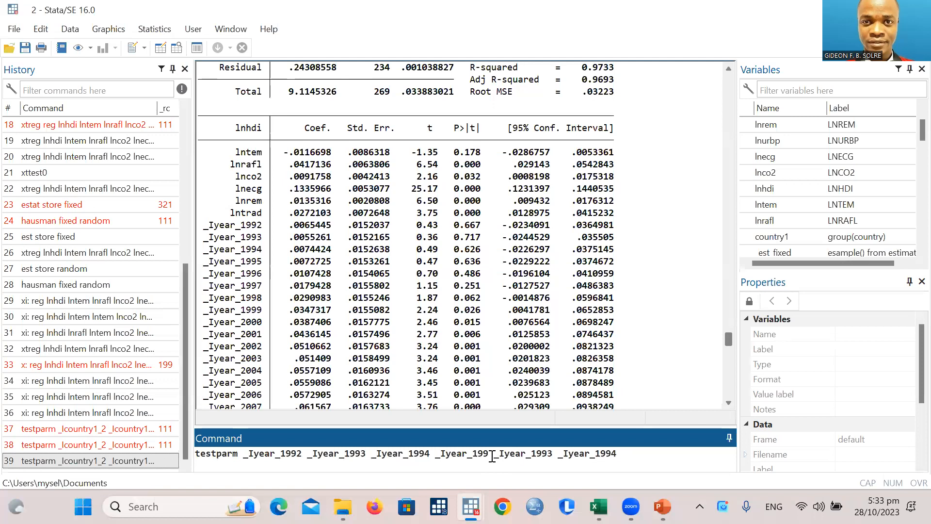
pyautogui.click(558, 453)
pyautogui.press('BackSpace')
pyautogui.write('6')
pyautogui.click(625, 455)
pyautogui.press('BackSpace')
pyautogui.write('7')
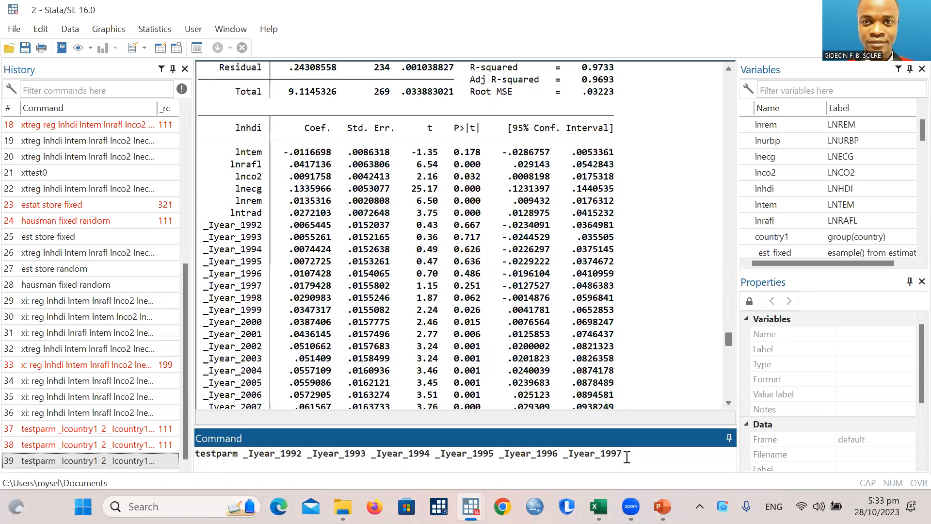
# - Paste the copied year terms again and renumber the first two to _Iyear_1998 and _Iyear_1999
pyautogui.hotkey('ctrl', 'v')
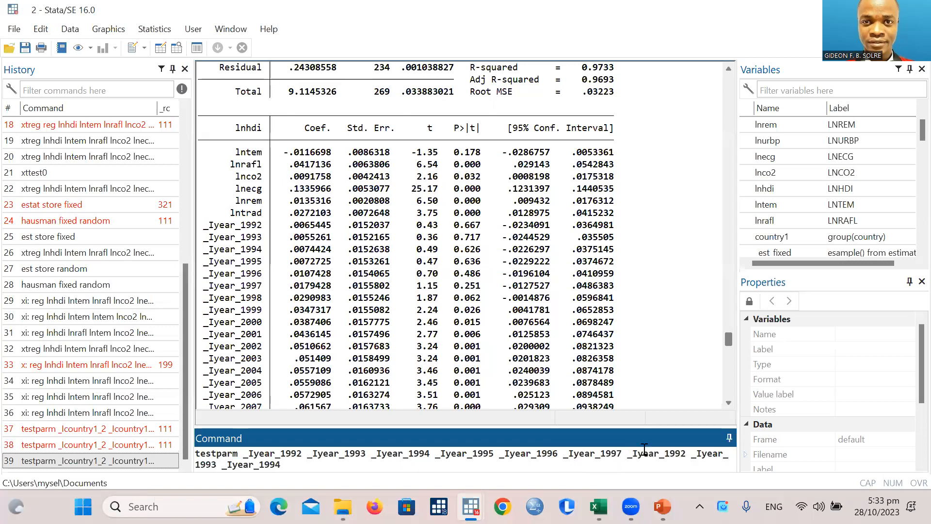
pyautogui.click(688, 452)
pyautogui.press('BackSpace')
pyautogui.write('2')
pyautogui.press('BackSpace')
pyautogui.write('8')
pyautogui.click(217, 465)
pyautogui.press('BackSpace')
pyautogui.write('2')
pyautogui.press('BackSpace')
pyautogui.write('9')
# - Renumber the last pasted term in the testparm command to _Iyear_2000
pyautogui.click(285, 466)
pyautogui.press('BackSpace')
pyautogui.press('BackSpace')
pyautogui.press('BackSpace')
pyautogui.press('BackSpace')
pyautogui.write('2000')
# - Paste the three copied year terms after _Iyear_2000 and renumber the first one to _Iyear_2001
pyautogui.hotkey('ctrl', 'v')
pyautogui.click(344, 464)
pyautogui.press('BackSpace')
pyautogui.press('BackSpace')
pyautogui.press('BackSpace')
pyautogui.press('BackSpace')
pyautogui.write('2001')
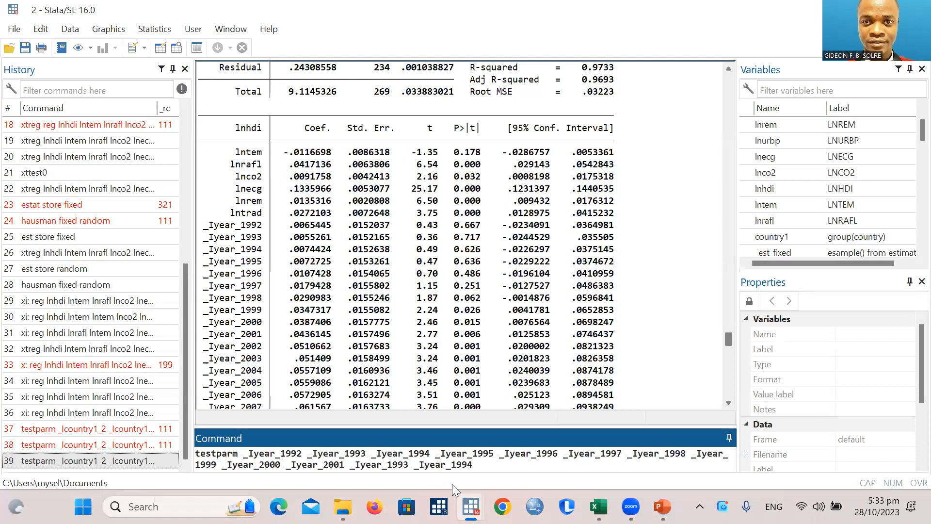
# - Renumber the second term of the latest pasted group to _Iyear_2001 as well
pyautogui.click(409, 464)
pyautogui.press('BackSpace')
pyautogui.press('BackSpace')
pyautogui.press('BackSpace')
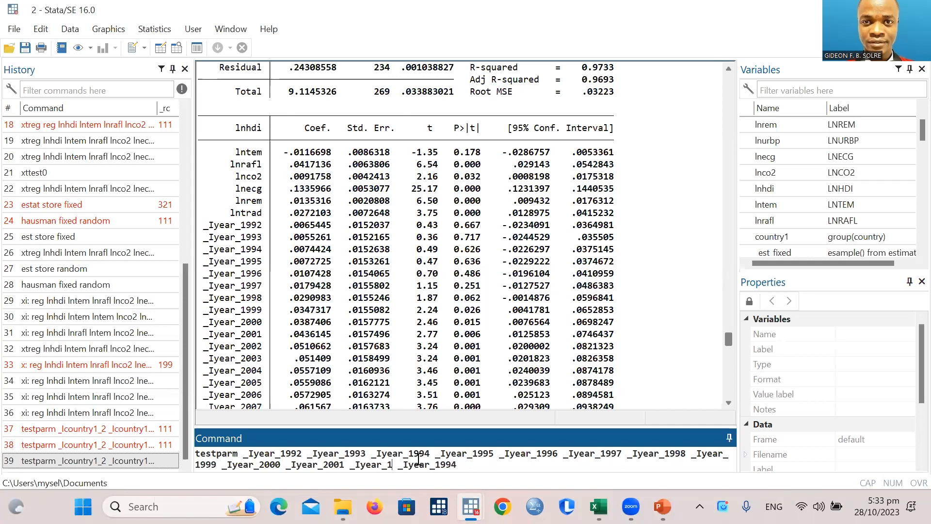
pyautogui.press('BackSpace')
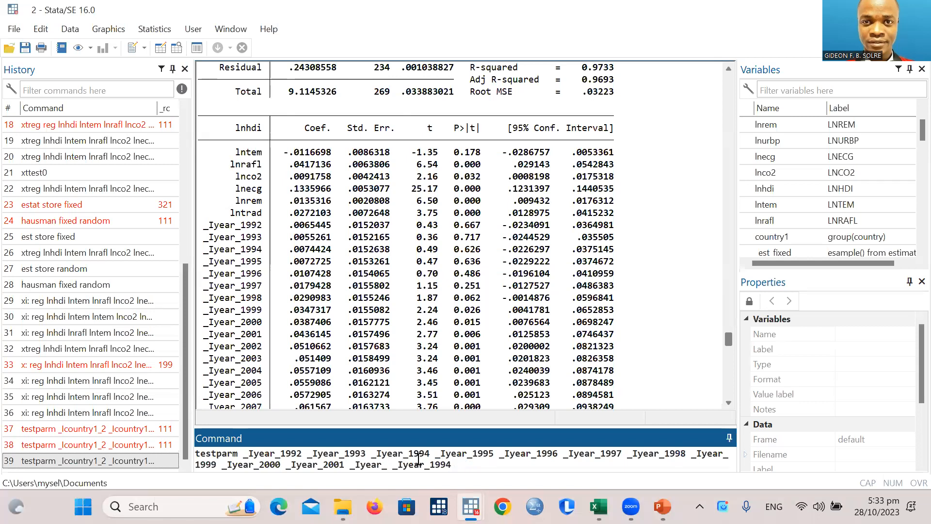
pyautogui.write('200')
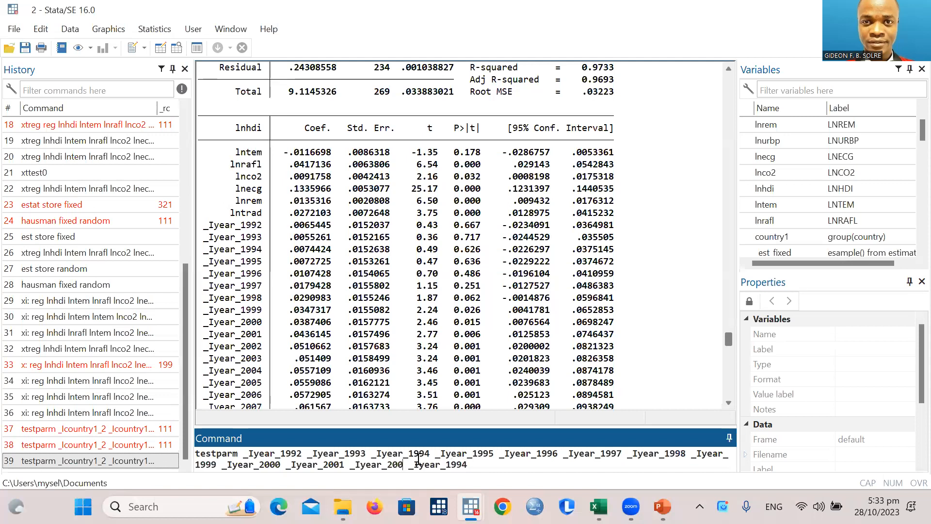
pyautogui.write('1')
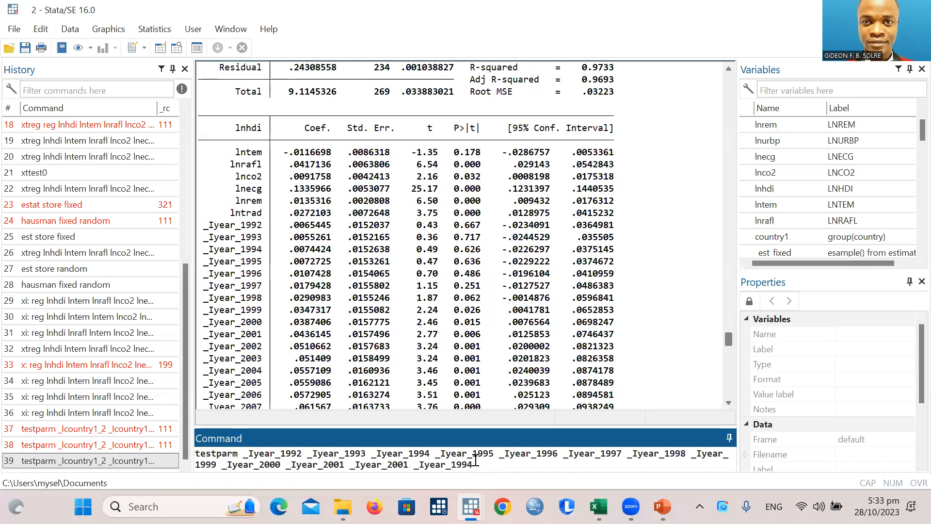
# - Renumber the final _Iyear_1994 term of the testparm command to _Iyear_2002
pyautogui.press('BackSpace')
pyautogui.press('BackSpace')
pyautogui.press('BackSpace')
pyautogui.press('BackSpace')
pyautogui.write('2002')
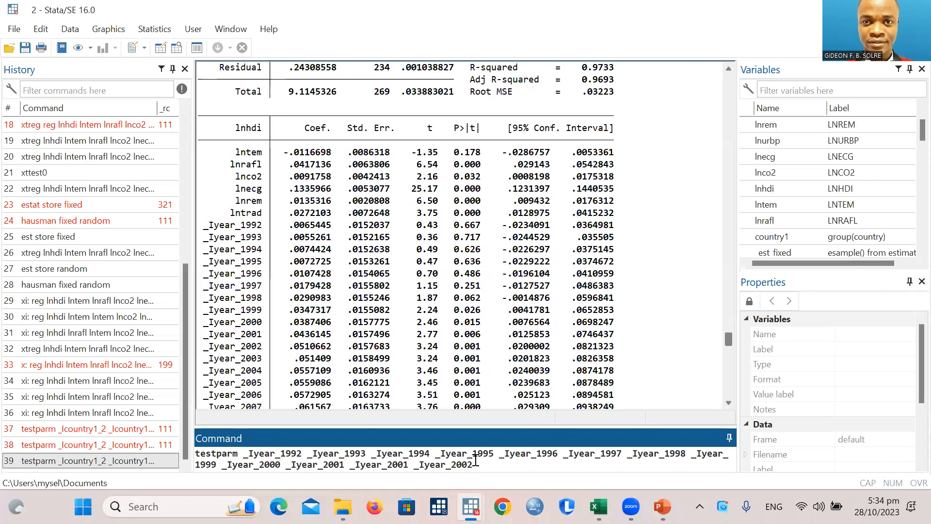
# - Paste the copied year terms after _Iyear_2002 and renumber the first pasted one to _Iyear_2003
pyautogui.hotkey('ctrl', 'v')
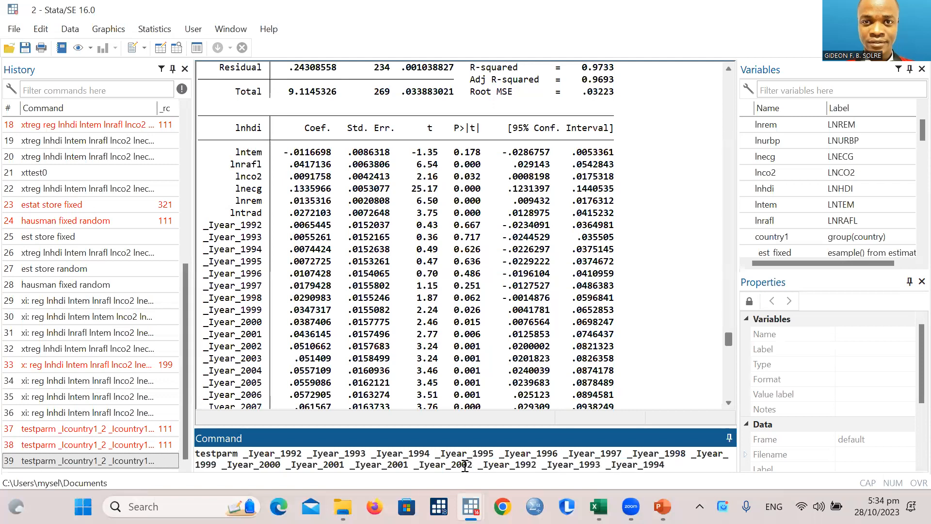
pyautogui.press('BackSpace')
pyautogui.press('BackSpace')
pyautogui.press('BackSpace')
pyautogui.press('BackSpace')
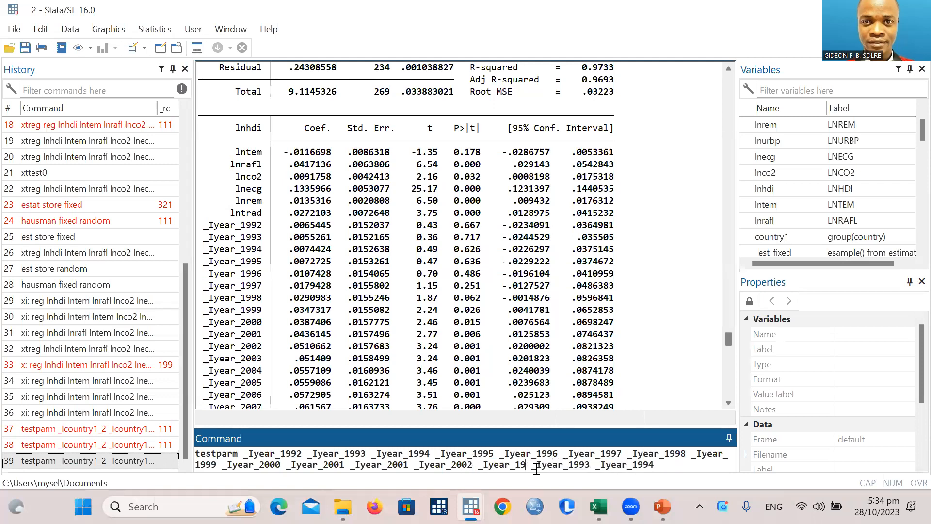
pyautogui.write('2003')
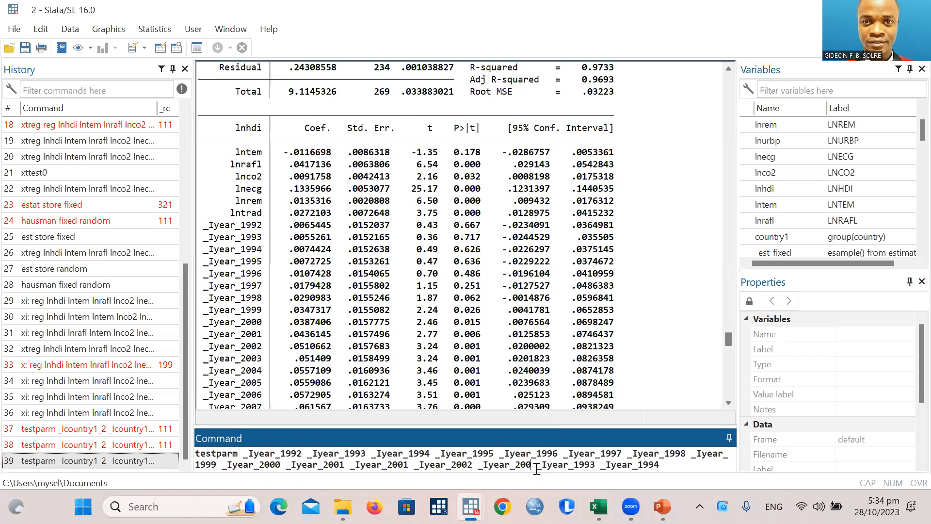
# - Renumber the _Iyear_1993 term that follows _Iyear_2003 in the testparm command to _Iyear_2004
pyautogui.click(603, 466)
pyautogui.press('BackSpace')
pyautogui.press('BackSpace')
pyautogui.press('BackSpace')
pyautogui.press('BackSpace')
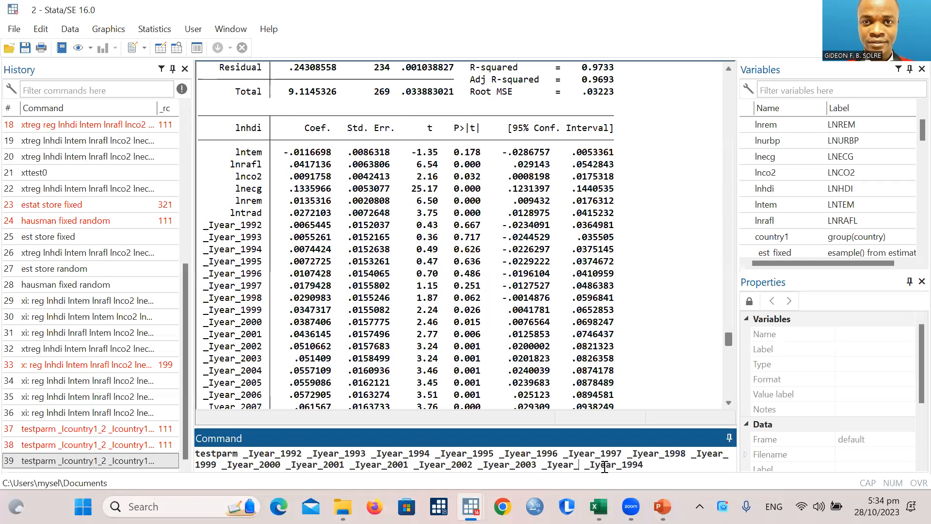
pyautogui.write('200')
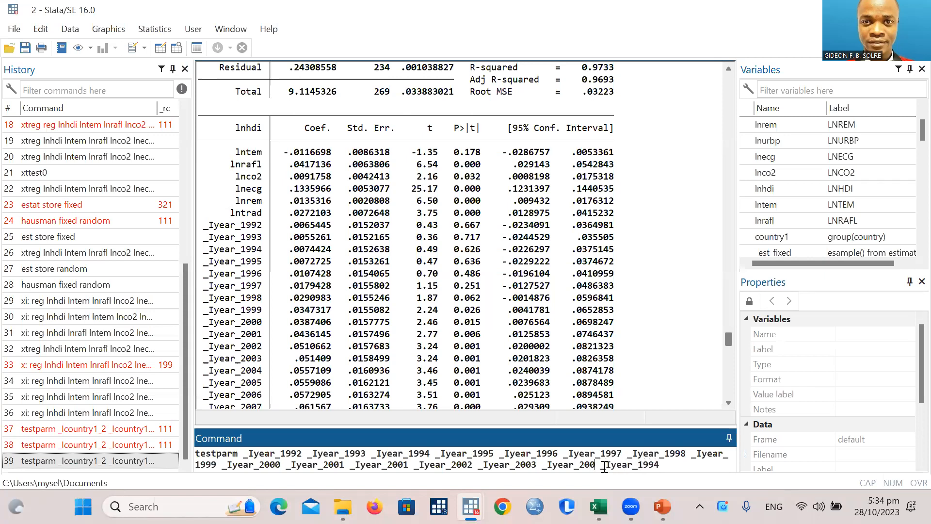
pyautogui.write('4')
# - Renumber the final _Iyear_1994 term of the testparm command to _Iyear_2005
pyautogui.click(673, 467)
pyautogui.press('BackSpace')
pyautogui.press('BackSpace')
pyautogui.press('BackSpace')
pyautogui.press('BackSpace')
pyautogui.write('2005 _Iyear_')
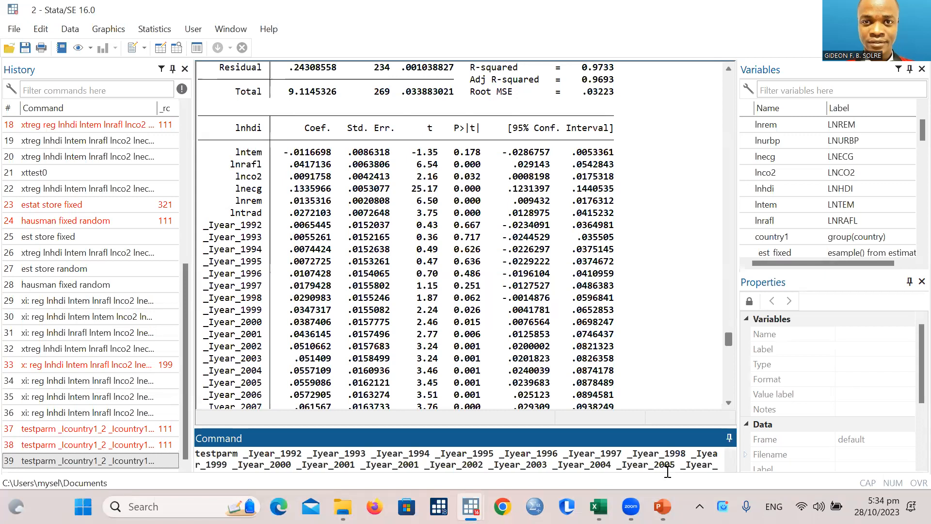
# - Paste the three copied year terms after _Iyear_2005 and renumber the first pasted one to _Iyear_2005
pyautogui.hotkey('ctrl', 'v')
pyautogui.scroll(1, 707, 456)
pyautogui.scroll(-1, 606, 345)
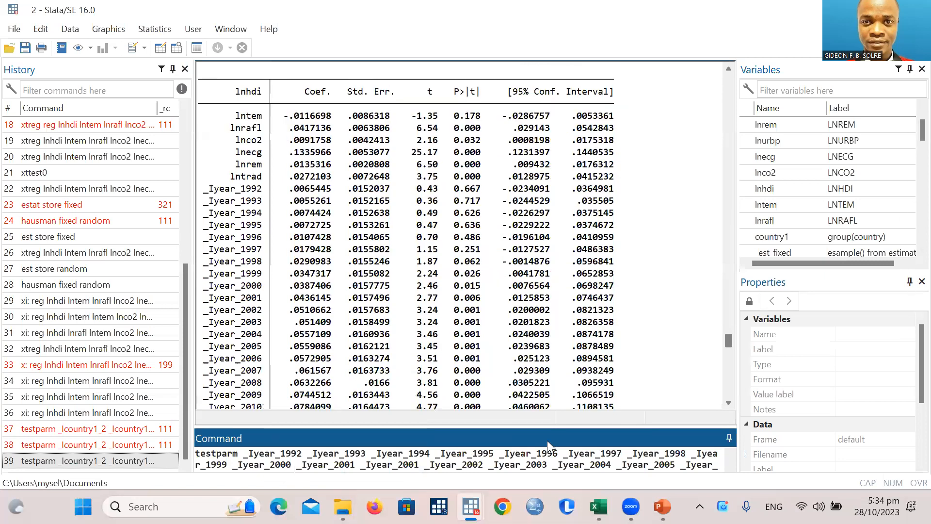
pyautogui.scroll(-1, 651, 457)
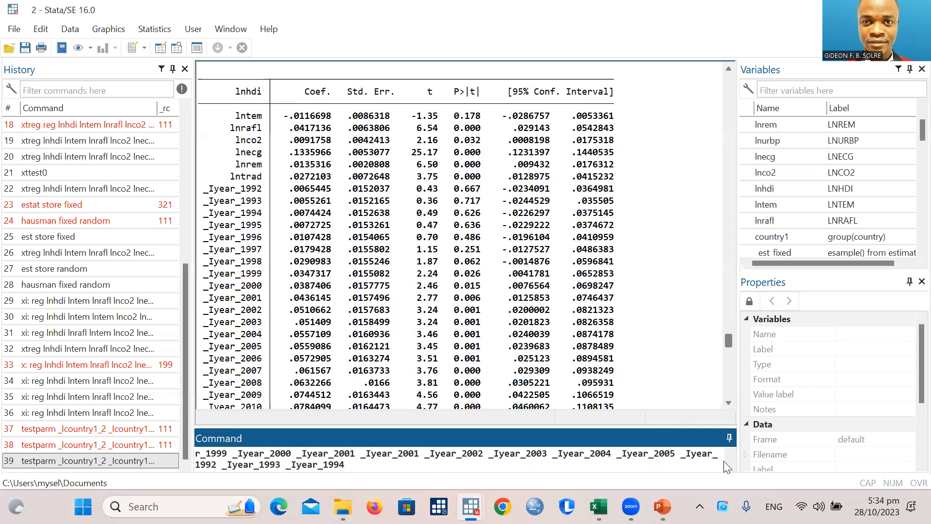
pyautogui.click(351, 467)
pyautogui.click(219, 467)
pyautogui.press('BackSpace')
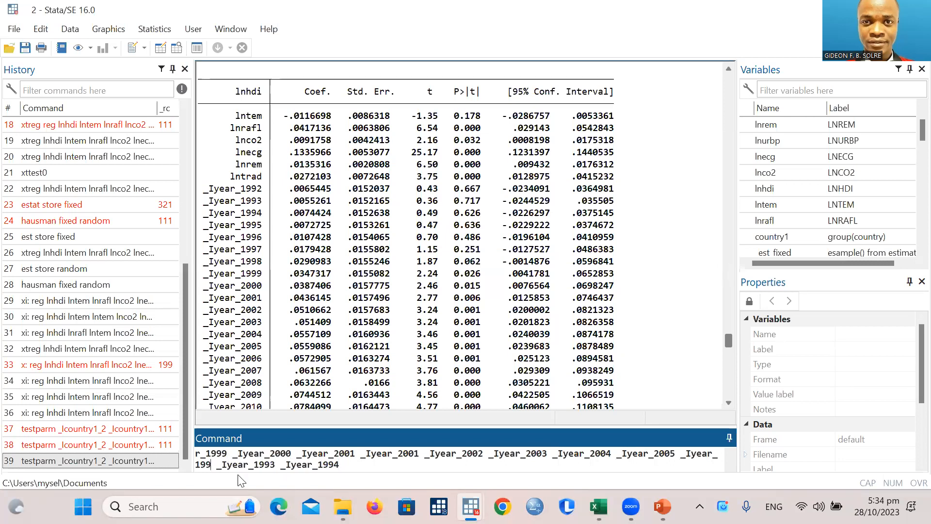
pyautogui.press('BackSpace')
pyautogui.press('BackSpace')
pyautogui.press('BackSpace')
pyautogui.write('200')
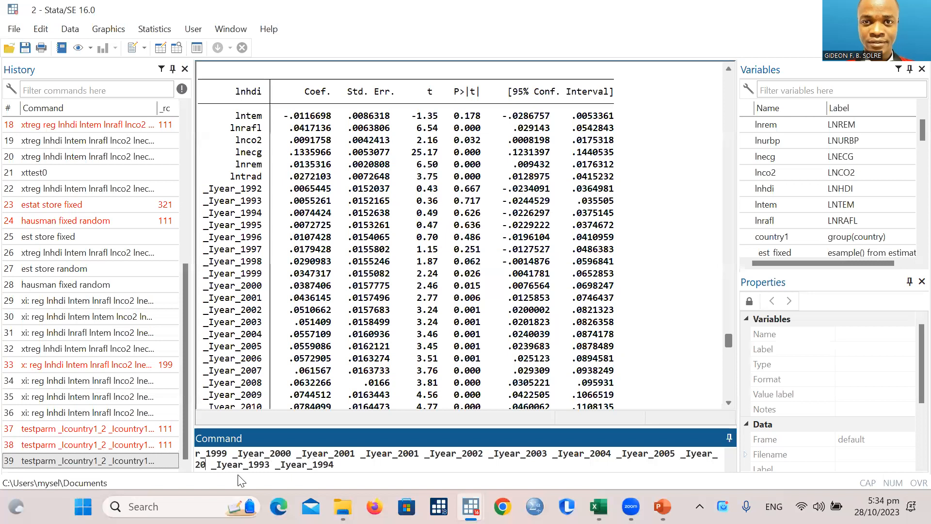
pyautogui.write('5')
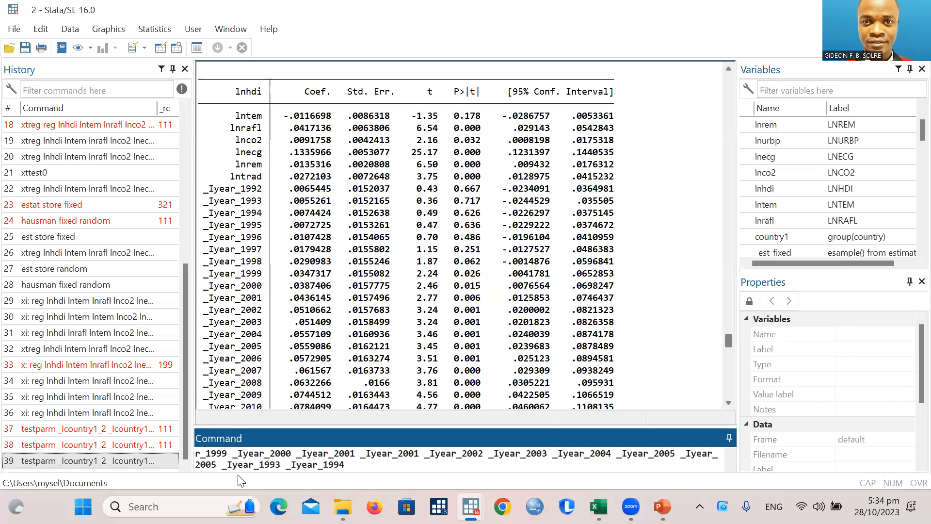
# - Renumber the second term of the latest pasted group, _Iyear_1993, to _Iyear_2006
pyautogui.click(279, 465)
pyautogui.press('BackSpace')
pyautogui.press('BackSpace')
pyautogui.press('BackSpace')
pyautogui.press('BackSpace')
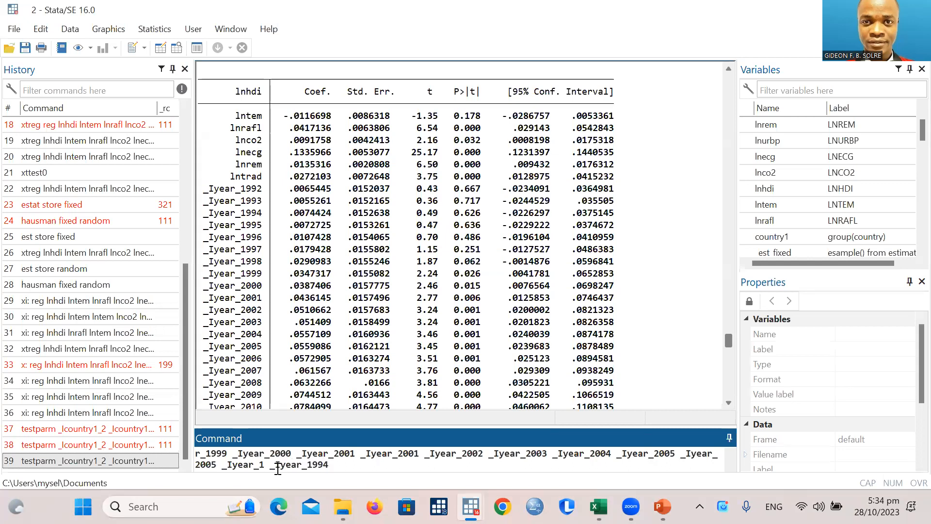
pyautogui.write('2006')
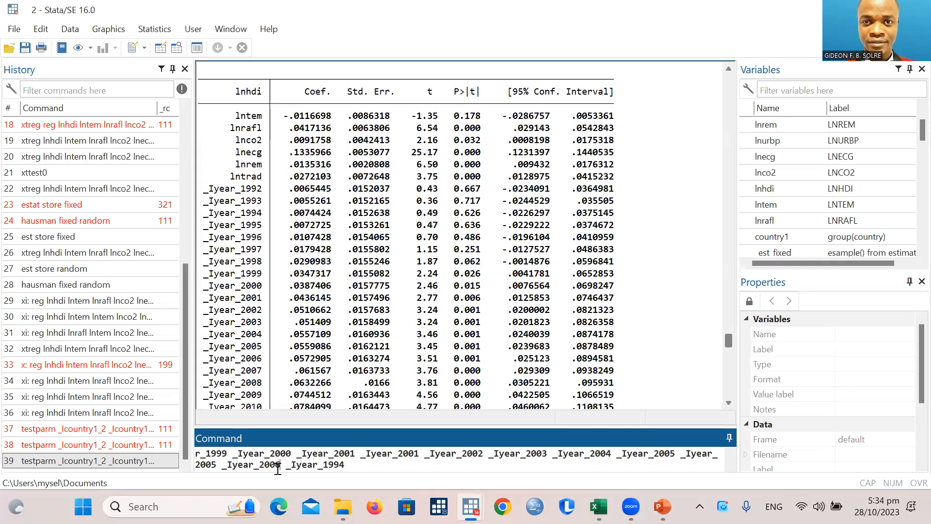
# - Renumber the last year term to _Iyear_2007 and run the testparm joint test on the year dummies
pyautogui.click(348, 467)
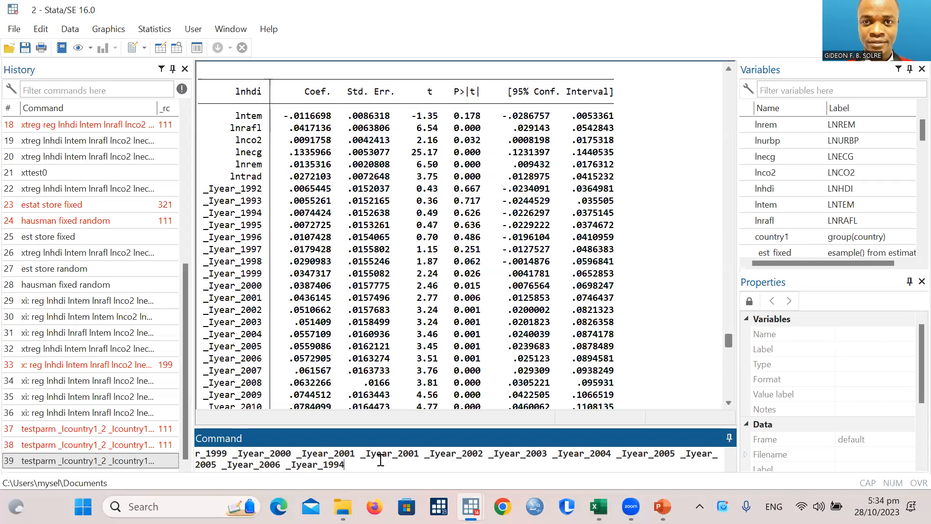
pyautogui.press('BackSpace')
pyautogui.press('BackSpace')
pyautogui.press('BackSpace')
pyautogui.press('BackSpace')
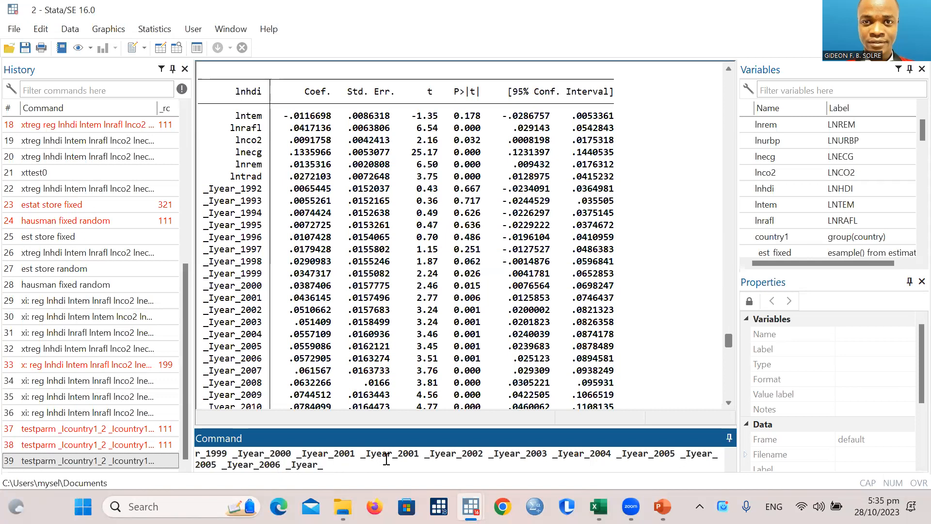
pyautogui.write('2007')
pyautogui.press('Return')
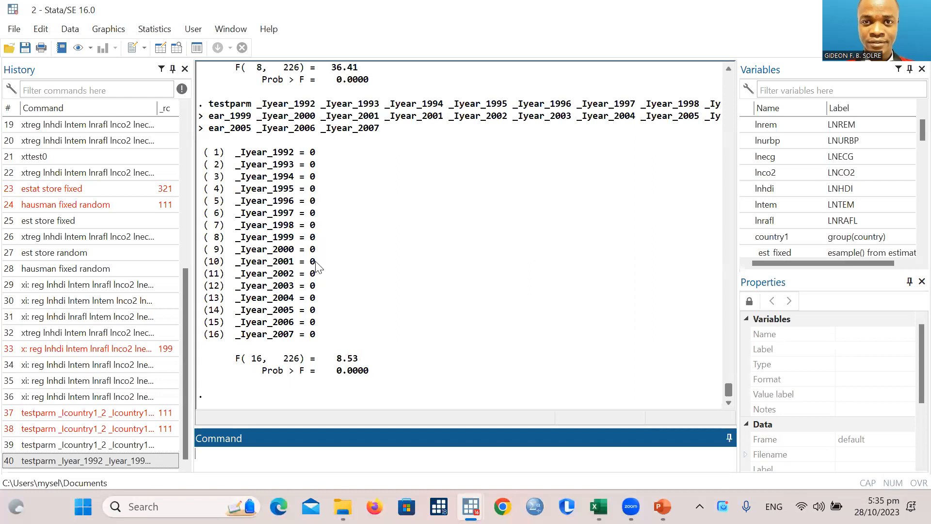
# - Examine the testparm results for the country dummies and the year dummies, comparing their F statistics and Prob > F values
pyautogui.scroll(3, 416, 202)
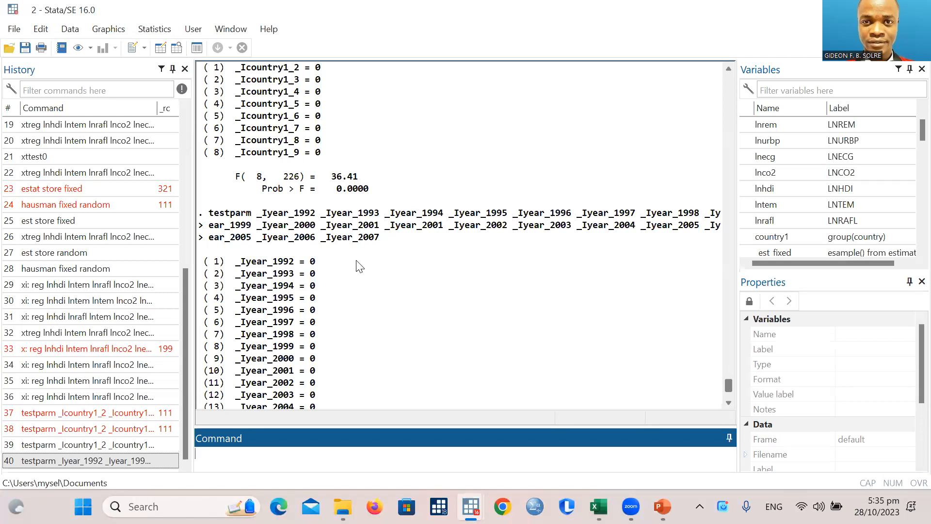
pyautogui.scroll(-2, 358, 270)
pyautogui.scroll(1, 390, 99)
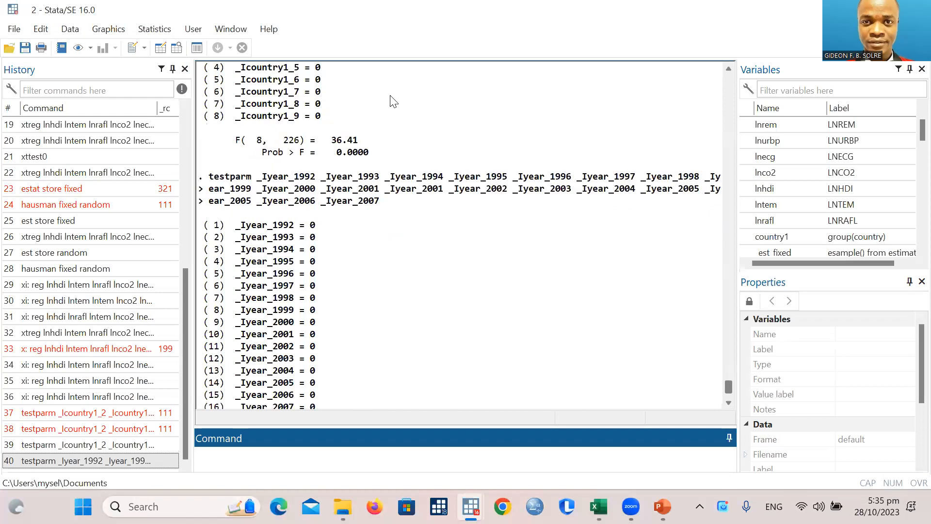
pyautogui.scroll(-1, 330, 258)
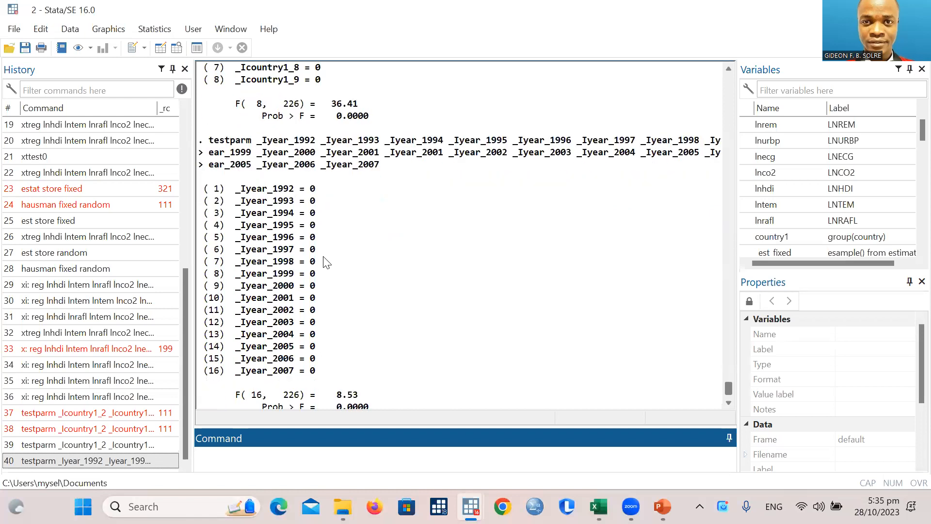
pyautogui.scroll(3, 335, 248)
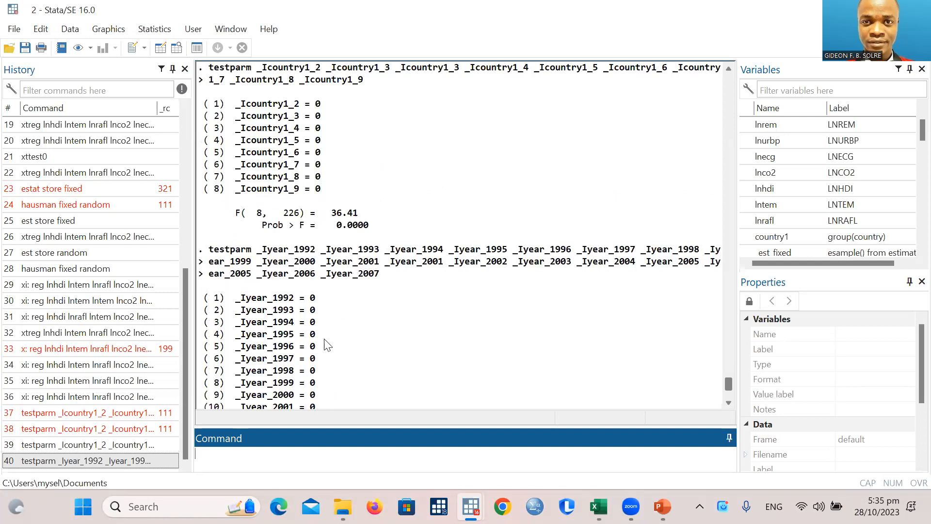
pyautogui.scroll(-4, 323, 349)
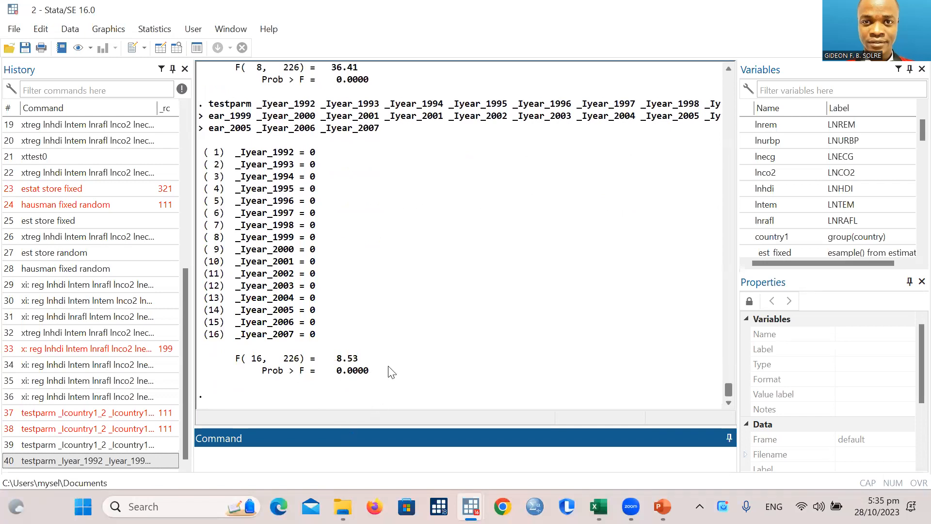
pyautogui.scroll(8, 326, 219)
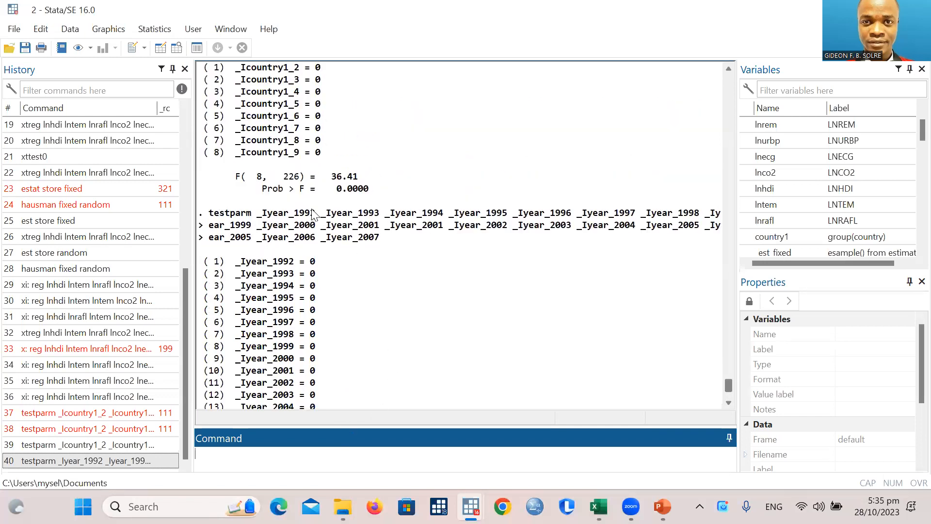
pyautogui.scroll(-1, 302, 248)
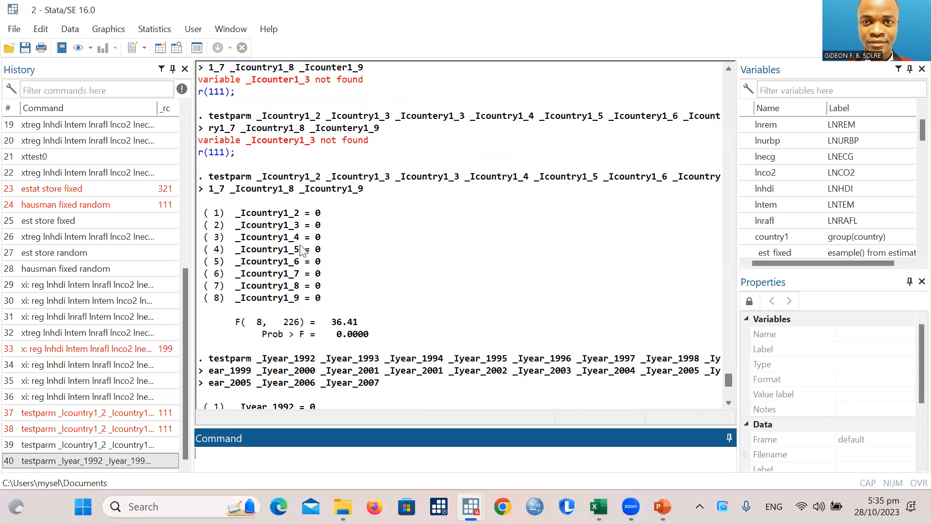
pyautogui.scroll(-1, 269, 174)
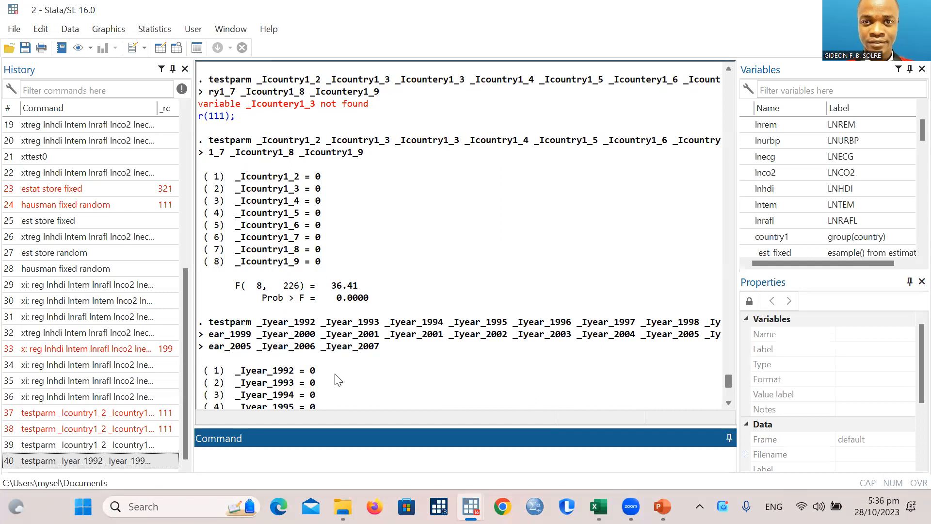
pyautogui.scroll(-6, 338, 380)
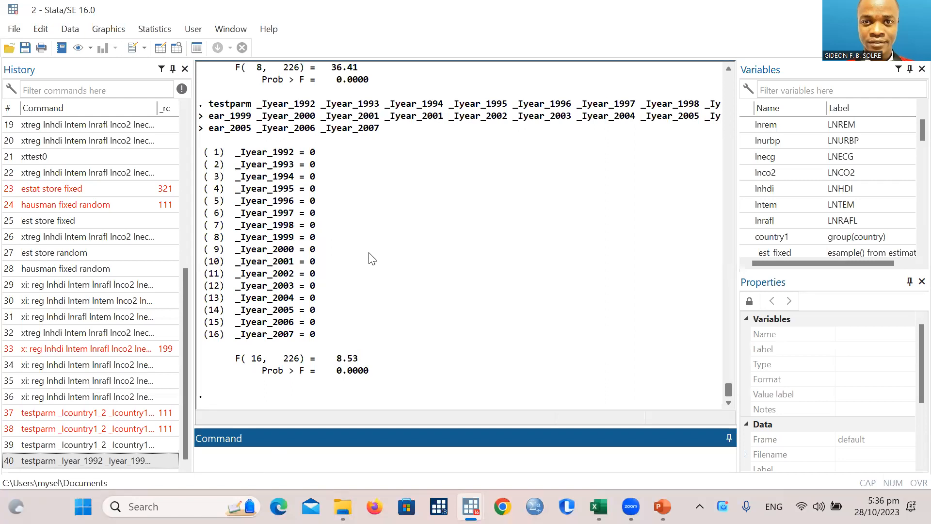
pyautogui.scroll(2, 364, 245)
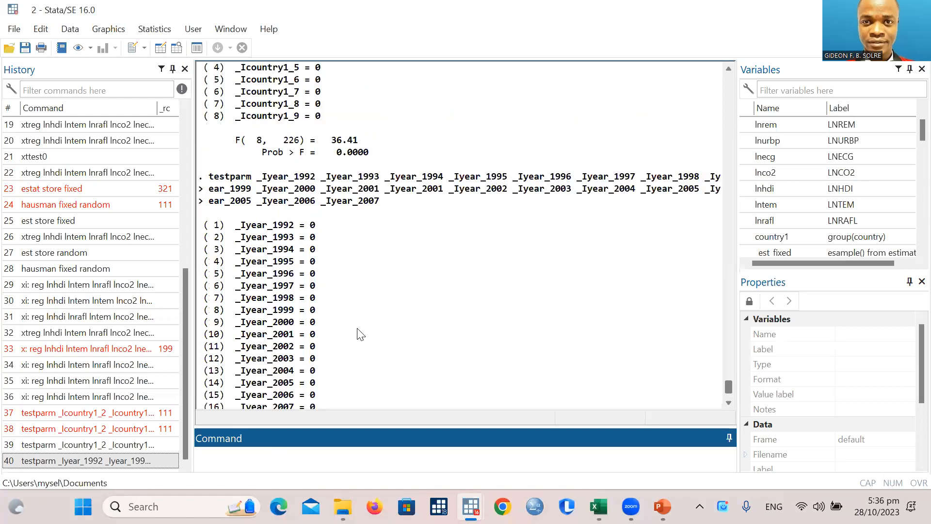
pyautogui.scroll(2, 357, 330)
pyautogui.scroll(3, 367, 238)
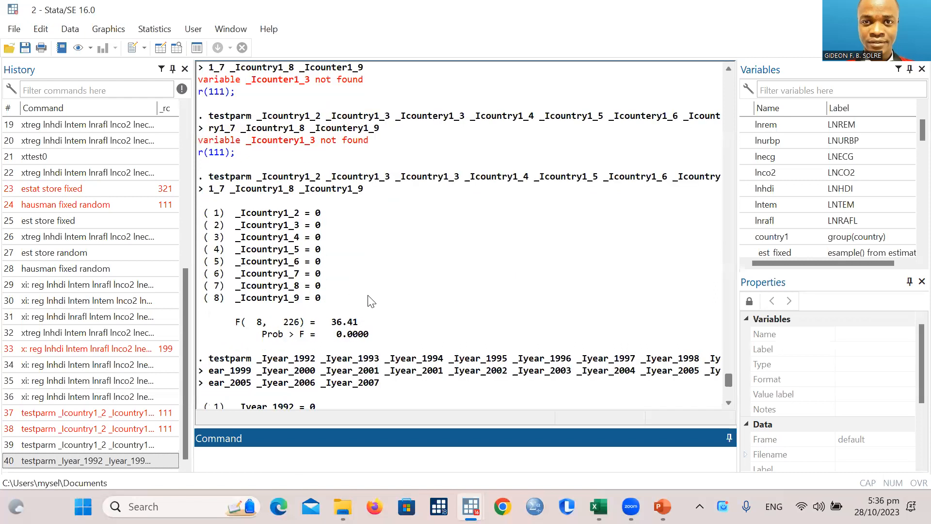
pyautogui.scroll(-3, 380, 368)
pyautogui.scroll(-4, 384, 388)
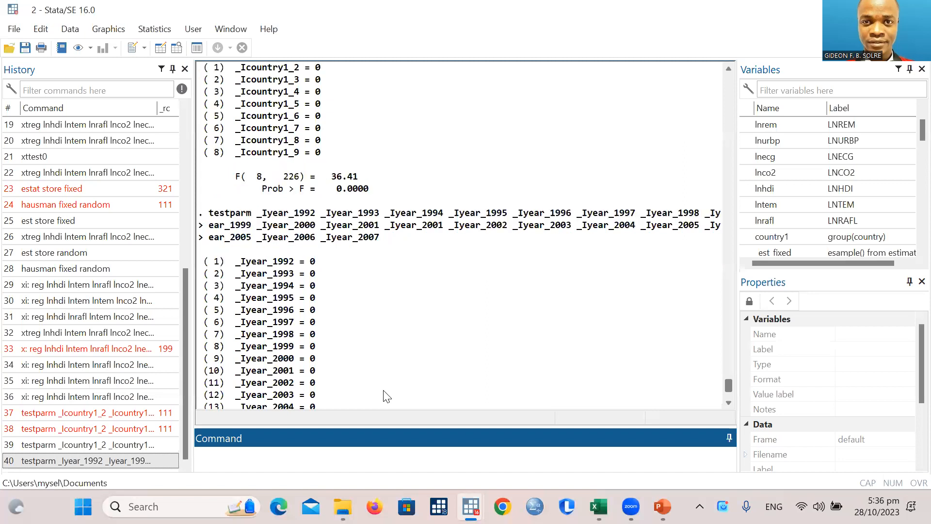
pyautogui.scroll(3, 351, 311)
pyautogui.scroll(2, 520, 359)
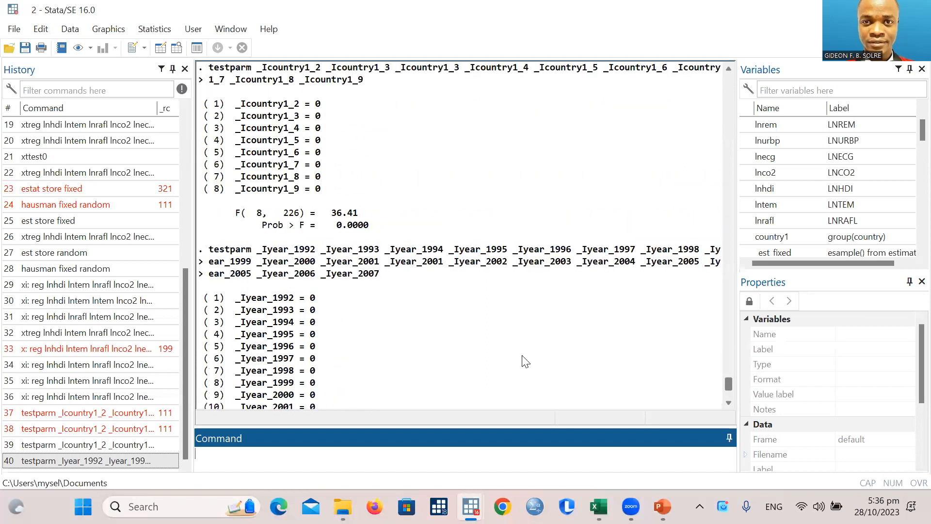
pyautogui.scroll(2, 388, 301)
pyautogui.scroll(-1, 312, 217)
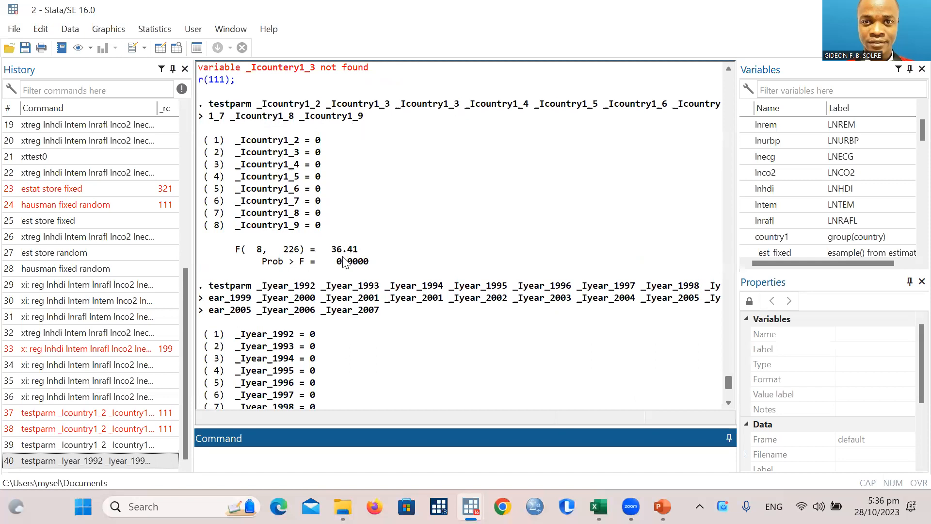
pyautogui.scroll(-1, 319, 339)
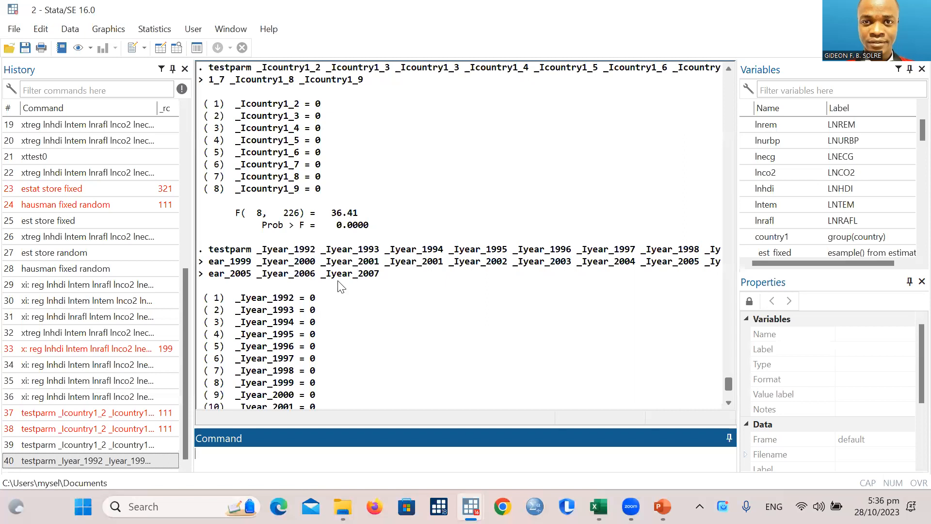
pyautogui.scroll(2, 333, 196)
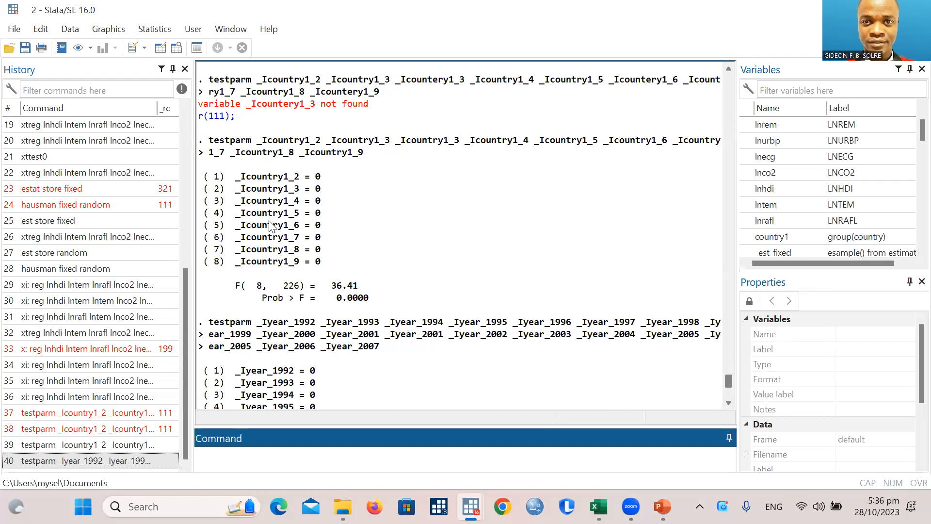
pyautogui.scroll(-5, 295, 298)
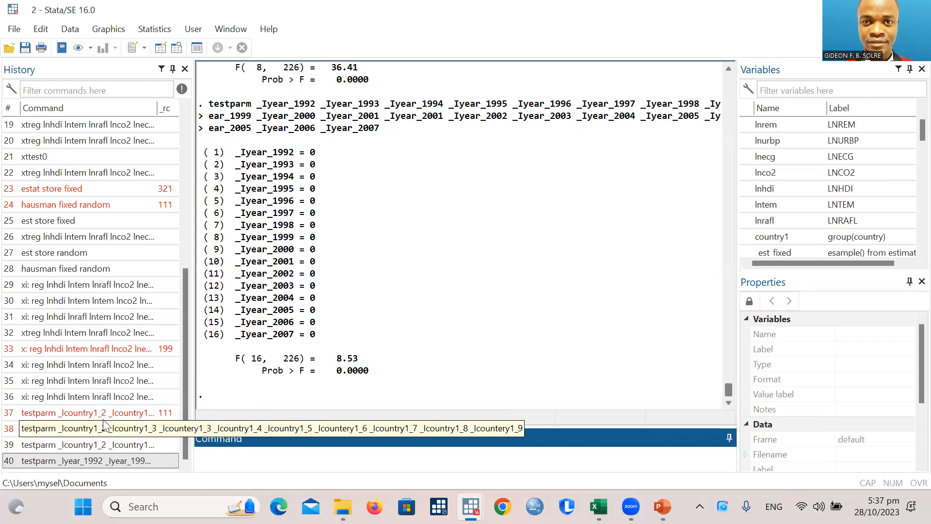
# - Recall the earlier xi: reg command ending in i.country and replace its "xi: reg" prefix with xtreg
pyautogui.click(100, 366)
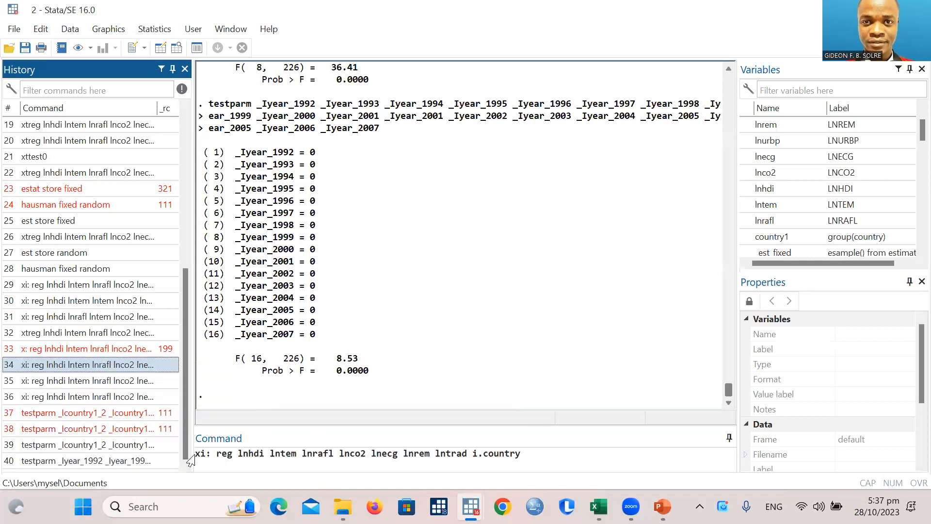
pyautogui.click(232, 454)
pyautogui.press('BackSpace')
pyautogui.press('BackSpace')
pyautogui.press('BackSpace')
pyautogui.press('BackSpace')
pyautogui.press('BackSpace')
pyautogui.press('BackSpace')
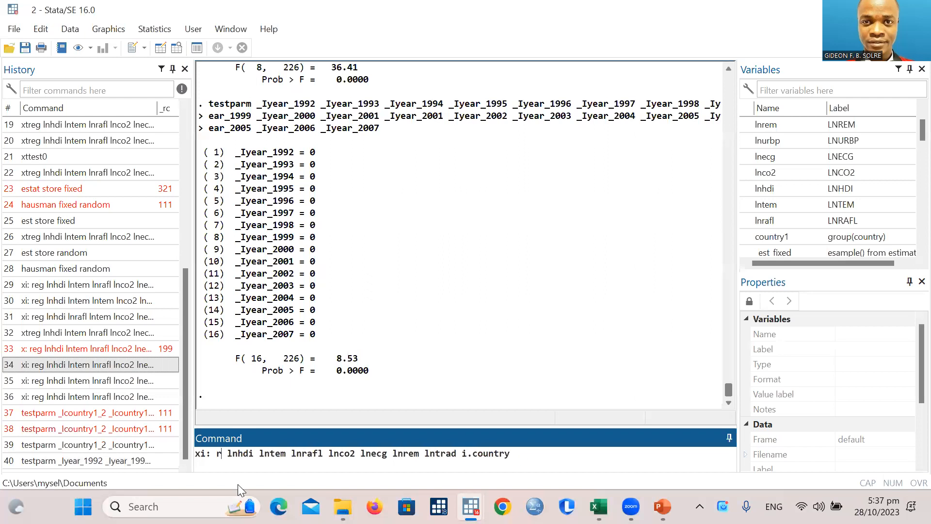
pyautogui.write('t')
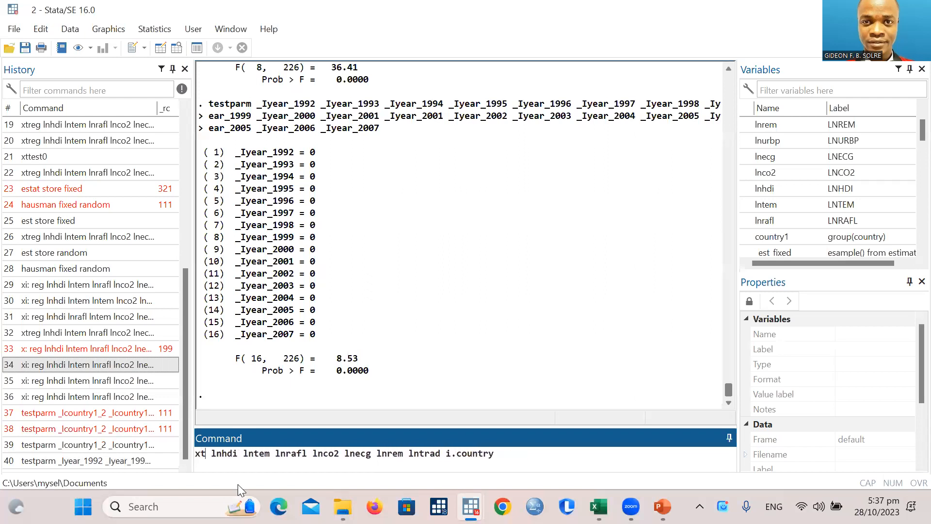
pyautogui.write('re')
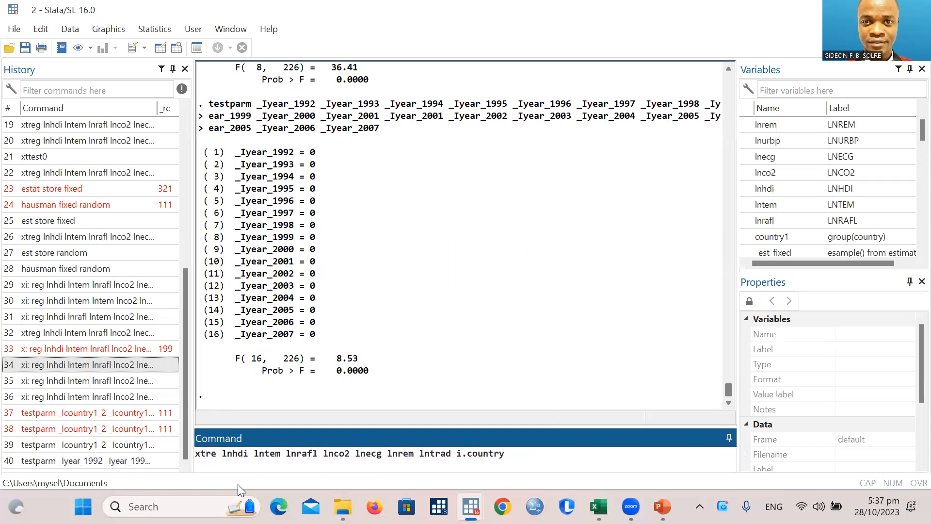
pyautogui.write('g')
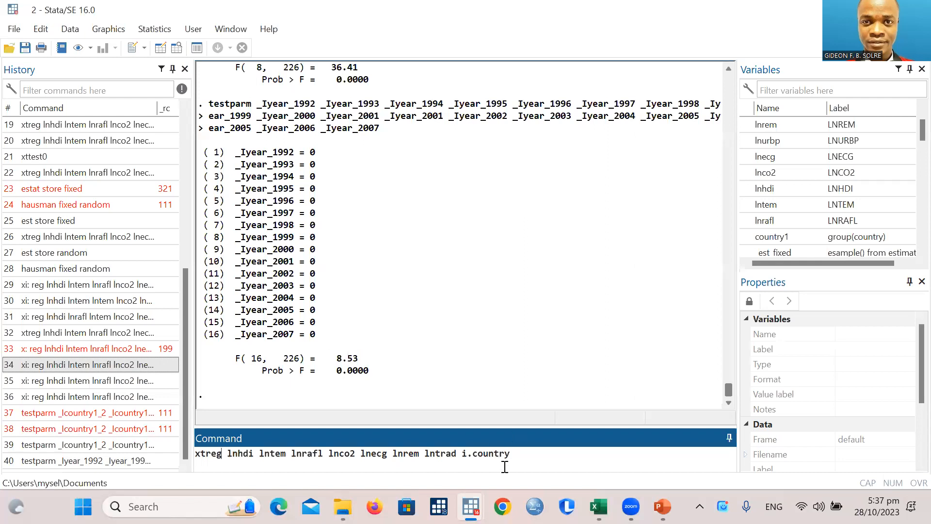
# - Replace i.country with i.year in the pending xtreg command and add the fe option
pyautogui.press('BackSpace')
pyautogui.press('BackSpace')
pyautogui.scroll(1, 347, 177)
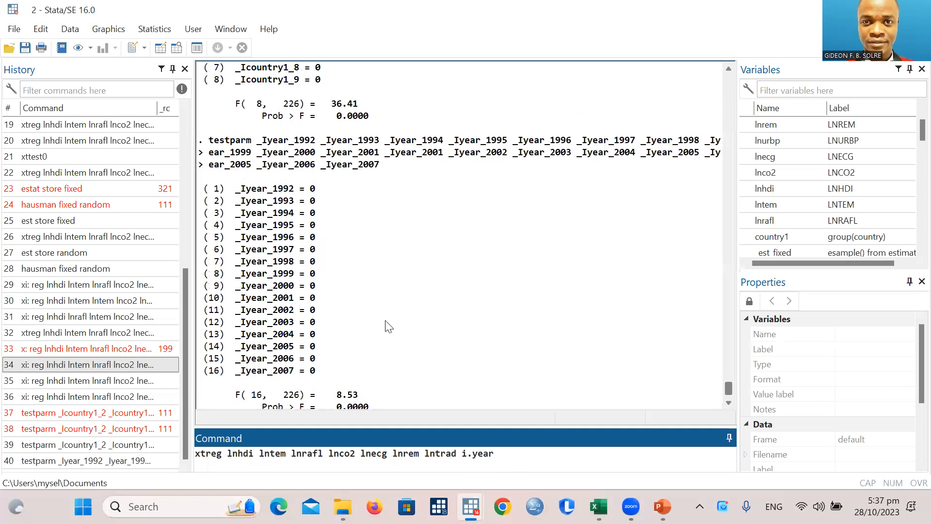
pyautogui.scroll(-1, 307, 269)
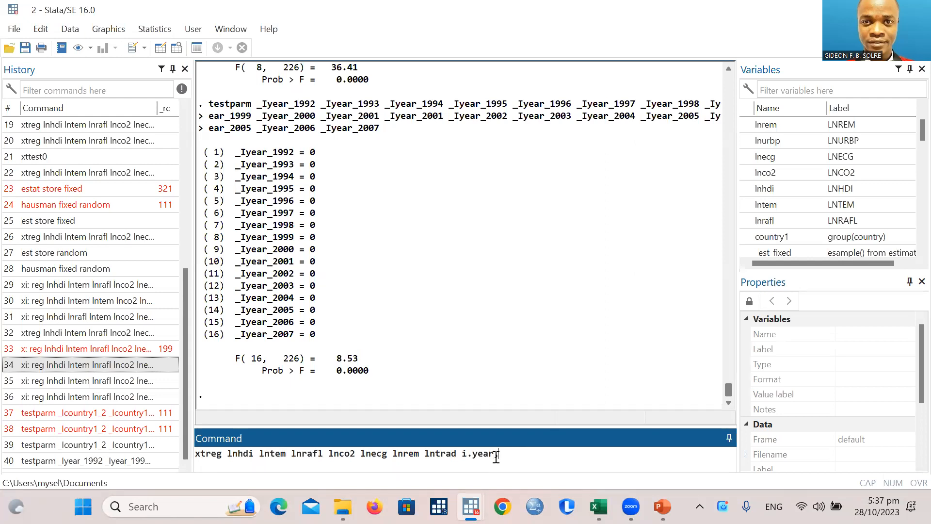
pyautogui.write('fe')
# - Review the earlier xtreg fixed-effects output and the dummy-variable regressions for country and year, comparing their coefficients
pyautogui.scroll(5, 495, 283)
pyautogui.scroll(10, 495, 283)
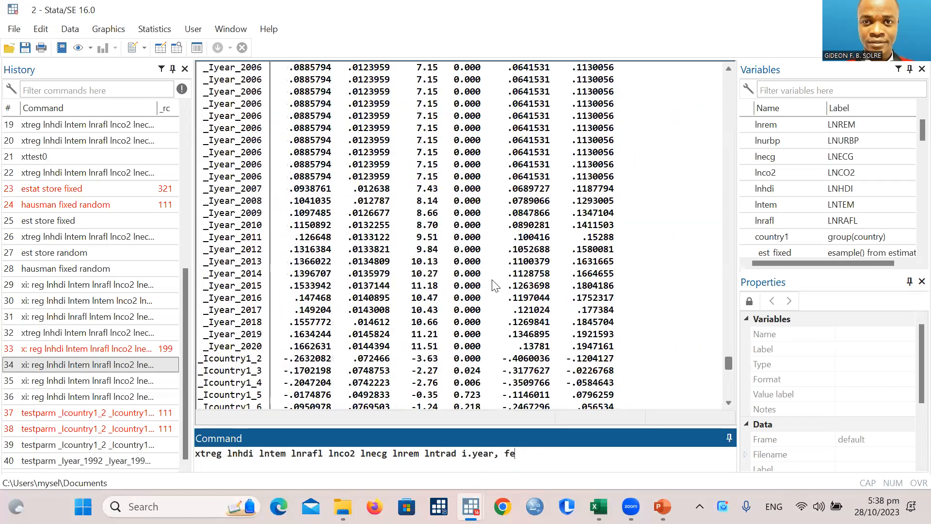
pyautogui.scroll(15, 494, 284)
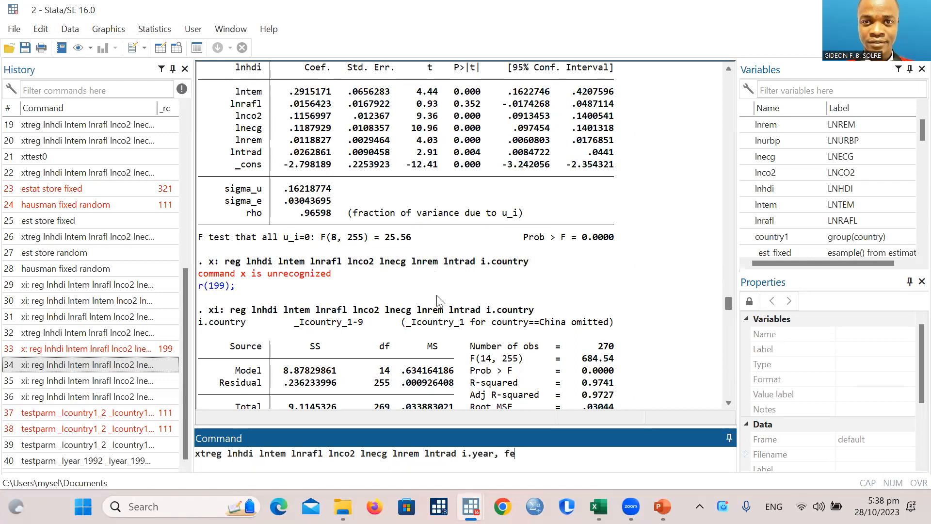
pyautogui.scroll(3, 438, 296)
pyautogui.scroll(1, 441, 301)
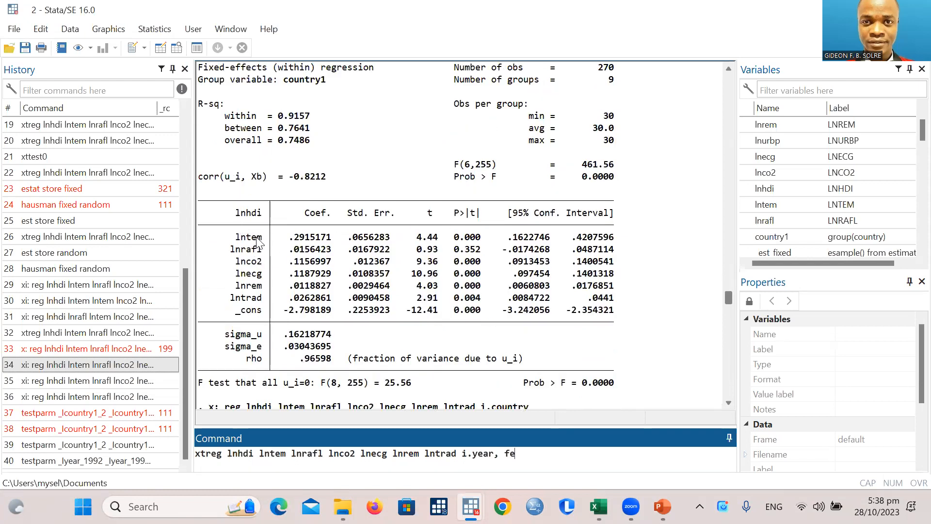
pyautogui.scroll(2, 254, 225)
pyautogui.scroll(1, 254, 225)
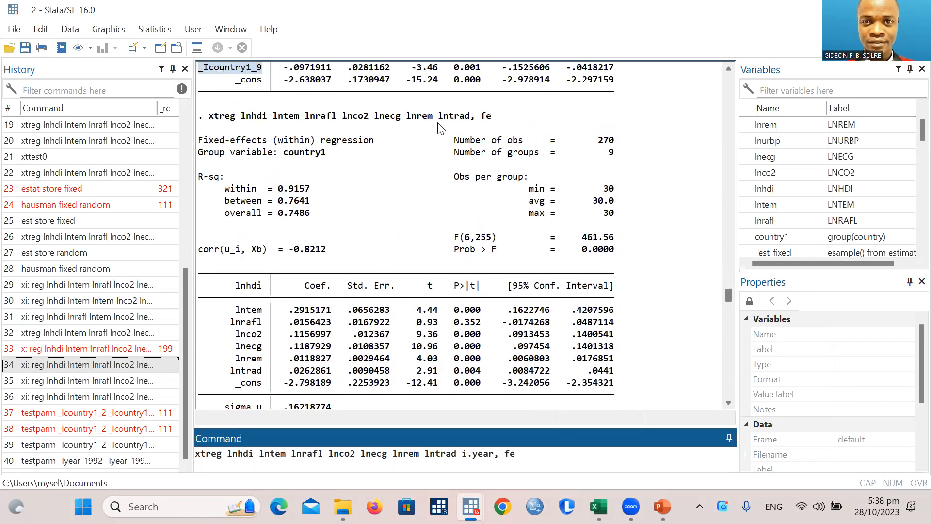
pyautogui.scroll(-5, 392, 253)
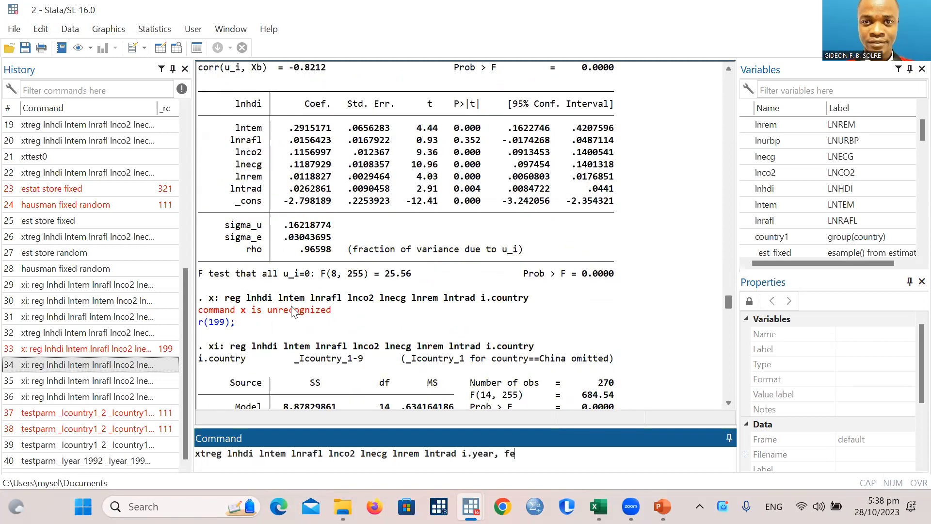
pyautogui.scroll(-1, 407, 347)
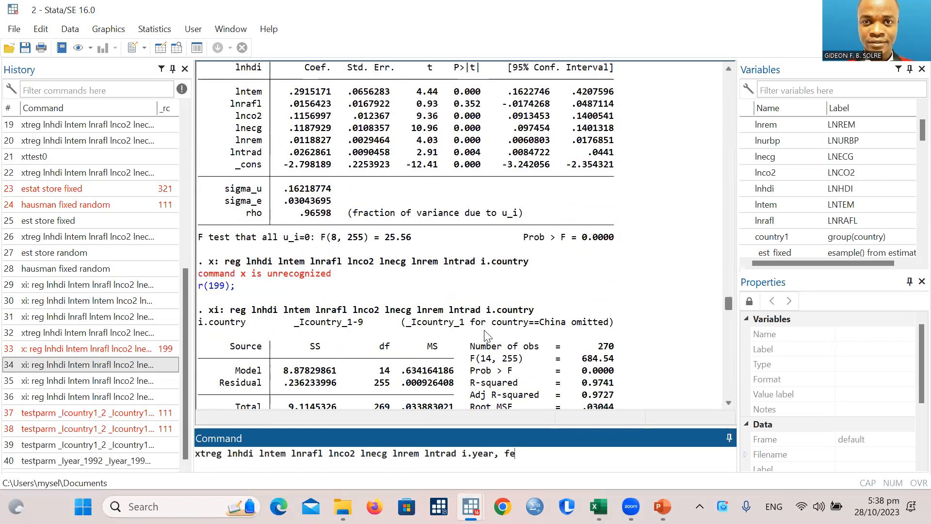
pyautogui.scroll(-3, 373, 350)
pyautogui.scroll(-1, 372, 350)
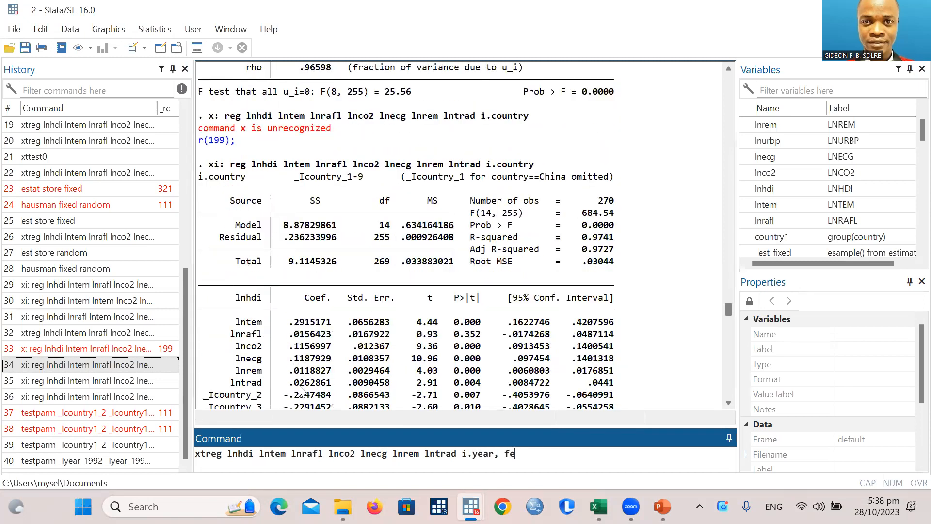
pyautogui.scroll(-10, 310, 370)
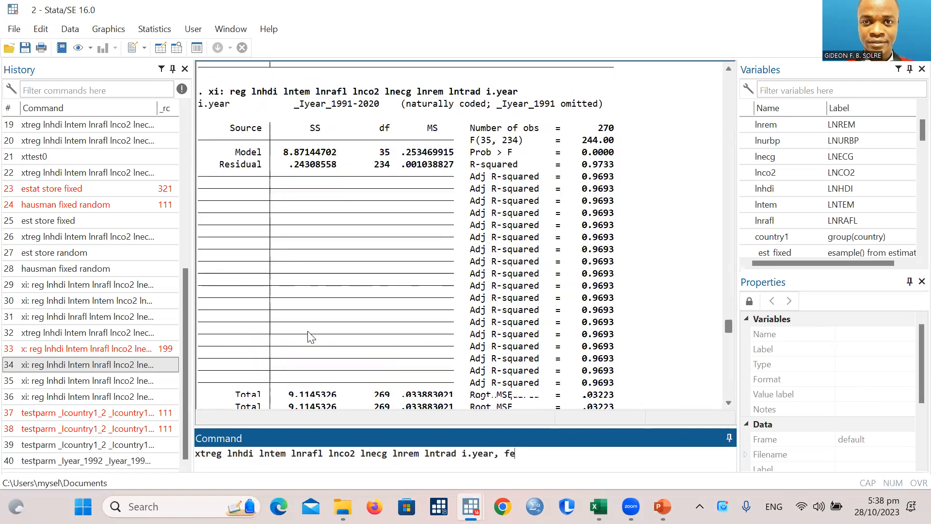
pyautogui.scroll(-15, 306, 345)
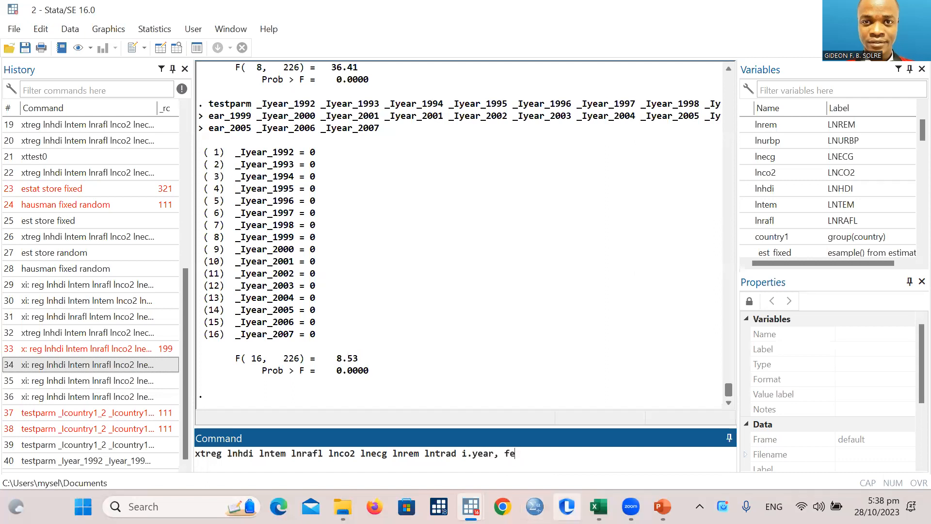
# - Run the two-way fixed-effects regression xtreg lnhdi lntem lnrafl lnco2 lnecg lnrem lntrad i.year, fe
pyautogui.press('Return')
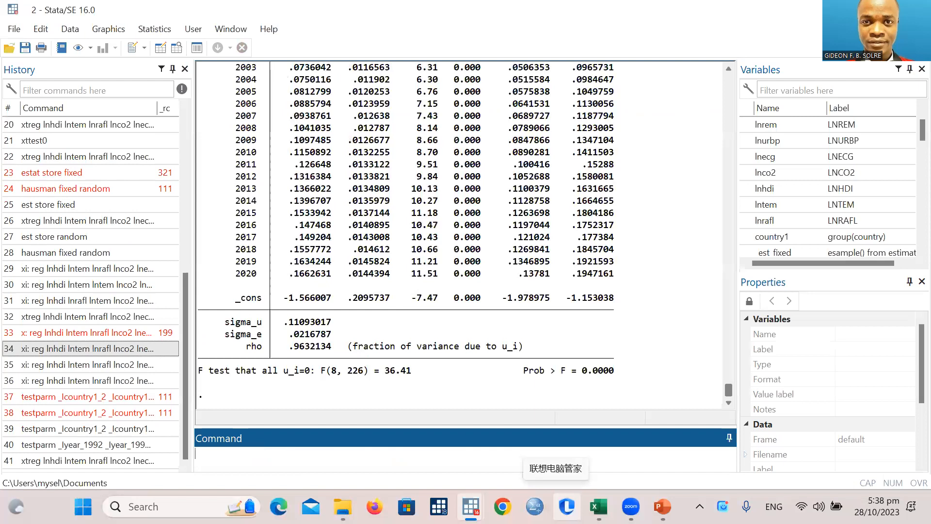
pyautogui.scroll(3, 478, 329)
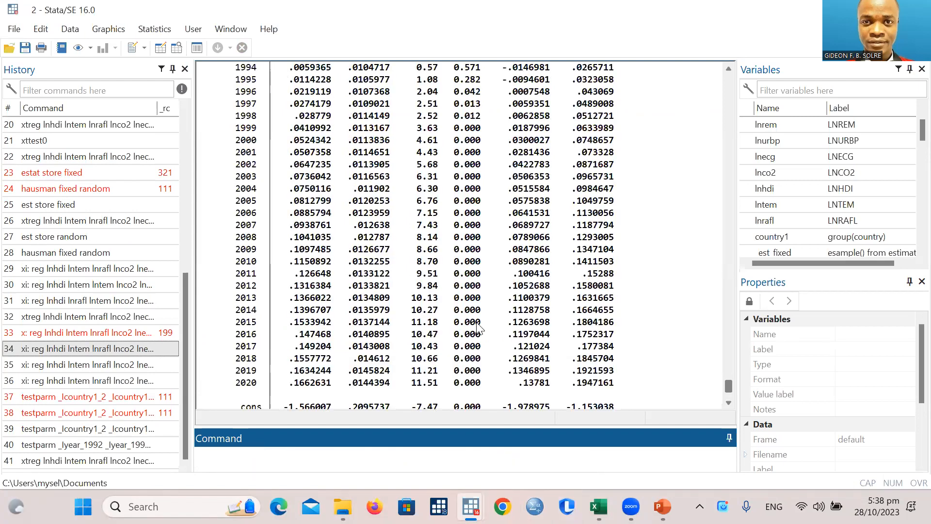
# - Examine the two-way fixed-effects output, covering the model statistics, the regressor coefficients and the year dummies
pyautogui.scroll(7, 478, 329)
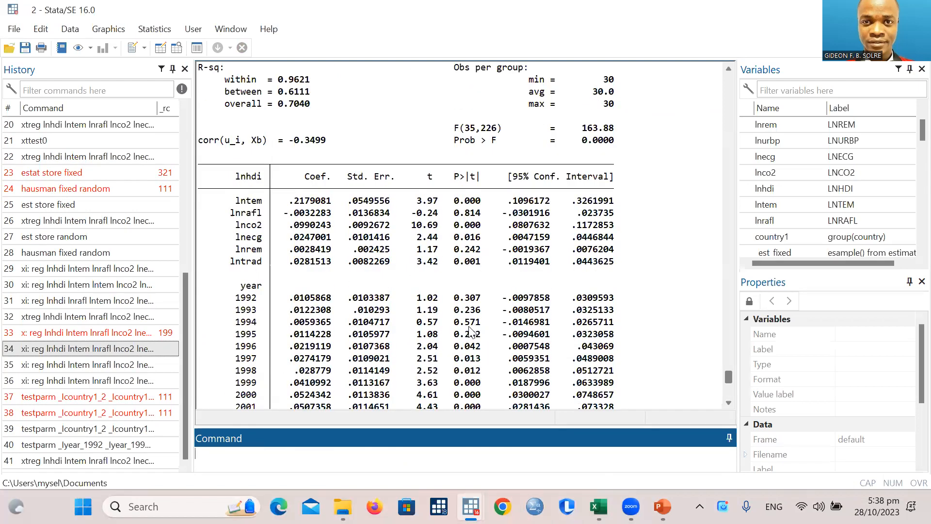
pyautogui.scroll(2, 280, 165)
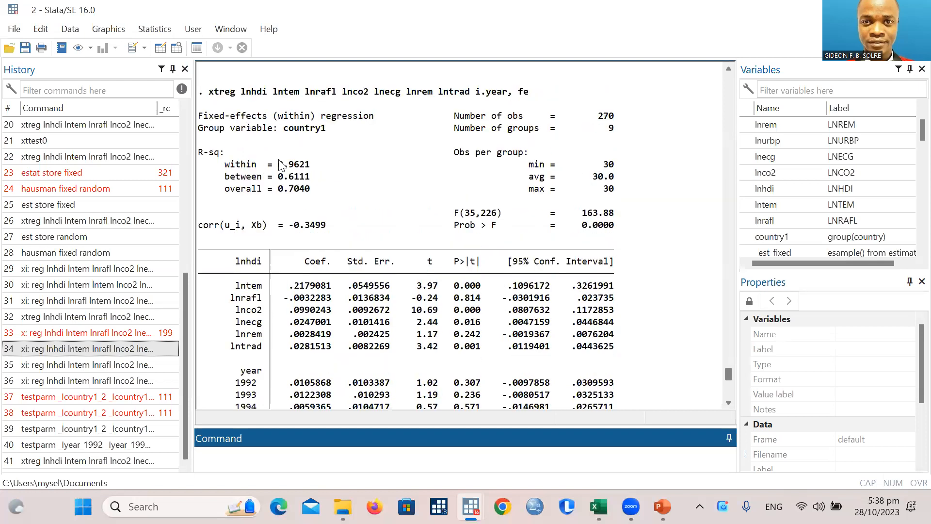
pyautogui.scroll(1, 281, 165)
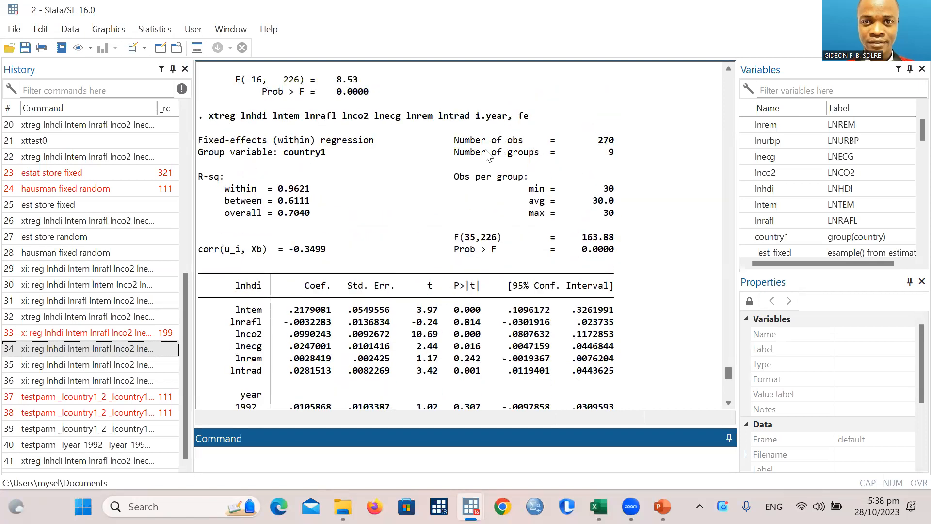
pyautogui.scroll(-1, 345, 322)
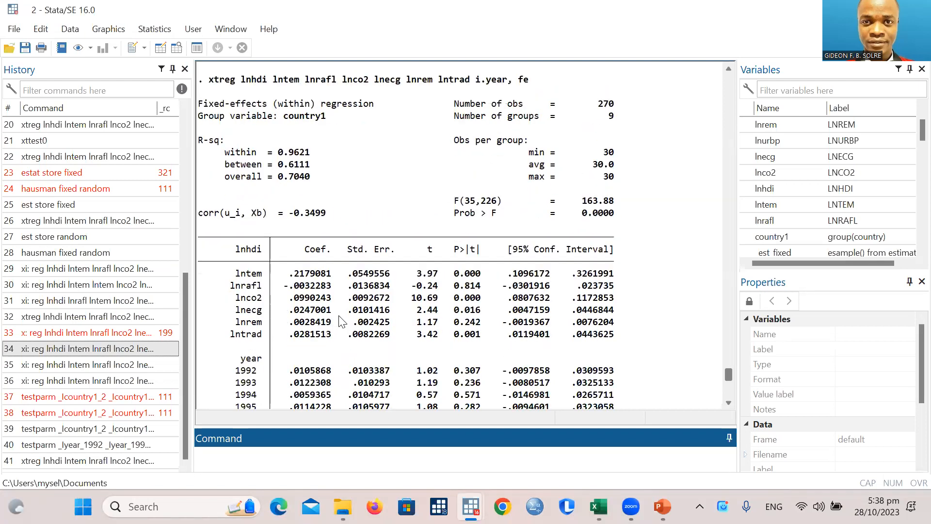
pyautogui.scroll(1, 342, 322)
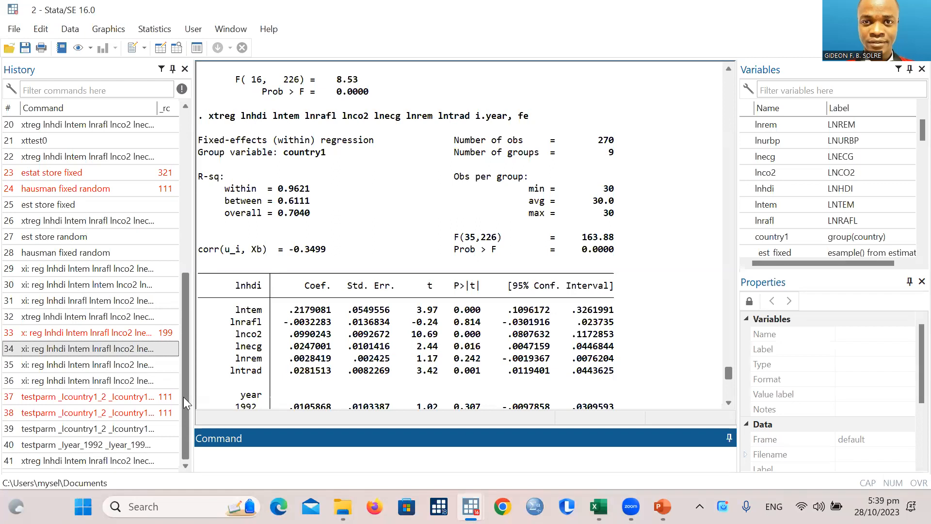
# - Recall the last xtreg command, replace "i.year, fe" with ", re", and run xtreg lnhdi lntem lnrafl lnco2 lnecg lnrem lntrad, re
pyautogui.click(149, 463)
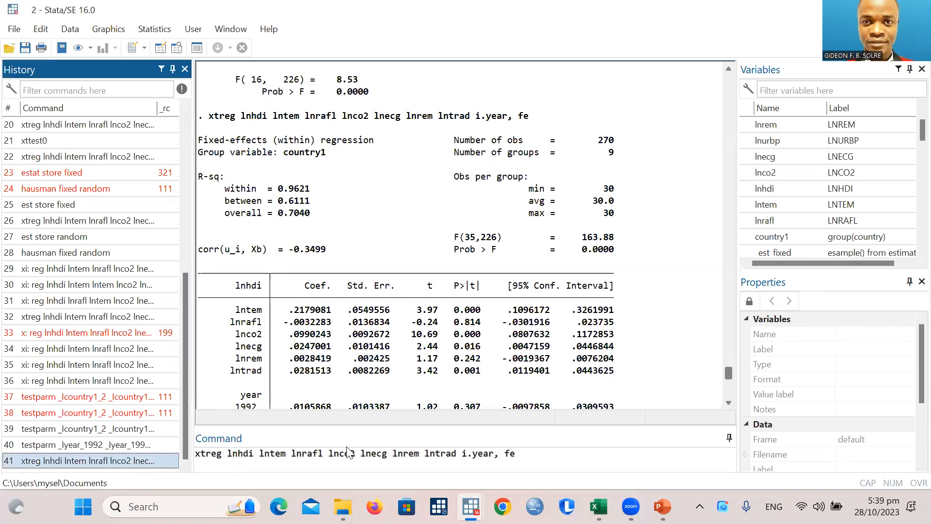
pyautogui.click(510, 457)
pyautogui.press('BackSpace')
pyautogui.press('BackSpace')
pyautogui.press('BackSpace')
pyautogui.press('BackSpace')
pyautogui.press('BackSpace')
pyautogui.press('BackSpace')
pyautogui.press('BackSpace')
pyautogui.press('BackSpace')
pyautogui.press('BackSpace')
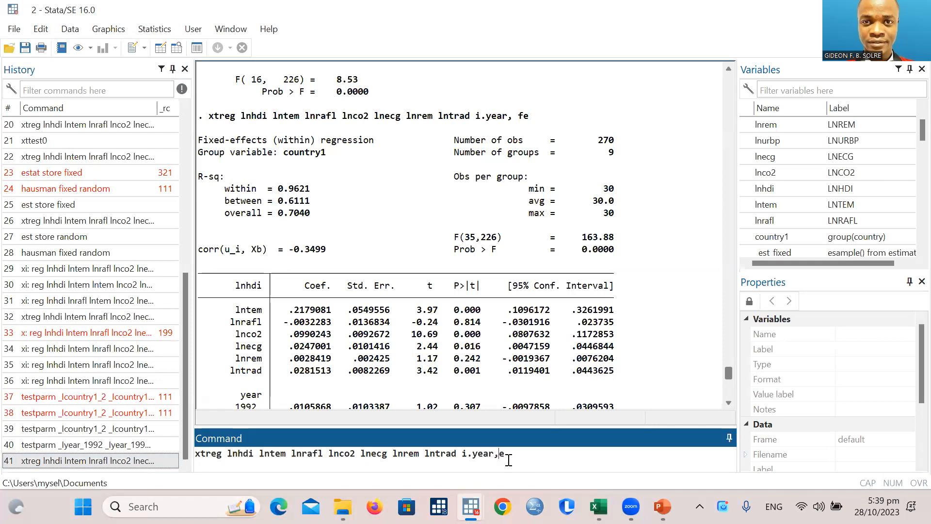
pyautogui.press('BackSpace')
pyautogui.write(', r')
pyautogui.press('Return')
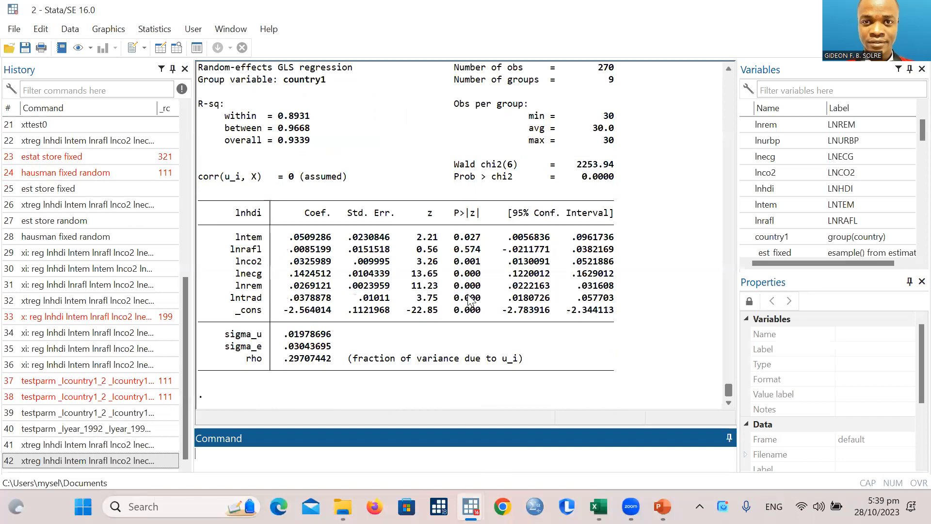
# - Compare the random-effects results with the two-way fixed-effects output and the earlier dummy-variable tests, checking R-squared, coefficients and p-values
pyautogui.scroll(20, 468, 301)
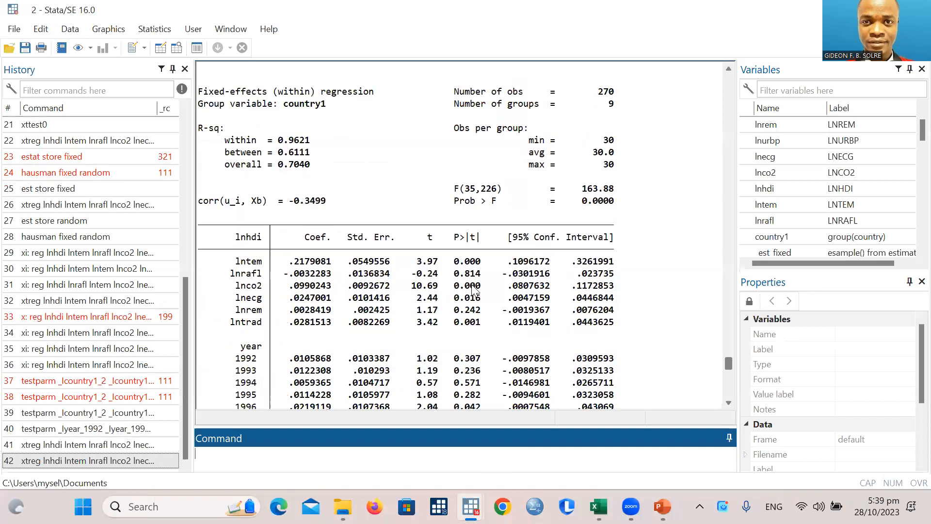
pyautogui.scroll(6, 468, 281)
pyautogui.scroll(8, 448, 285)
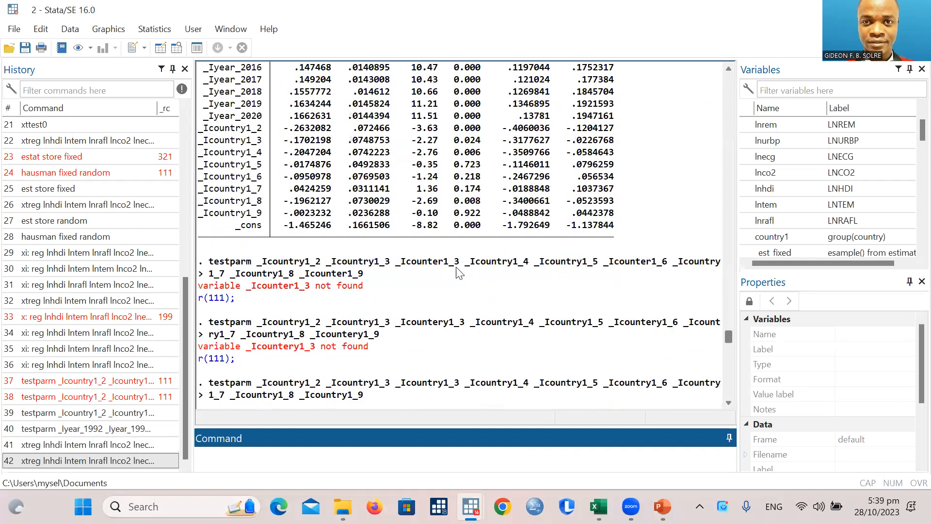
pyautogui.scroll(-20, 449, 297)
pyautogui.scroll(-18, 448, 297)
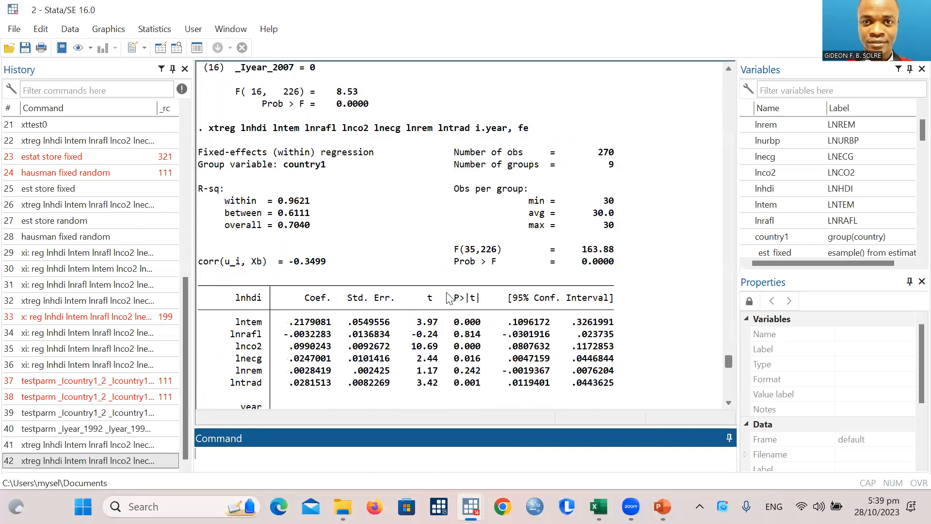
pyautogui.scroll(-9, 400, 285)
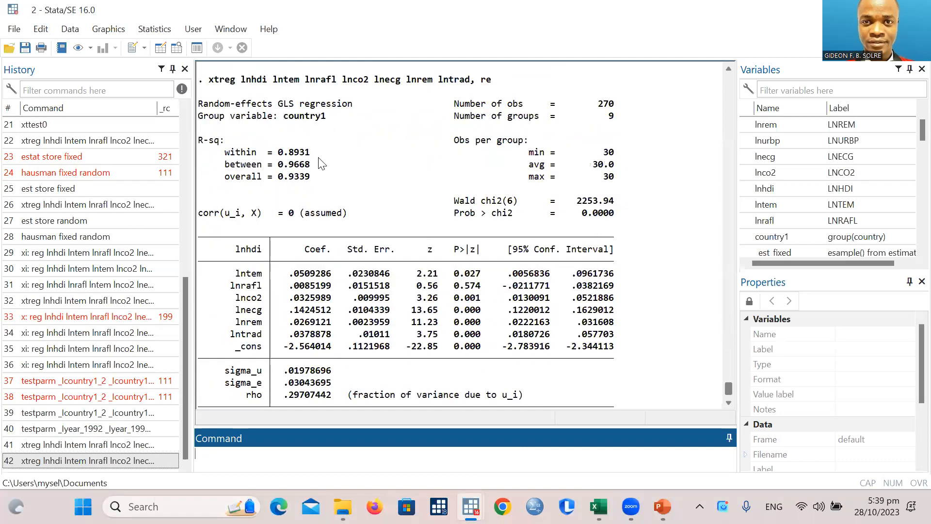
pyautogui.scroll(-1, 344, 194)
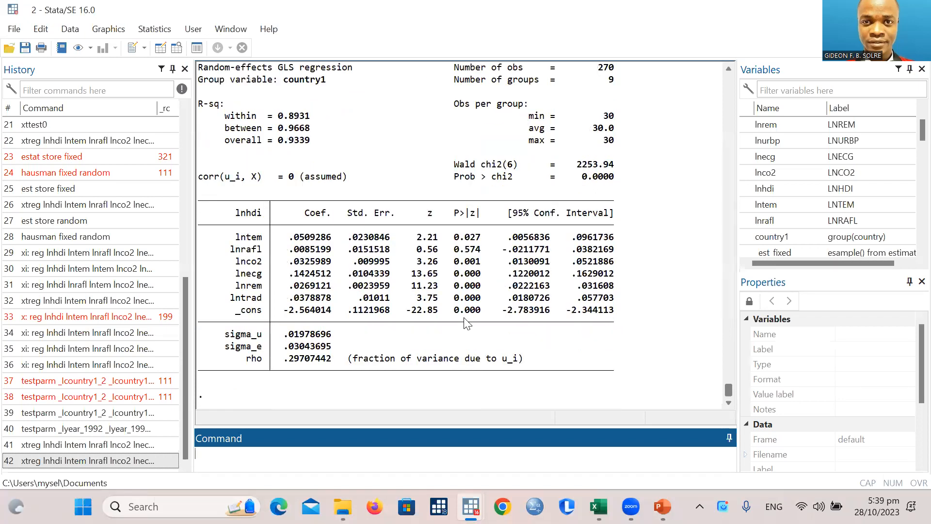
pyautogui.scroll(5, 517, 326)
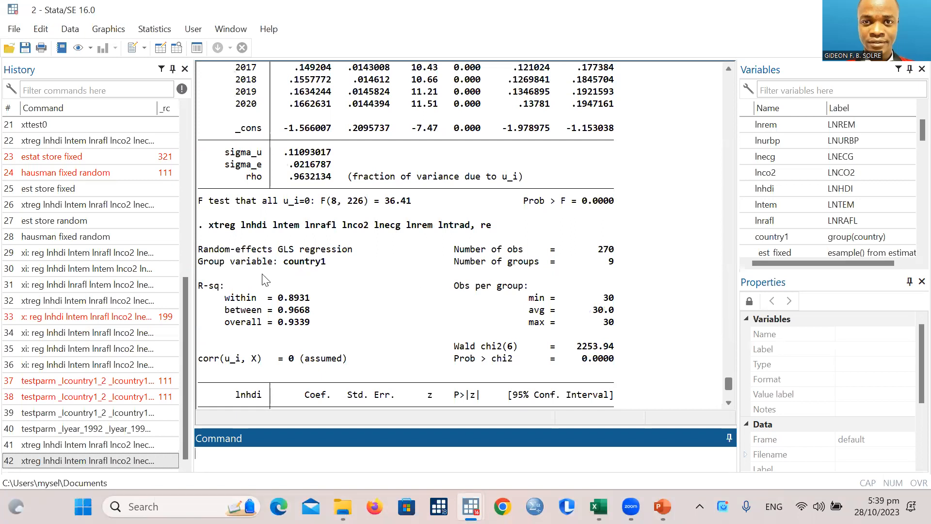
pyautogui.scroll(7, 426, 243)
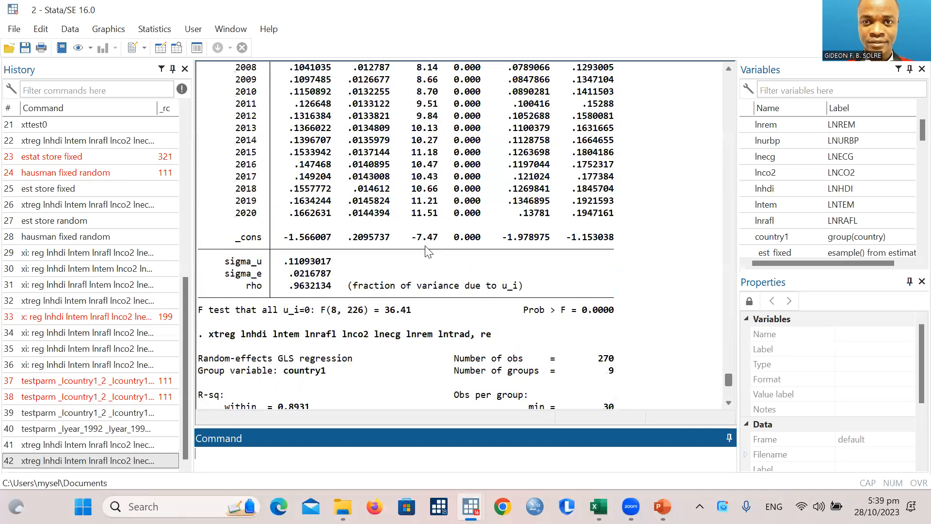
pyautogui.scroll(15, 426, 249)
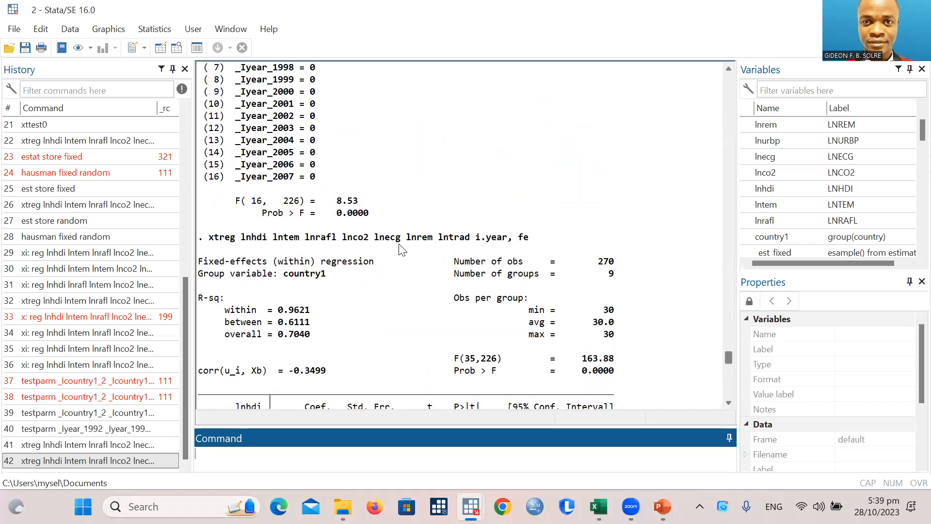
pyautogui.moveTo(398, 240); pyautogui.dragTo(399, 243)
pyautogui.click(371, 400)
pyautogui.scroll(-15, 372, 401)
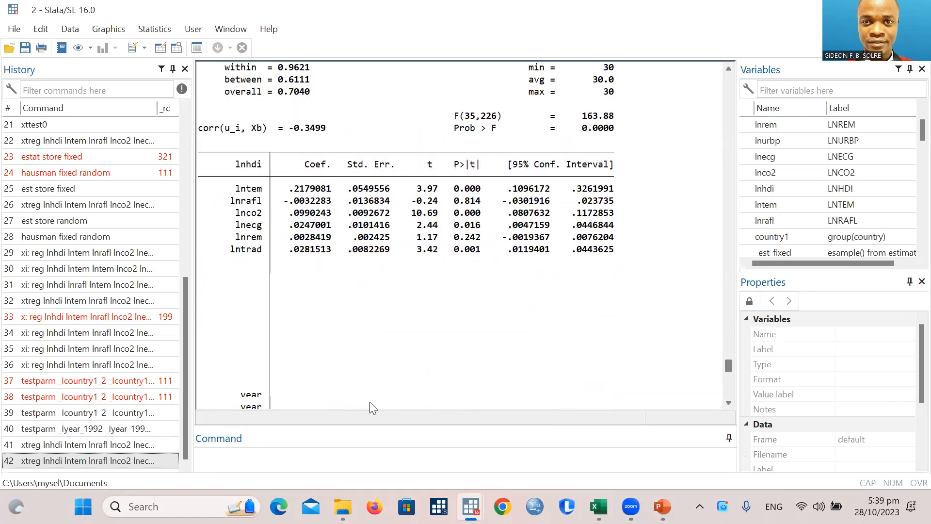
pyautogui.scroll(-15, 371, 399)
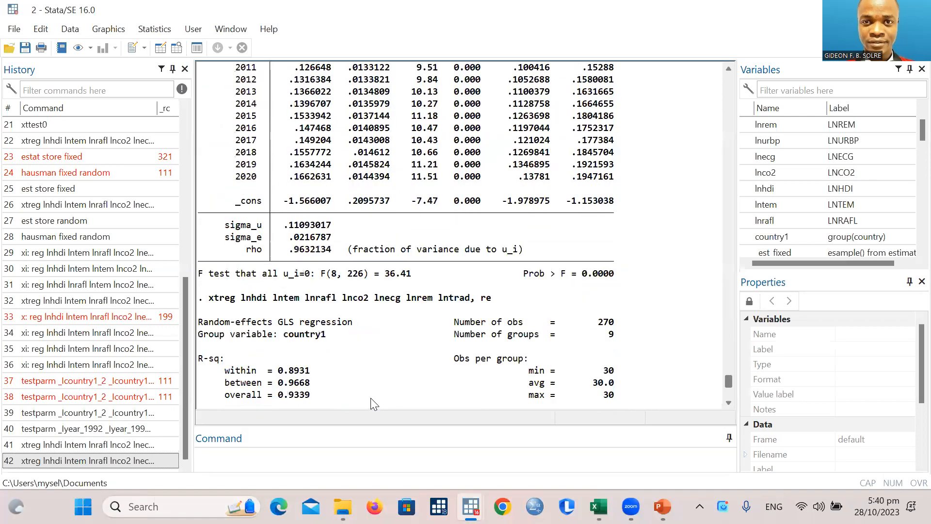
# - Run the Hausman specification test comparing the stored estimates with hausman fixed random
pyautogui.click(358, 458)
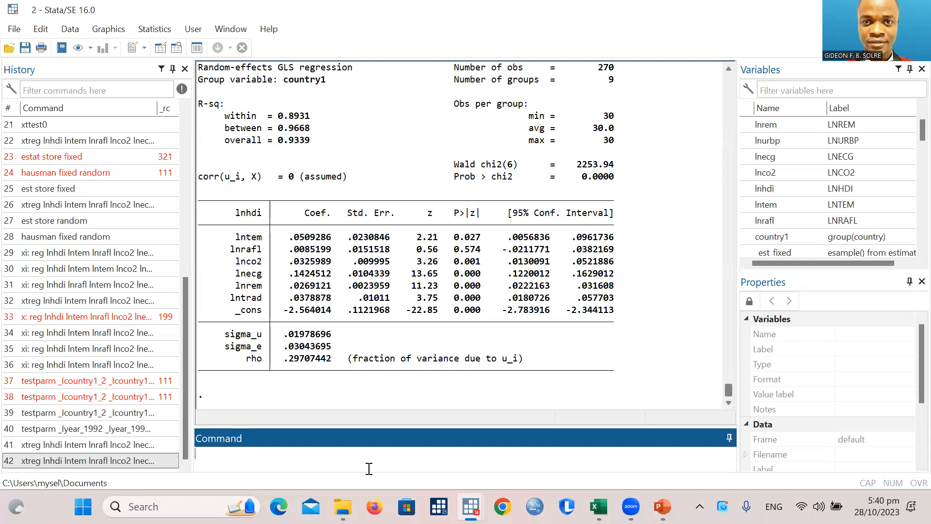
pyautogui.write('hausman fixed rain')
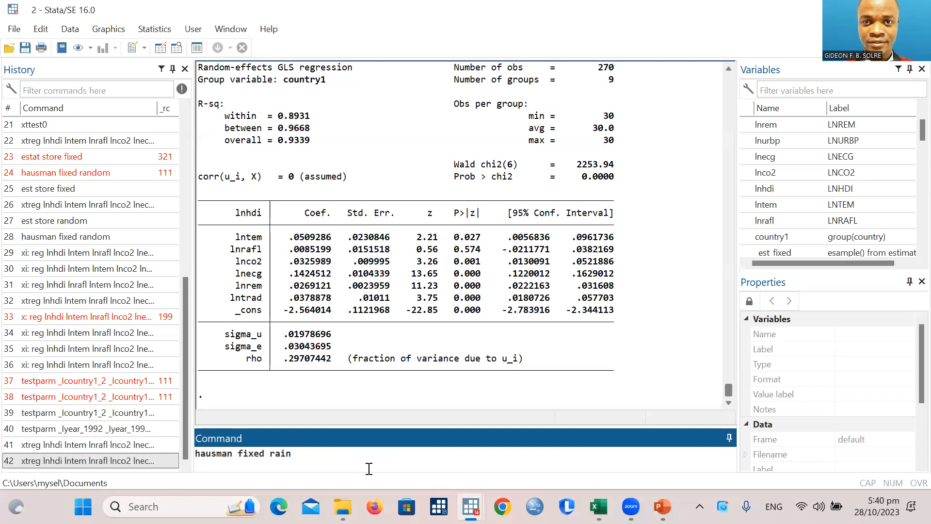
pyautogui.press('BackSpace')
pyautogui.press('BackSpace')
pyautogui.write('ndom')
pyautogui.press('Return')
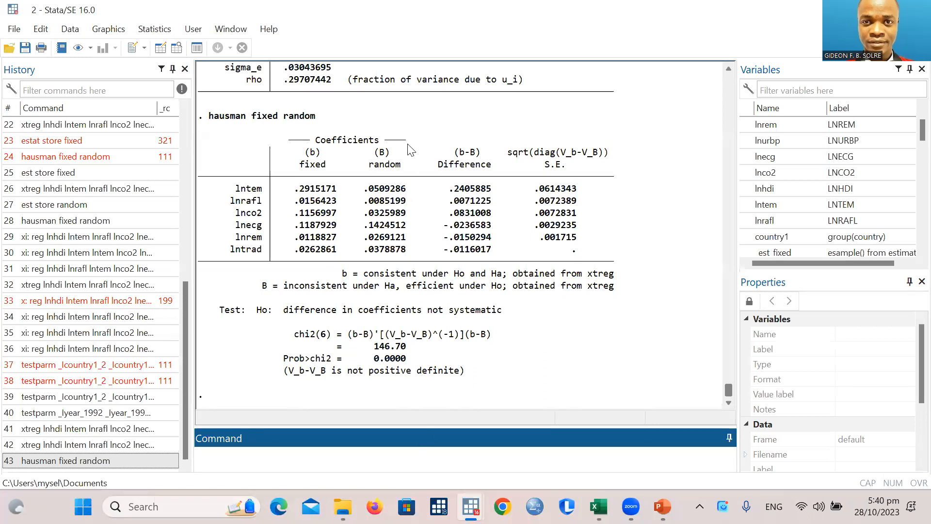
# - Review the Hausman test table against the preceding random-effects and two-way fixed-effects regression outputs
pyautogui.scroll(3, 416, 234)
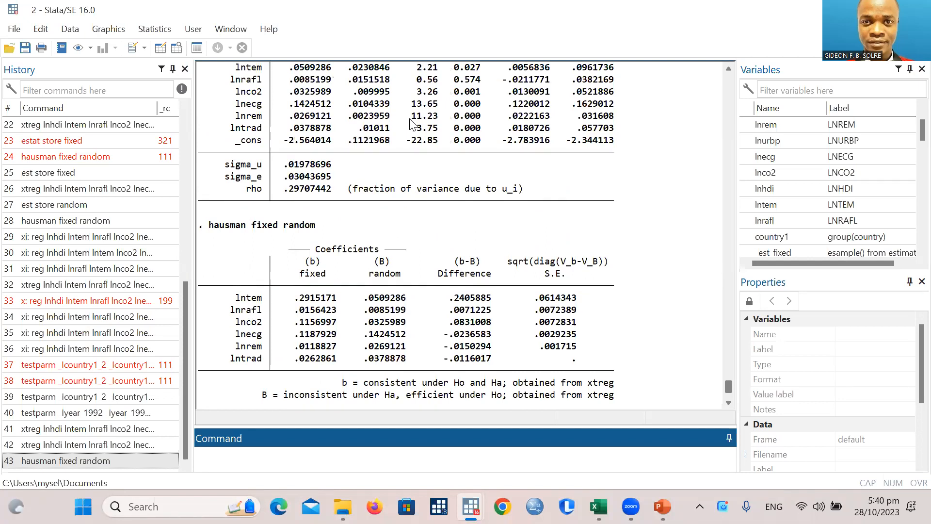
pyautogui.scroll(2, 436, 218)
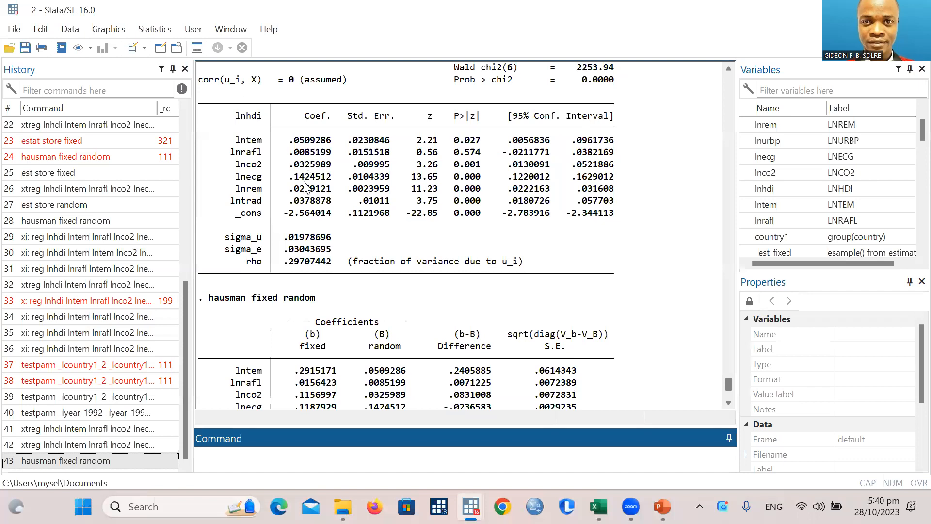
pyautogui.scroll(1, 305, 186)
pyautogui.scroll(20, 305, 186)
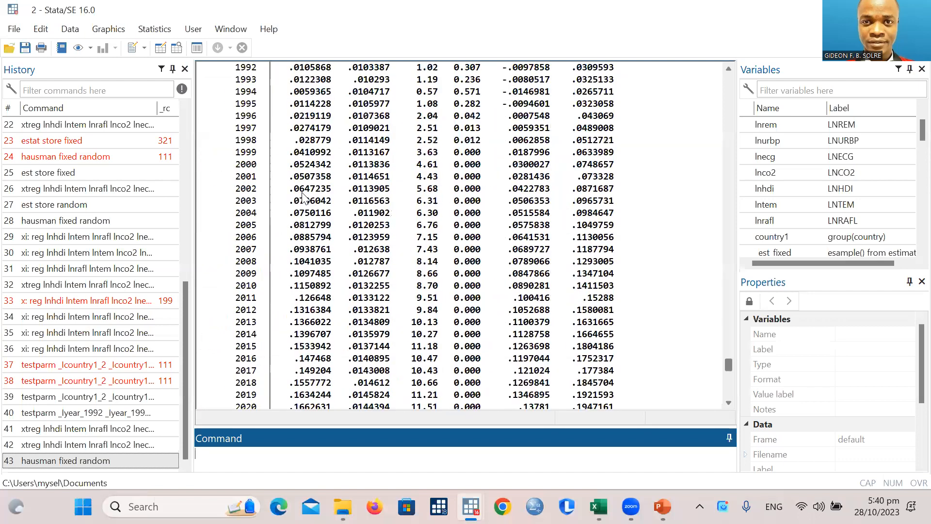
pyautogui.scroll(3, 300, 210)
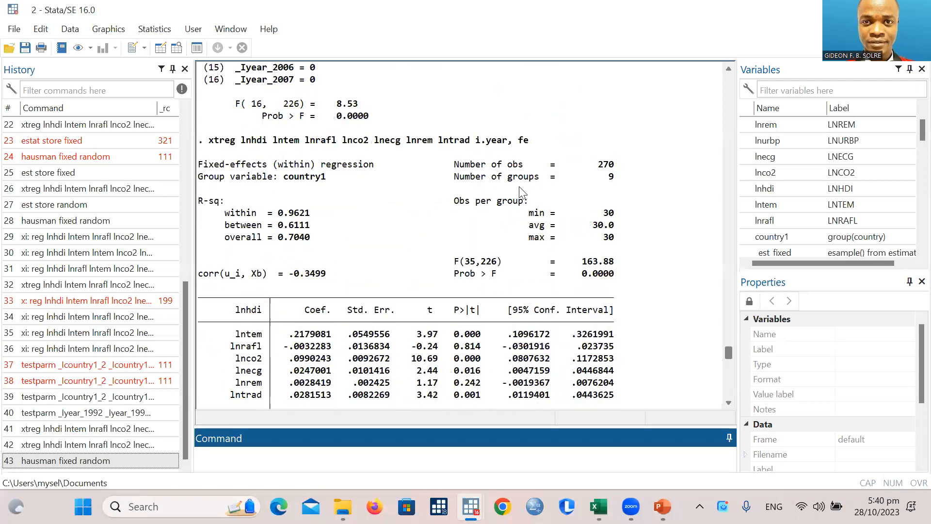
pyautogui.scroll(-5, 547, 154)
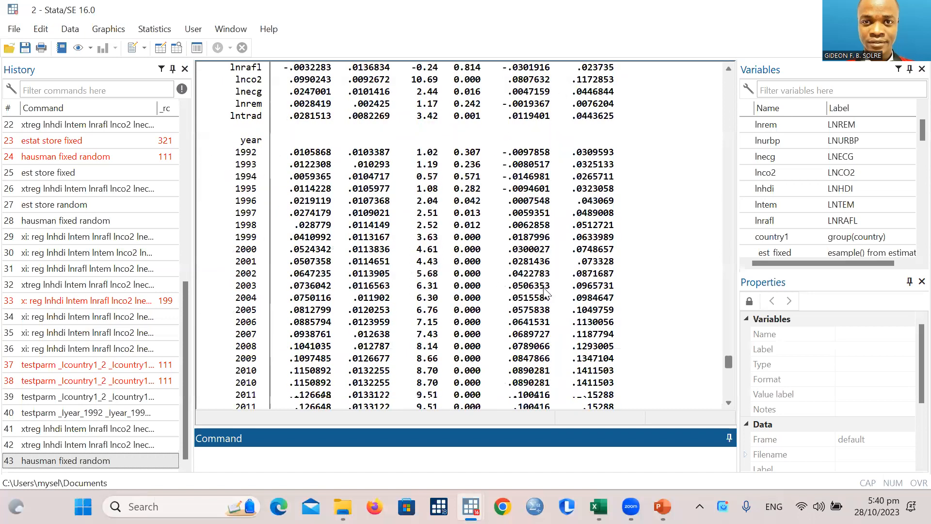
pyautogui.scroll(-15, 544, 297)
pyautogui.scroll(-6, 544, 296)
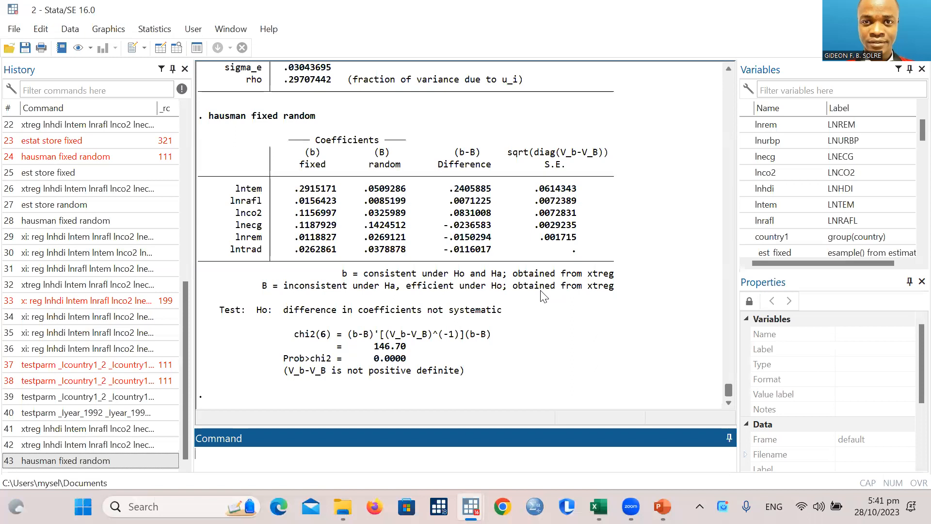
pyautogui.click(553, 116)
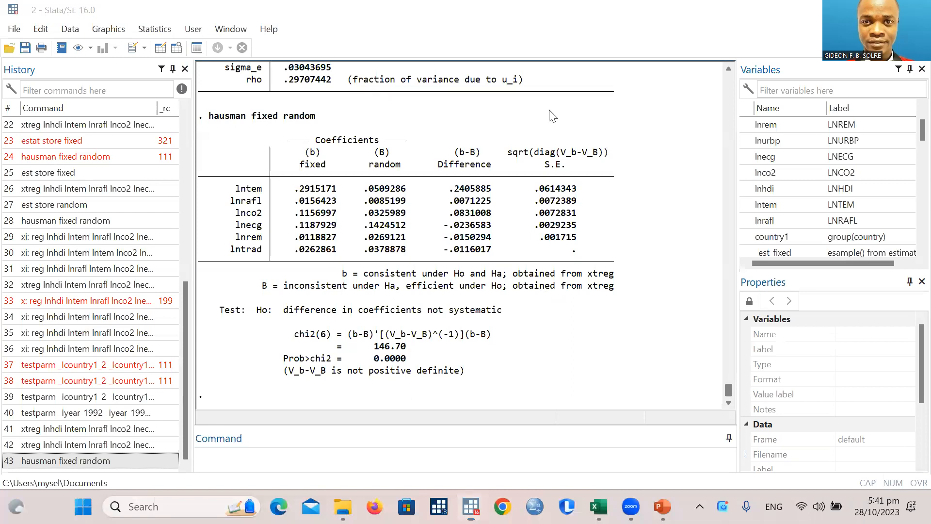
pyautogui.click(549, 111)
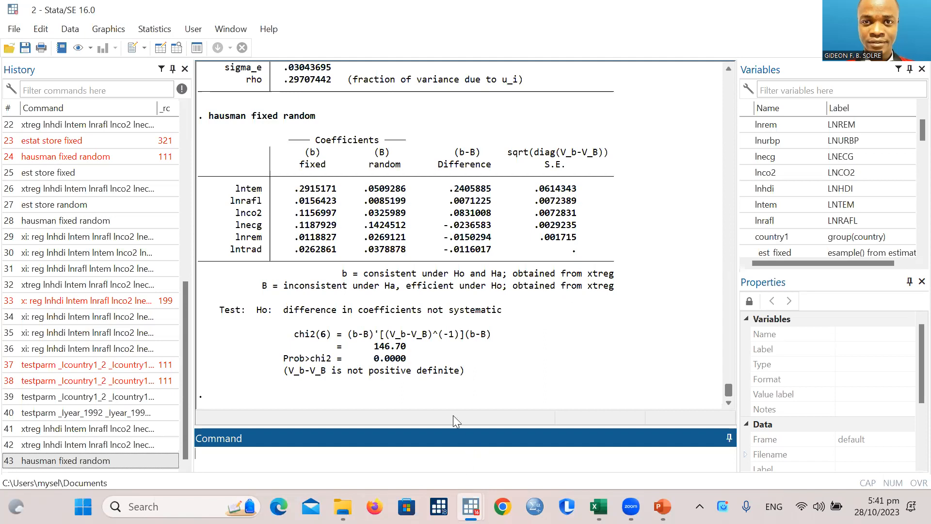
pyautogui.scroll(8, 438, 379)
pyautogui.scroll(9, 438, 379)
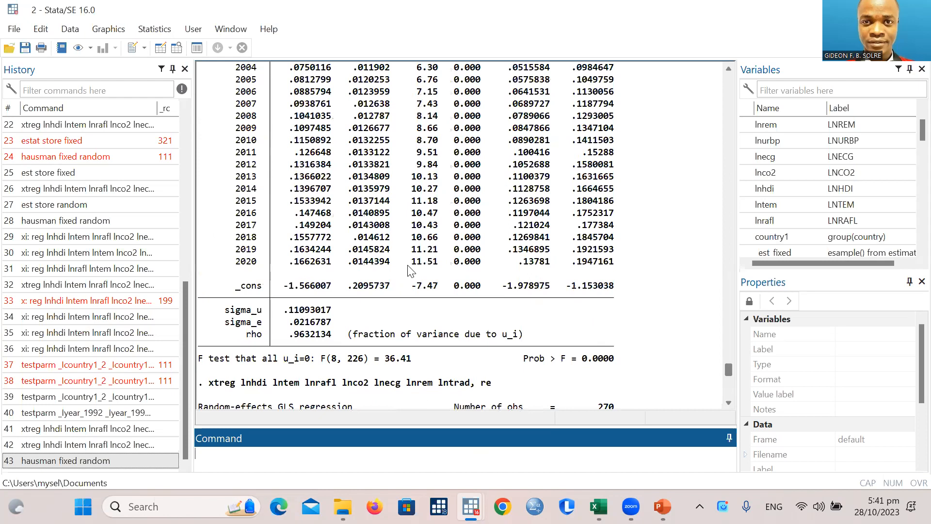
pyautogui.scroll(4, 409, 270)
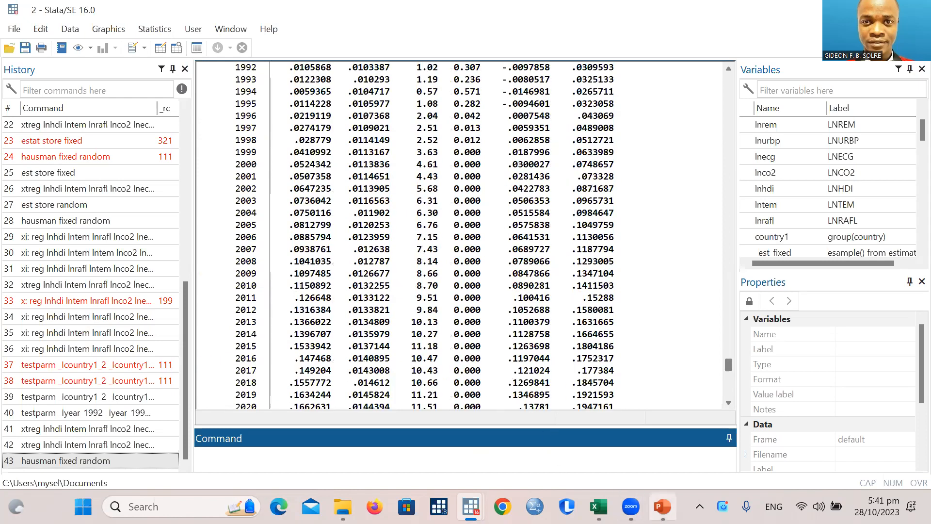
# - Switch to the PowerPoint presentation, browse the panel-data estimation slides, and select slide 18 with the regression-lines graph
pyautogui.click(662, 506)
pyautogui.scroll(-3, 102, 380)
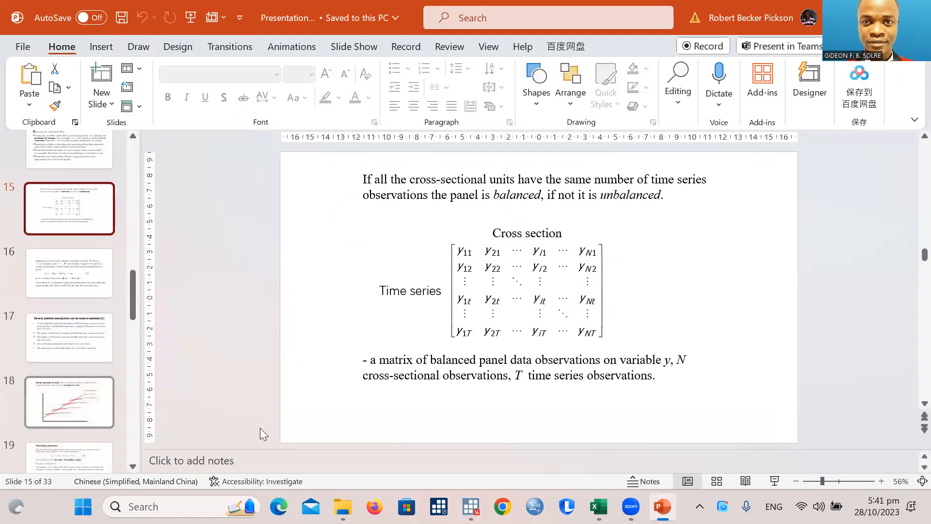
pyautogui.scroll(-7, 190, 434)
pyautogui.scroll(-2, 120, 416)
pyautogui.scroll(1, 120, 416)
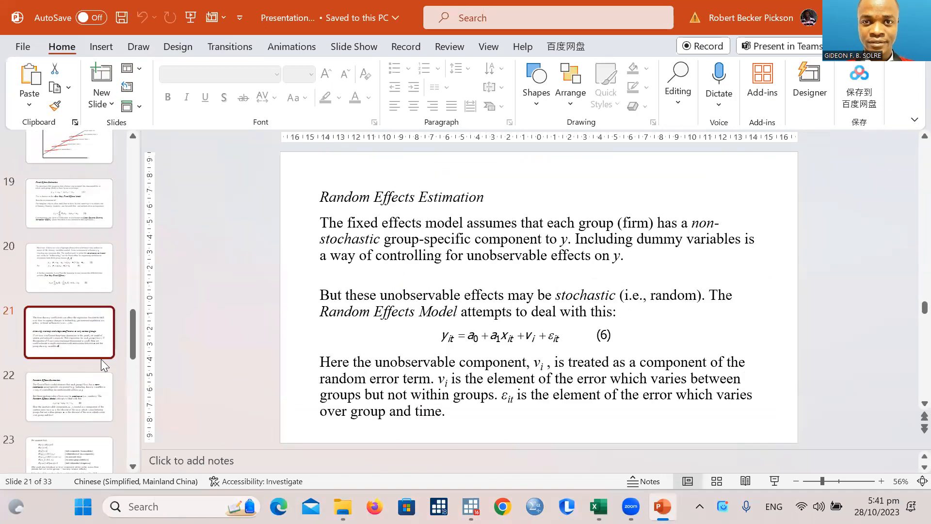
pyautogui.scroll(3, 111, 311)
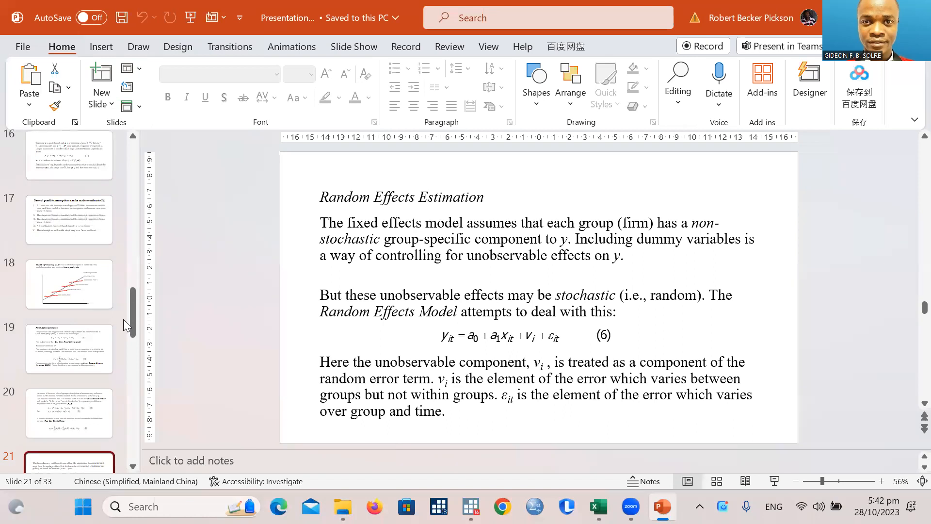
pyautogui.click(92, 292)
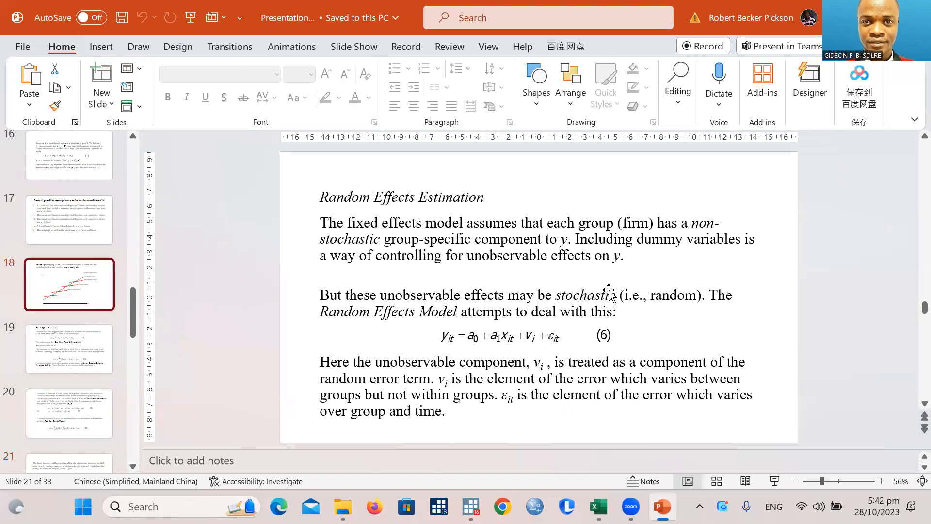
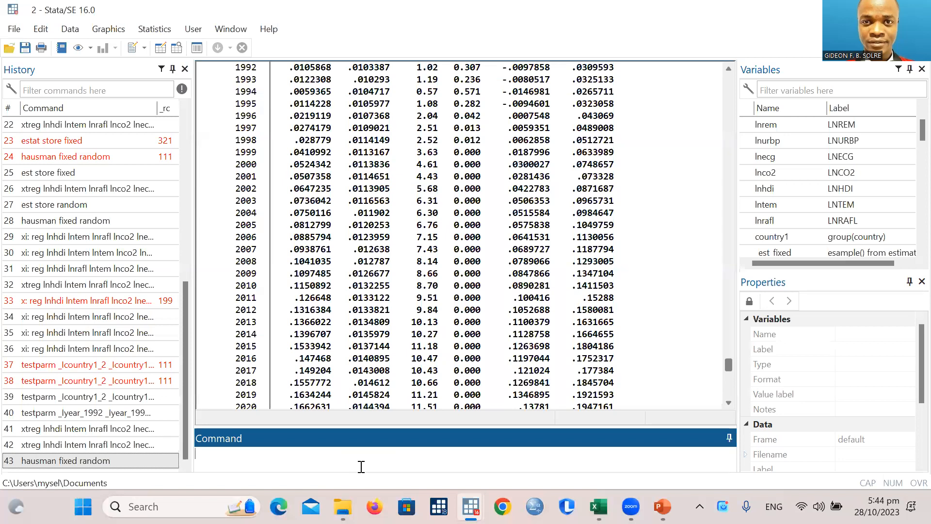
# - Switch to the PowerPoint presentation and review the pre-regression checklist on the Panel Data Analysis slide, highlighting the Endogeneity item
pyautogui.click(662, 507)
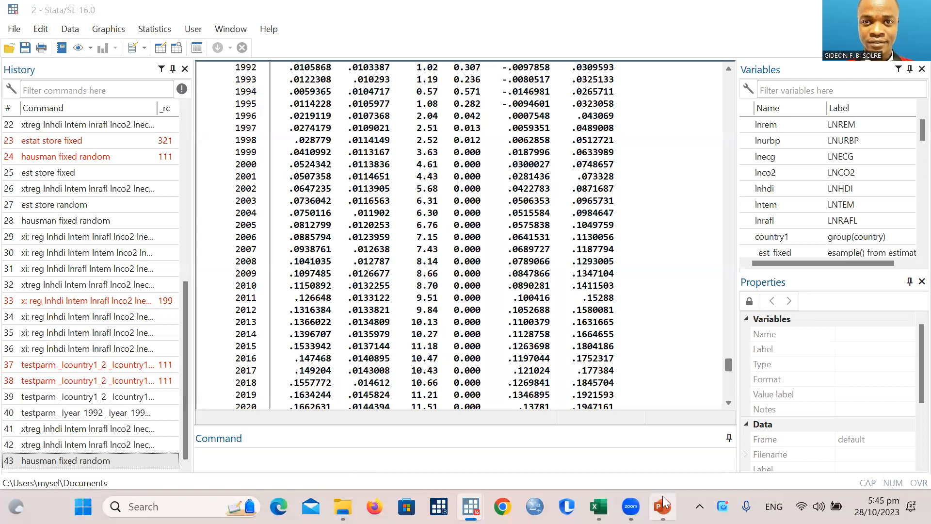
pyautogui.moveTo(433, 323); pyautogui.dragTo(357, 321)
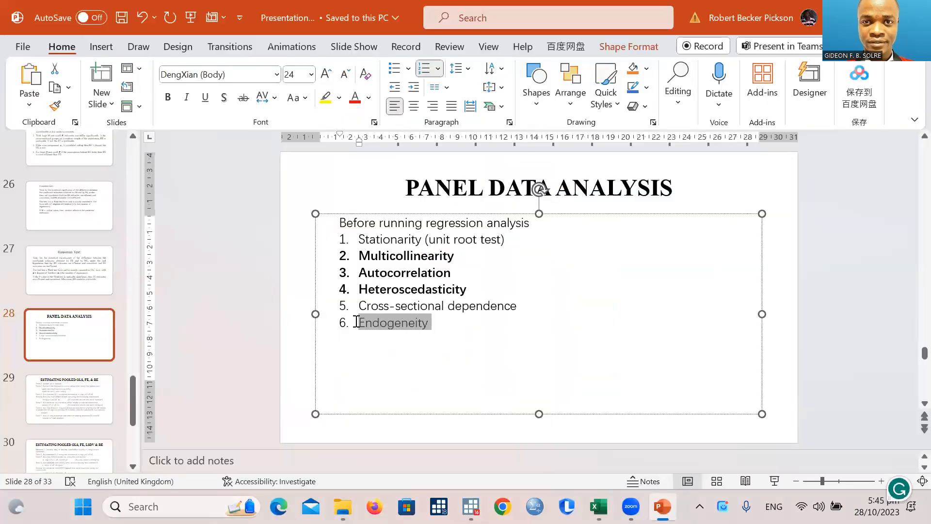
pyautogui.click(359, 256)
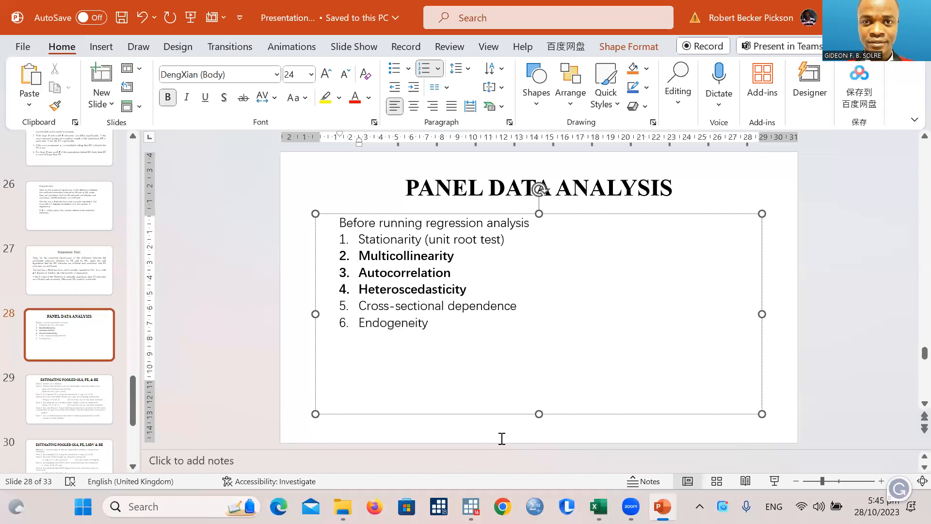
# - Switch to Stata and install the xtdolshm and ltimbimata packages from SSC
pyautogui.moveTo(471, 506)
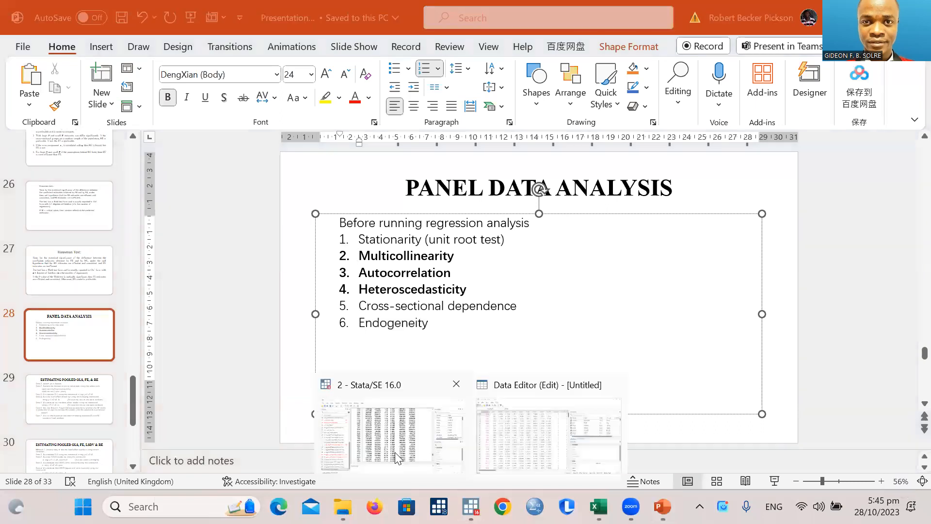
pyautogui.click(386, 453)
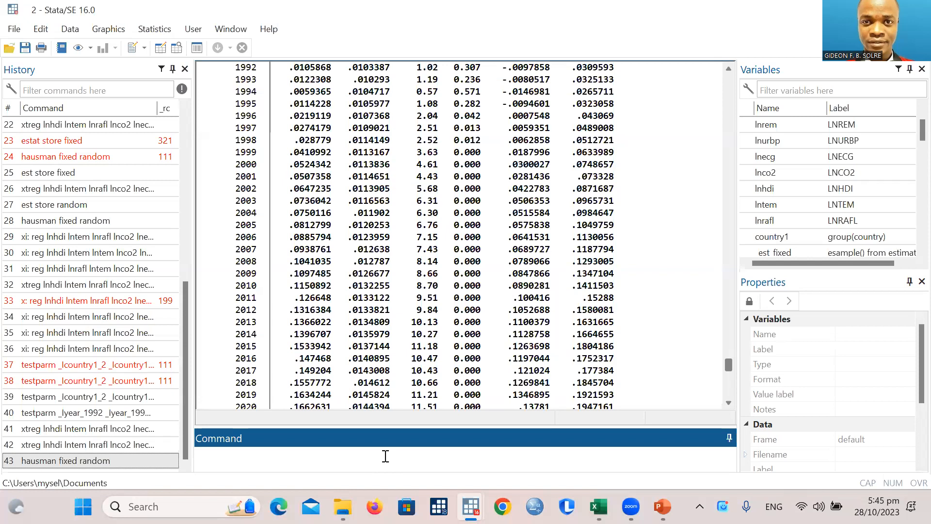
pyautogui.write('ssc install x')
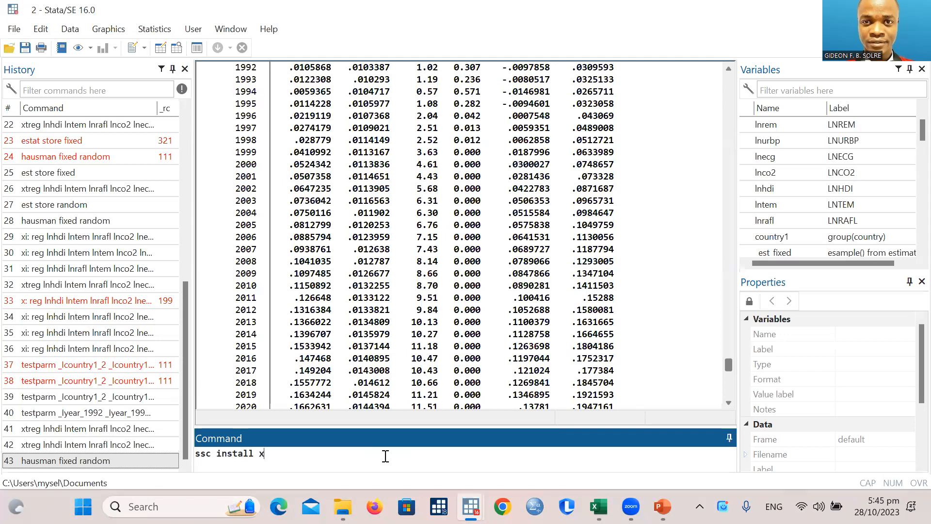
pyautogui.write('tdolshm')
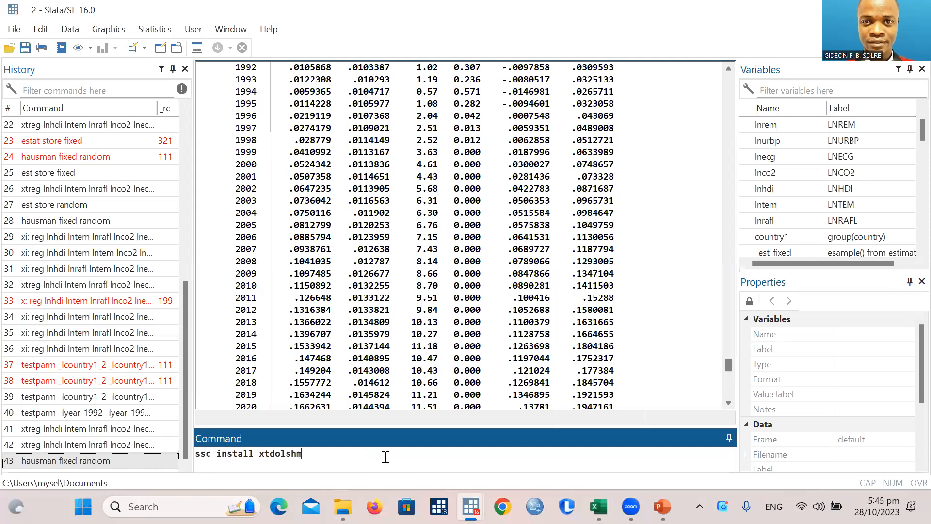
pyautogui.press('Return')
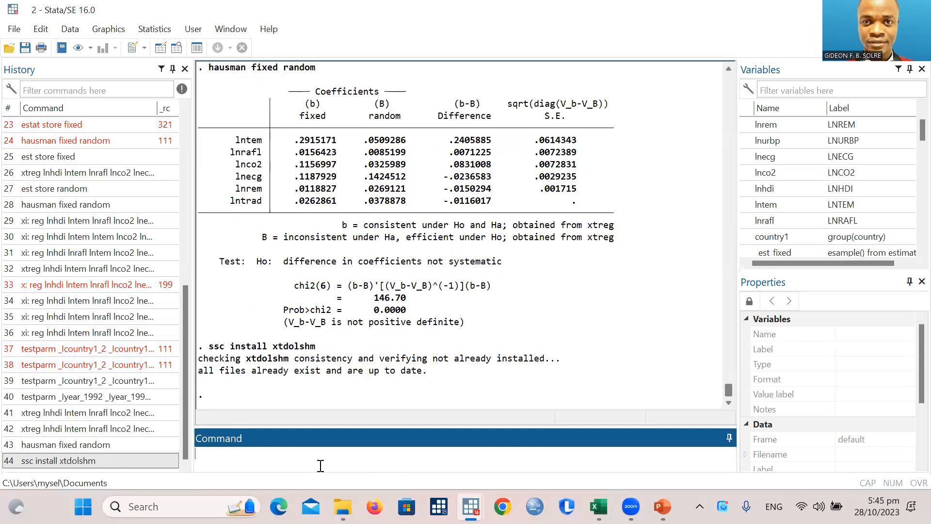
pyautogui.write('ssc install ltimbim')
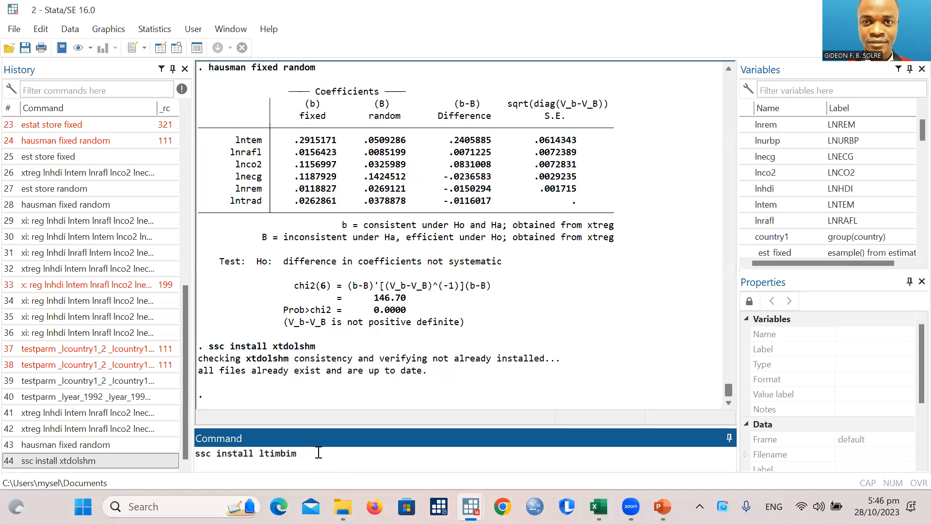
pyautogui.write('ata')
pyautogui.press('Return')
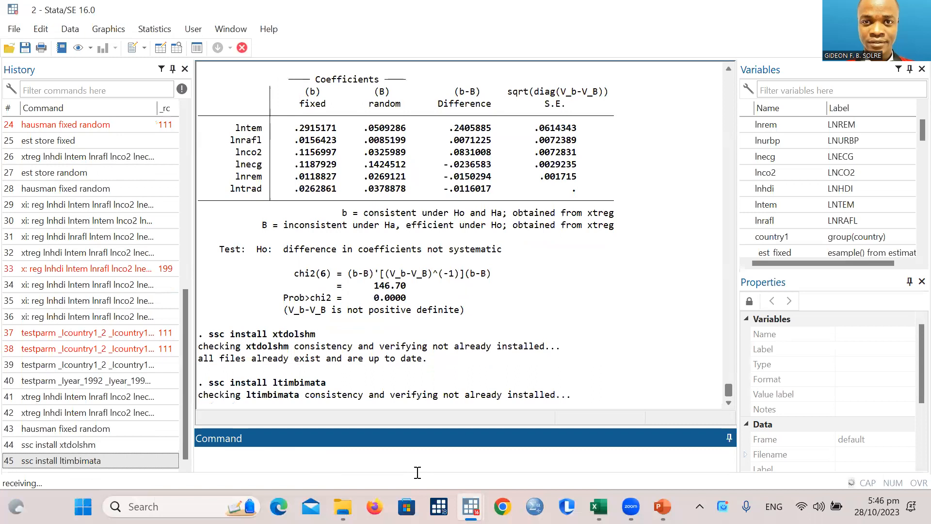
# - Estimate the panel DOLS model with xtdolshm lnhdi lntem lnrafl lnco2 lnecg lnrem lntrad, adapting the earlier fixed-effects command
pyautogui.click(148, 398)
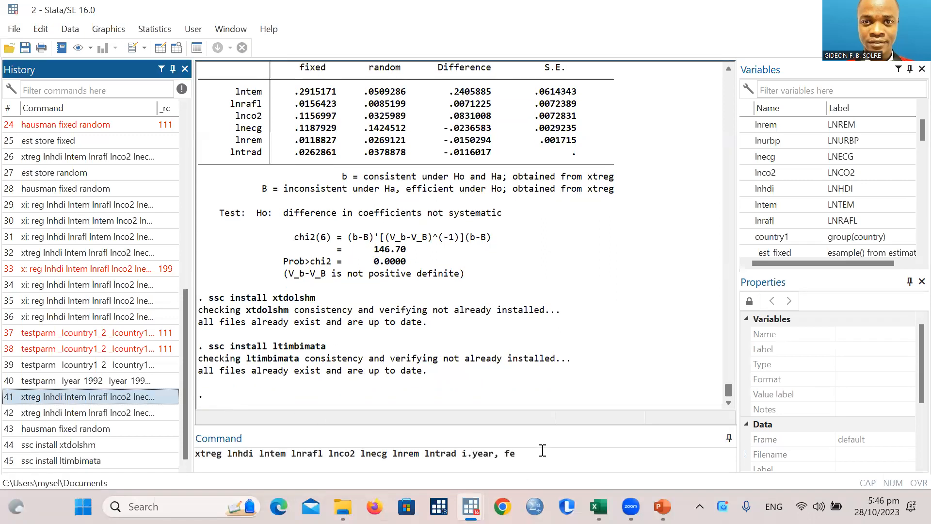
pyautogui.click(529, 458)
pyautogui.press('BackSpace')
pyautogui.press('BackSpace')
pyautogui.press('BackSpace')
pyautogui.press('BackSpace')
pyautogui.click(222, 454)
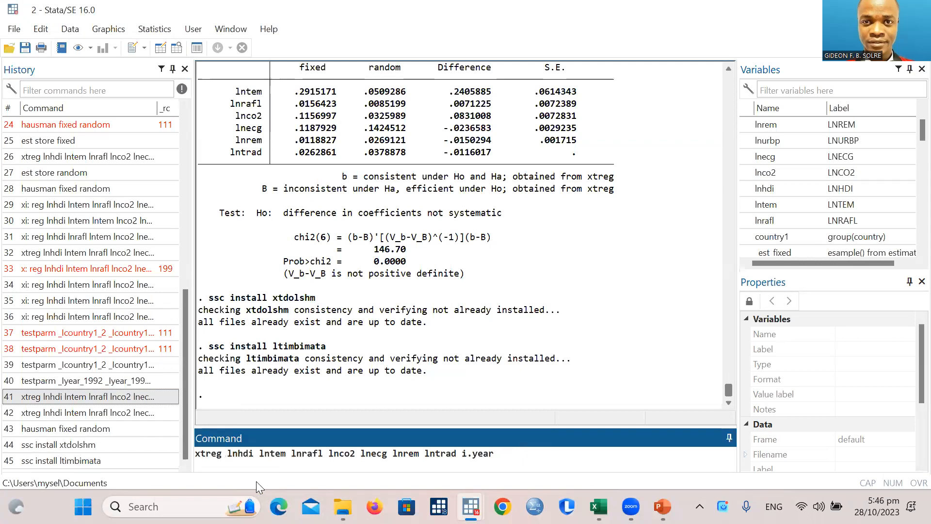
pyautogui.press('BackSpace')
pyautogui.press('BackSpace')
pyautogui.press('BackSpace')
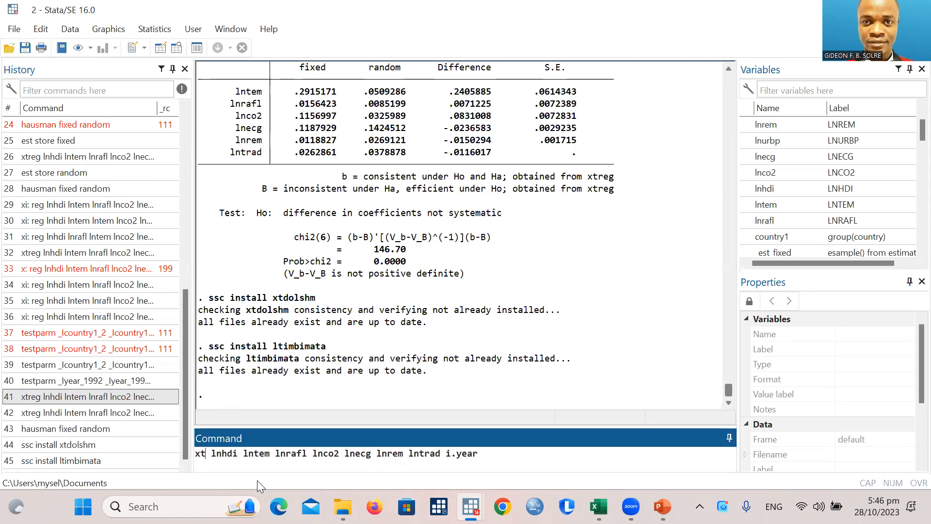
pyautogui.write('dolshm')
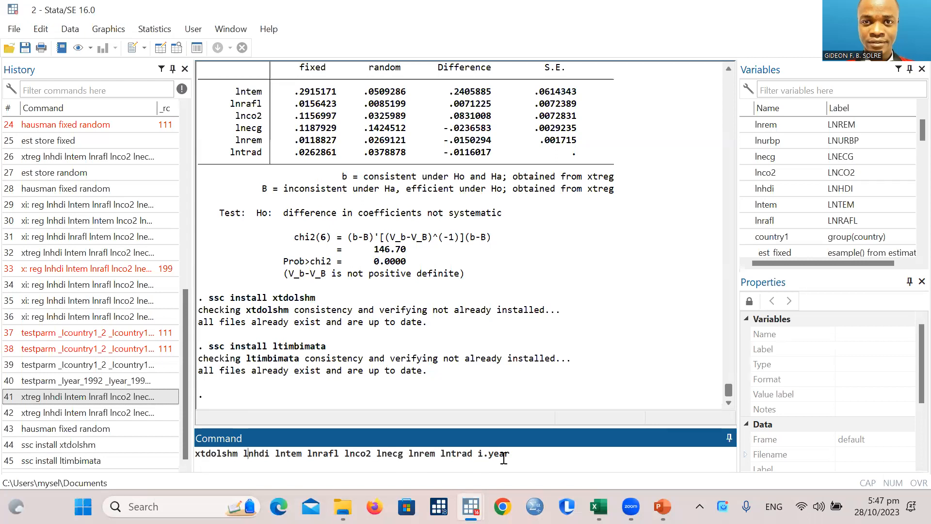
pyautogui.click(519, 458)
pyautogui.press('BackSpace')
pyautogui.press('BackSpace')
pyautogui.press('Return')
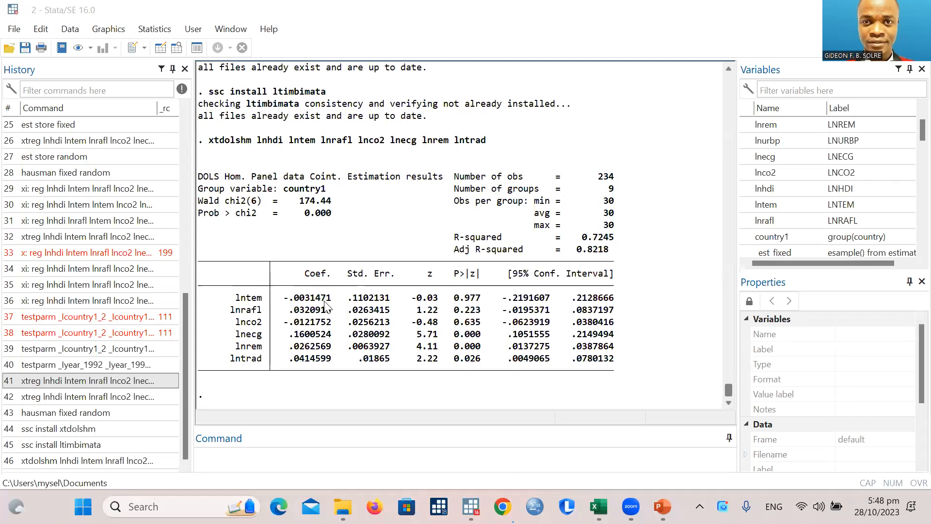
# - Examine the DOLS p-values, and highlight Multicollinearity, Autocorrelation and Heteroscedasticity in the PowerPoint checklist
pyautogui.click(474, 323)
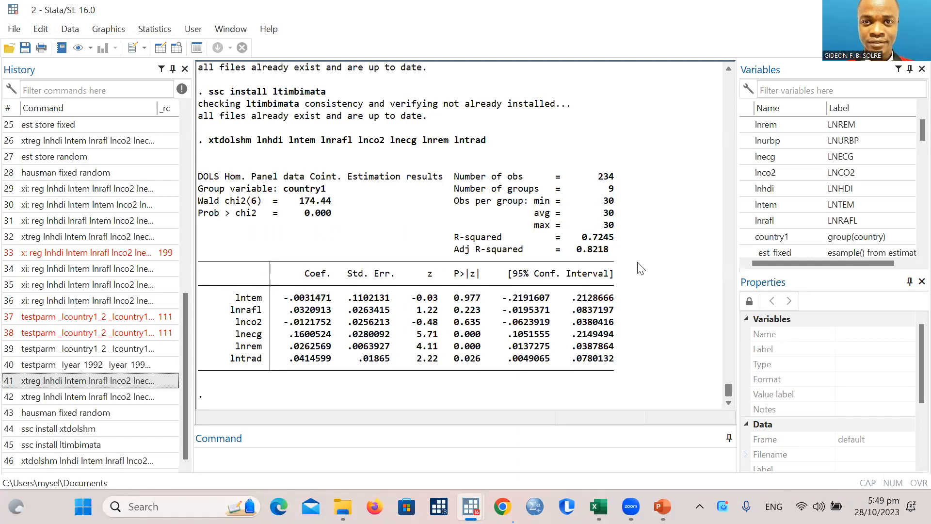
pyautogui.click(662, 506)
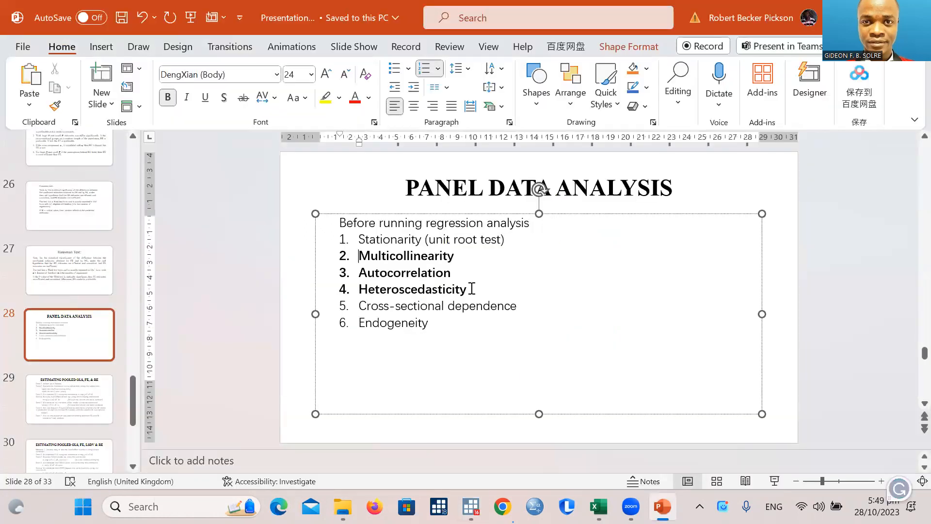
pyautogui.moveTo(470, 290); pyautogui.dragTo(376, 261)
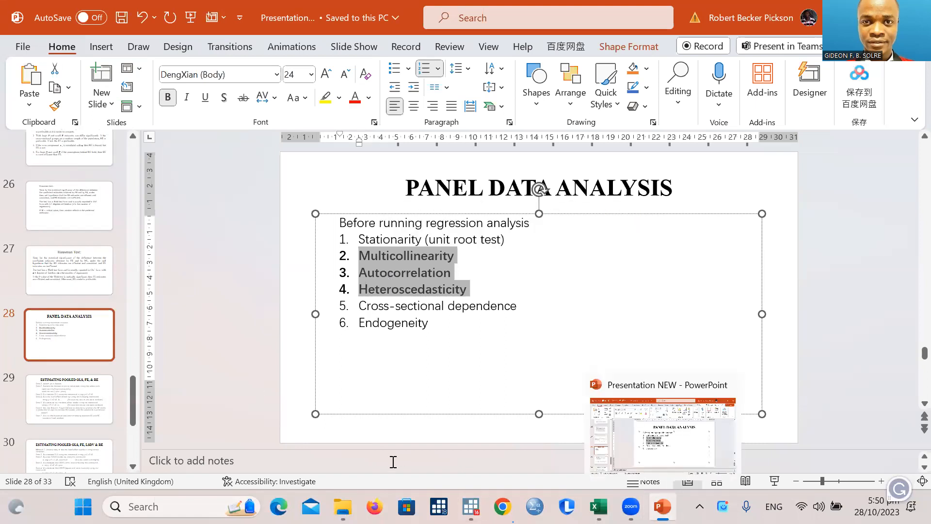
# - Return to Stata and install the xtcd package from SSC
pyautogui.click(663, 507)
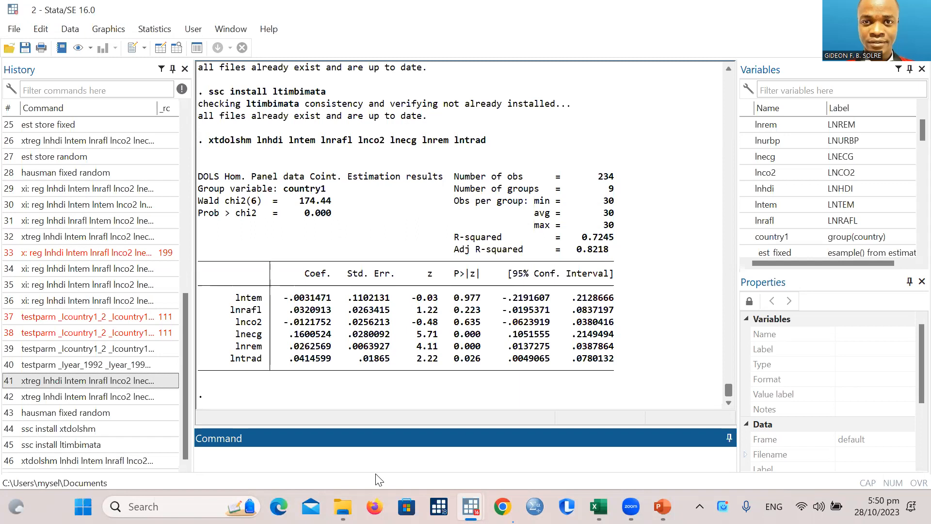
pyautogui.write('ssc install xtcd')
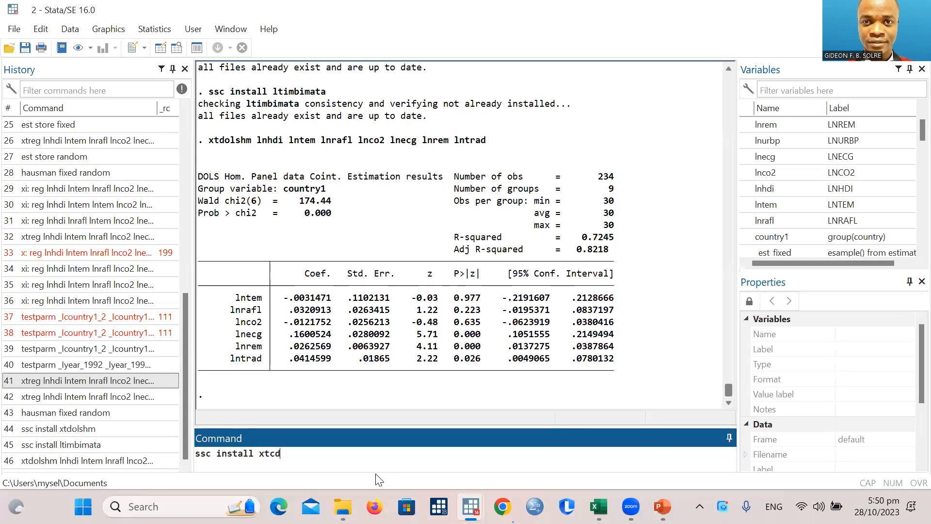
pyautogui.press('Return')
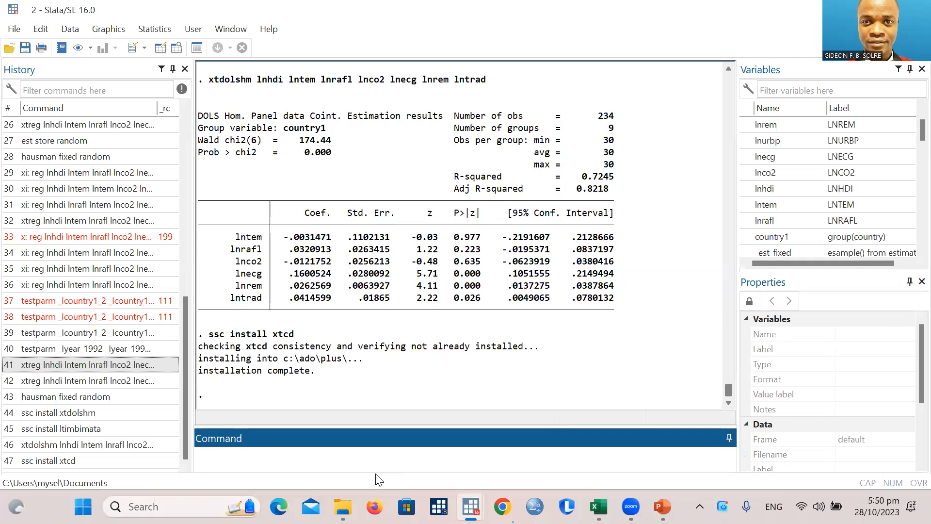
# - Try to run the cross-sectional dependence test with xtcd lnhdi lntem lnrafl lnco2 lnecg lnrem lntrad
pyautogui.write('xtc')
pyautogui.write('d')
pyautogui.click(129, 381)
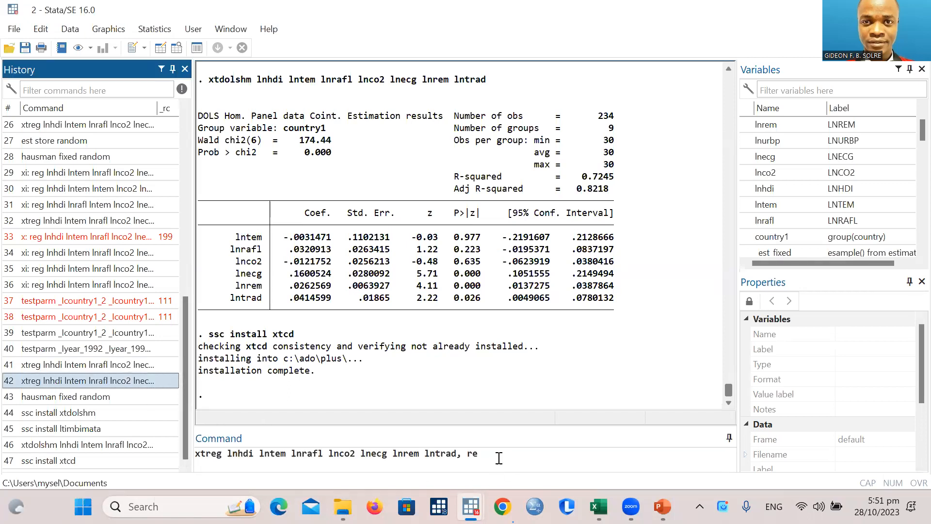
pyautogui.press('BackSpace')
pyautogui.press('BackSpace')
pyautogui.press('BackSpace')
pyautogui.press('BackSpace')
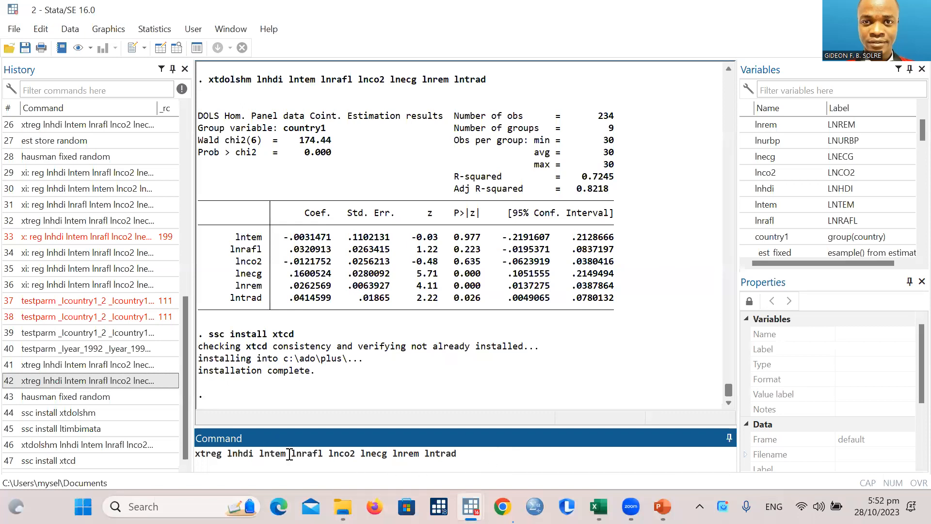
pyautogui.click(224, 454)
pyautogui.press('BackSpace')
pyautogui.press('BackSpace')
pyautogui.press('BackSpace')
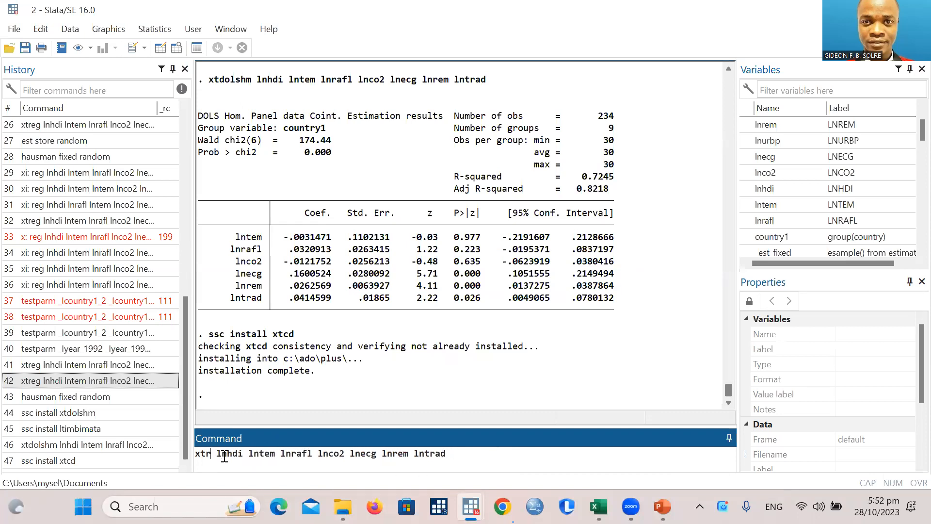
pyautogui.write('cd')
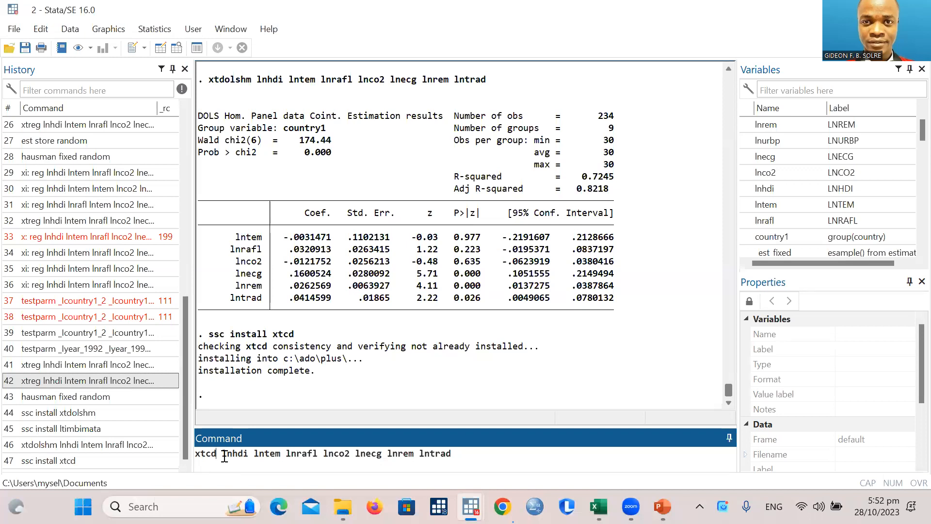
pyautogui.press('Return')
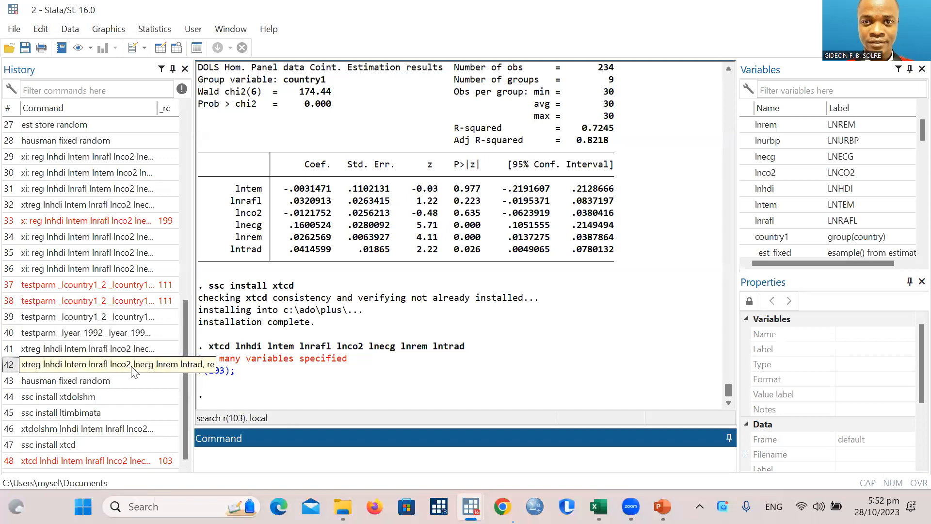
# - Run the Pesaran cross-sectional dependence test on five variables with xtcd lnhdi lntem lnrafl lnco2 lnecg
pyautogui.click(100, 428)
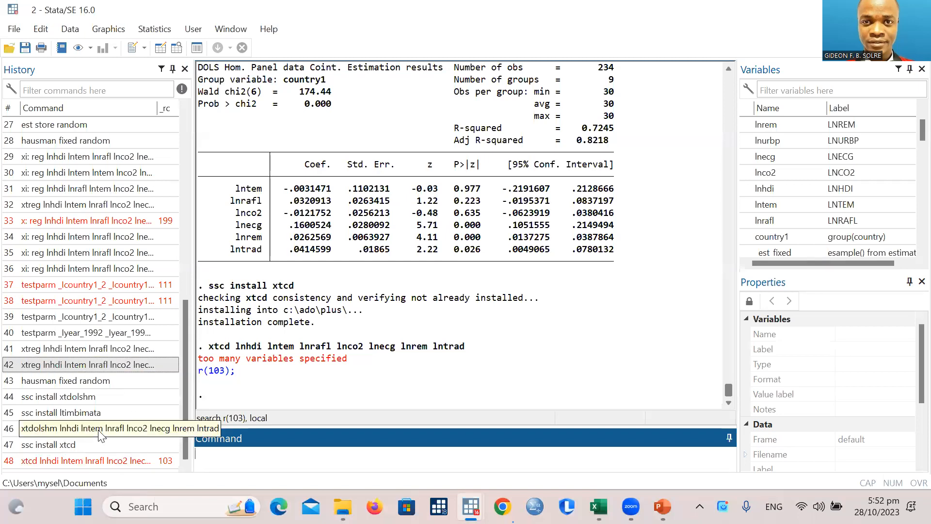
pyautogui.click(482, 456)
pyautogui.press('BackSpace')
pyautogui.press('BackSpace')
pyautogui.press('BackSpace')
pyautogui.press('BackSpace')
pyautogui.press('BackSpace')
pyautogui.press('BackSpace')
pyautogui.press('BackSpace')
pyautogui.press('BackSpace')
pyautogui.press('BackSpace')
pyautogui.press('BackSpace')
pyautogui.press('BackSpace')
pyautogui.press('BackSpace')
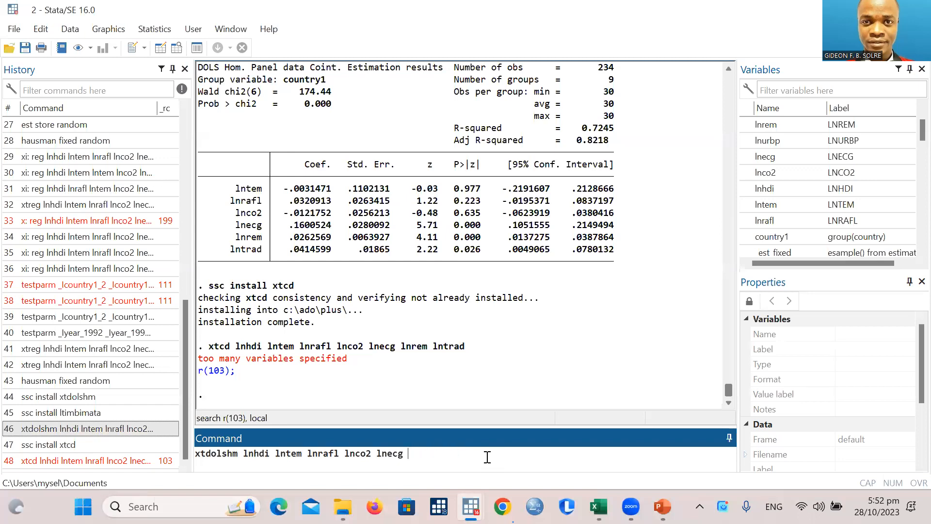
pyautogui.click(238, 453)
pyautogui.press('BackSpace')
pyautogui.press('BackSpace')
pyautogui.press('BackSpace')
pyautogui.press('BackSpace')
pyautogui.press('BackSpace')
pyautogui.press('BackSpace')
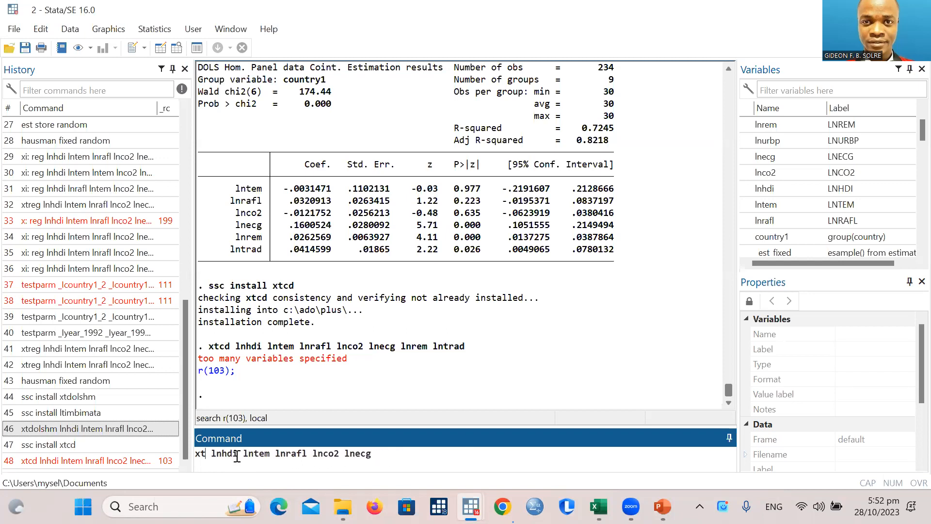
pyautogui.write('cd')
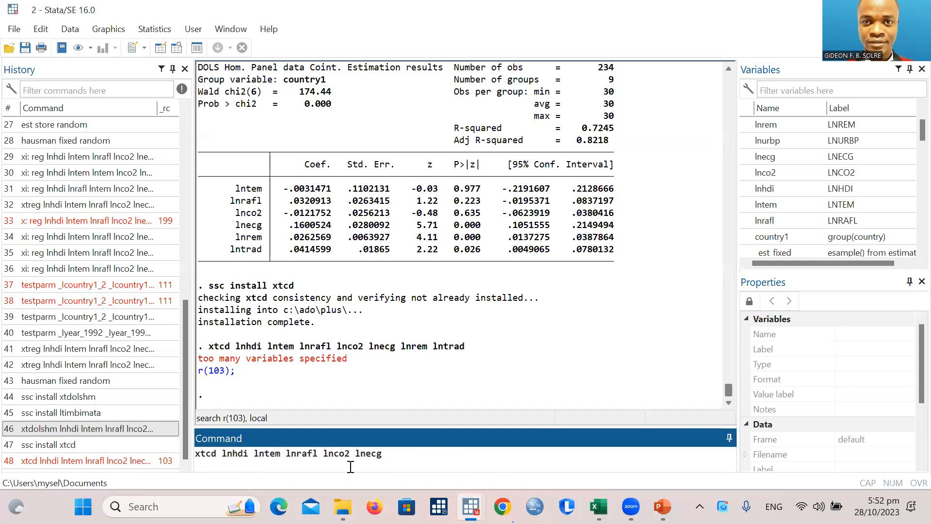
pyautogui.click(403, 455)
pyautogui.press('Return')
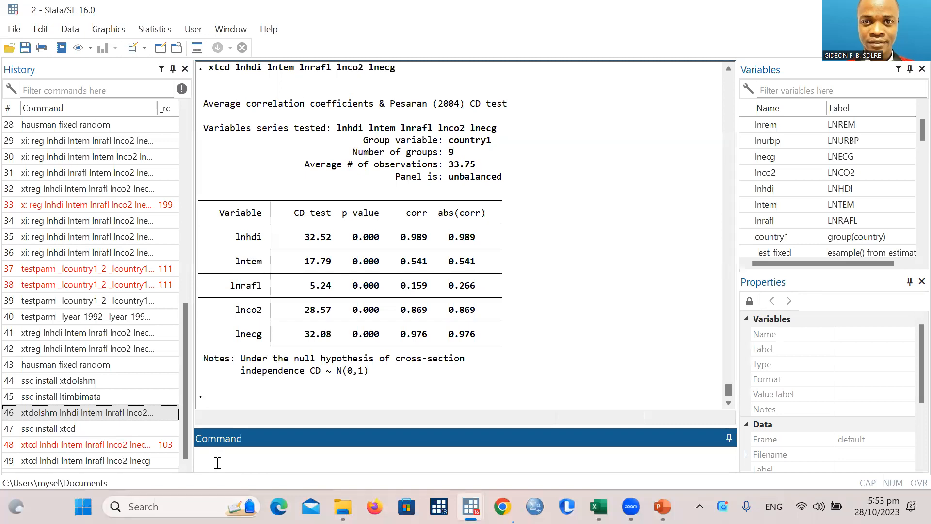
# - Try to test for serial correlation with xtserial lnhdi lntem lnrafl lnco2 lnecg
pyautogui.write('xtserial lnhdi lntem lnraf')
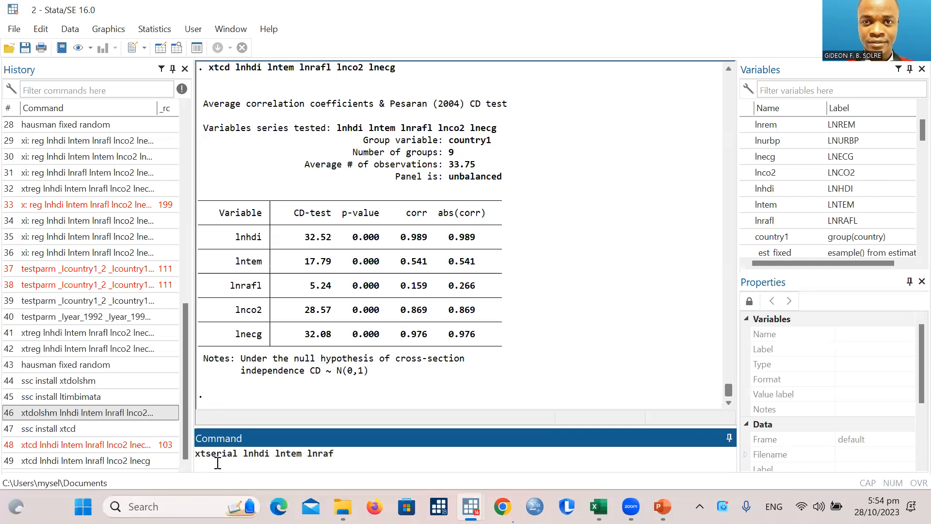
pyautogui.write('l lnco2 lnecg')
pyautogui.press('Return')
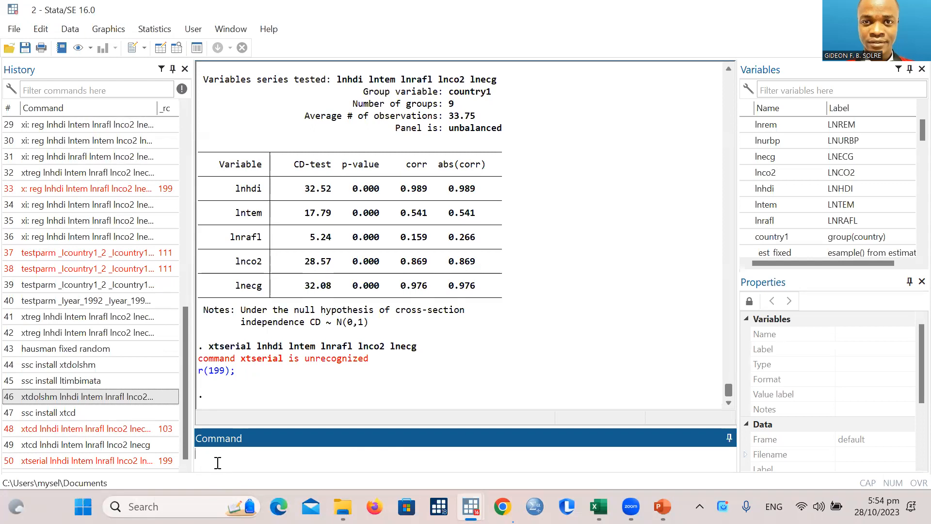
# - Try to install the xtserial package from SSC
pyautogui.write('in')
pyautogui.press('BackSpace')
pyautogui.press('BackSpace')
pyautogui.write('ssc install')
pyautogui.write('xr')
pyautogui.press('BackSpace')
pyautogui.write('tserial')
pyautogui.press('Return')
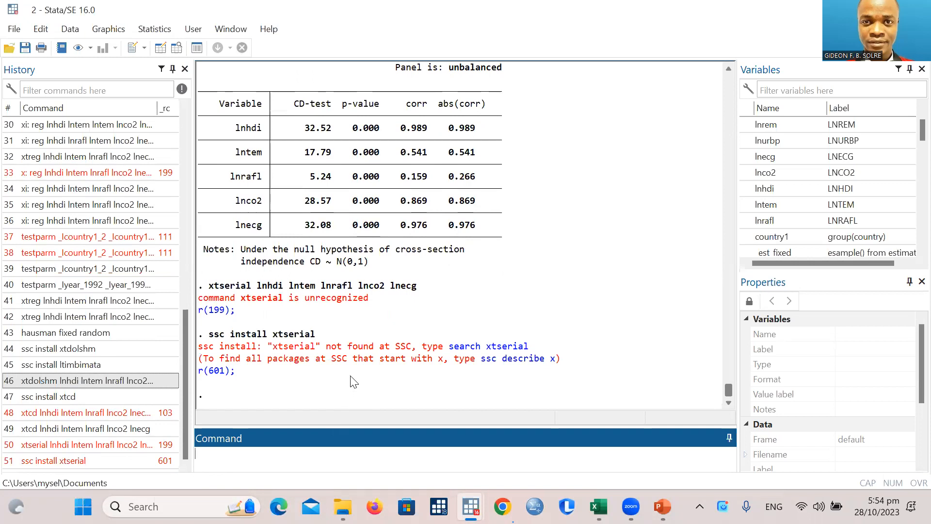
# - List the SSC packages that start with x and look through the xt modules for a panel serial correlation test
pyautogui.click(516, 360)
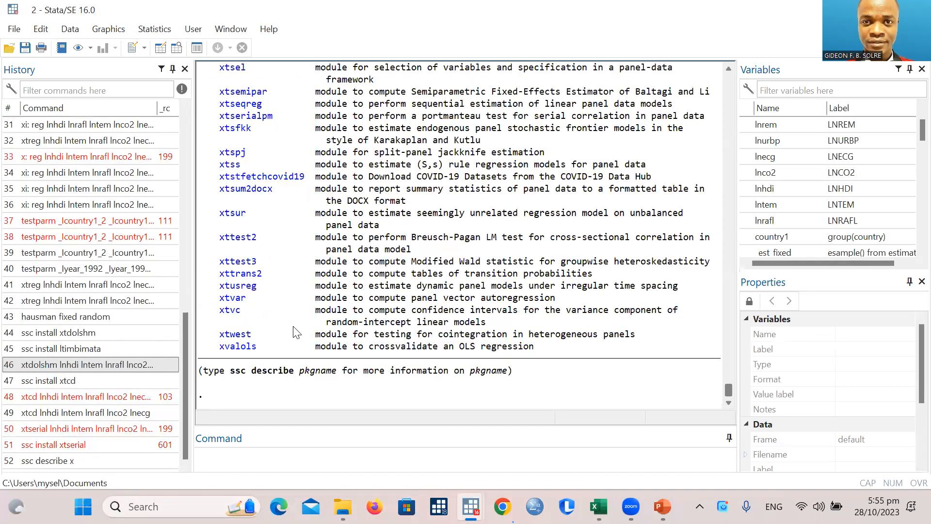
pyautogui.scroll(5, 294, 330)
pyautogui.scroll(4, 293, 329)
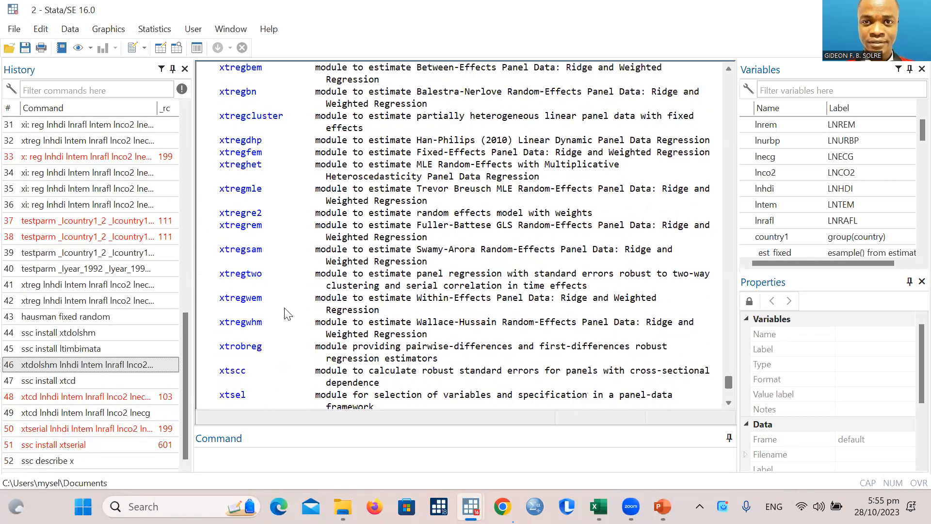
pyautogui.scroll(3, 271, 286)
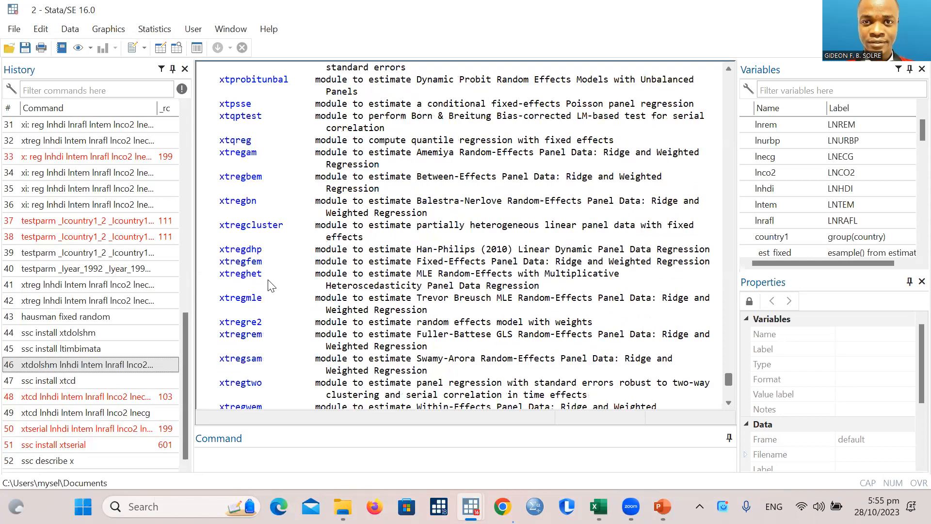
pyautogui.scroll(7, 270, 286)
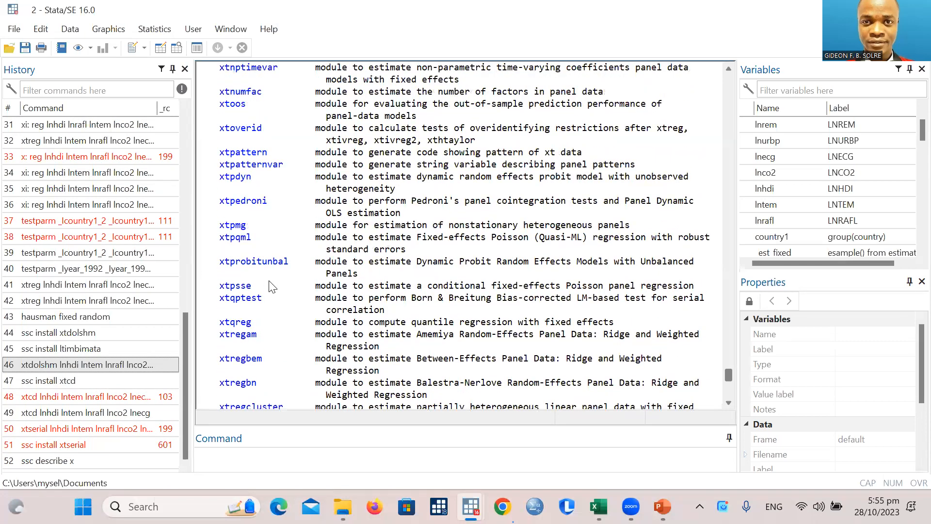
pyautogui.scroll(8, 270, 286)
pyautogui.scroll(10, 269, 285)
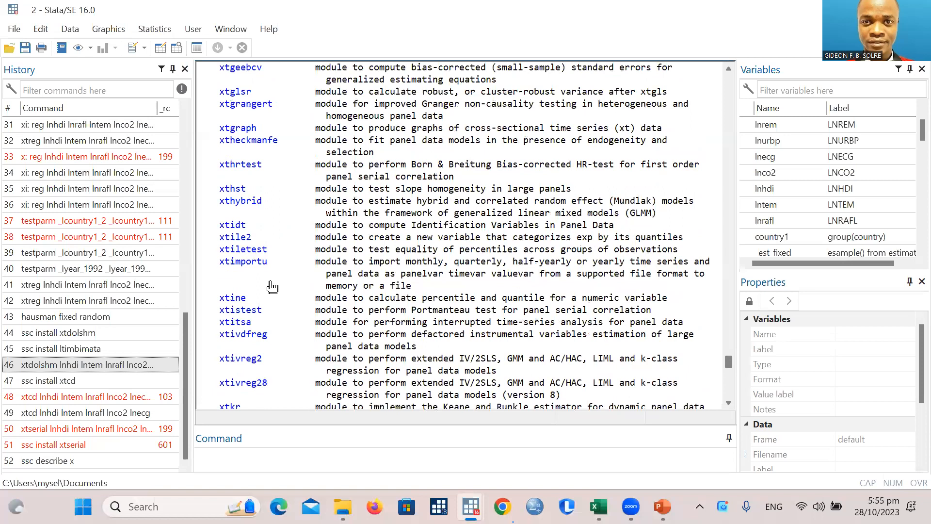
pyautogui.scroll(1, 275, 284)
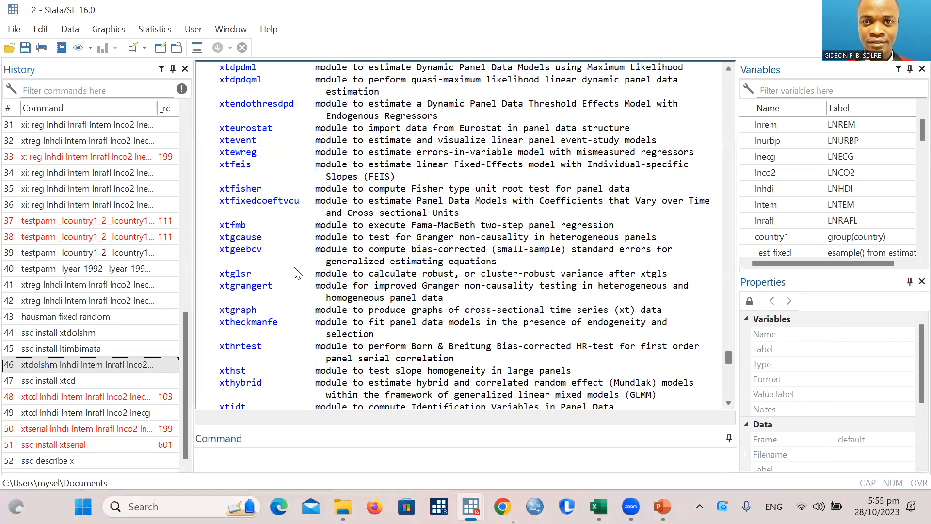
pyautogui.scroll(2, 307, 266)
pyautogui.scroll(12, 307, 266)
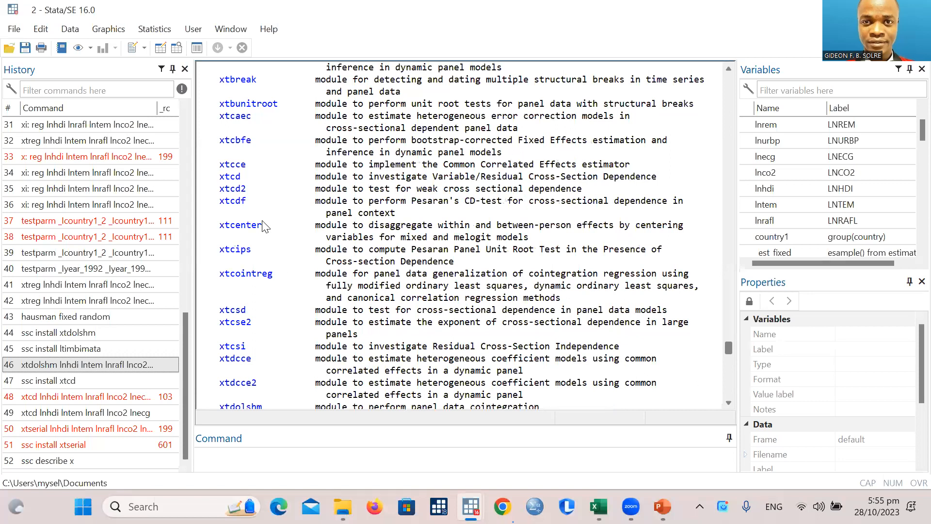
pyautogui.scroll(12, 264, 226)
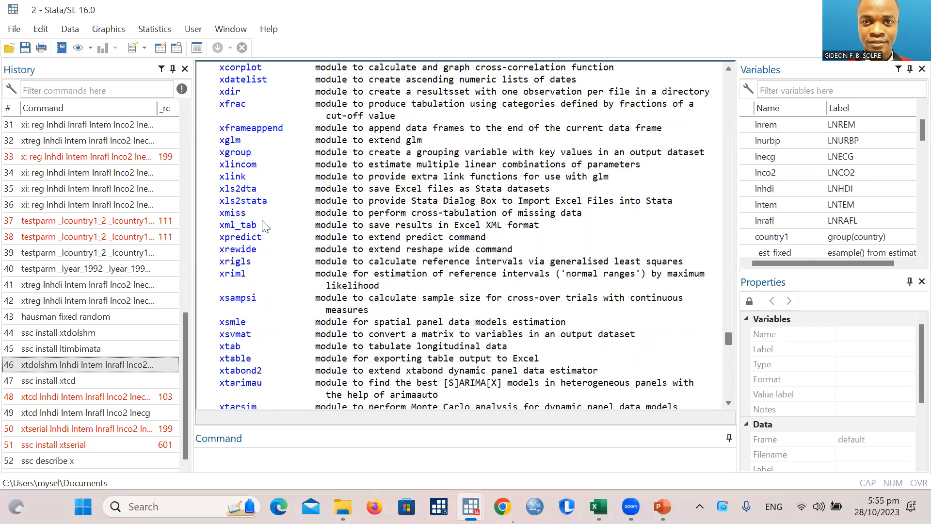
pyautogui.scroll(1, 264, 237)
pyautogui.scroll(-13, 565, 119)
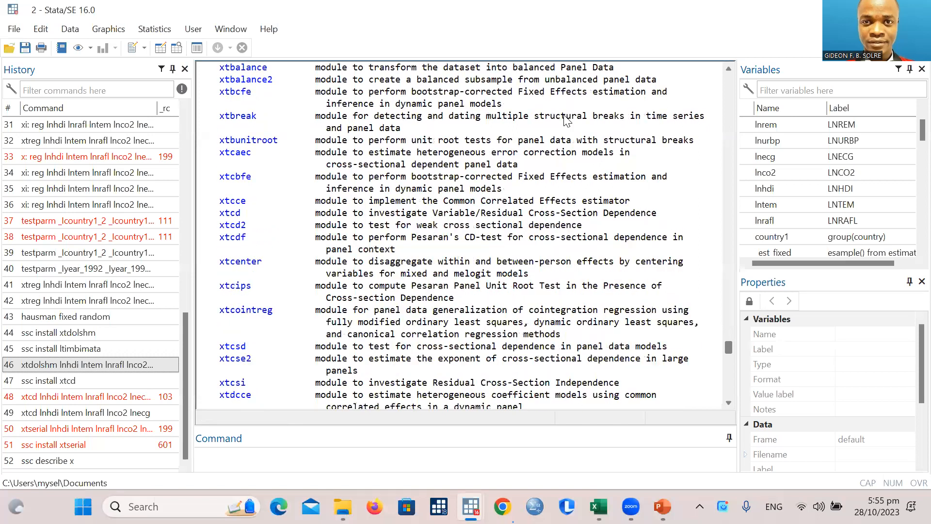
pyautogui.moveTo(464, 490)
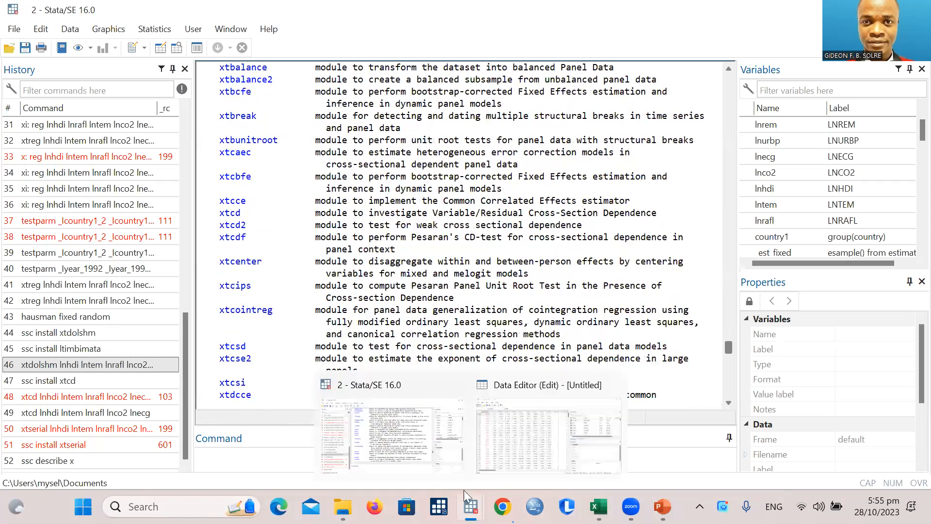
pyautogui.click(394, 454)
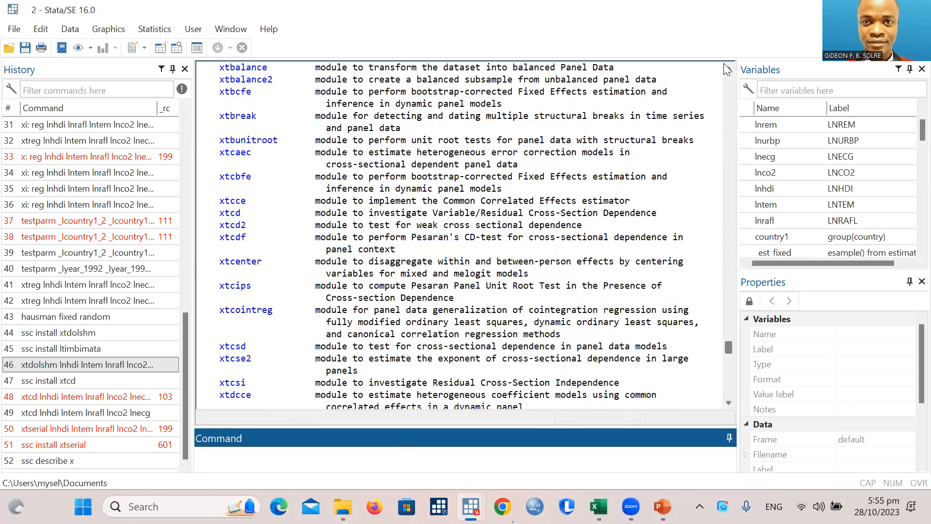
pyautogui.moveTo(470, 507)
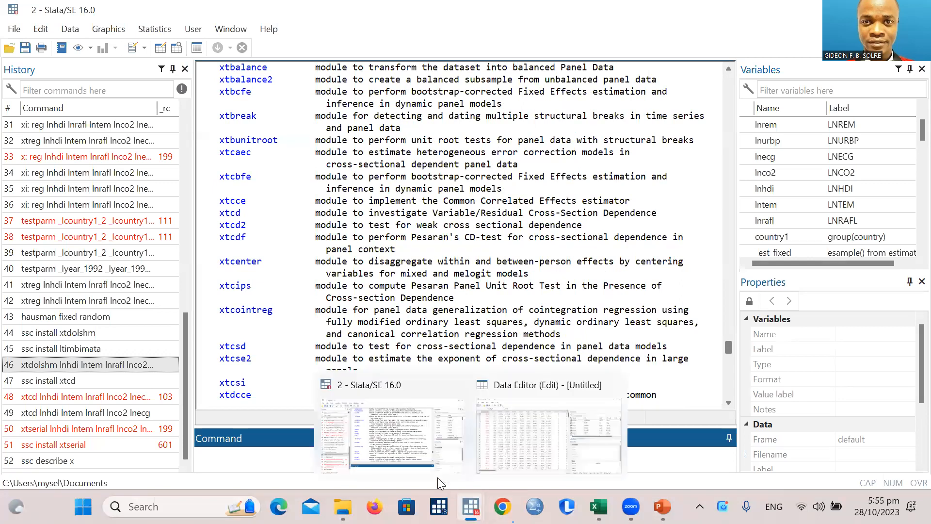
pyautogui.click(398, 445)
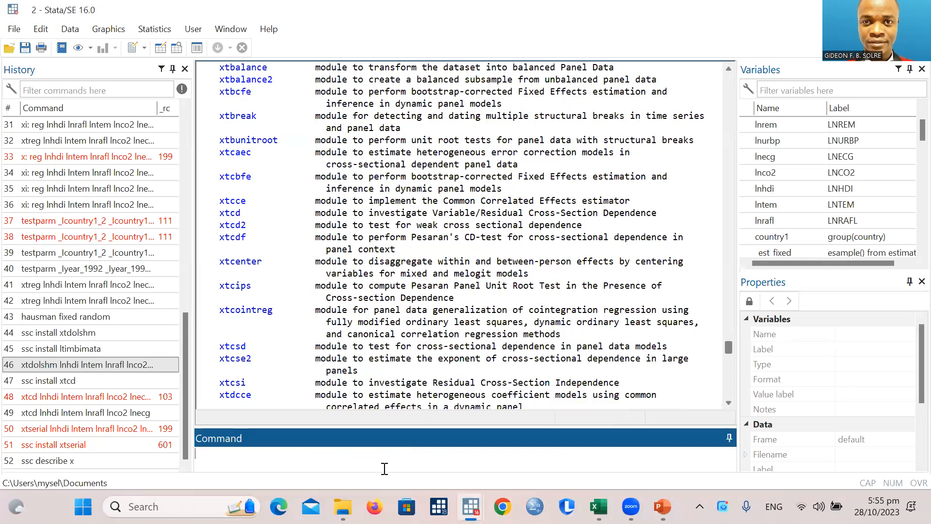
# - Examine the start of the SSC package list and its final xt modules for serial correlation tests
pyautogui.scroll(4, 364, 194)
pyautogui.scroll(15, 363, 194)
pyautogui.scroll(1, 861, 251)
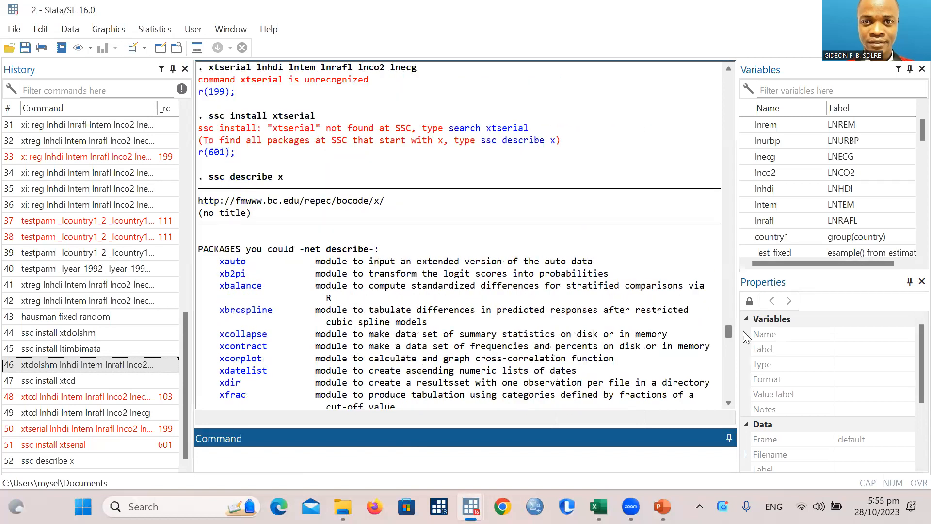
pyautogui.moveTo(736, 421)
pyautogui.mouseDown()
pyautogui.moveTo(735, 437)
pyautogui.moveTo(728, 409)
pyautogui.mouseUp()
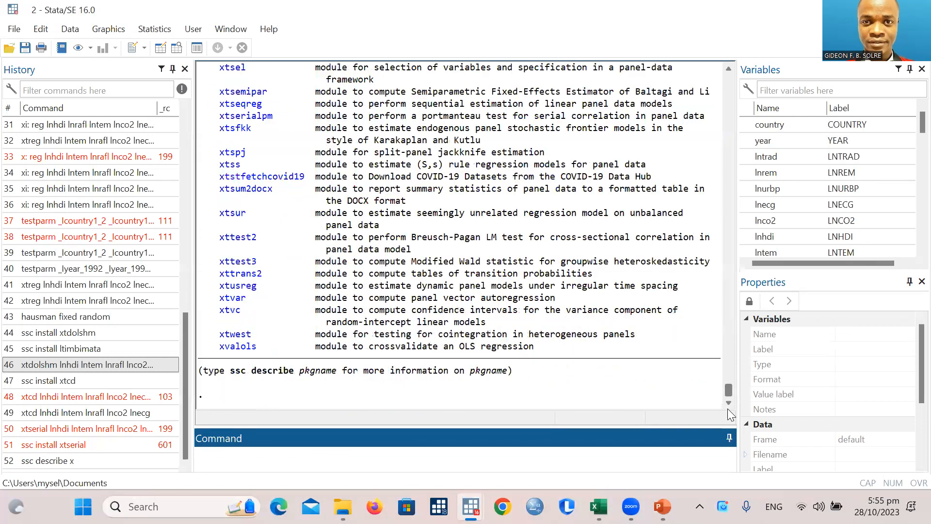
pyautogui.click(298, 213)
pyautogui.scroll(4, 488, 103)
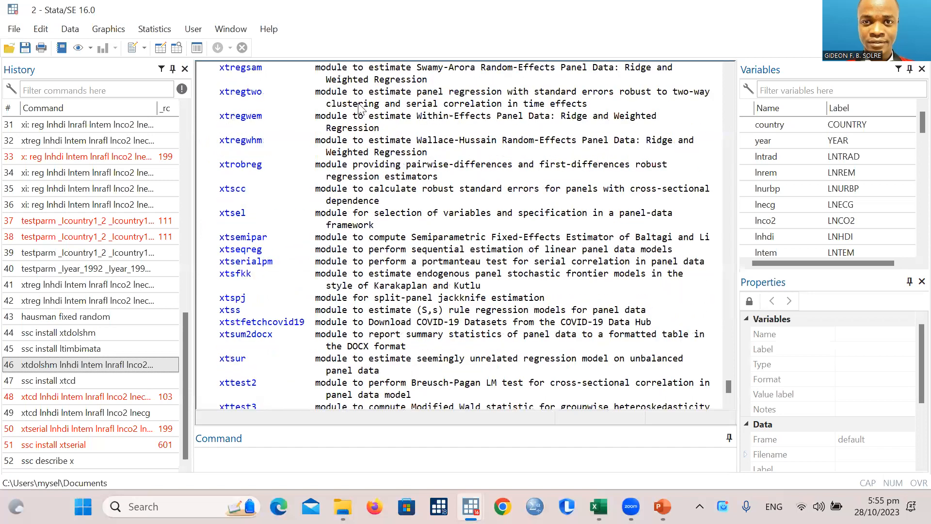
pyautogui.scroll(4, 487, 103)
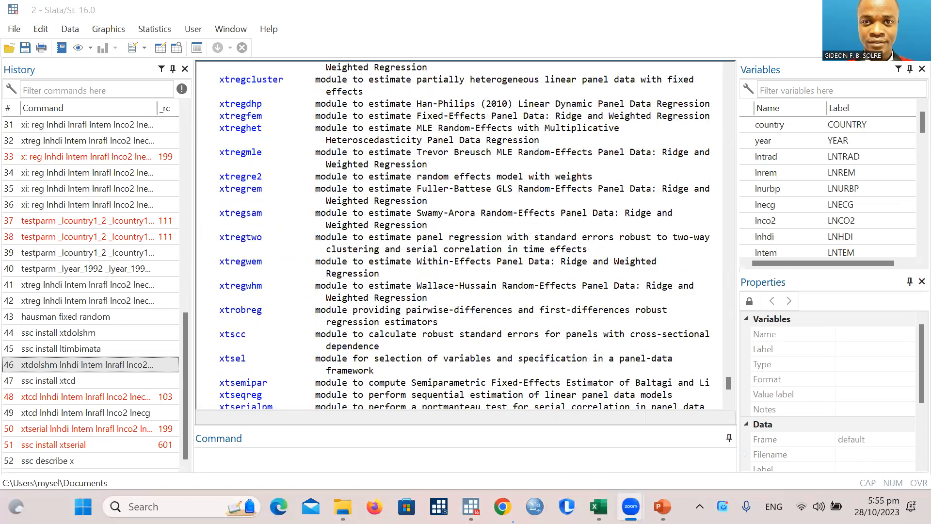
pyautogui.click(470, 506)
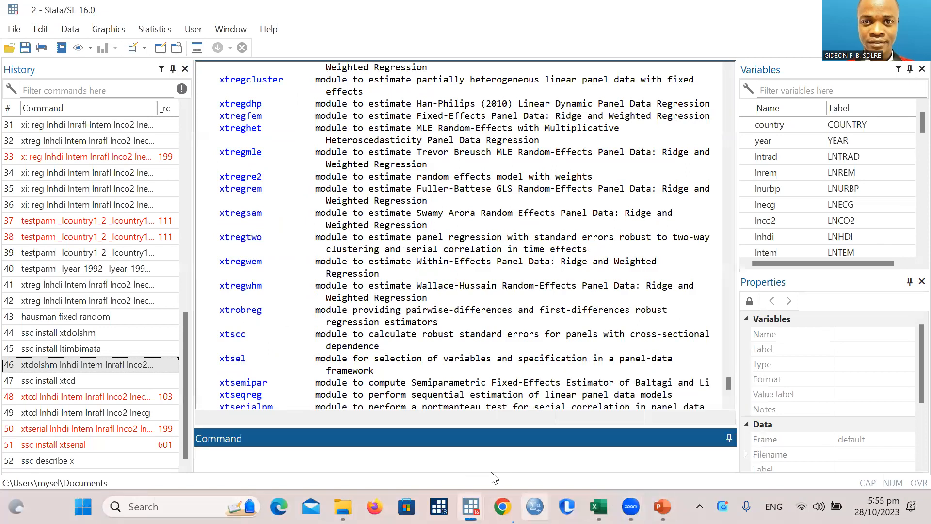
pyautogui.moveTo(470, 507)
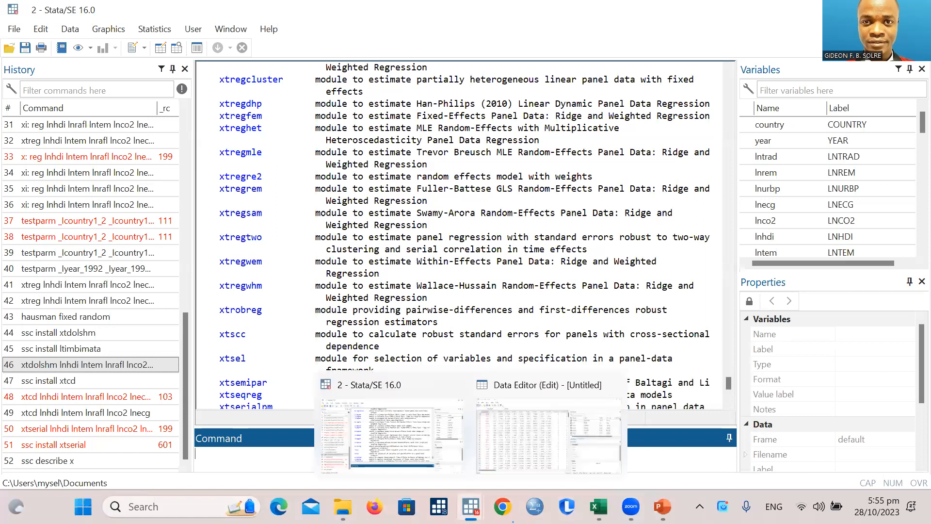
pyautogui.click(391, 417)
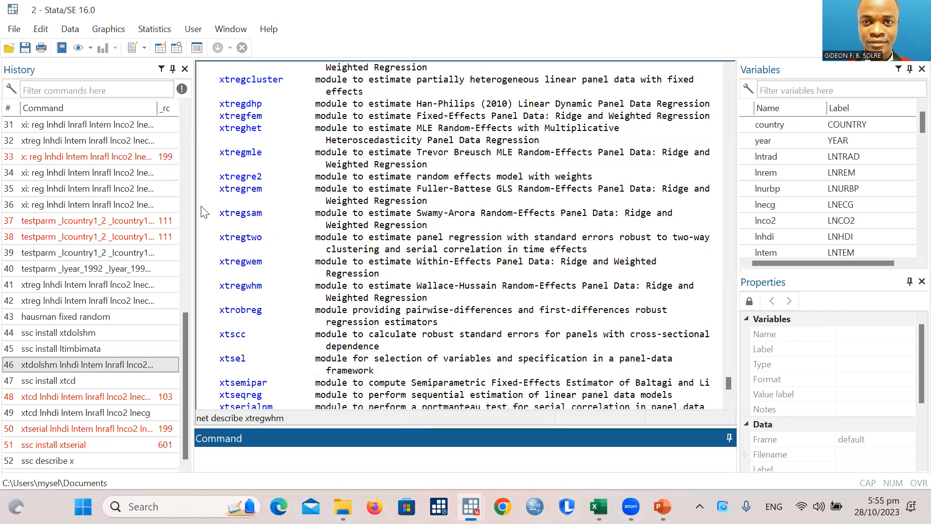
# - Review the earlier model estimates, the xtserial attempts and the beginning of the SSC package list in the results
pyautogui.scroll(3, 185, 218)
pyautogui.scroll(-4, 222, 270)
pyautogui.scroll(6, 487, 303)
pyautogui.scroll(20, 488, 304)
pyautogui.scroll(20, 713, 340)
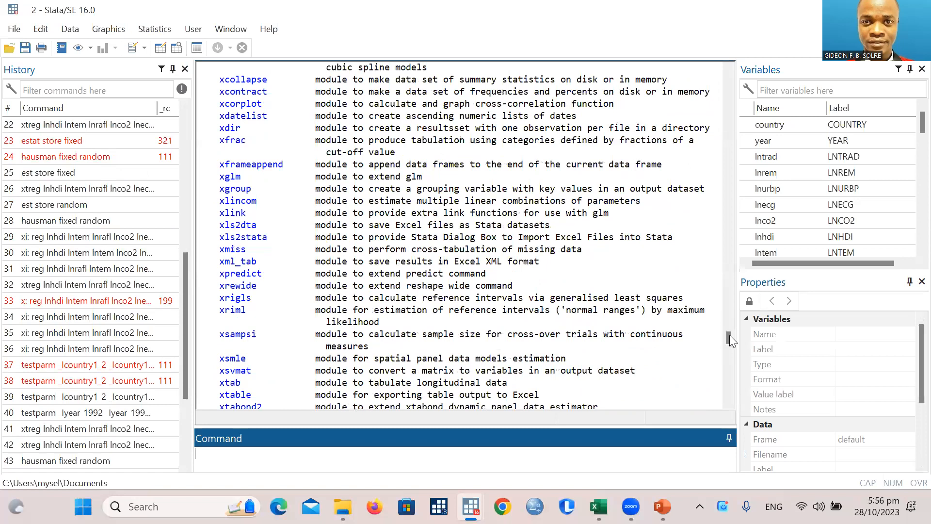
pyautogui.scroll(20, 723, 184)
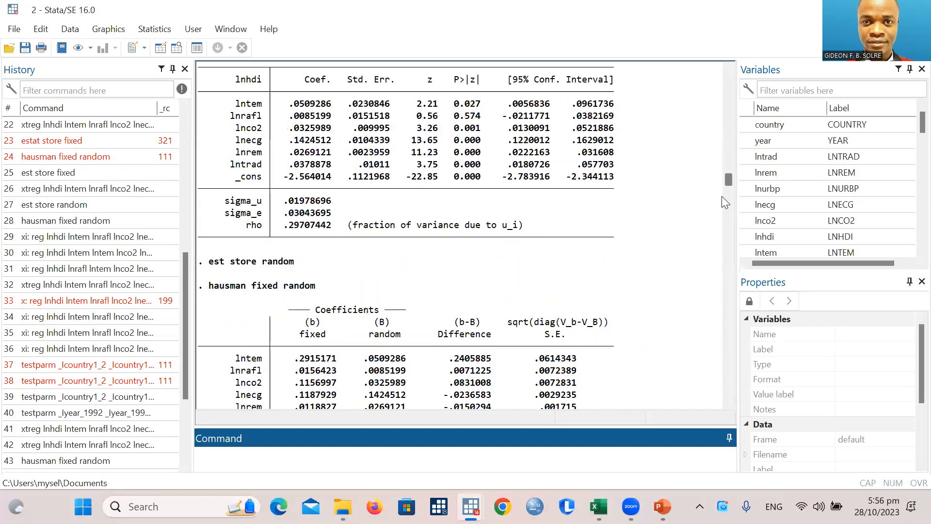
pyautogui.scroll(-10, 721, 215)
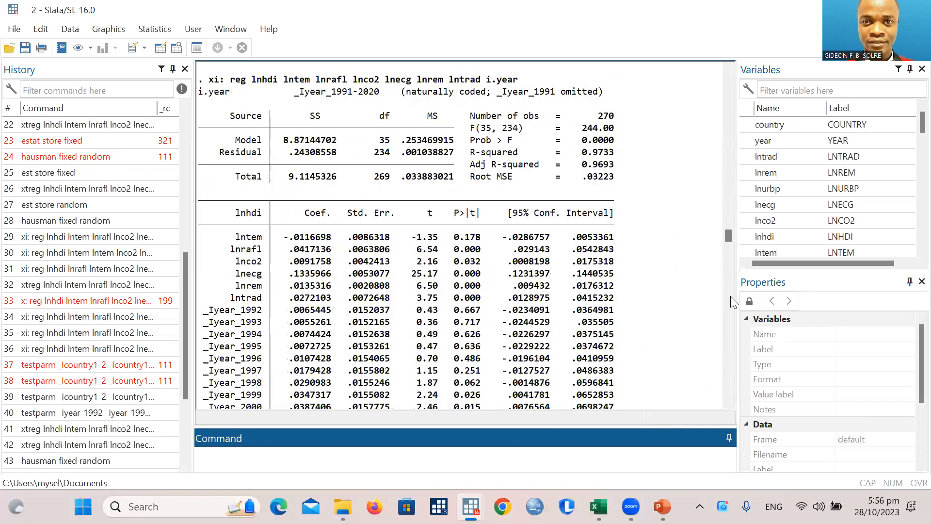
pyautogui.scroll(-9, 733, 313)
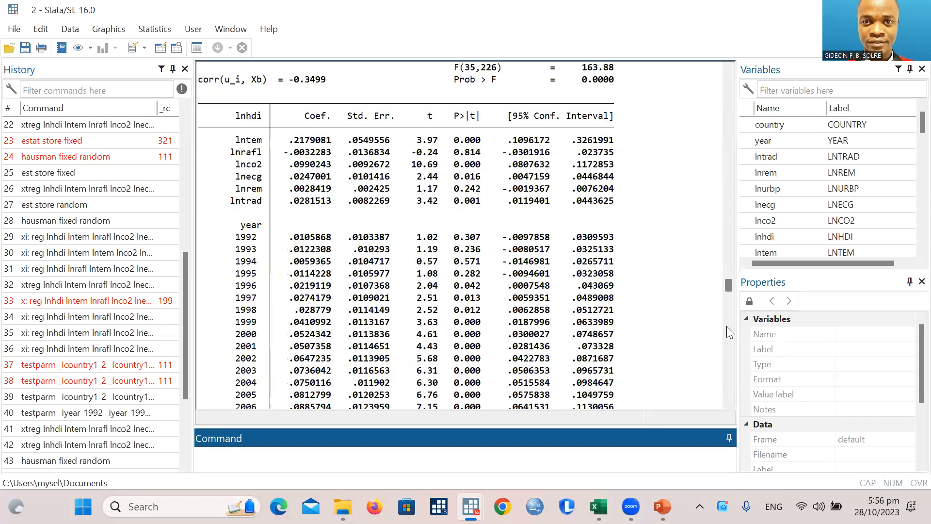
pyautogui.scroll(-8, 727, 326)
pyautogui.scroll(-3, 446, 356)
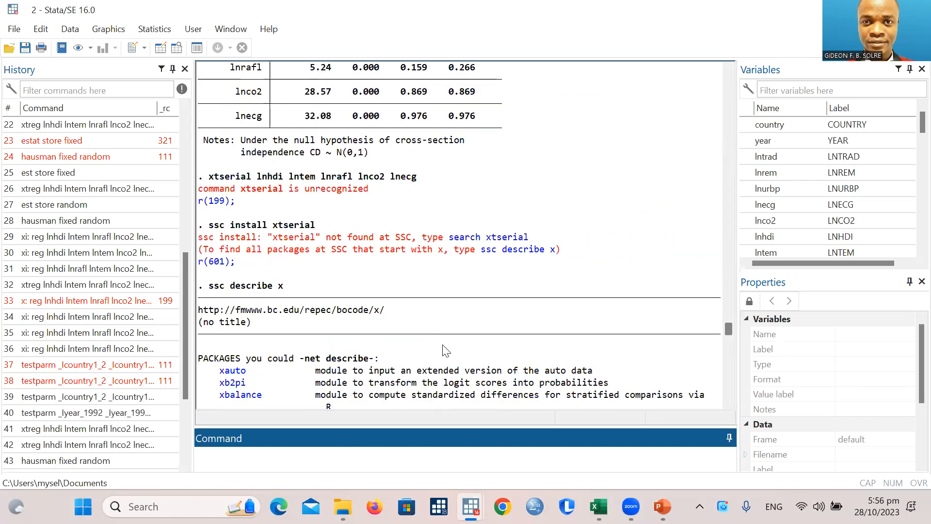
pyautogui.click(445, 374)
pyautogui.scroll(-6, 446, 376)
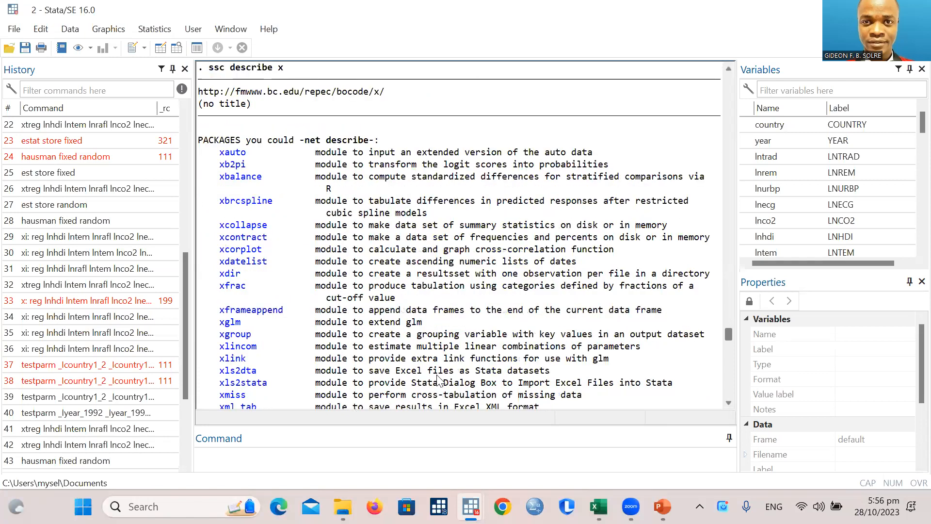
pyautogui.scroll(-1, 272, 400)
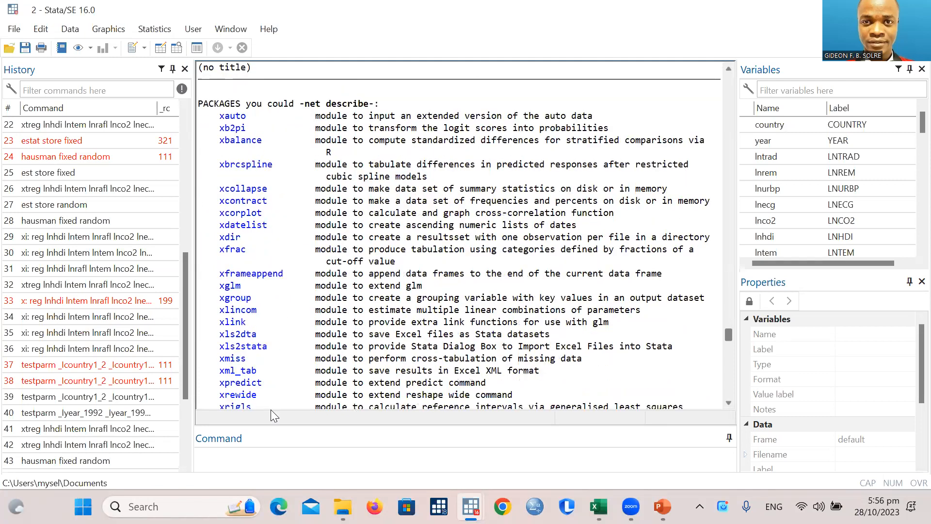
# - Re-estimate the fixed-effects model with xtreg lnhdi lntem lnrafl lnco2 lnecg lnrem lntrad, fe
pyautogui.click(135, 446)
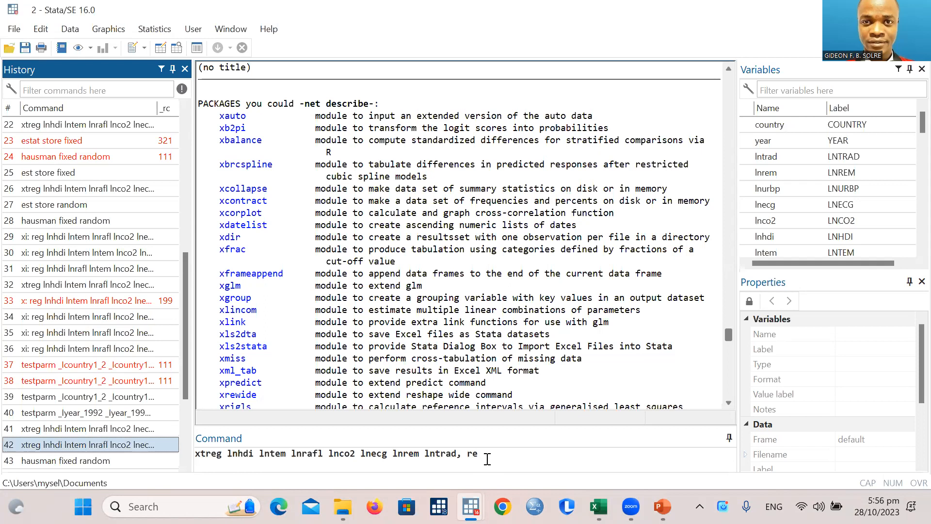
pyautogui.click(476, 454)
pyautogui.press('BackSpace')
pyautogui.press('BackSpace')
pyautogui.write('fe')
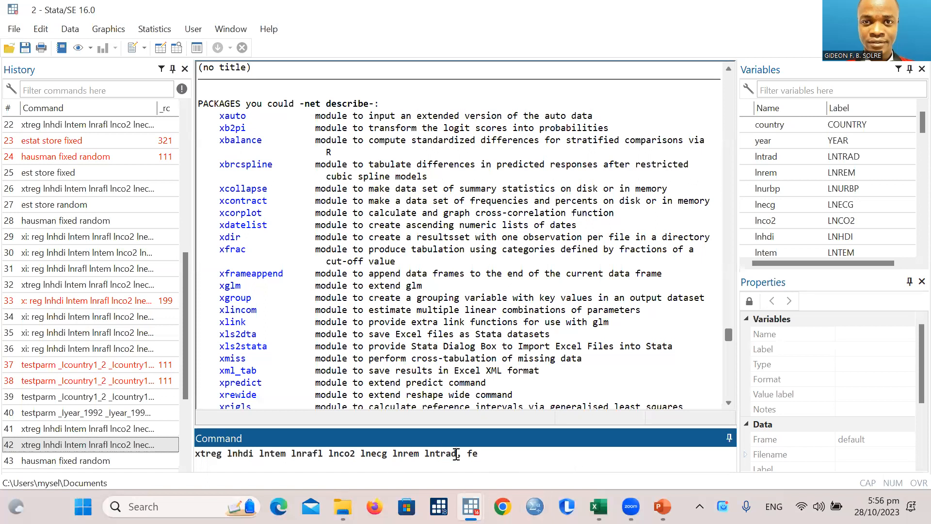
pyautogui.press('Return')
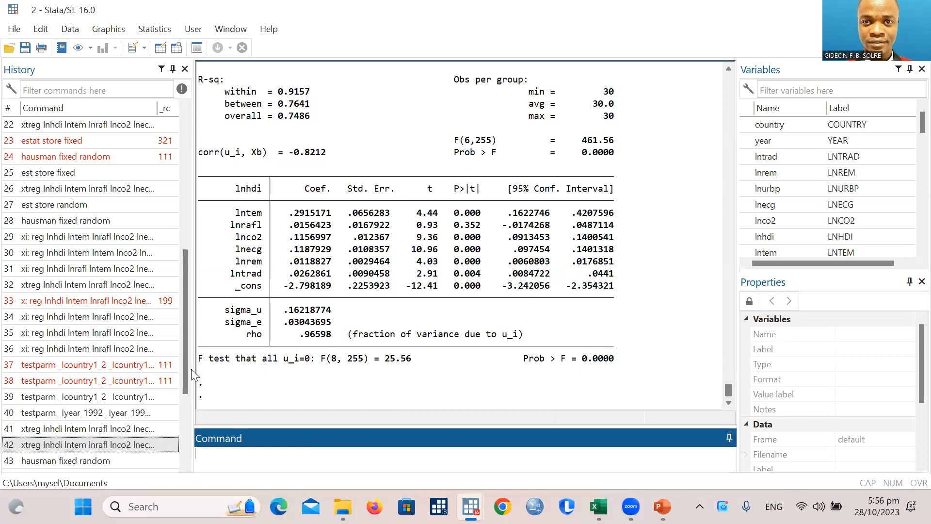
# - Try again to test for serial correlation with xtserial lnhdi lntem lnrafl lnco2 lnecg
pyautogui.moveTo(186, 371); pyautogui.dragTo(206, 486)
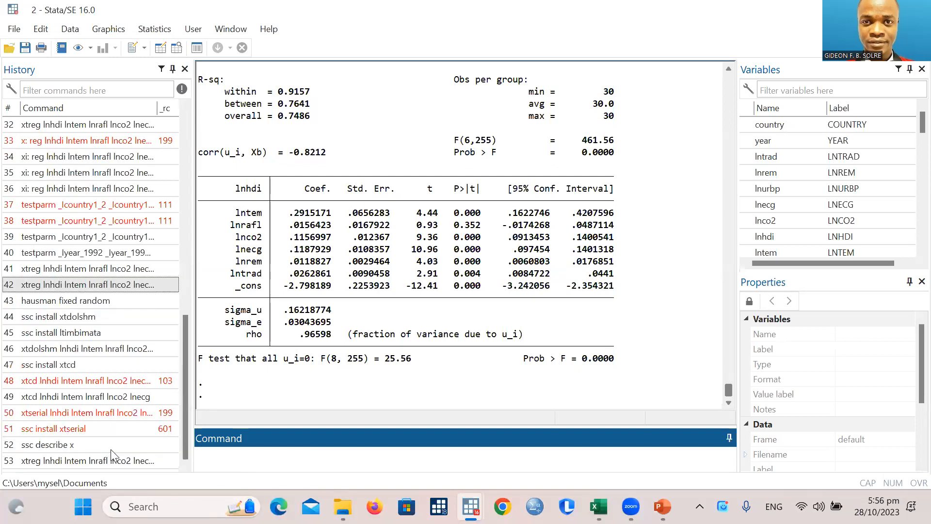
pyautogui.click(101, 413)
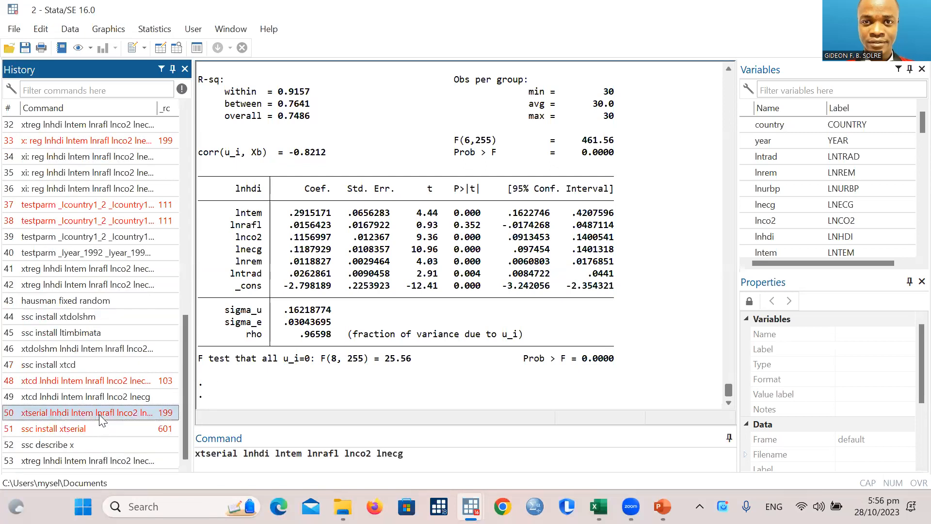
pyautogui.press('Return')
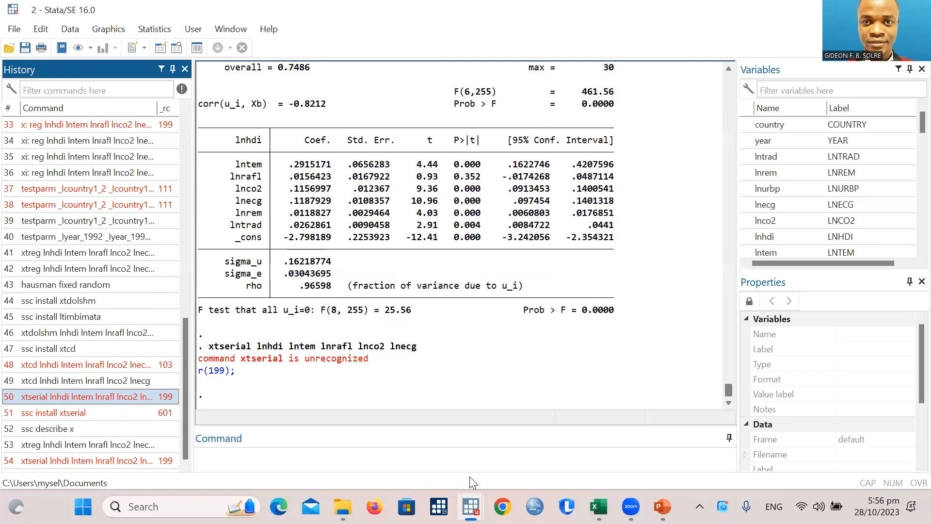
pyautogui.click(277, 356)
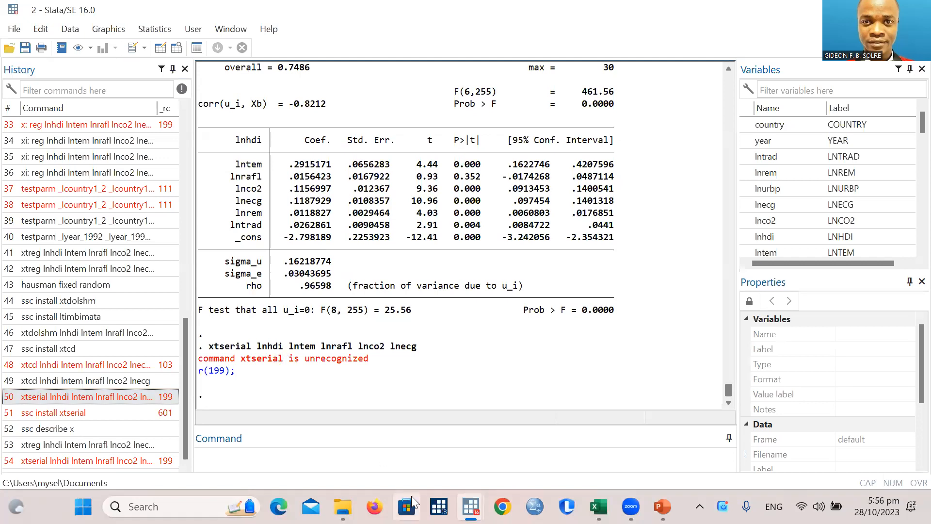
pyautogui.moveTo(471, 507)
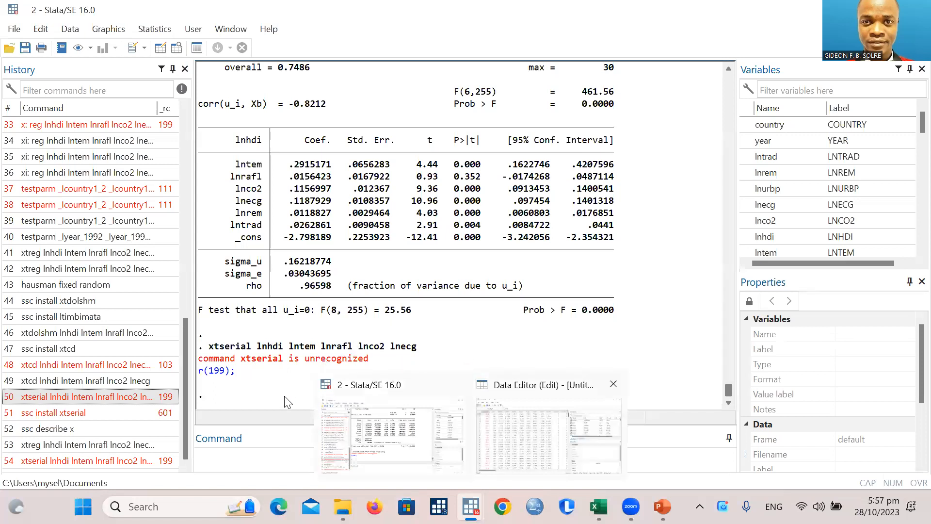
# - Re-estimate the fixed-effects model with xtreg lnhdi lntem lnrafl lnco2 lnecg lnrem lntrad, fe
pyautogui.click(285, 439)
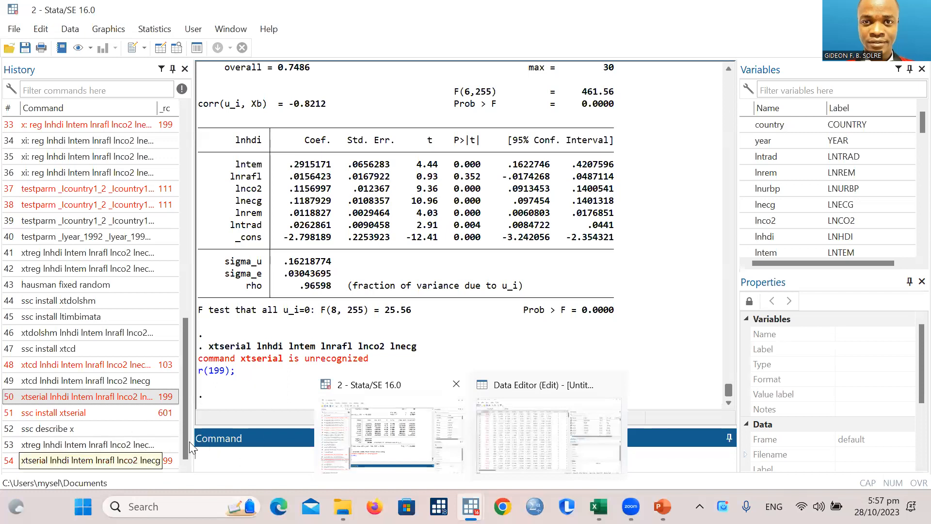
pyautogui.click(118, 443)
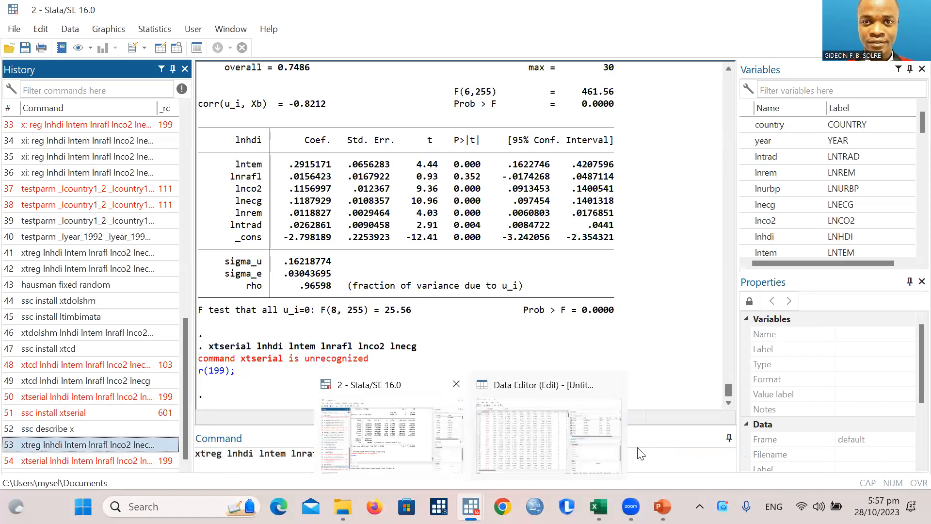
pyautogui.click(650, 432)
pyautogui.click(472, 500)
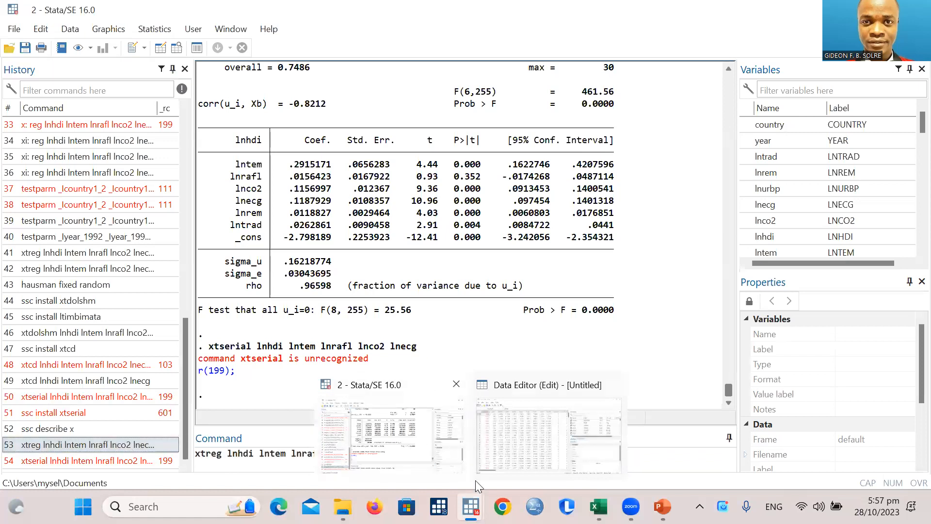
pyautogui.click(470, 506)
pyautogui.click(427, 388)
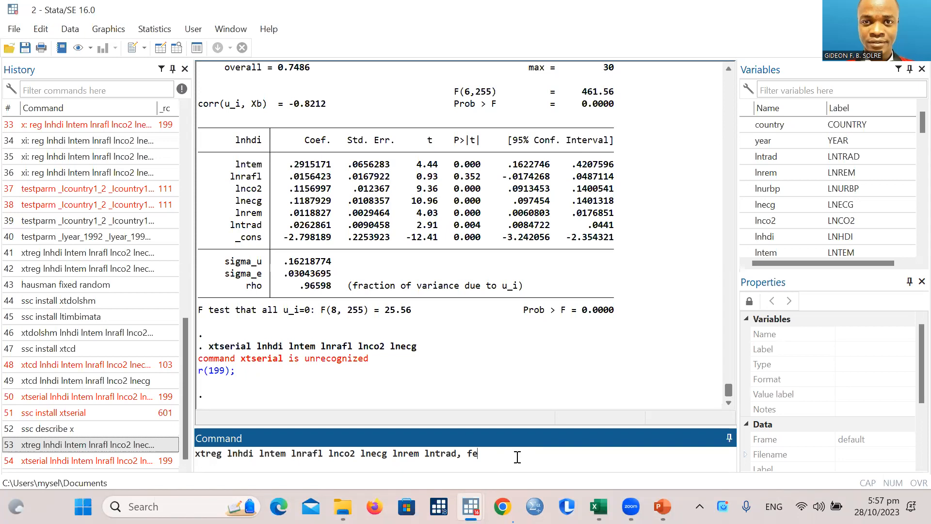
pyautogui.press('Return')
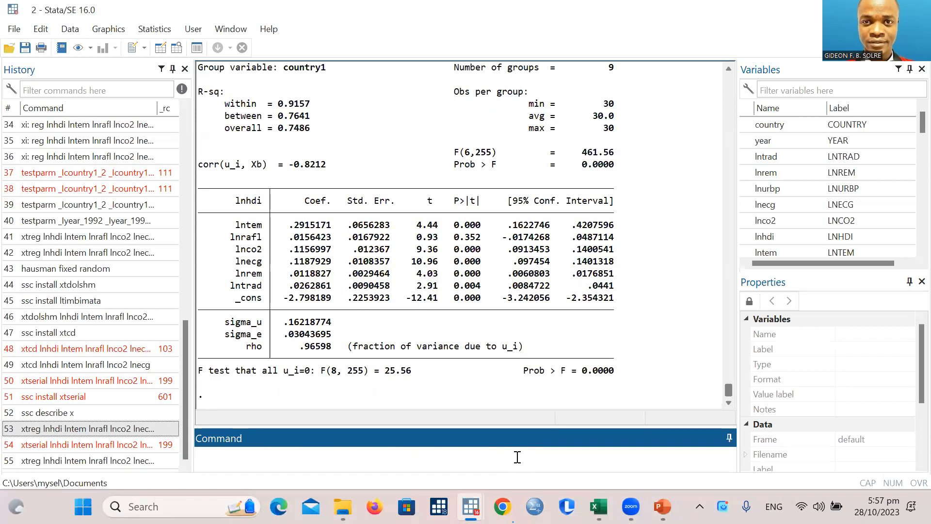
# - Try the xttest3 heteroskedasticity test and install the xttest3 package from SSC
pyautogui.write('xttest3')
pyautogui.press('Return')
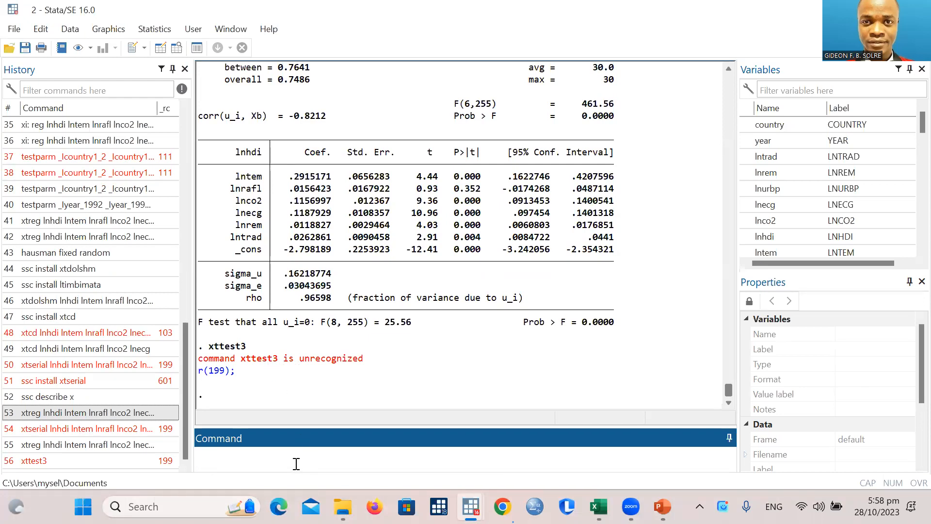
pyautogui.write('ssc install')
pyautogui.write('xttest3')
pyautogui.press('Return')
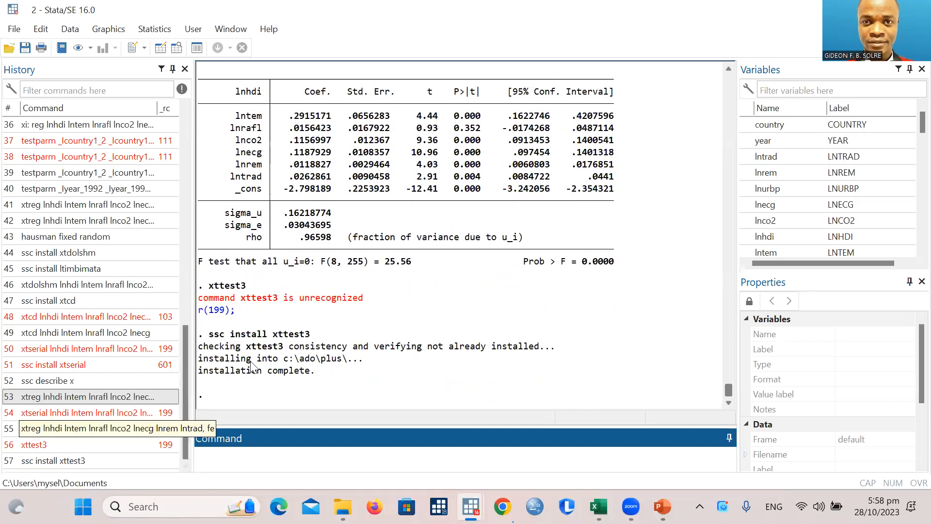
# - Rerun the fixed-effects regression of lnhdi on all six regressors and test it for groupwise heteroskedasticity with xttest3
pyautogui.click(112, 429)
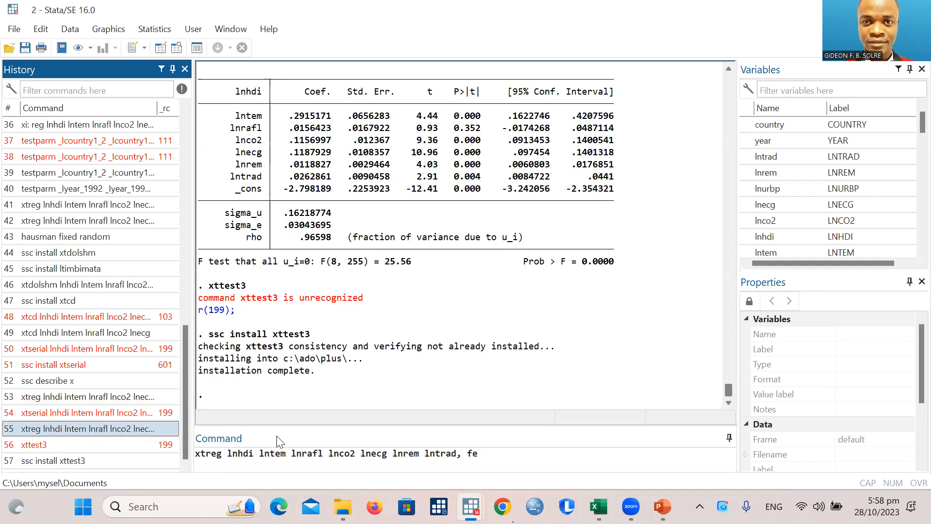
pyautogui.press('Return')
pyautogui.click(145, 428)
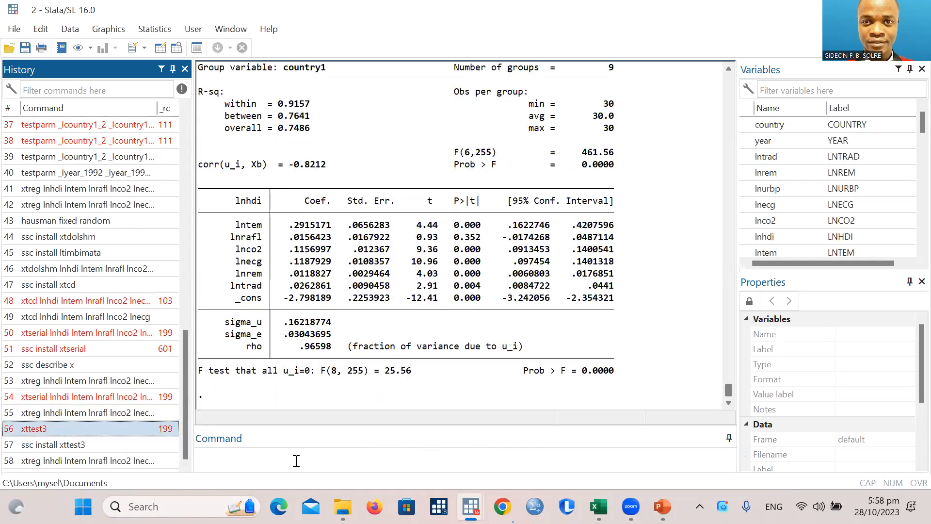
pyautogui.press('Return')
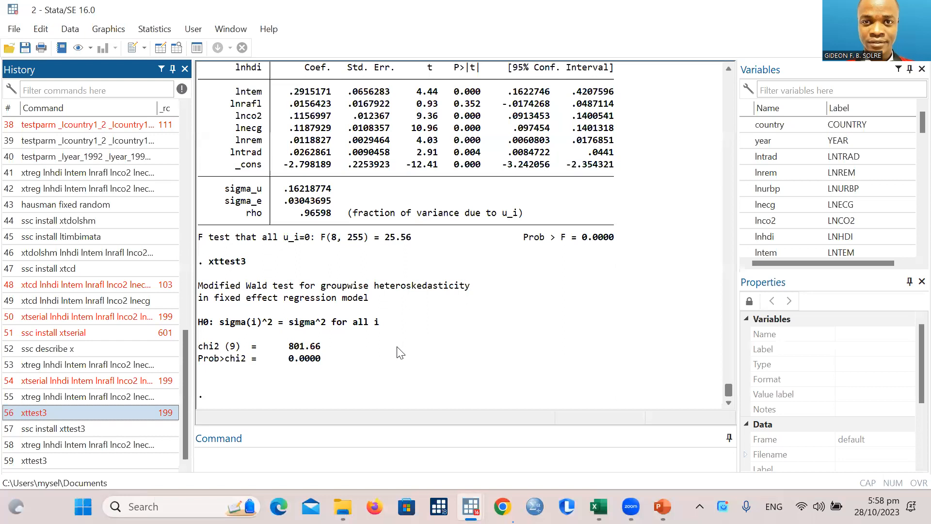
# - Install the xthst package from SSC
pyautogui.click(272, 464)
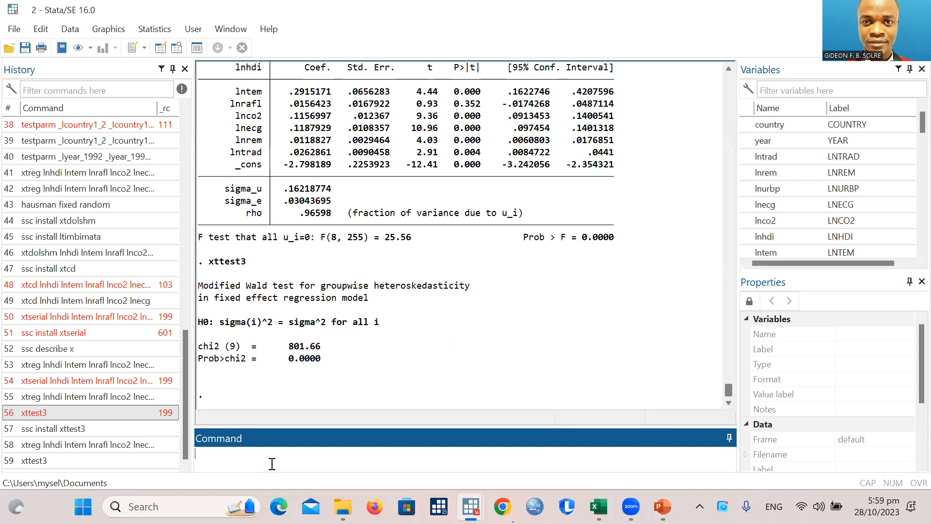
pyautogui.write('ssc ins')
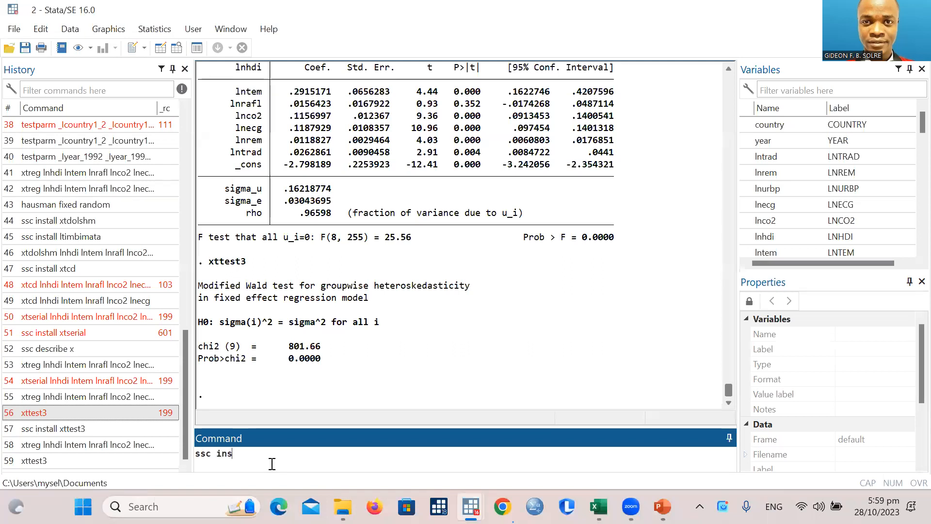
pyautogui.write('tall xthst')
pyautogui.press('Return')
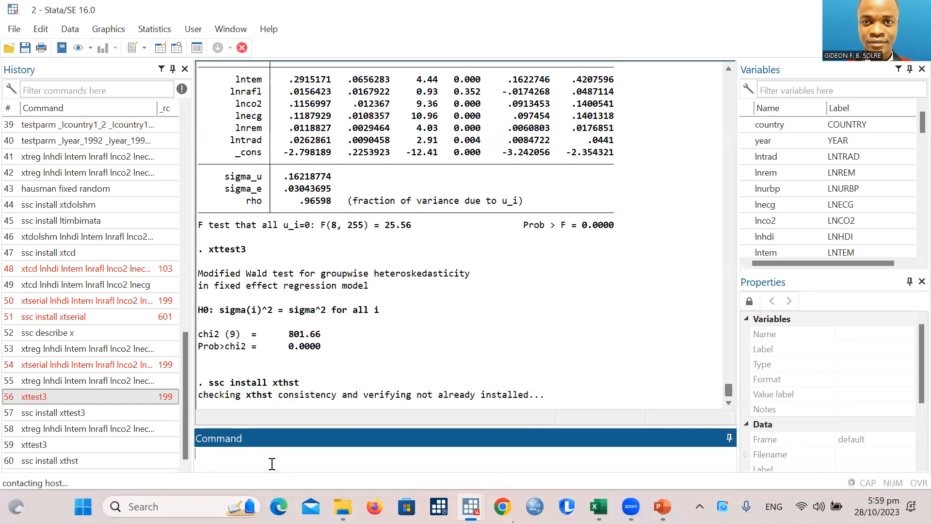
pyautogui.write('xt')
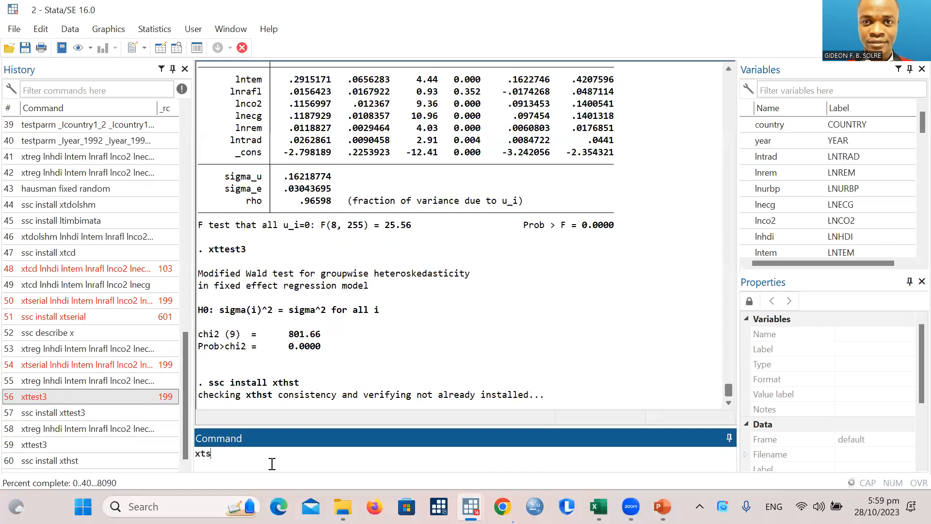
pyautogui.write('s')
pyautogui.press('BackSpace')
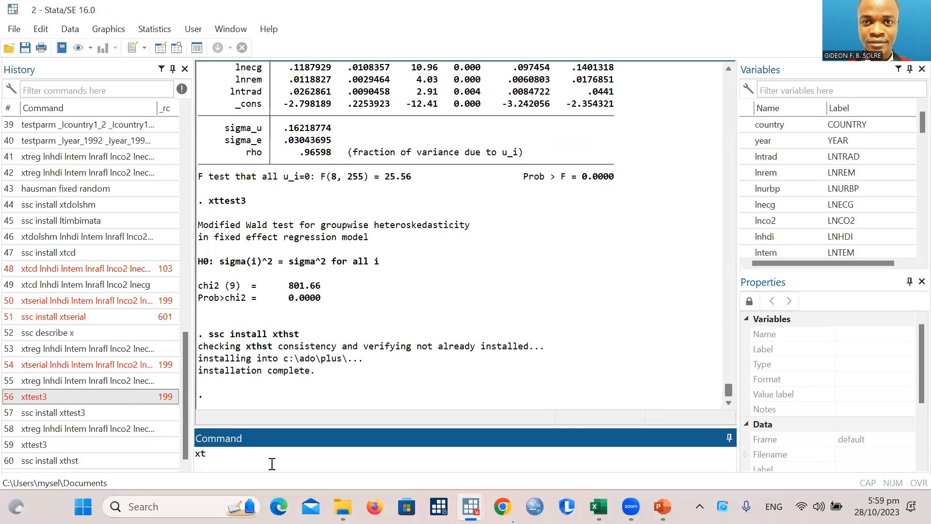
pyautogui.write('hst')
pyautogui.scroll(4, 286, 385)
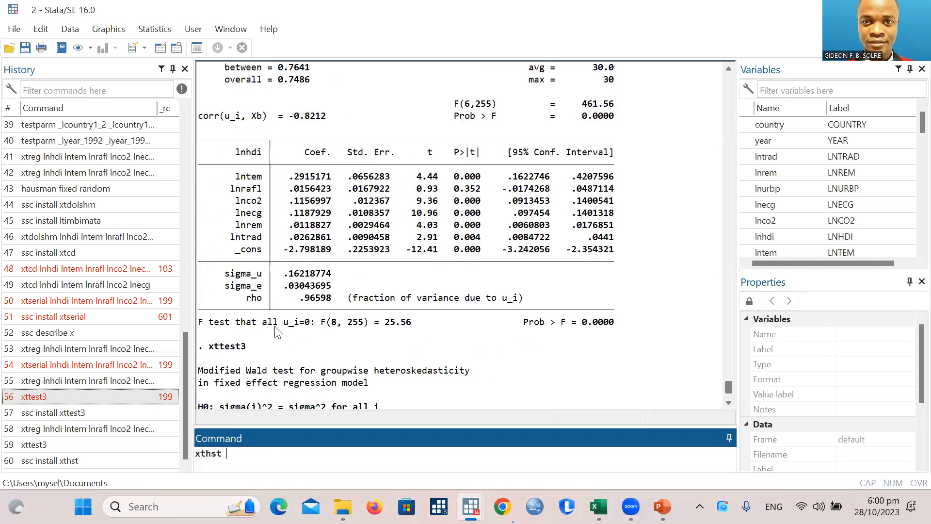
pyautogui.scroll(3, 320, 326)
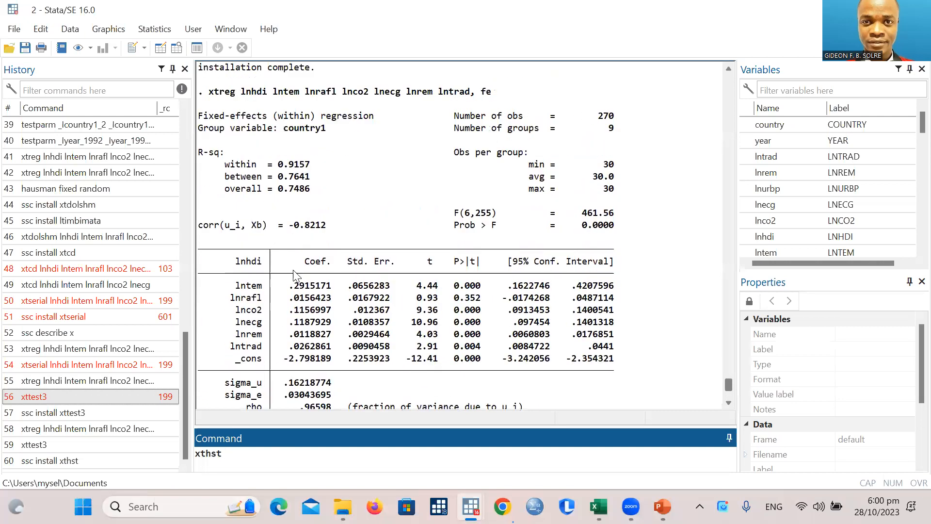
pyautogui.scroll(7, 298, 291)
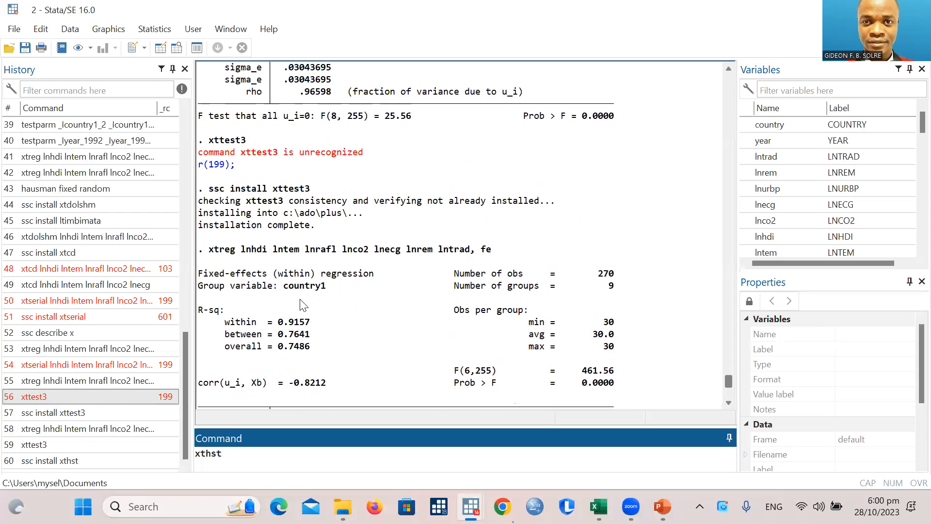
pyautogui.scroll(8, 301, 305)
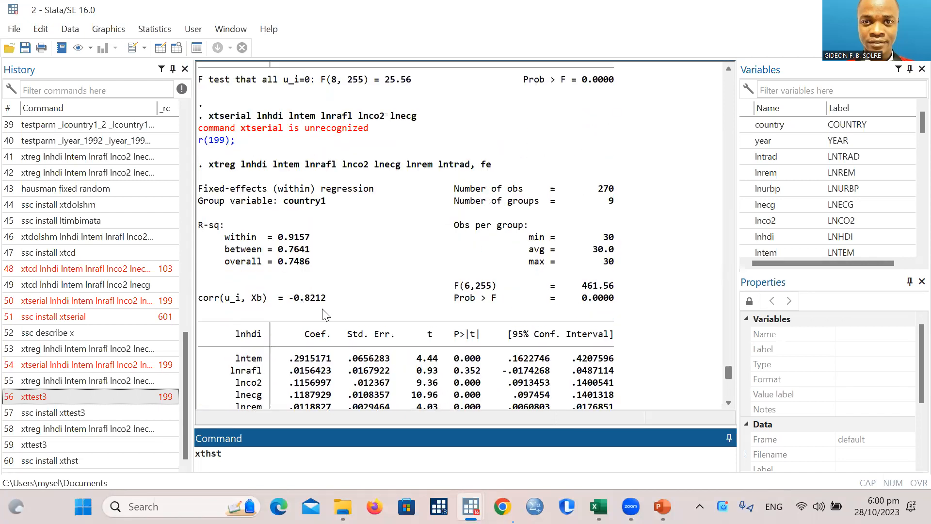
pyautogui.scroll(6, 324, 315)
pyautogui.scroll(-8, 323, 334)
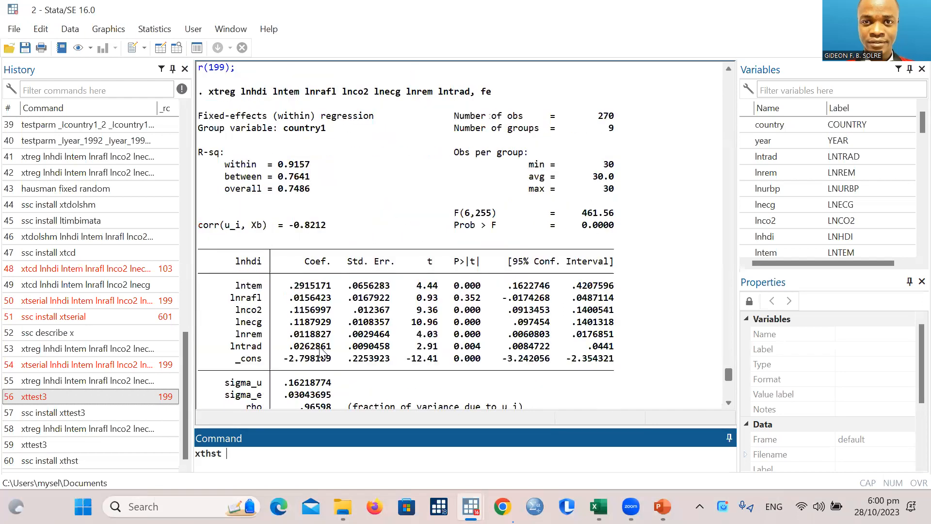
pyautogui.scroll(-6, 320, 350)
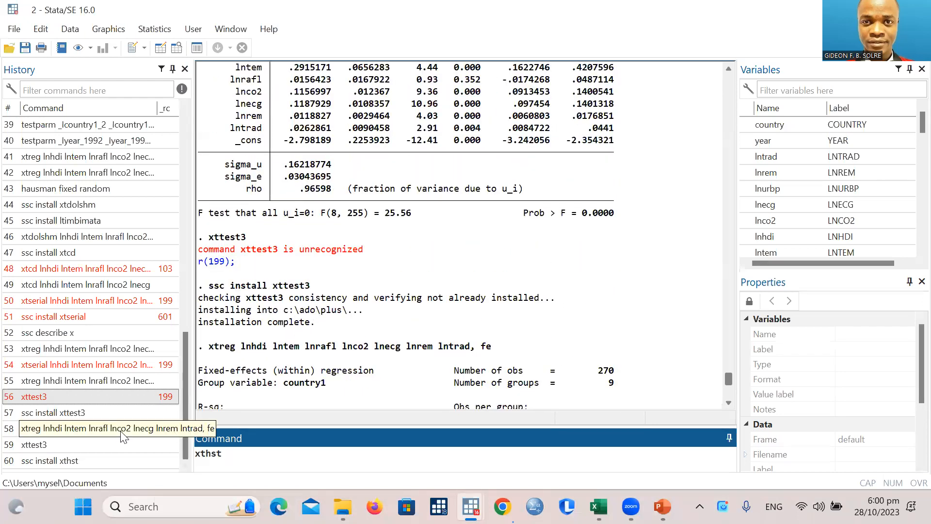
# - Test for slope heterogeneity by adapting the last xtreg command into xthst lnhdi lntem lnrafl lnco2 lnecg lnrem lntrad, without the fe option
pyautogui.click(87, 428)
pyautogui.click(222, 455)
pyautogui.press('BackSpace')
pyautogui.press('BackSpace')
pyautogui.press('BackSpace')
pyautogui.write('hst')
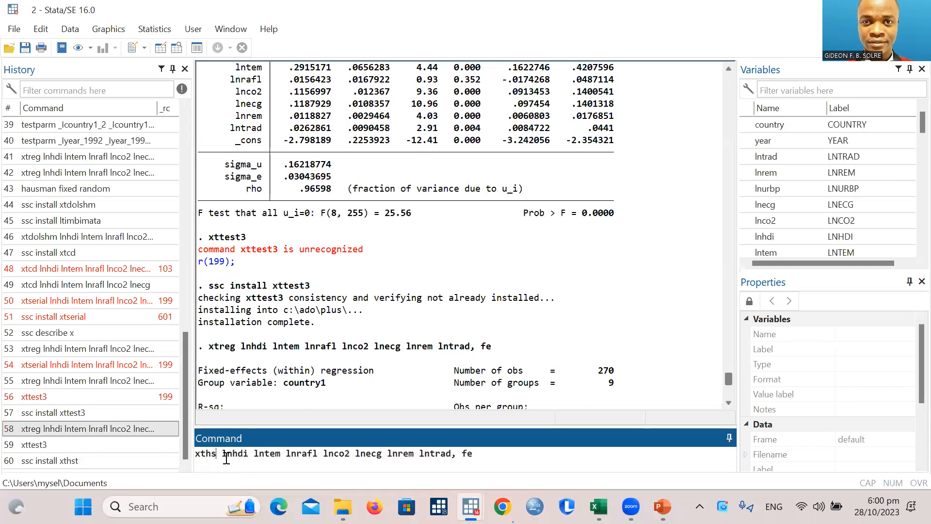
pyautogui.click(482, 457)
pyautogui.press('BackSpace')
pyautogui.press('BackSpace')
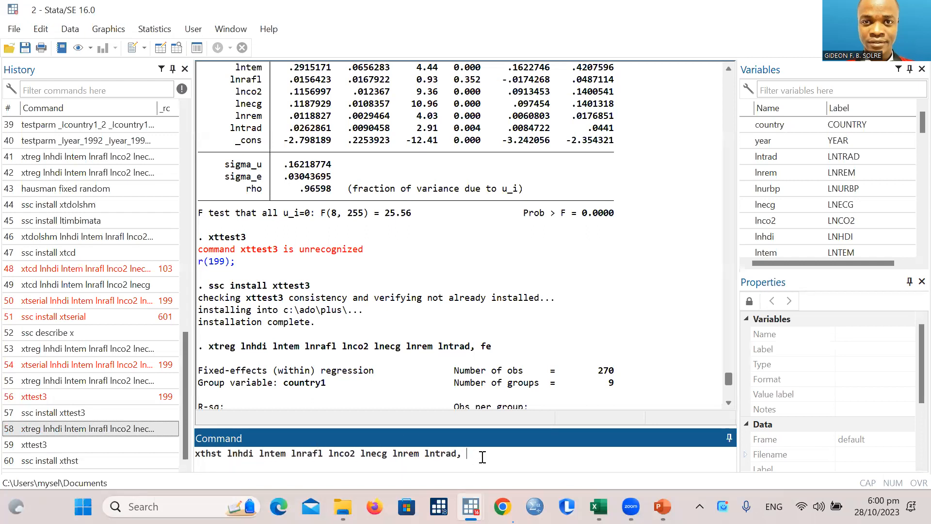
pyautogui.press('BackSpace')
pyautogui.press('Return')
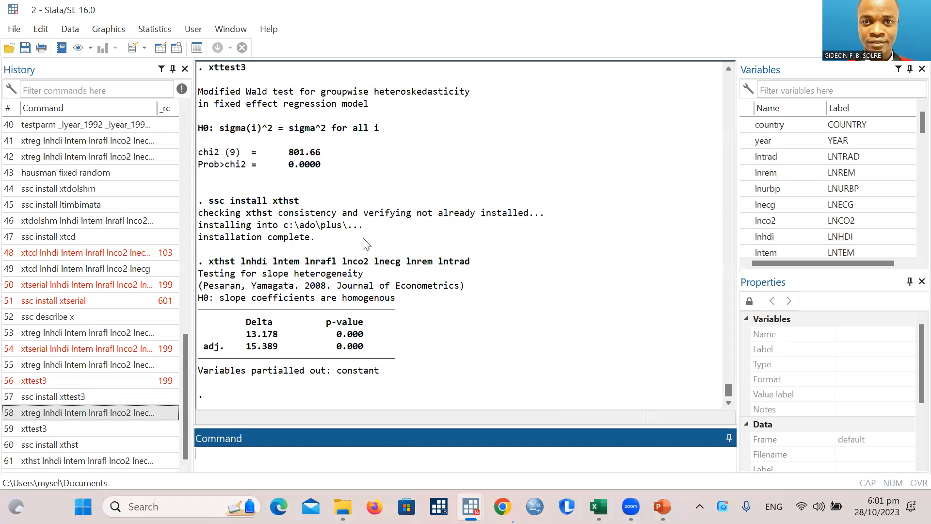
# - Try to install the pooled mean group package with ssc install xtpmg replace
pyautogui.scroll(3, 364, 245)
pyautogui.scroll(1, 365, 245)
pyautogui.scroll(2, 353, 323)
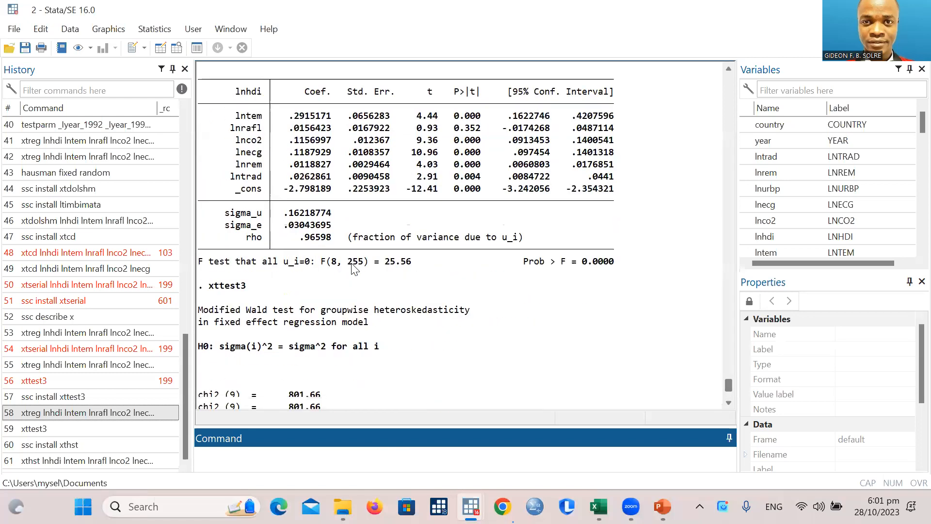
pyautogui.scroll(-4, 357, 281)
pyautogui.scroll(-1, 357, 293)
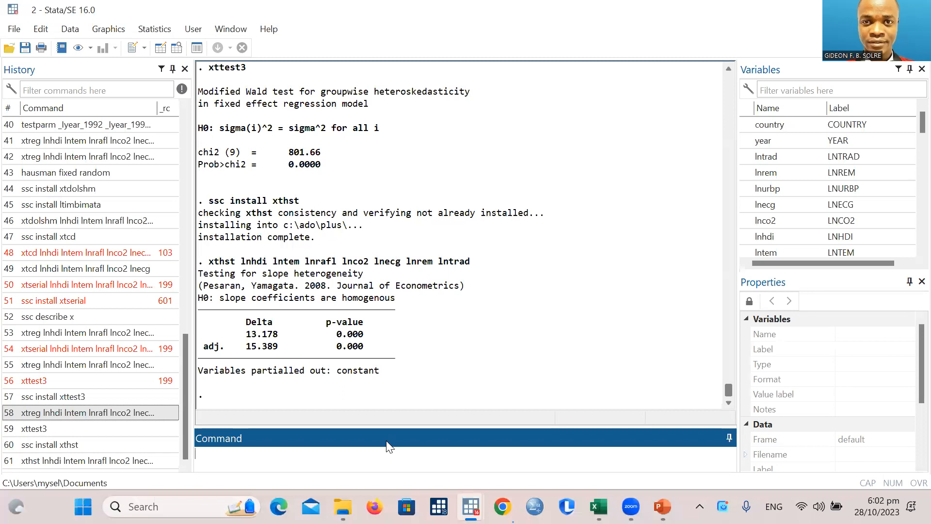
pyautogui.write('ssc install xtpmg replace')
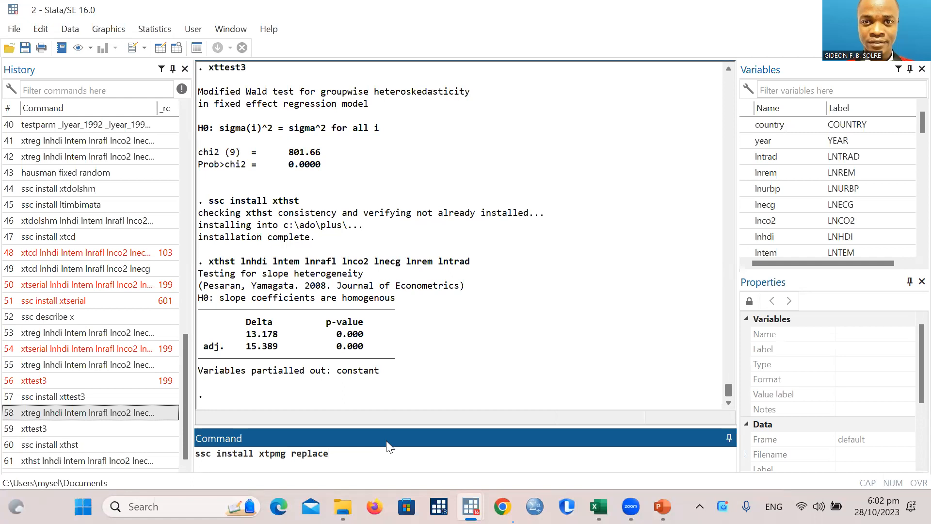
pyautogui.press('Return')
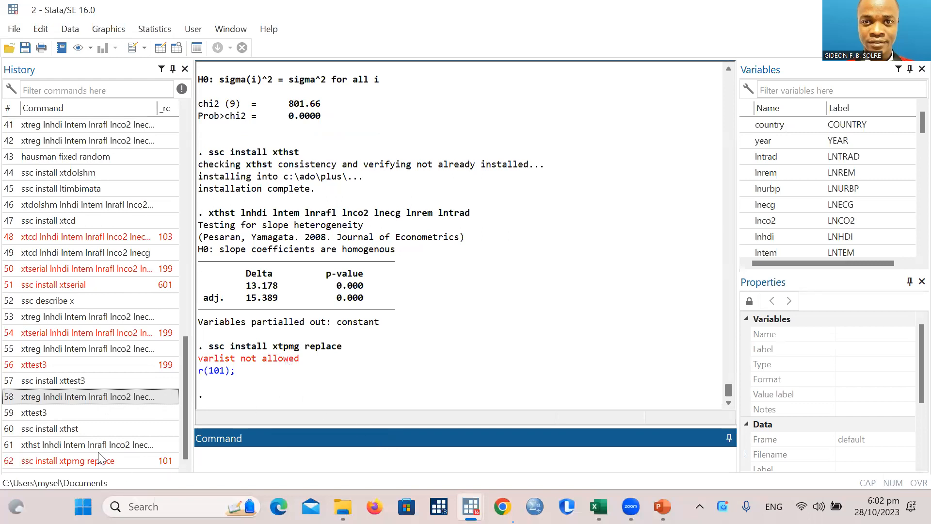
# - Install the xtpmg package from SSC with the replace keyword removed from the command
pyautogui.click(132, 457)
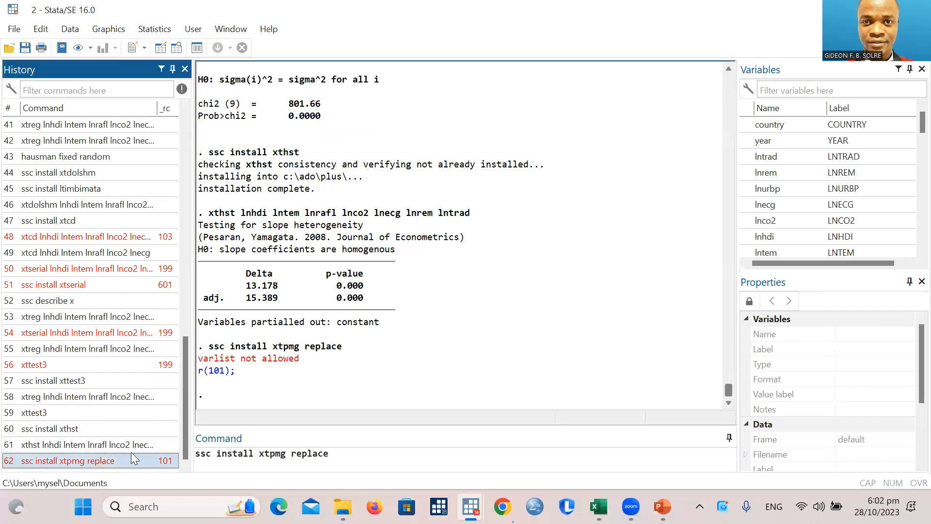
pyautogui.click(335, 459)
pyautogui.press('BackSpace')
pyautogui.press('BackSpace')
pyautogui.press('BackSpace')
pyautogui.press('BackSpace')
pyautogui.press('BackSpace')
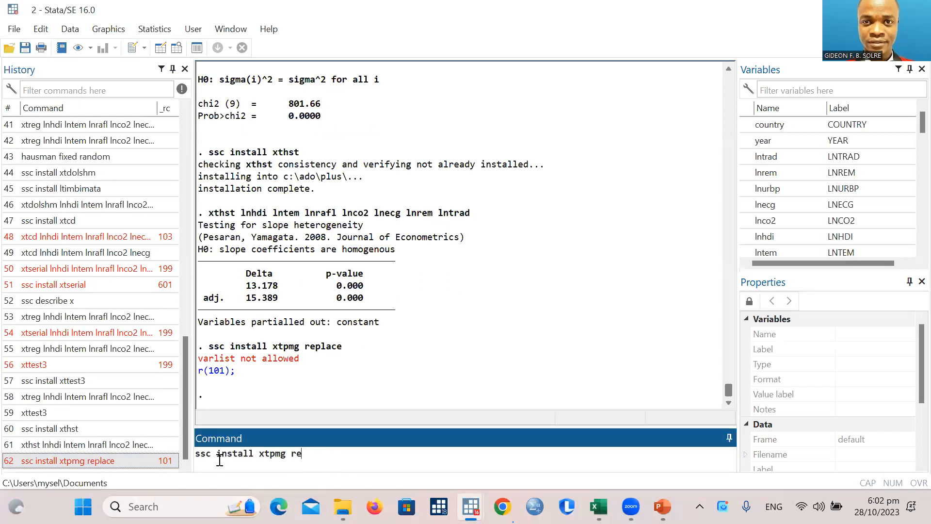
pyautogui.click(224, 470)
pyautogui.press('BackSpace')
pyautogui.click(314, 456)
pyautogui.press('BackSpace')
pyautogui.press('BackSpace')
pyautogui.press('BackSpace')
pyautogui.write('g')
pyautogui.press('Return')
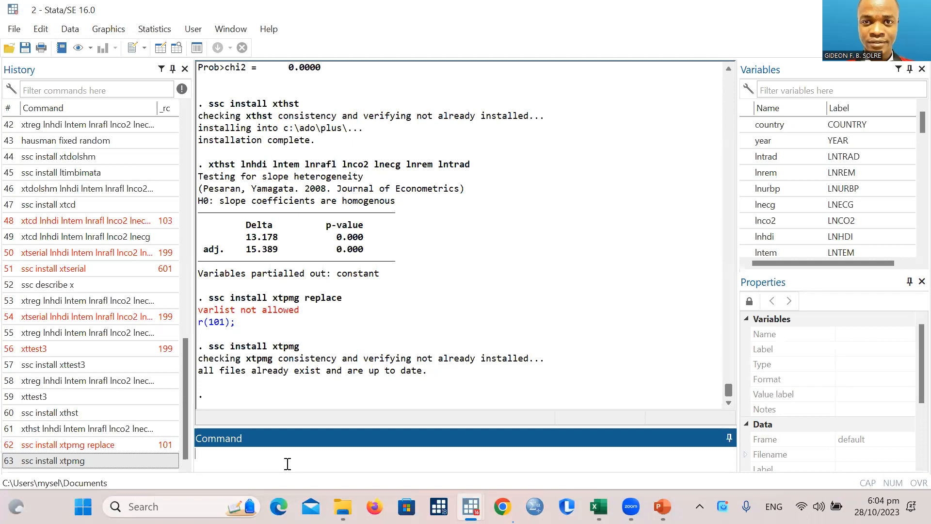
# - Begin an xtpmg command with the differenced terms d.lnhdi d.lntem d.lnrafl d.lnco2 d.lnecg d.lnrem d.lntrad and start the lr option
pyautogui.write('xtpmg')
pyautogui.write('d')
pyautogui.write('.')
pyautogui.write('lnhdi d.lntem d.l')
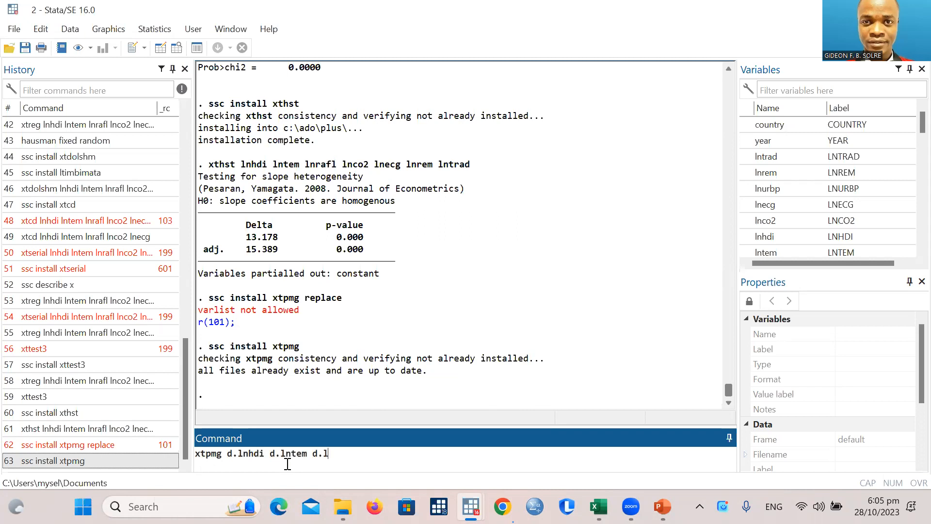
pyautogui.write('nrafl d.lnco2 d.ln')
pyautogui.scroll(10, 409, 343)
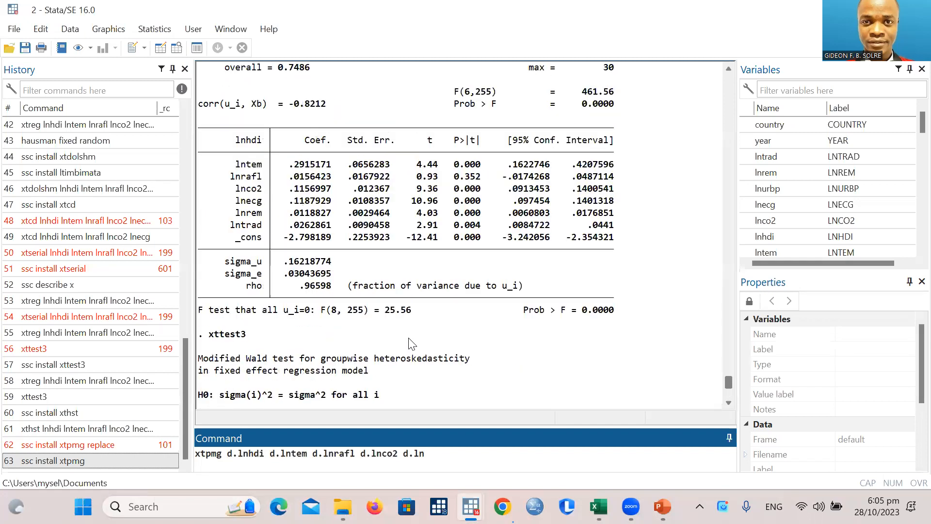
pyautogui.scroll(-8, 410, 343)
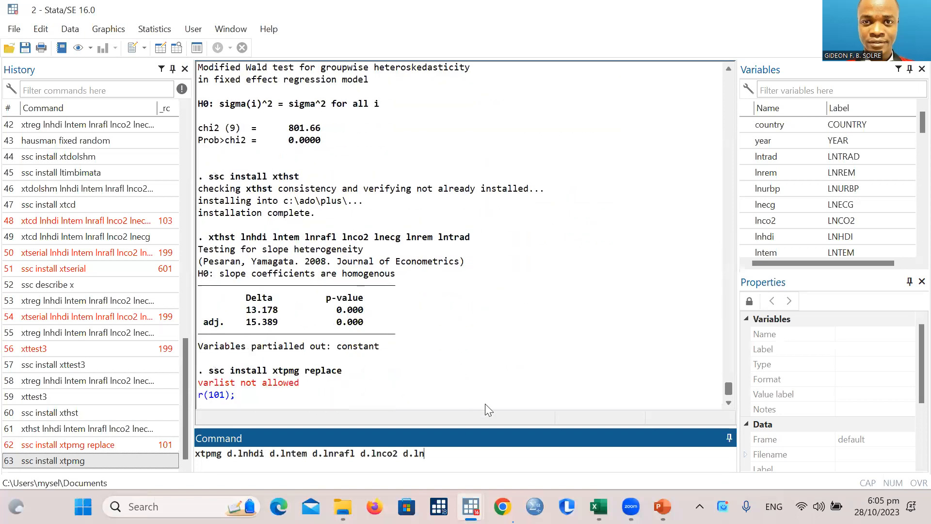
pyautogui.write('ecg d.ln')
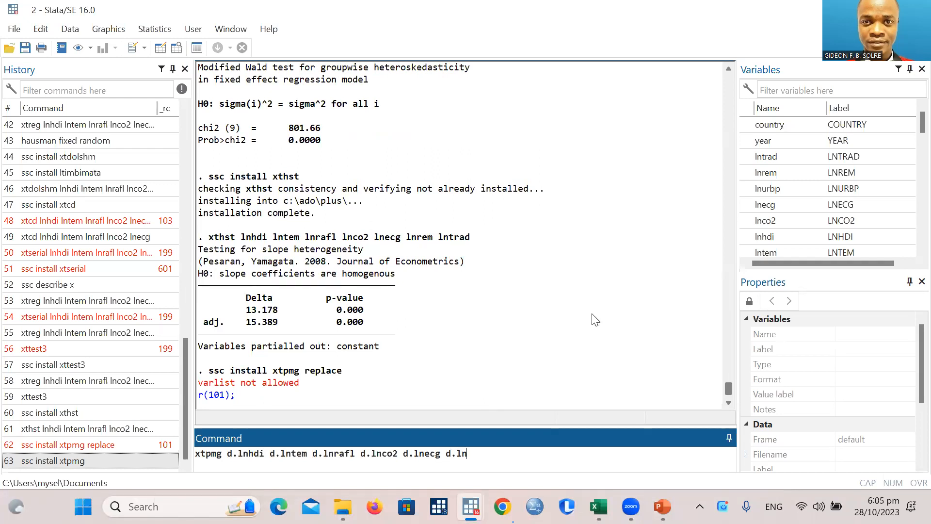
pyautogui.scroll(9, 407, 233)
pyautogui.scroll(3, 407, 234)
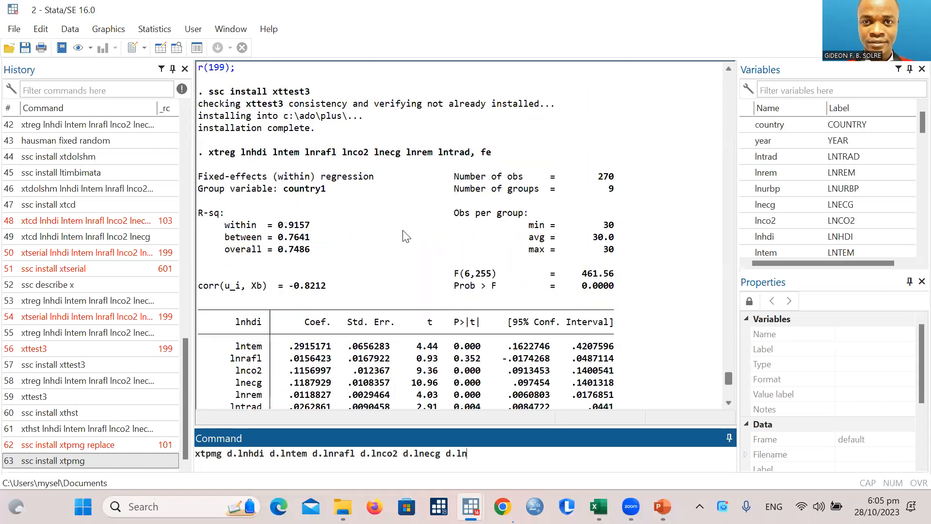
pyautogui.scroll(-3, 405, 237)
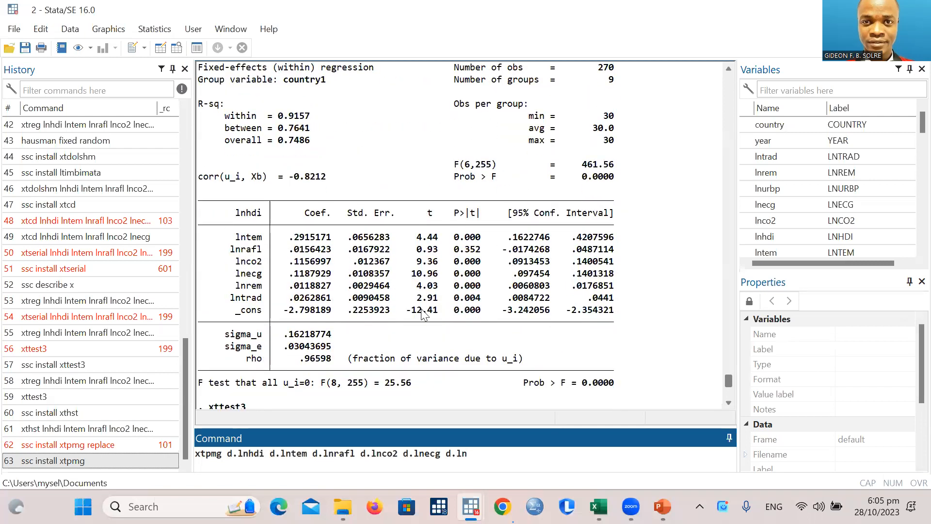
pyautogui.scroll(-7, 426, 315)
pyautogui.write('rem')
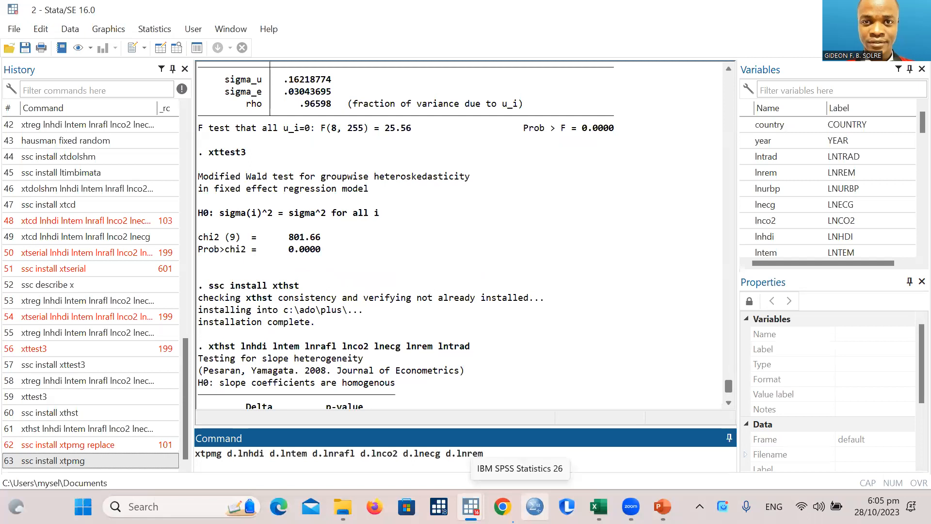
pyautogui.write(' d.lntrad, lr')
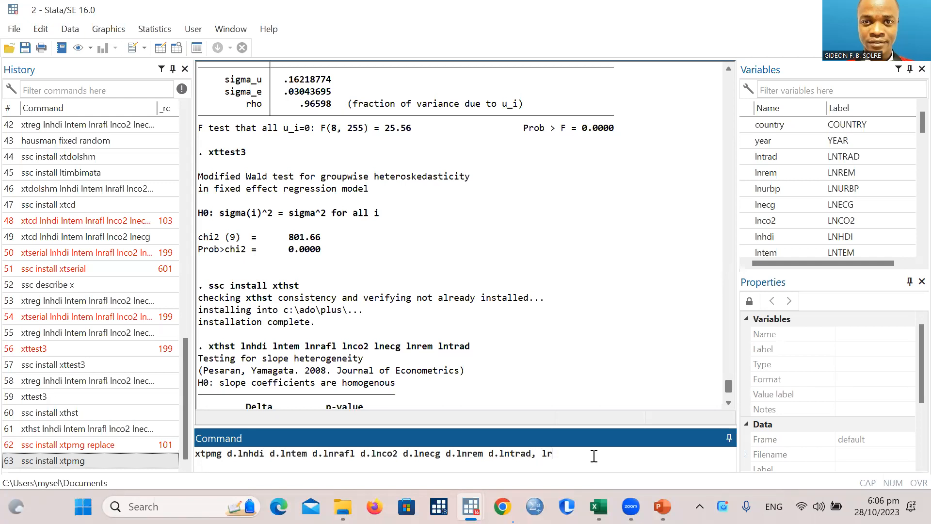
# - Fill the command's long-run option with l.lnhdi lntem lnrafl lnco2 lnecg lnrem lntrad
pyautogui.write('(l.')
pyautogui.write('lnhdi')
pyautogui.write('lnrafl lnco2')
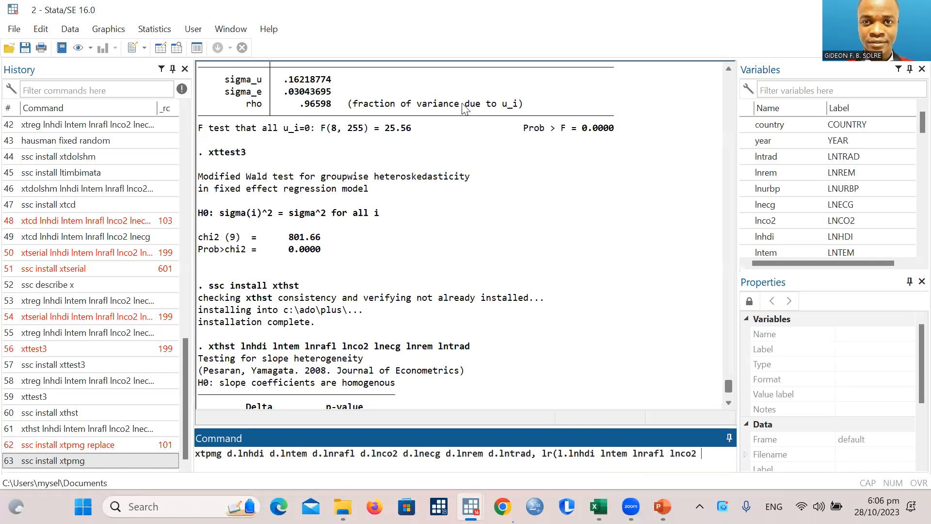
pyautogui.write(' lnecg lnrem lntrad')
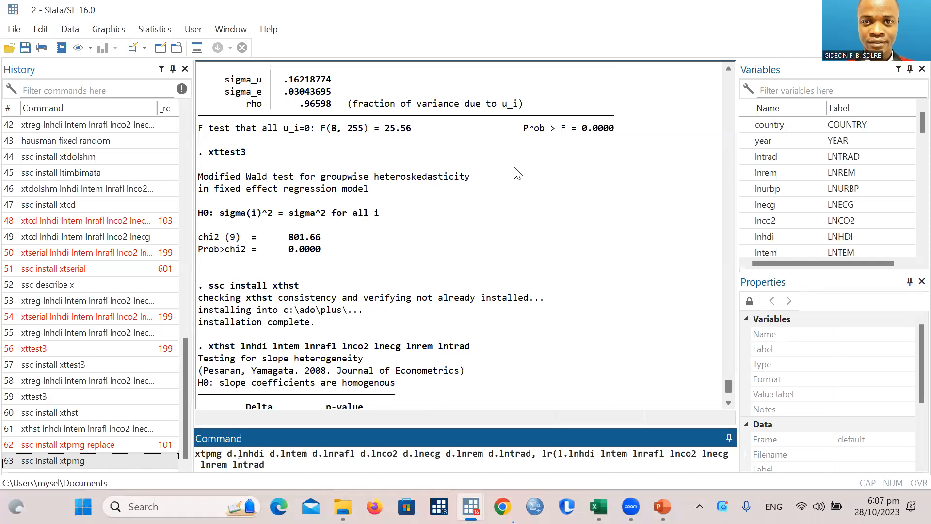
# - Complete the xtpmg command with ec(ECT) replace pmg and run the pooled mean group estimation
pyautogui.write(') ec(e')
pyautogui.press('BackSpace')
pyautogui.press('capslock')
pyautogui.write('ECT)')
pyautogui.press('capslock')
pyautogui.write('place pmg')
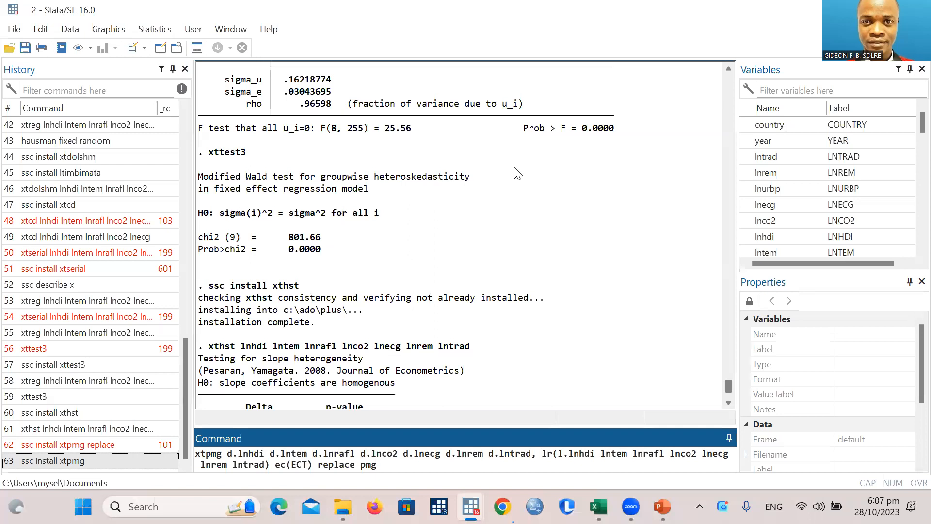
pyautogui.press('Return')
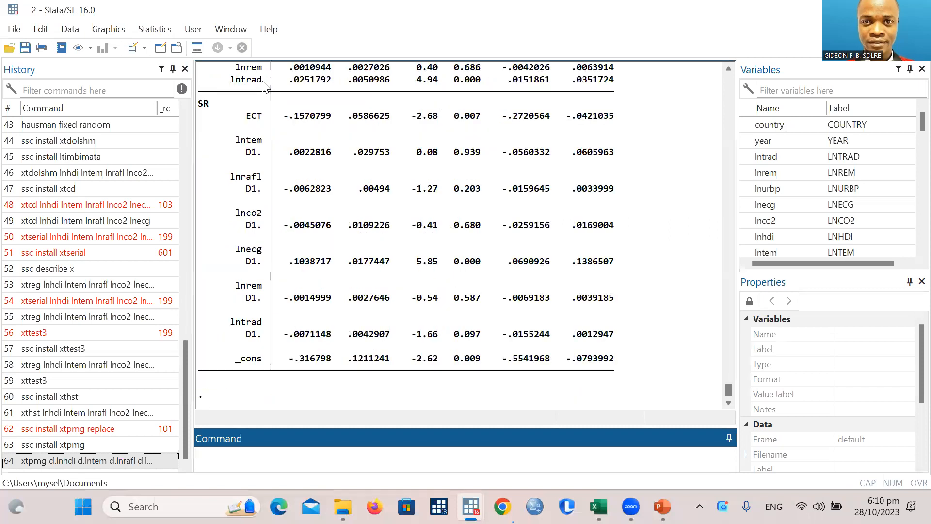
# - Review the long-run and short-run PMG estimates, and rerun the same xtpmg command with the full option added
pyautogui.scroll(6, 335, 180)
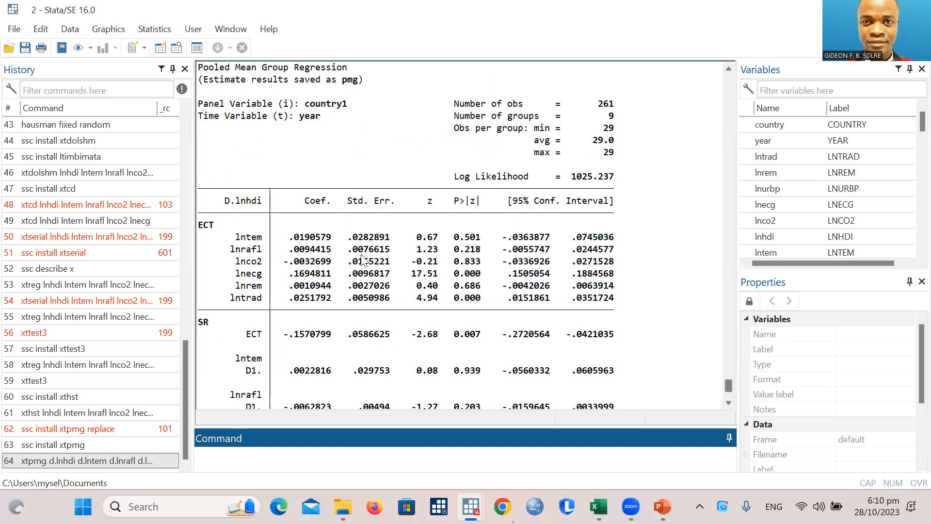
pyautogui.scroll(1, 364, 260)
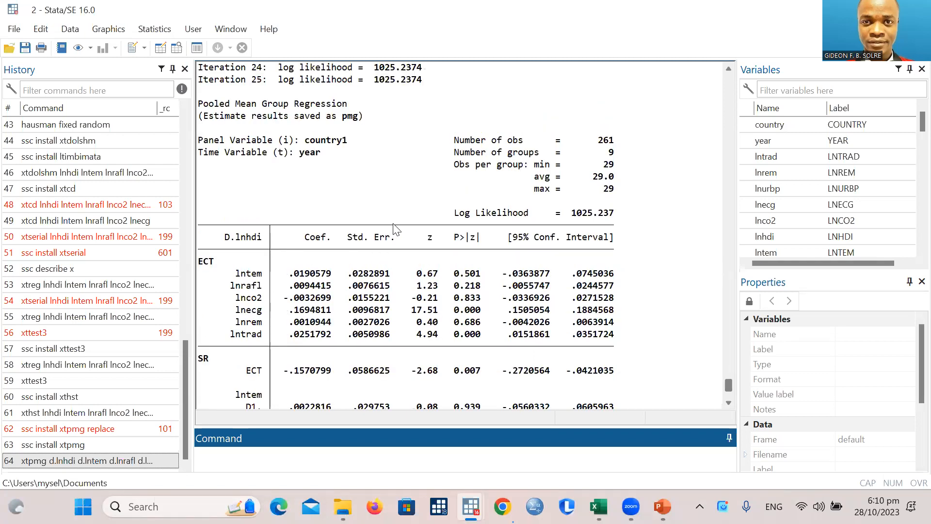
pyautogui.scroll(-2, 395, 271)
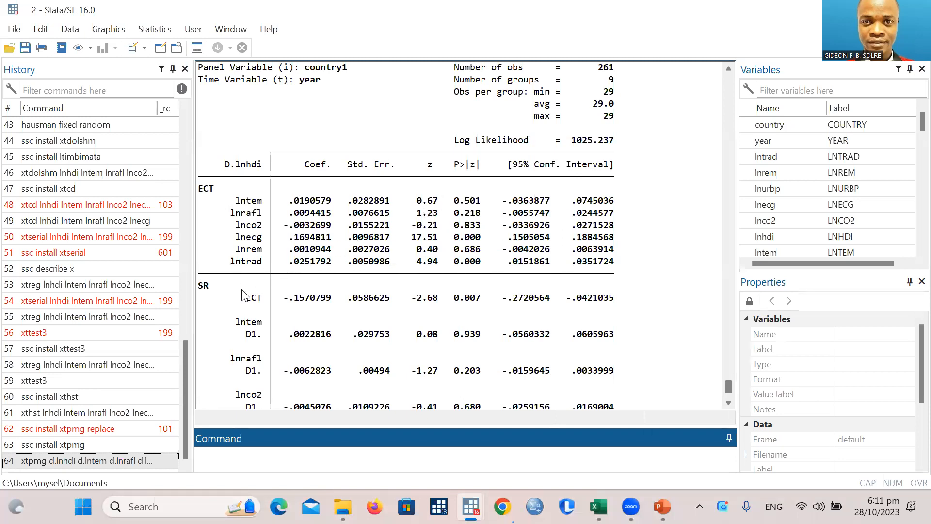
pyautogui.scroll(-4, 320, 233)
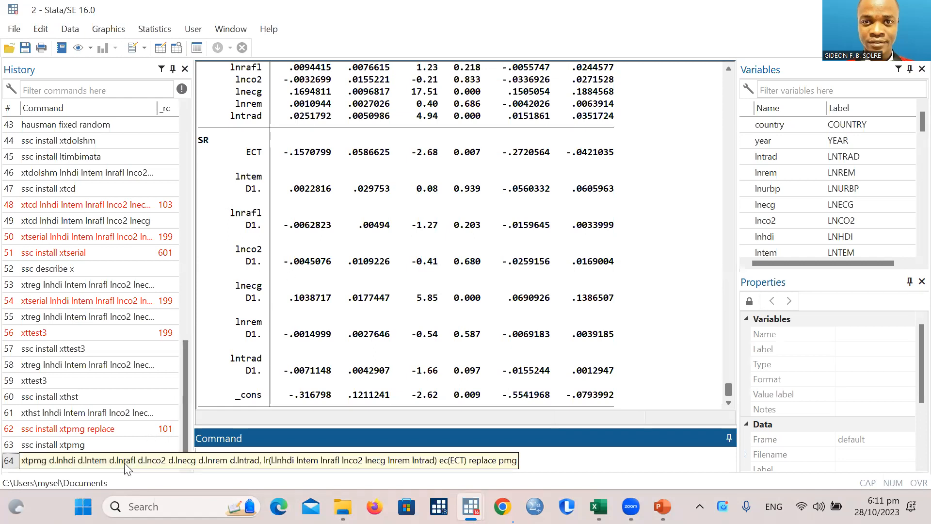
pyautogui.click(427, 463)
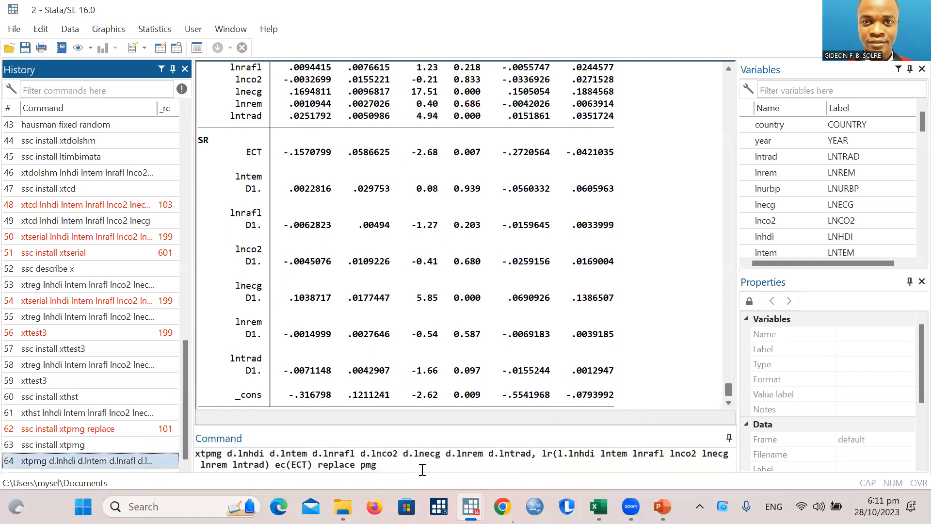
pyautogui.click(422, 471)
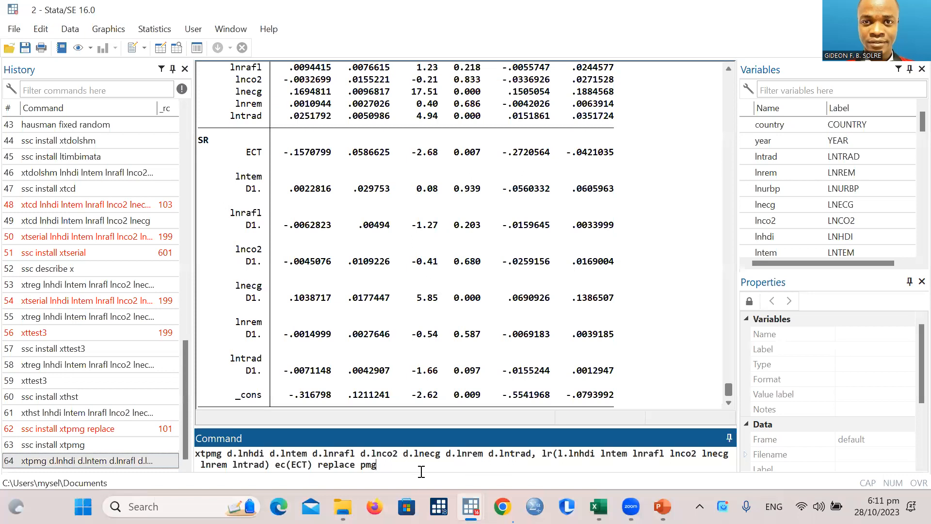
pyautogui.write('full')
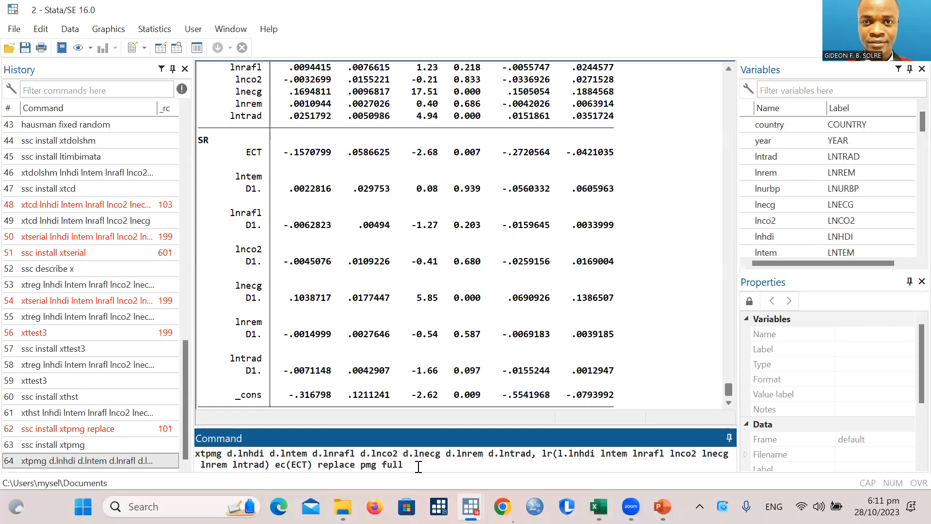
pyautogui.press('Return')
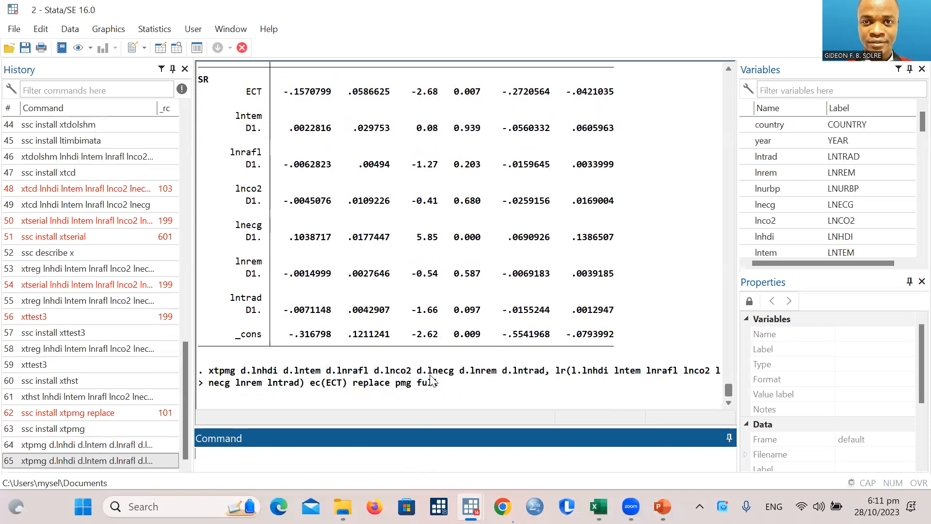
pyautogui.scroll(3, 378, 194)
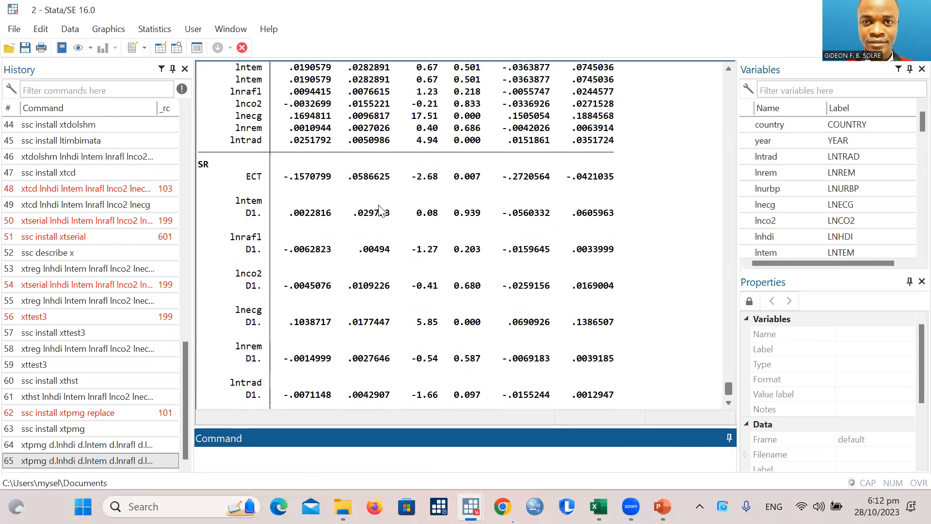
pyautogui.scroll(-3, 381, 217)
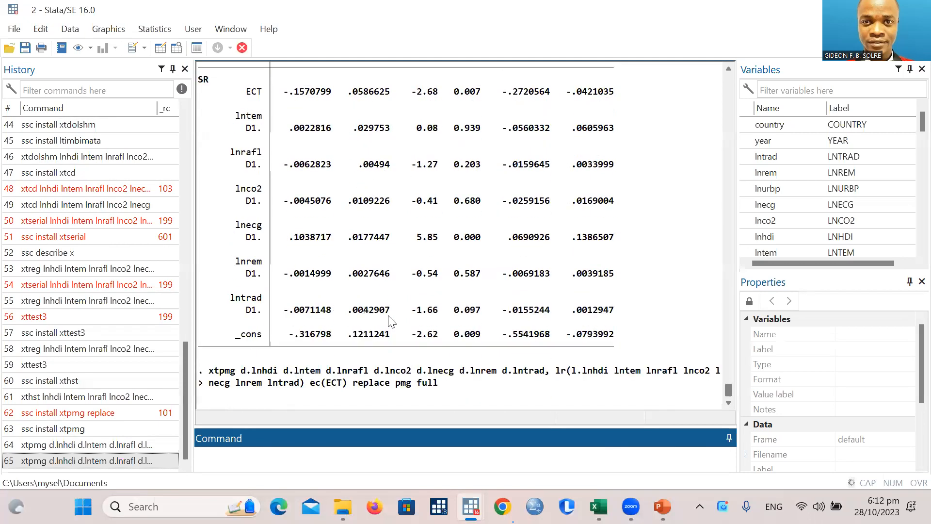
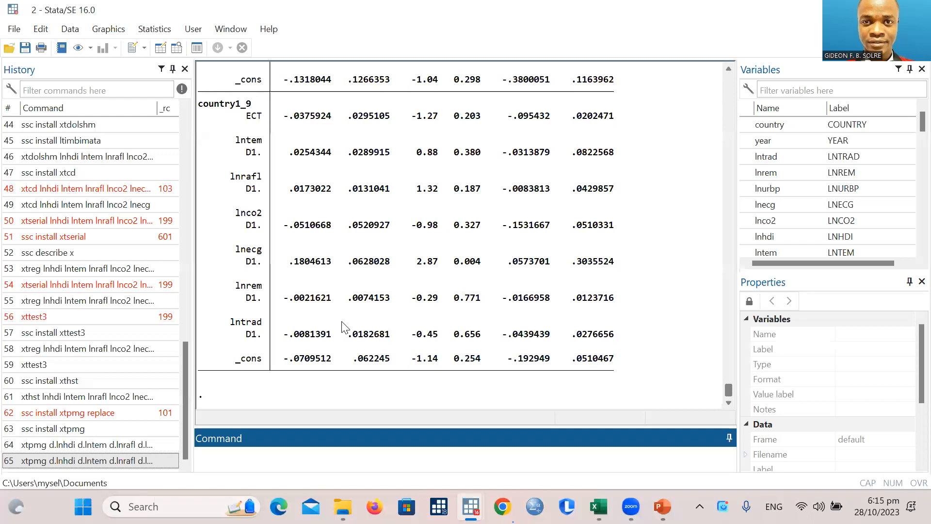
# - Examine the full PMG output, covering the long-run ECT block and the country-specific short-run estimates for each panel
pyautogui.scroll(8, 342, 327)
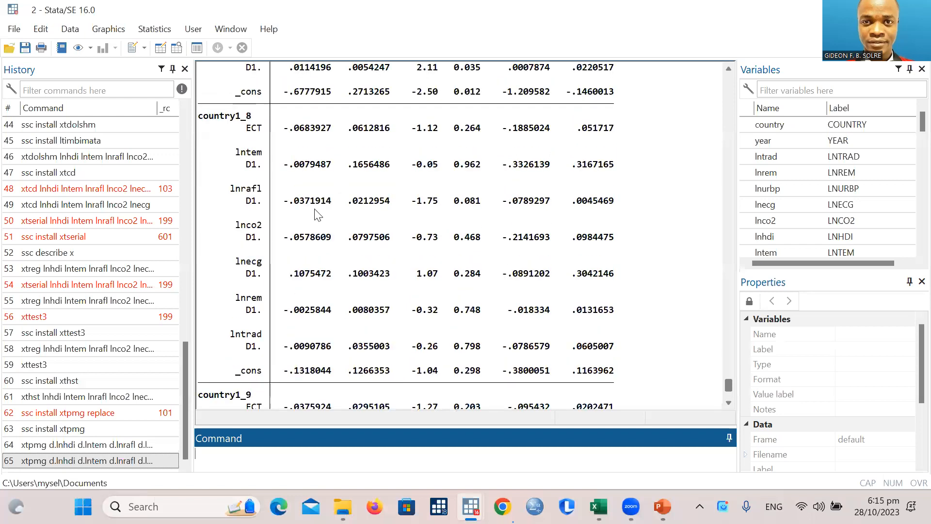
pyautogui.scroll(15, 342, 242)
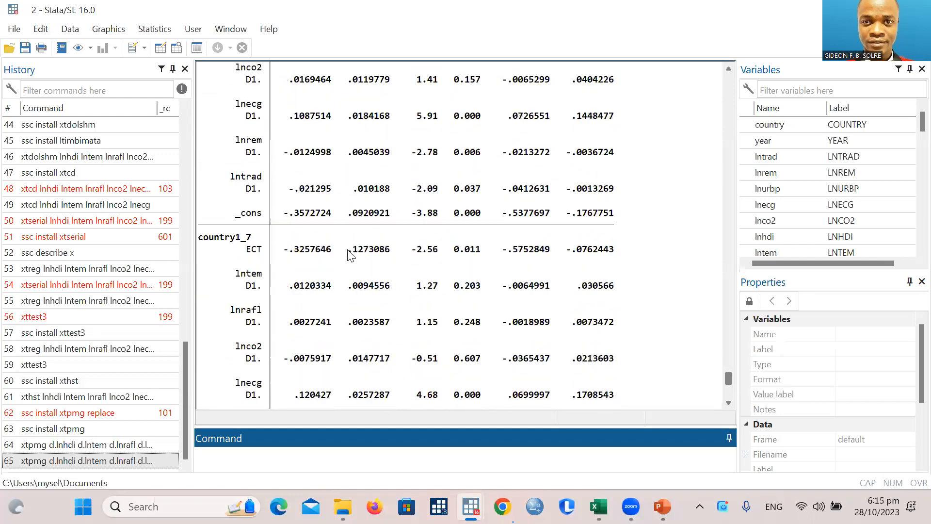
pyautogui.scroll(5, 347, 254)
pyautogui.scroll(20, 351, 256)
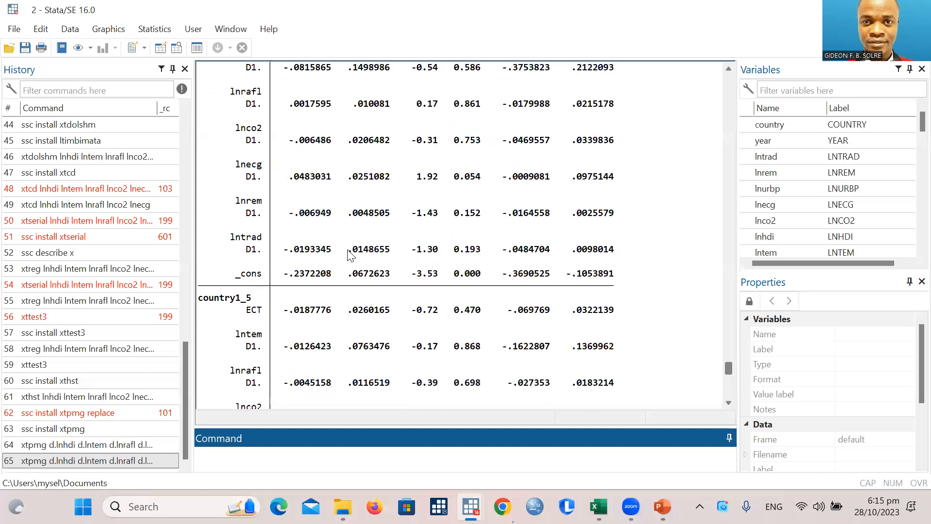
pyautogui.scroll(10, 348, 257)
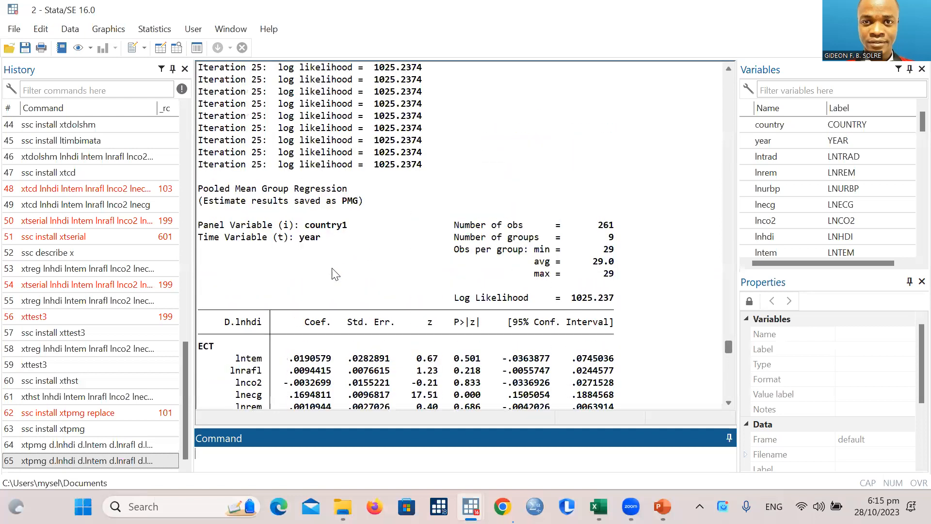
pyautogui.scroll(-4, 334, 260)
pyautogui.scroll(-1, 321, 262)
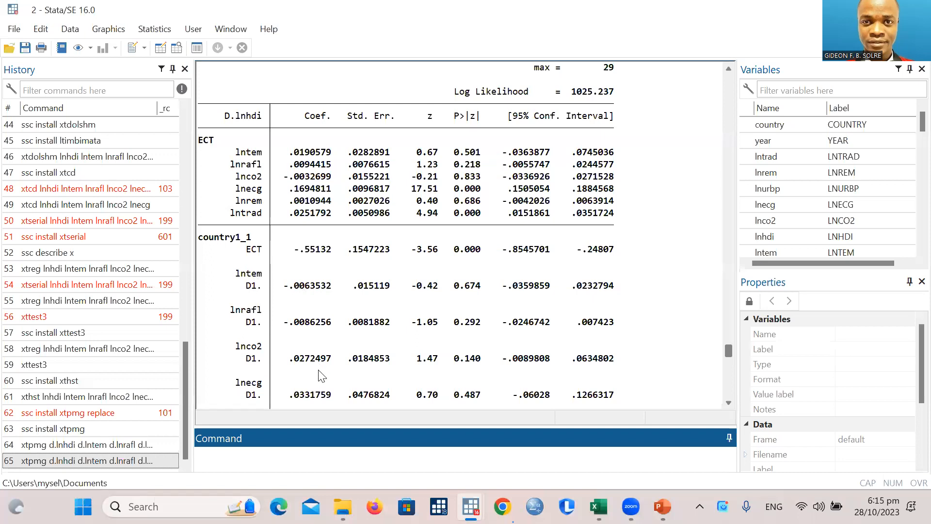
pyautogui.scroll(-6, 311, 348)
pyautogui.scroll(5, 311, 348)
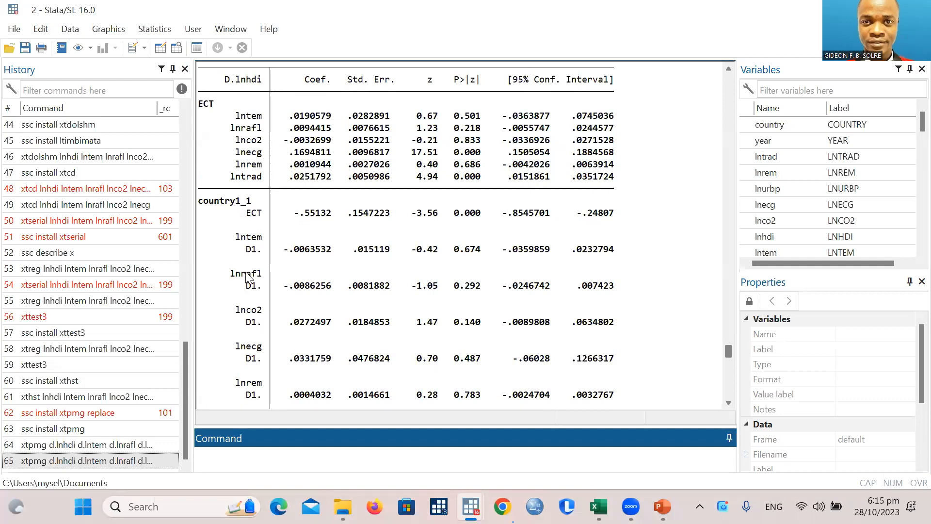
pyautogui.scroll(-2, 245, 284)
pyautogui.scroll(-3, 245, 284)
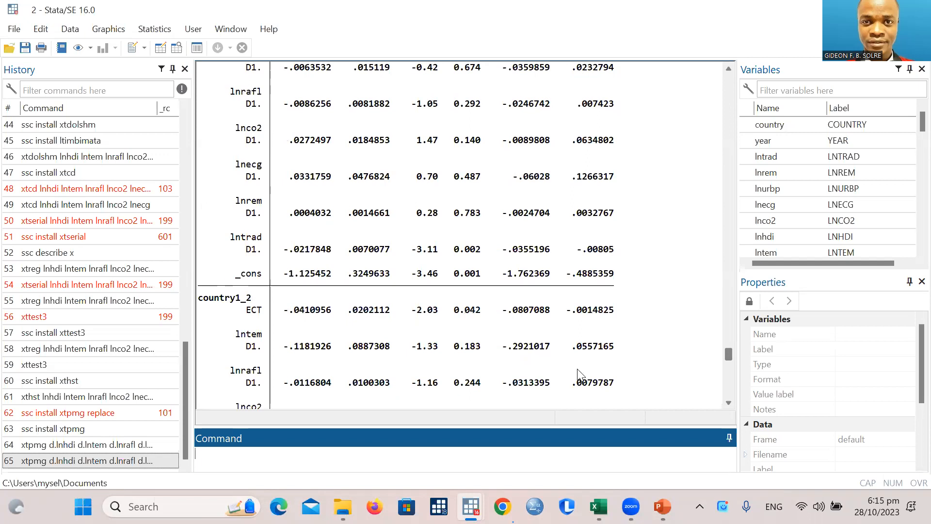
# - Check in the Data Editor which country each country1 code stands for, and return to the country1_2 estimates in the results
pyautogui.moveTo(471, 507)
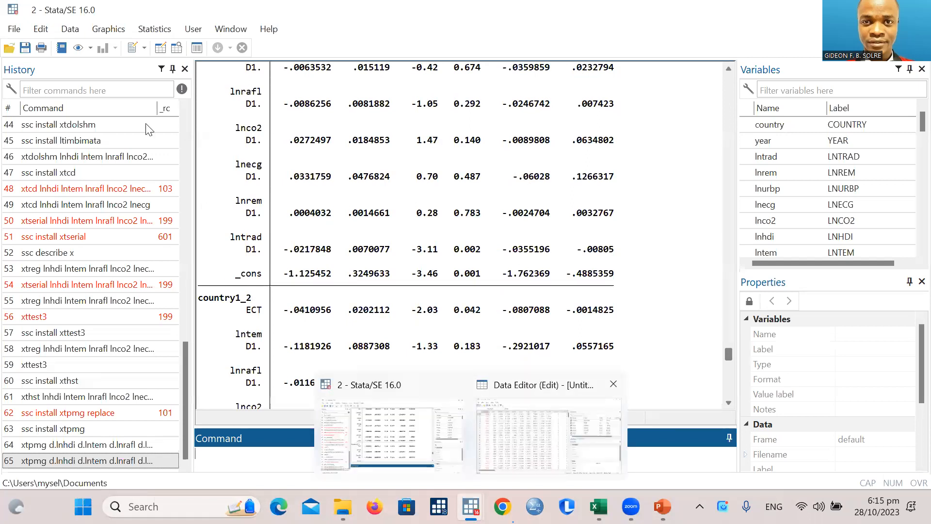
pyautogui.hotkey('alt', 'Tab')
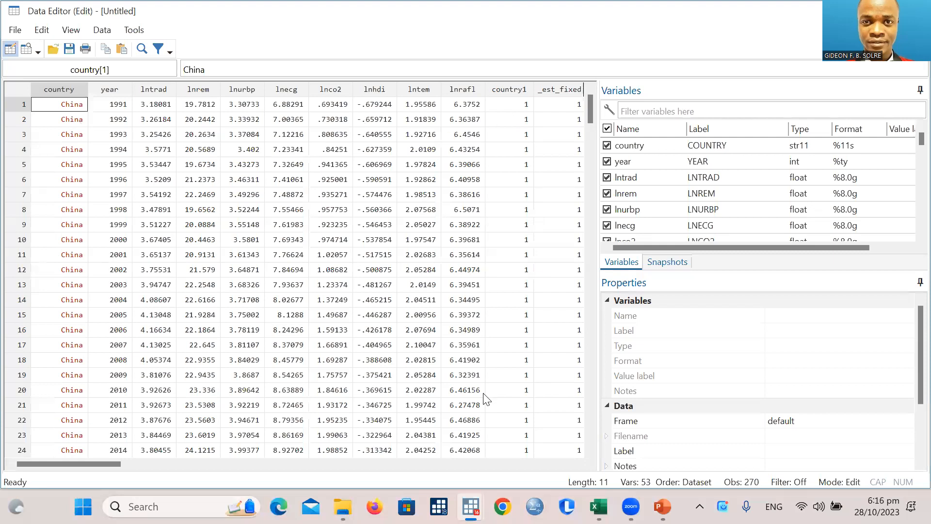
pyautogui.scroll(-10, 483, 399)
pyautogui.scroll(8, 478, 436)
pyautogui.scroll(2, 449, 490)
pyautogui.click(470, 506)
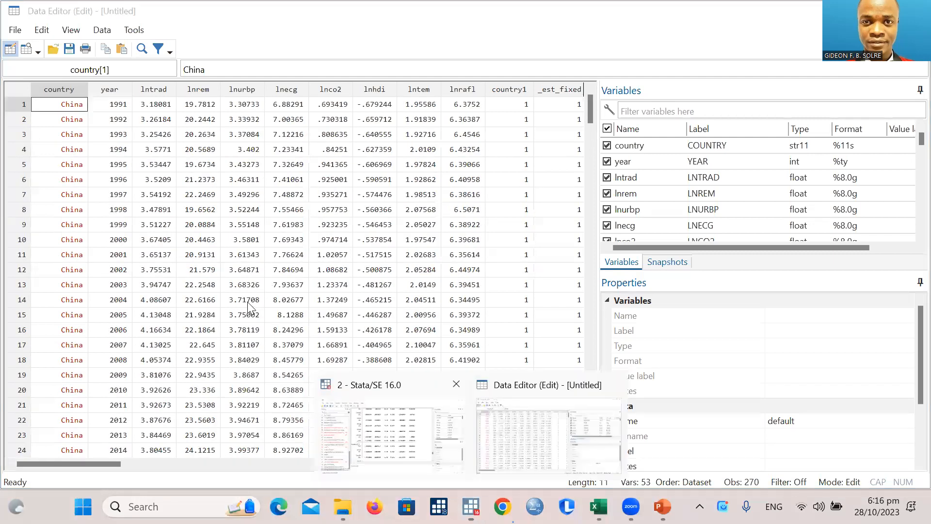
pyautogui.click(392, 433)
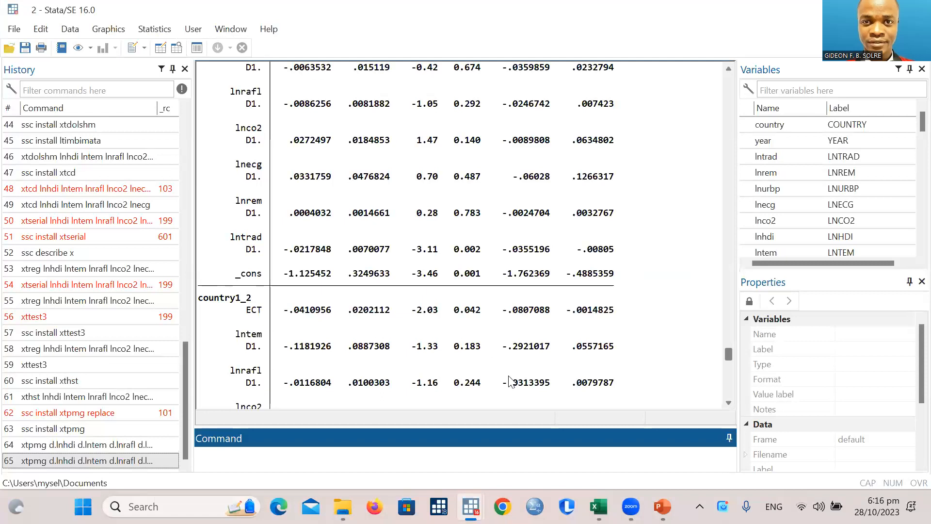
pyautogui.scroll(-5, 291, 276)
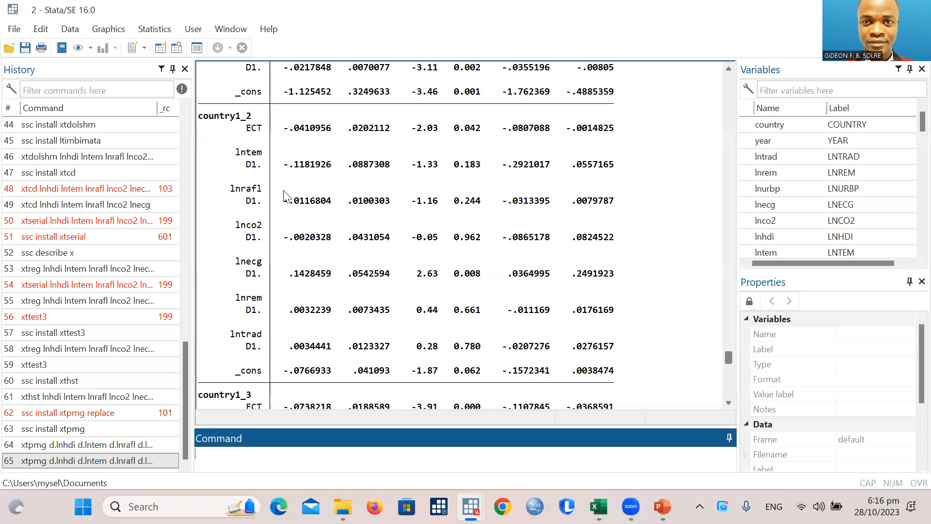
# - Compare the short-run estimates of country1_1, country1_2 and country1_3 in the full PMG output, focusing on the ECT row of country1_1
pyautogui.scroll(9, 412, 243)
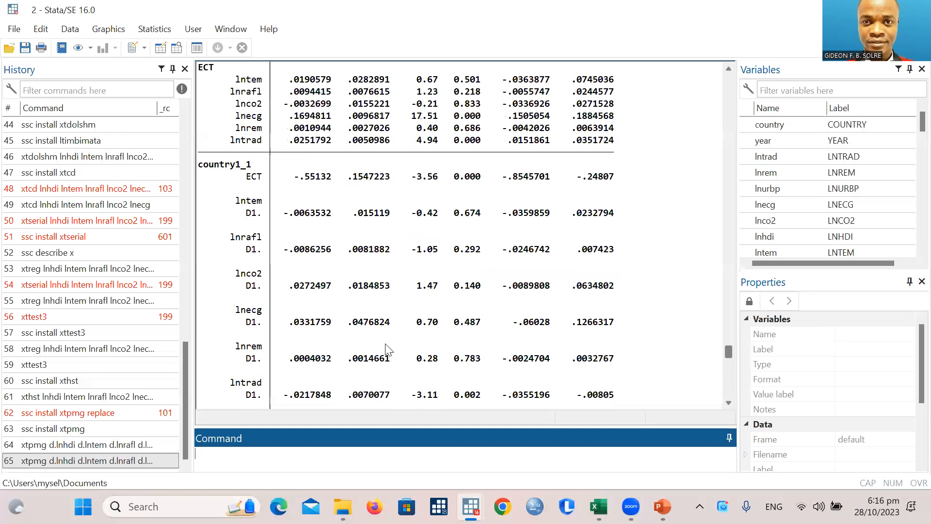
pyautogui.scroll(-16, 394, 340)
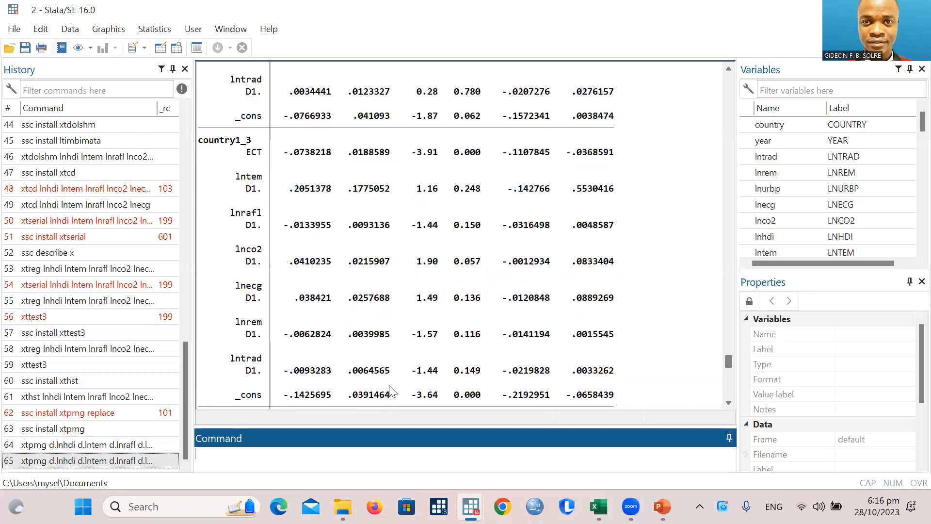
pyautogui.scroll(-6, 392, 391)
pyautogui.scroll(14, 392, 391)
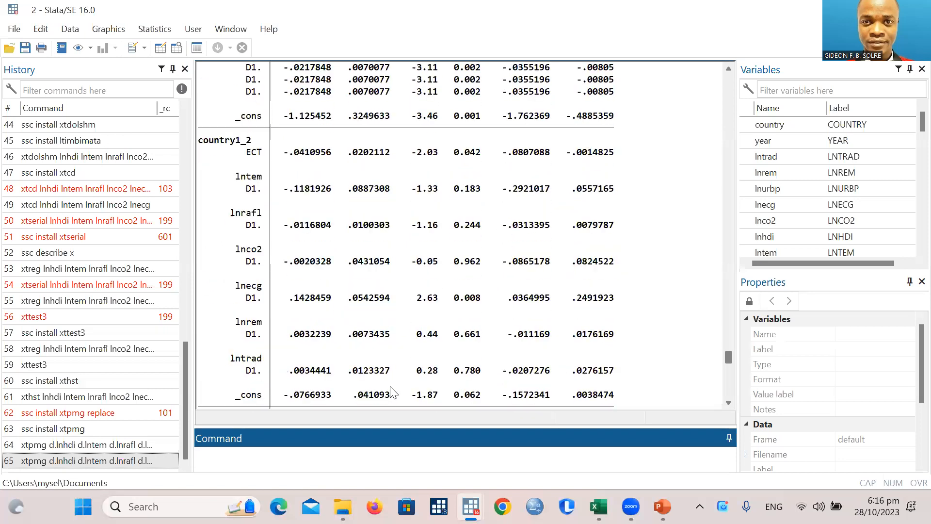
pyautogui.scroll(5, 392, 390)
pyautogui.scroll(5, 392, 391)
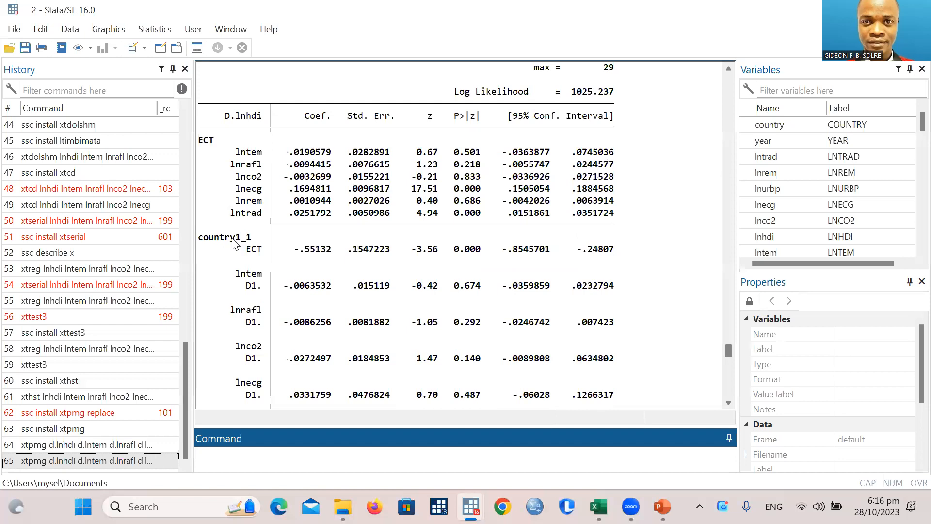
pyautogui.scroll(1, 261, 226)
pyautogui.scroll(2, 261, 224)
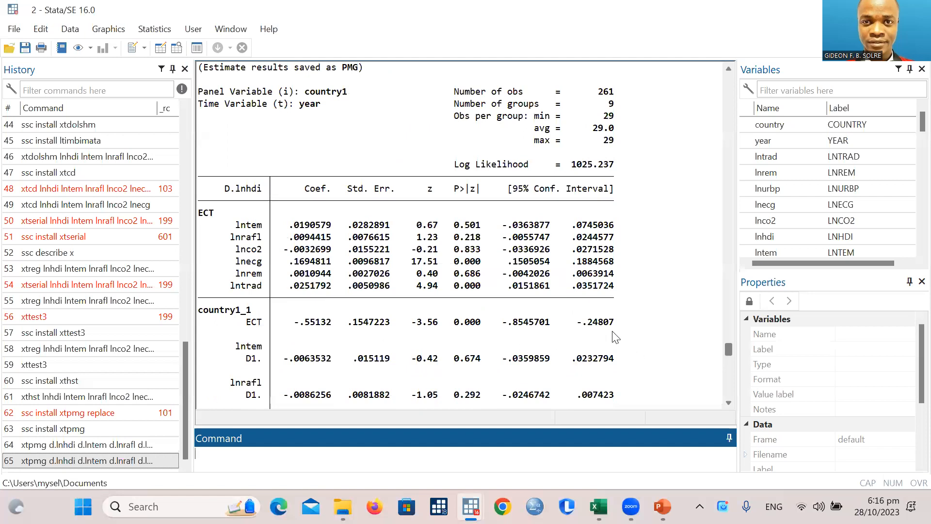
pyautogui.click(301, 330)
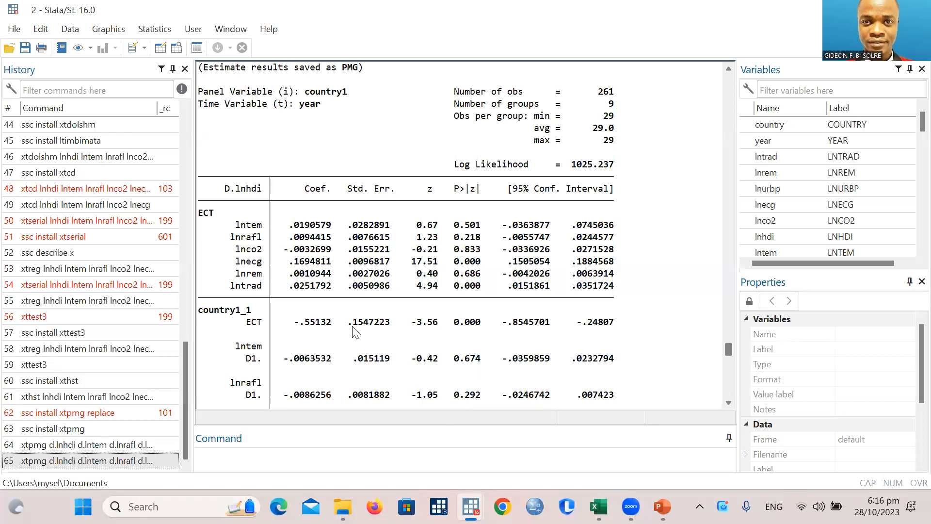
pyautogui.scroll(-4, 296, 309)
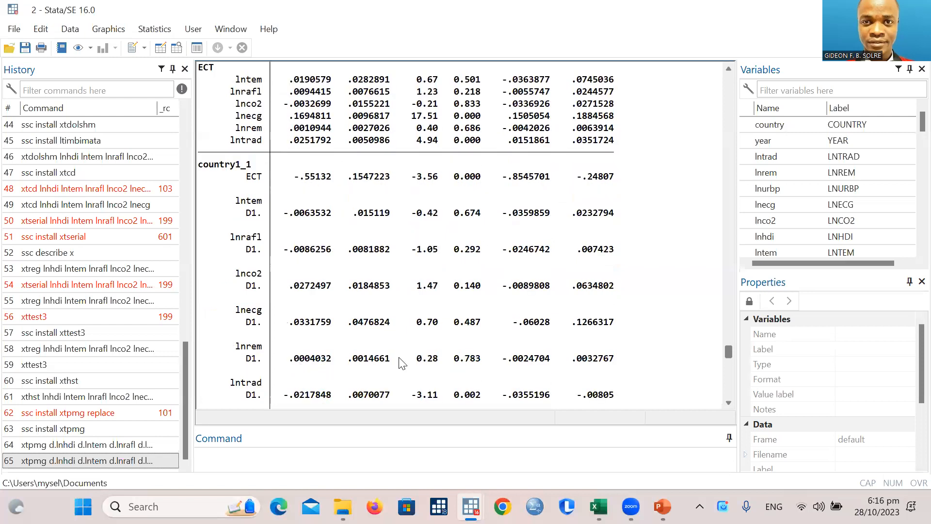
pyautogui.scroll(2, 318, 216)
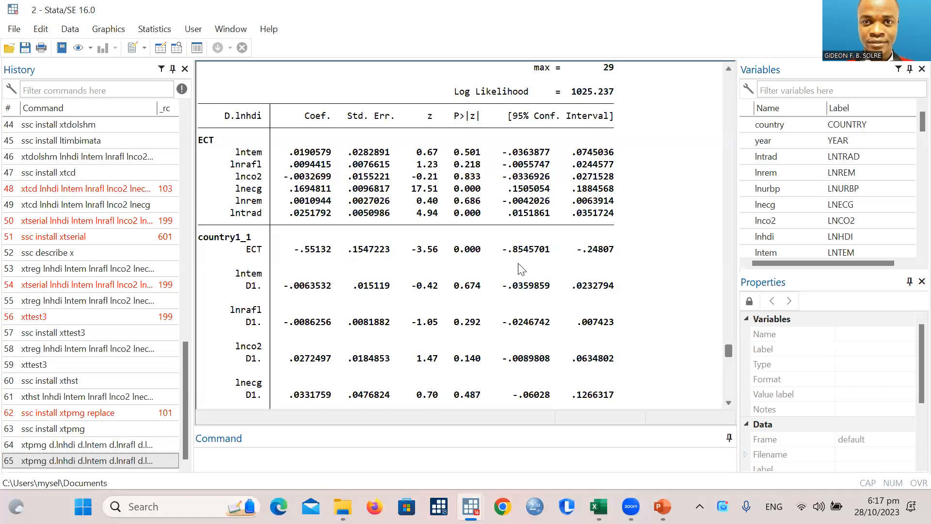
# - Return to the pooled PMG output and highlight the ECT row of its short-run block
pyautogui.scroll(7, 451, 298)
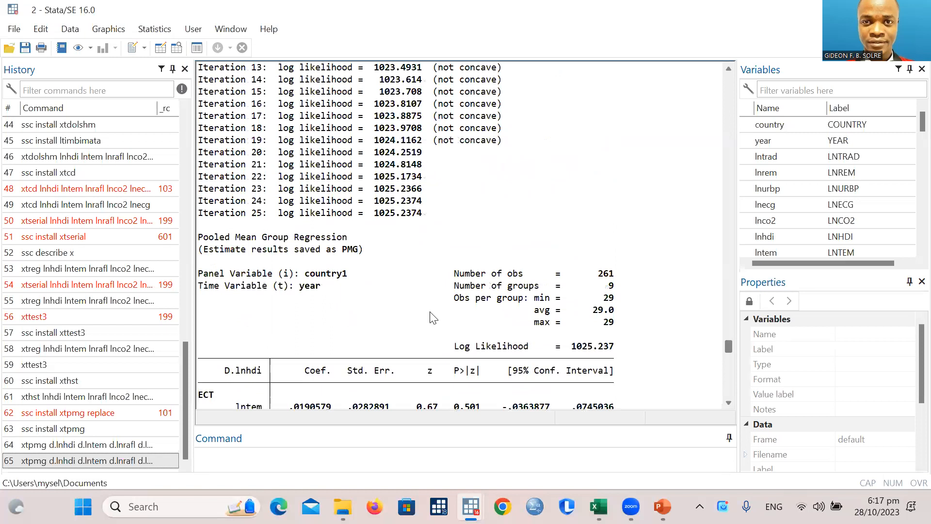
pyautogui.scroll(15, 433, 318)
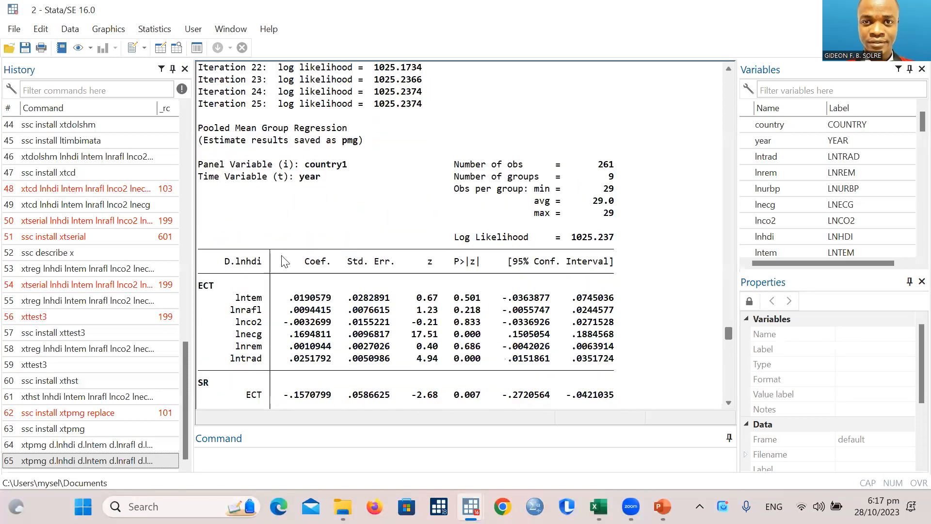
pyautogui.scroll(-4, 262, 170)
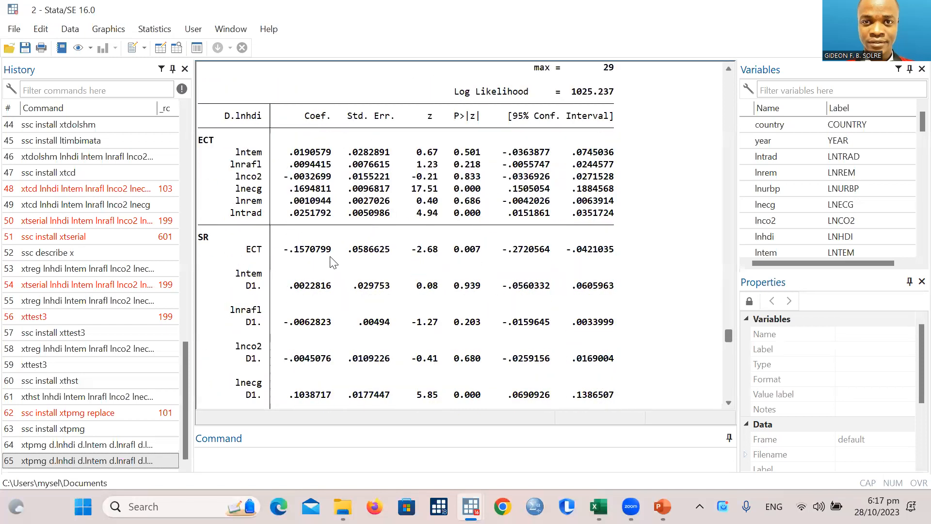
pyautogui.moveTo(237, 250); pyautogui.dragTo(566, 251)
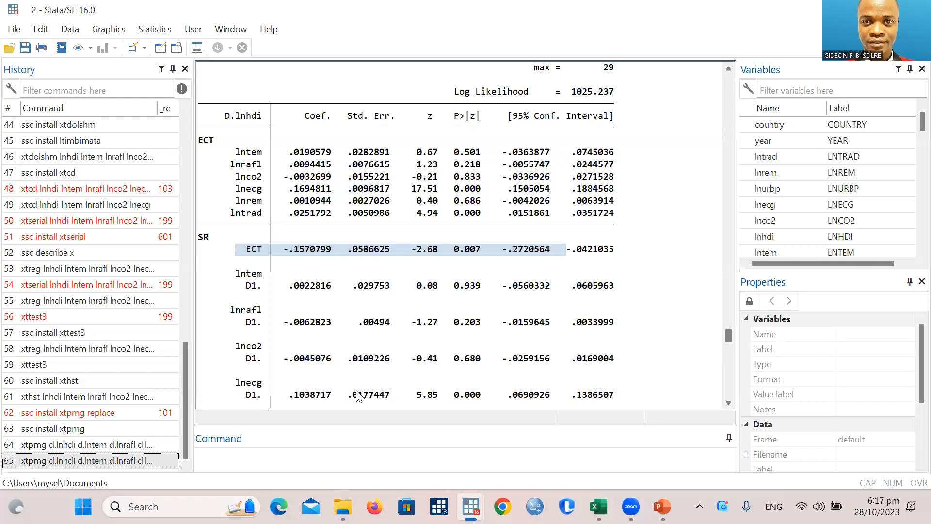
pyautogui.click(662, 506)
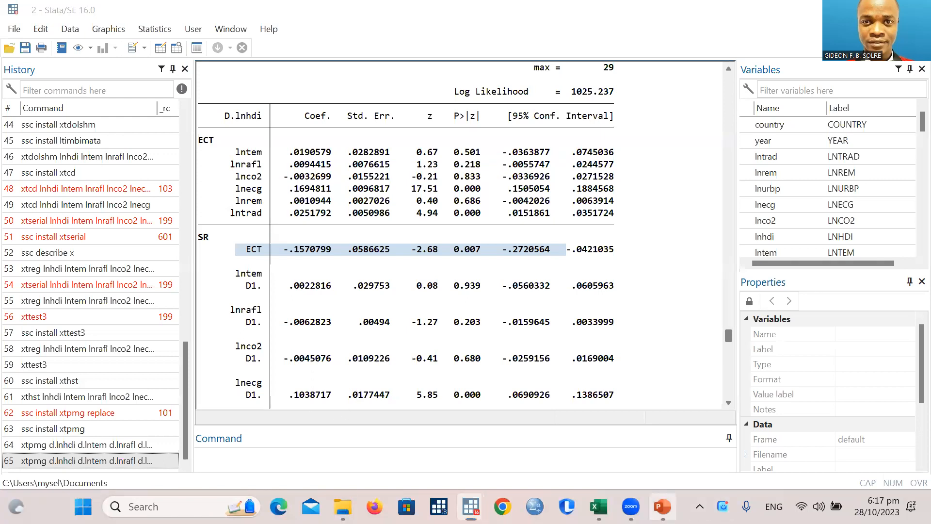
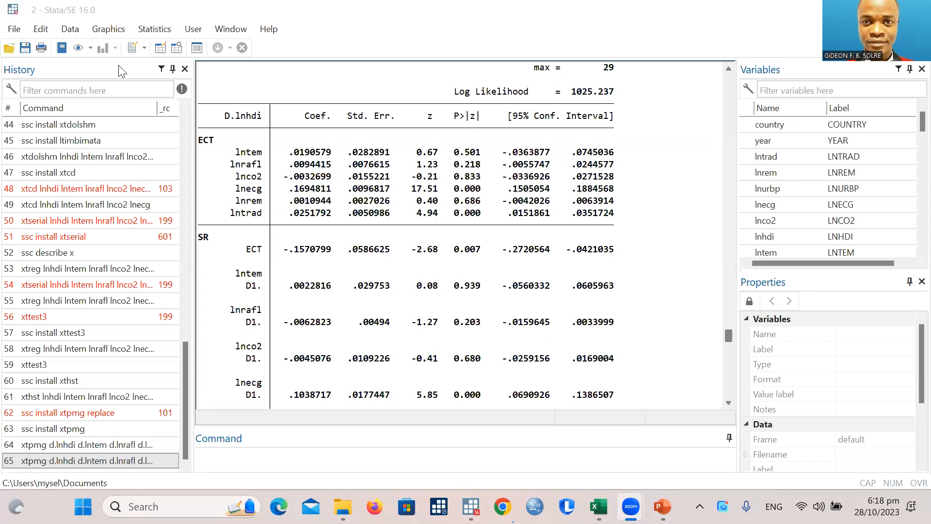
# - Open the longitudinal/panel data dialog for GLS regression with correlated disturbances and move it clear of the lower results
pyautogui.click(154, 31)
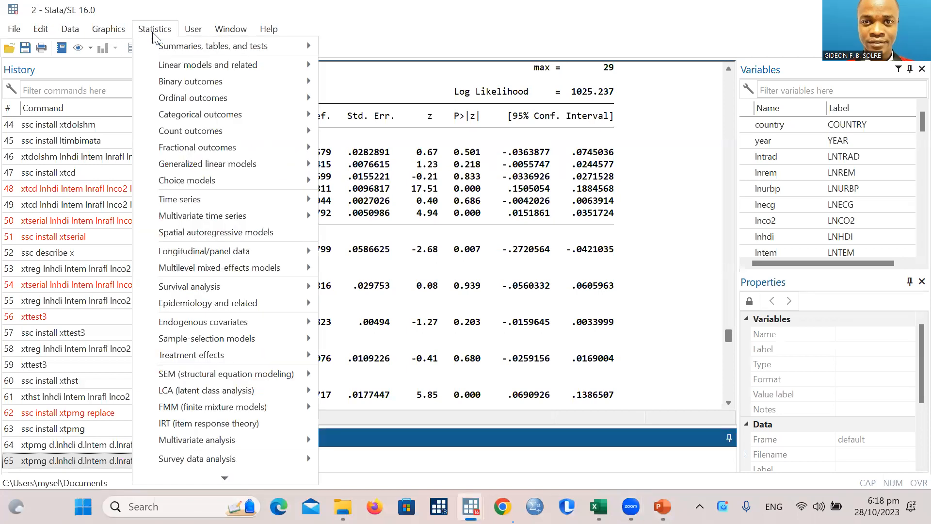
pyautogui.press('Down')
pyautogui.press('Down')
pyautogui.press('Down')
pyautogui.press('Down')
pyautogui.press('Down')
pyautogui.press('Down')
pyautogui.press('Down')
pyautogui.press('Down')
pyautogui.press('Down')
pyautogui.press('Down')
pyautogui.press('Down')
pyautogui.press('Down')
pyautogui.press('Down')
pyautogui.press('Down')
pyautogui.press('Down')
pyautogui.press('Down')
pyautogui.press('Down')
pyautogui.press('Down')
pyautogui.press('Down')
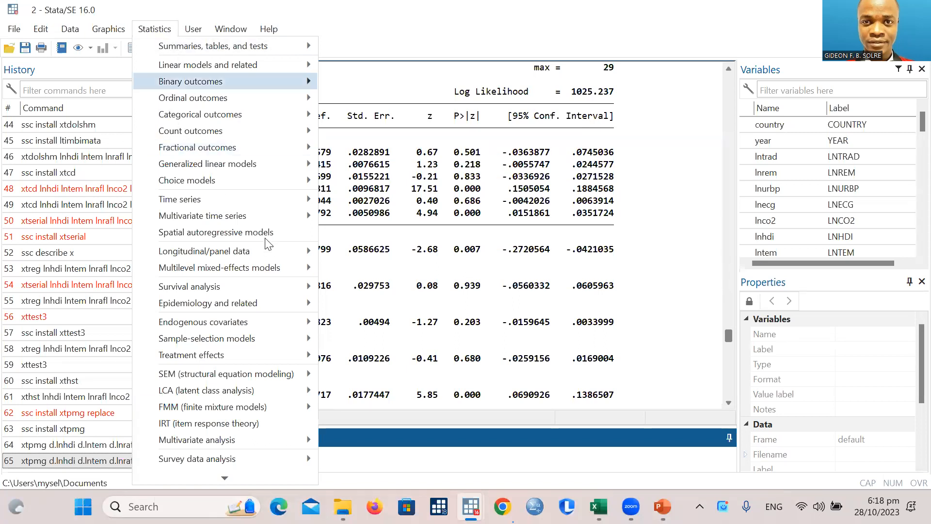
pyautogui.press('Down')
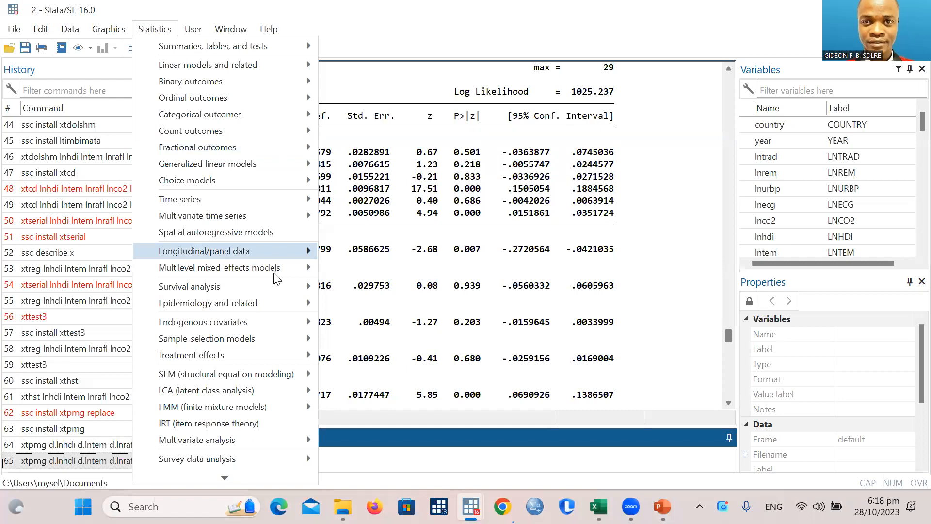
pyautogui.moveTo(276, 280)
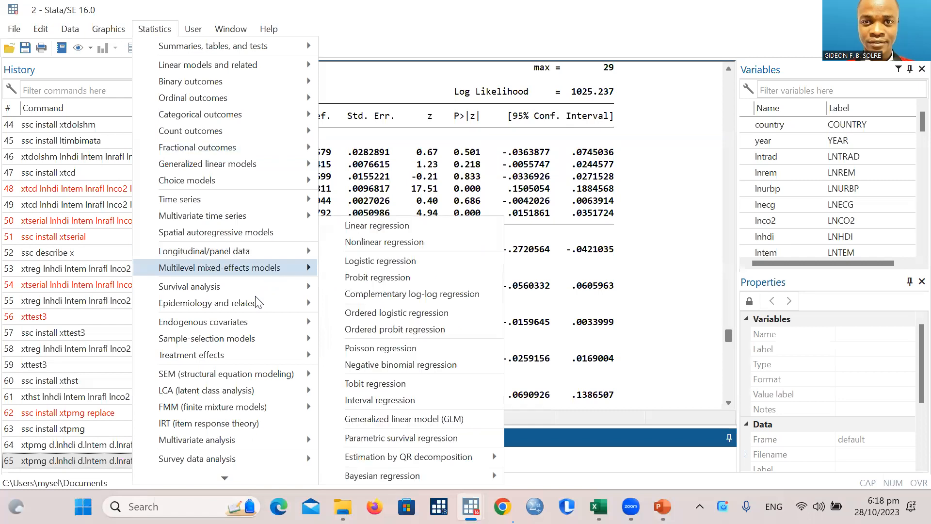
pyautogui.moveTo(256, 299)
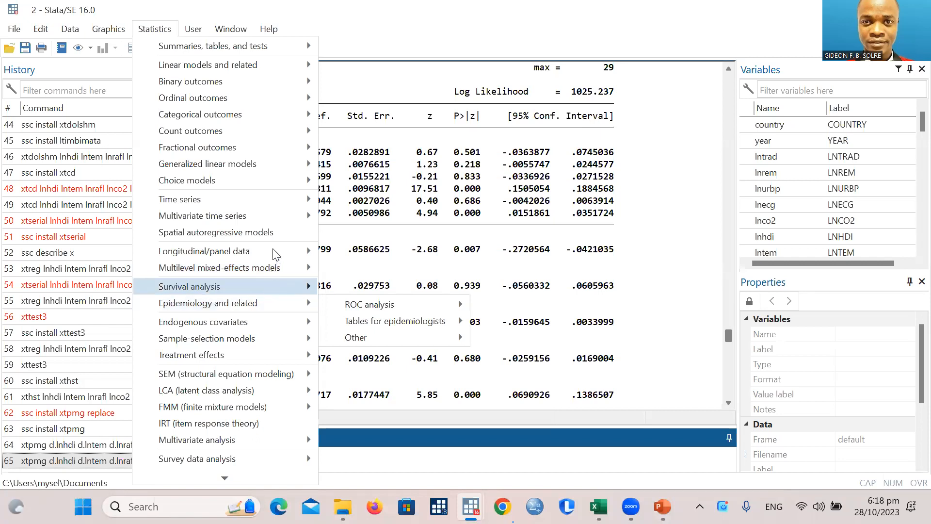
pyautogui.moveTo(275, 254)
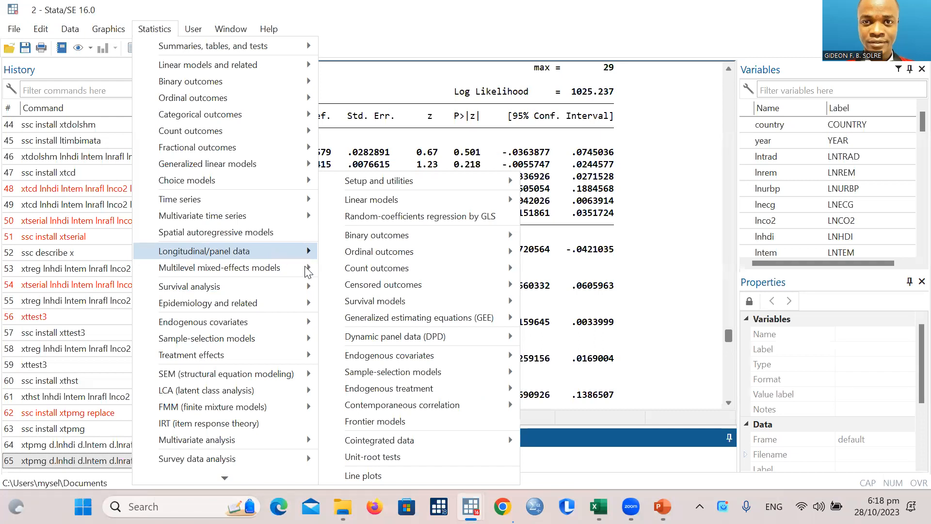
pyautogui.moveTo(391, 411)
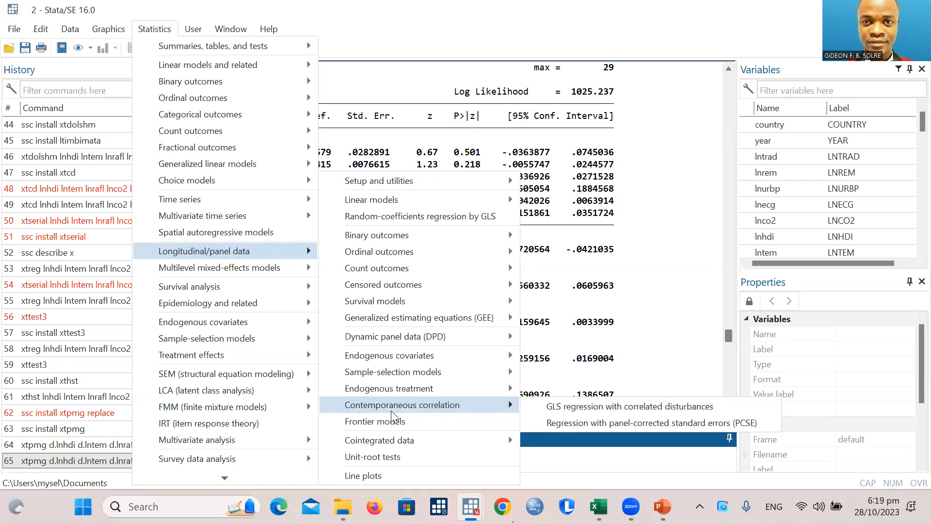
pyautogui.click(550, 406)
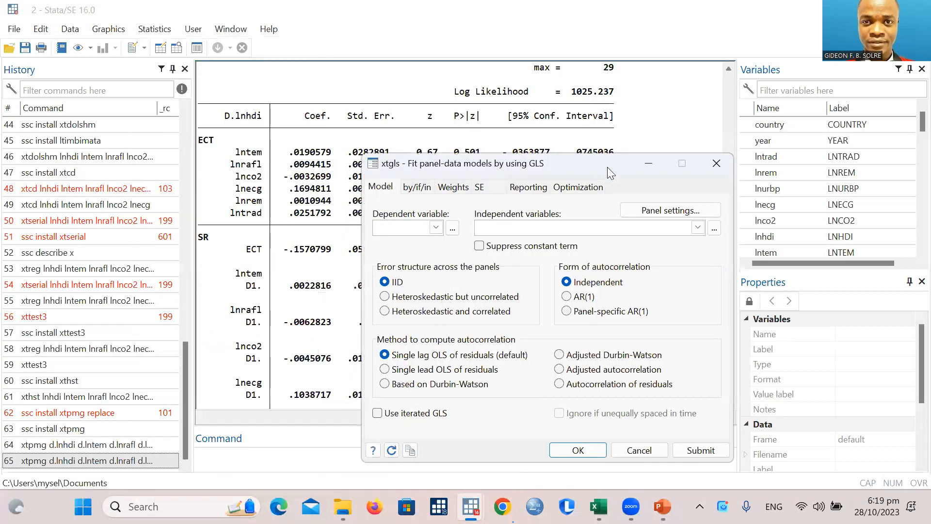
pyautogui.moveTo(592, 159); pyautogui.dragTo(512, 91)
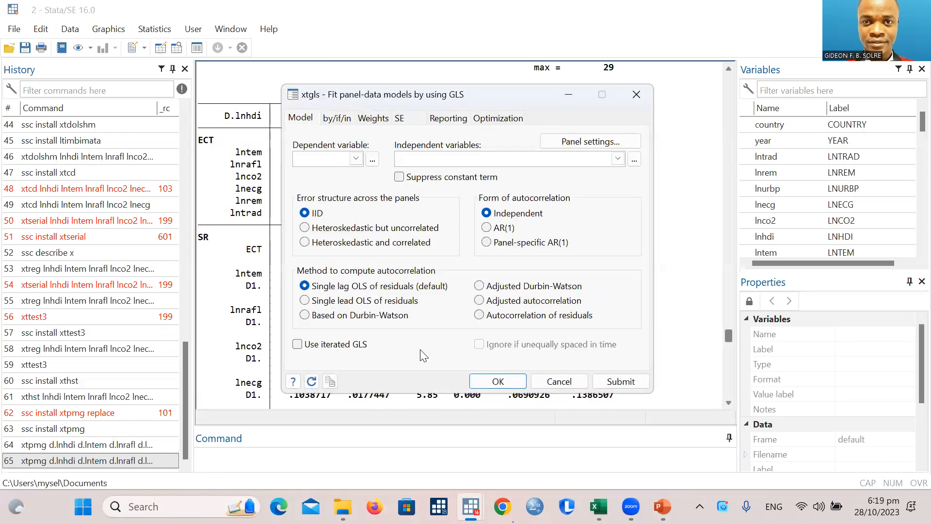
# - Set lnhdi as the dependent variable of the xtgls model
pyautogui.click(357, 156)
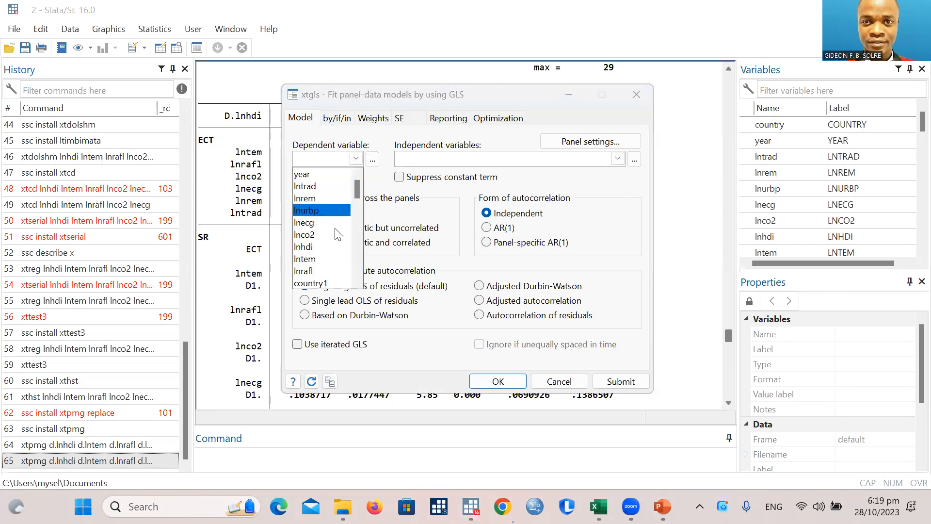
pyautogui.press('Down')
pyautogui.press('Down')
pyautogui.press('Down')
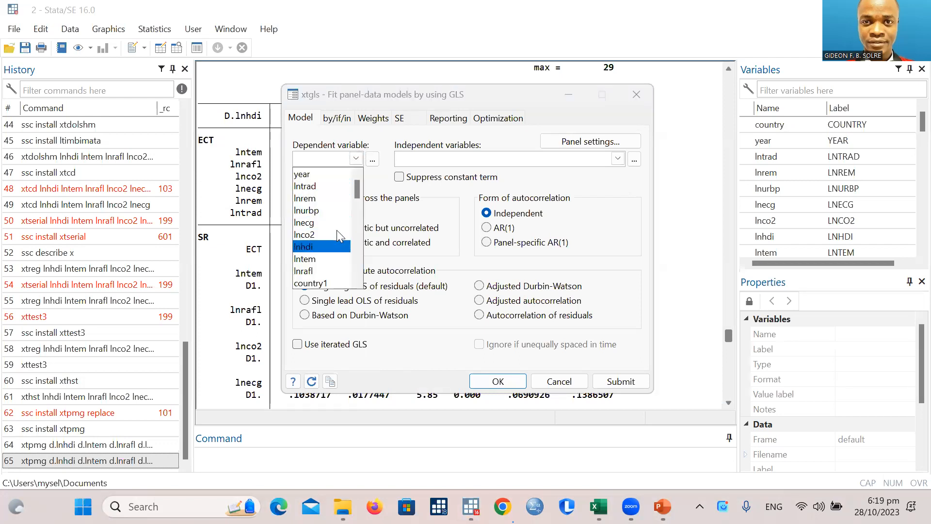
pyautogui.press('Return')
# - Choose lnrem, lntrad, lnco2, lnecg, lntem and lnrafl as the independent variables, removing the duplicate lnrem
pyautogui.click(617, 158)
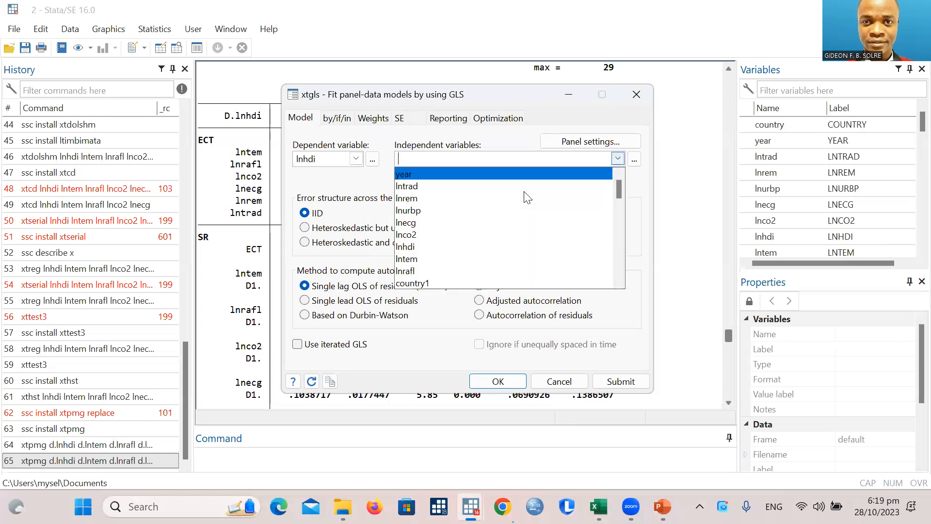
pyautogui.click(500, 198)
pyautogui.click(501, 187)
pyautogui.click(503, 235)
pyautogui.click(499, 221)
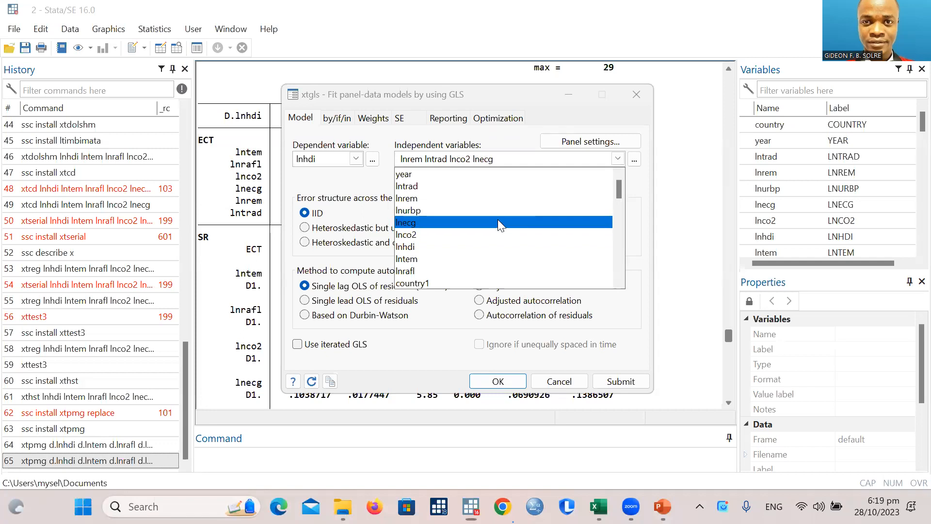
pyautogui.click(488, 259)
pyautogui.click(485, 270)
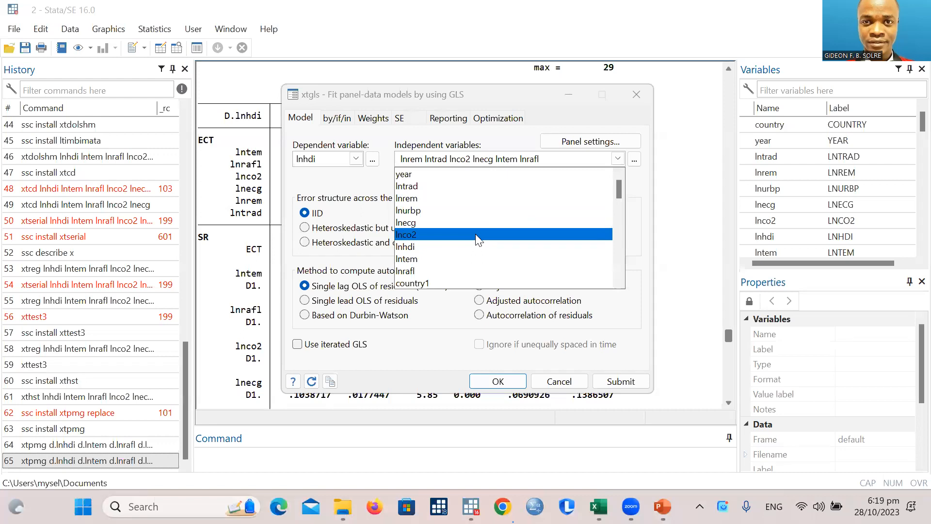
pyautogui.click(457, 198)
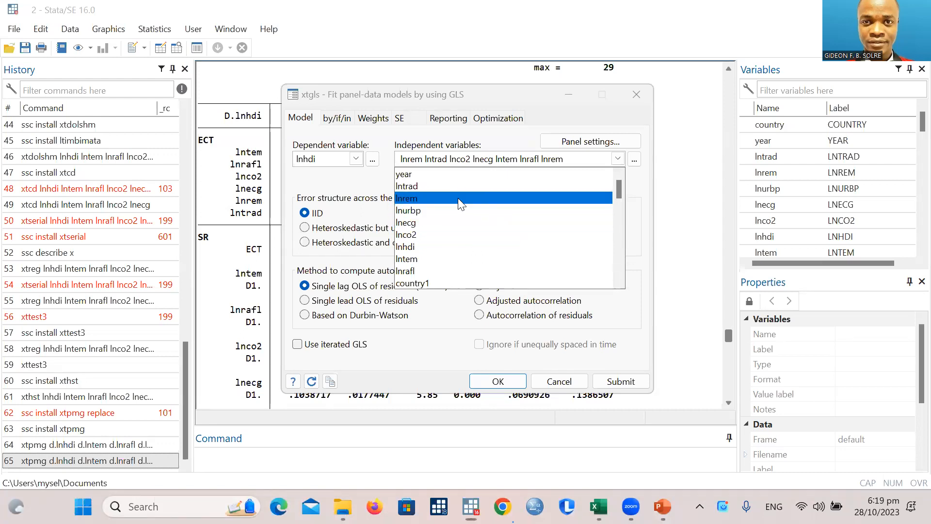
pyautogui.click(579, 158)
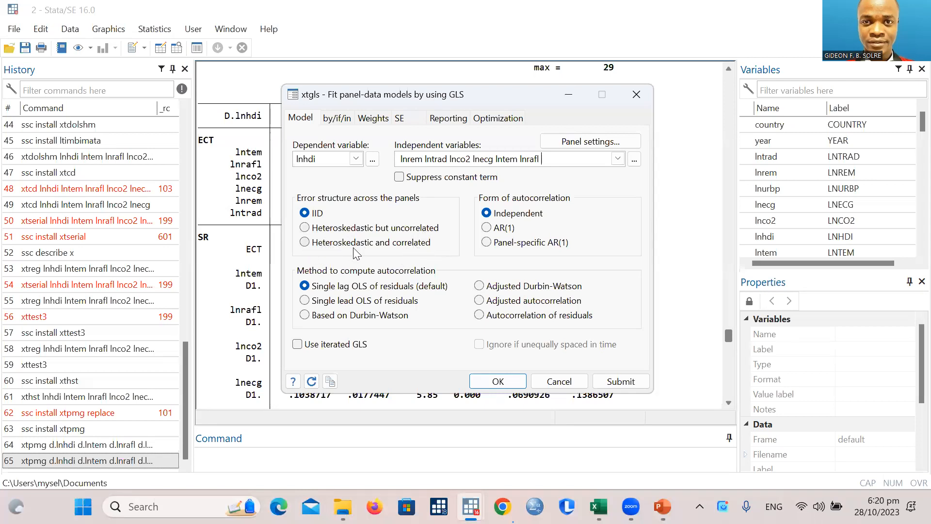
# - Set the error structure to heteroskedastic and correlated with panel-specific AR(1) autocorrelation, and run the xtgls estimation
pyautogui.click(304, 242)
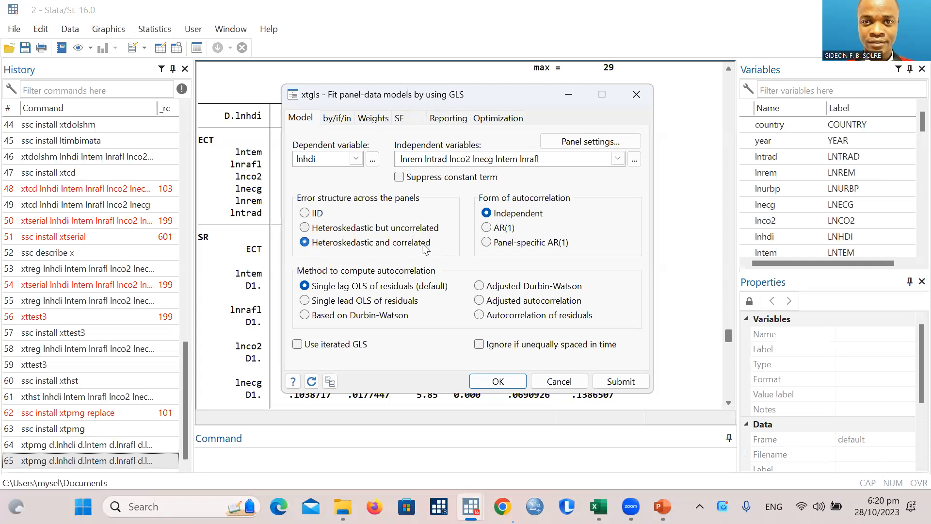
pyautogui.click(489, 226)
pyautogui.click(490, 242)
pyautogui.click(487, 226)
pyautogui.click(492, 242)
pyautogui.click(491, 226)
pyautogui.click(488, 242)
pyautogui.click(487, 225)
pyautogui.click(486, 243)
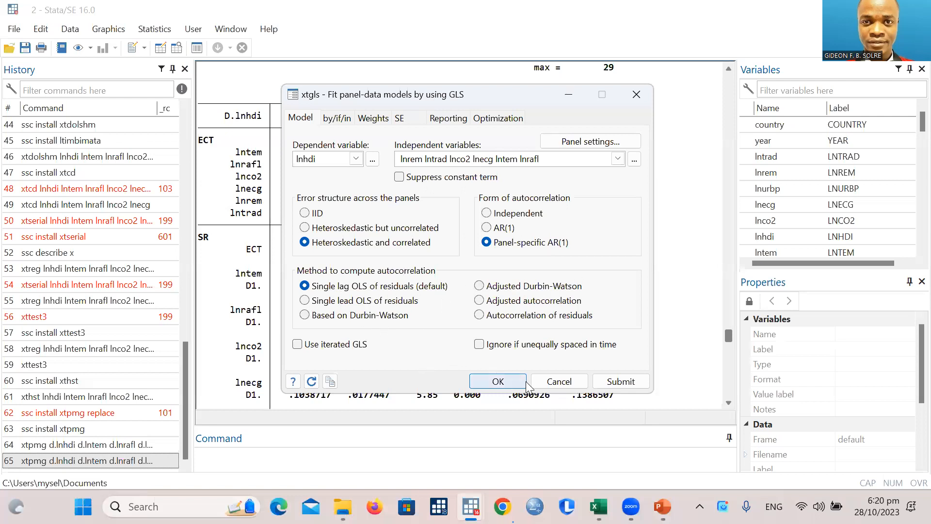
pyautogui.click(500, 382)
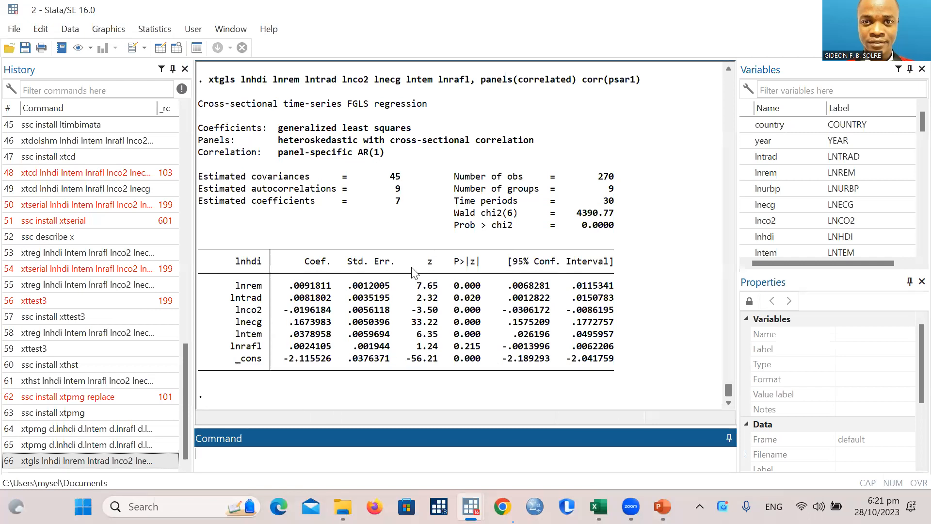
# - Review the earlier PMG, fixed-effects, xttest3 heteroskedasticity and xthst slope-heterogeneity output in the results
pyautogui.scroll(9, 320, 303)
pyautogui.scroll(20, 320, 304)
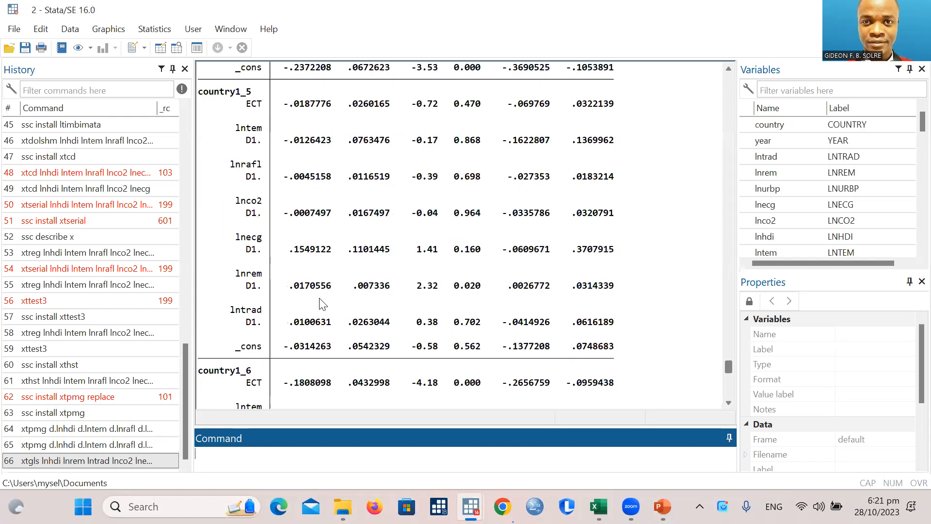
pyautogui.scroll(15, 324, 304)
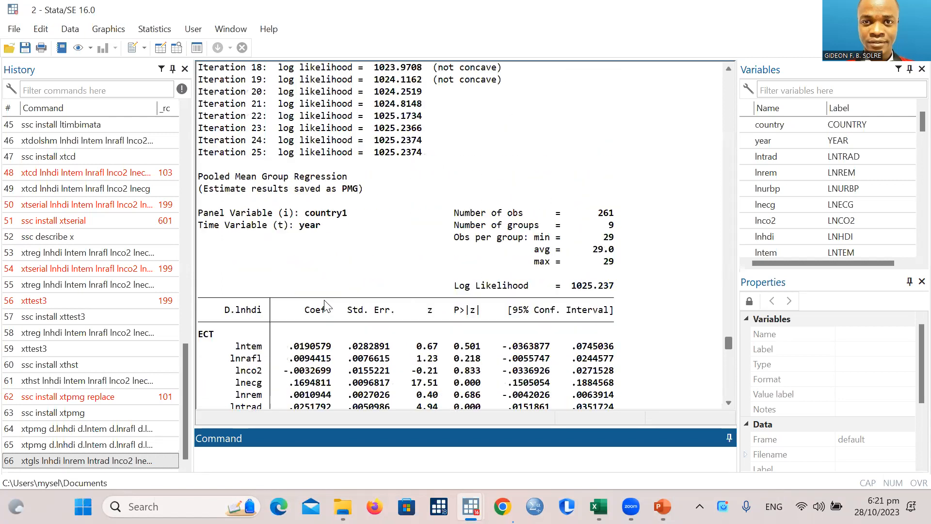
pyautogui.scroll(20, 324, 305)
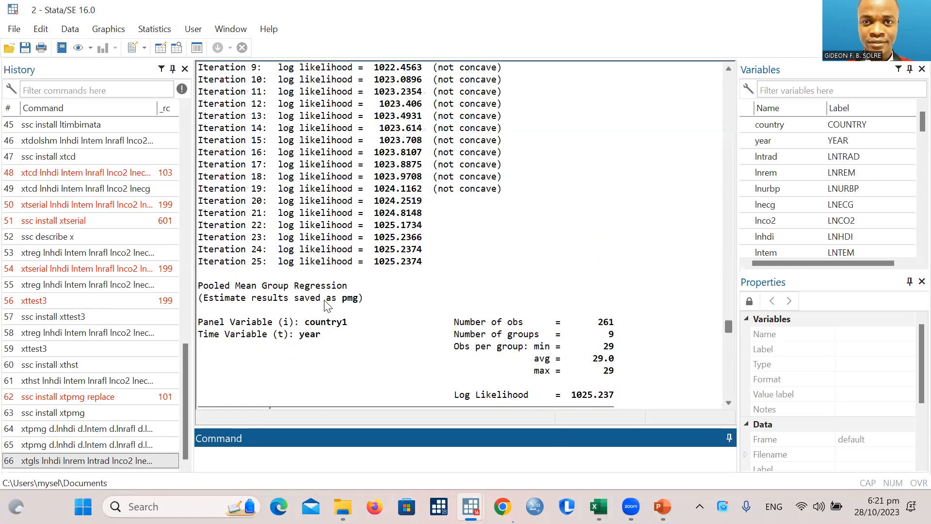
pyautogui.scroll(20, 324, 307)
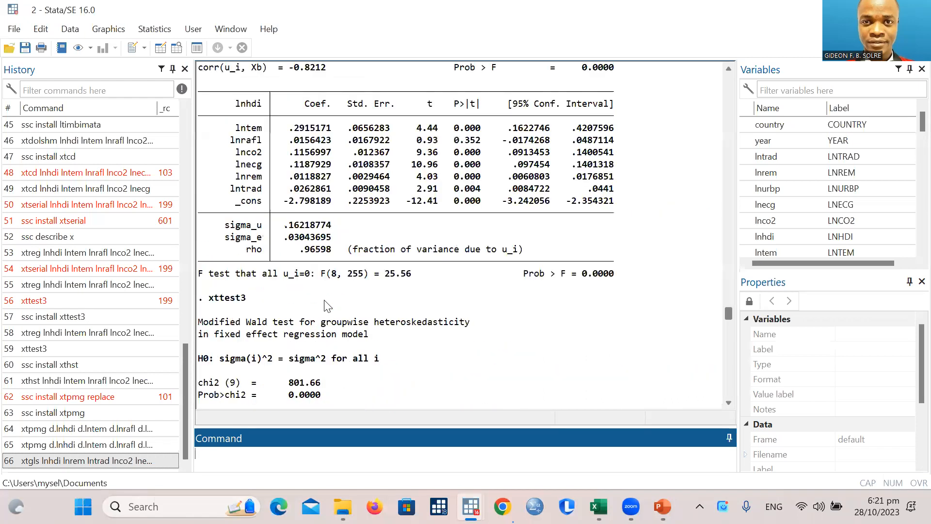
pyautogui.scroll(-9, 324, 310)
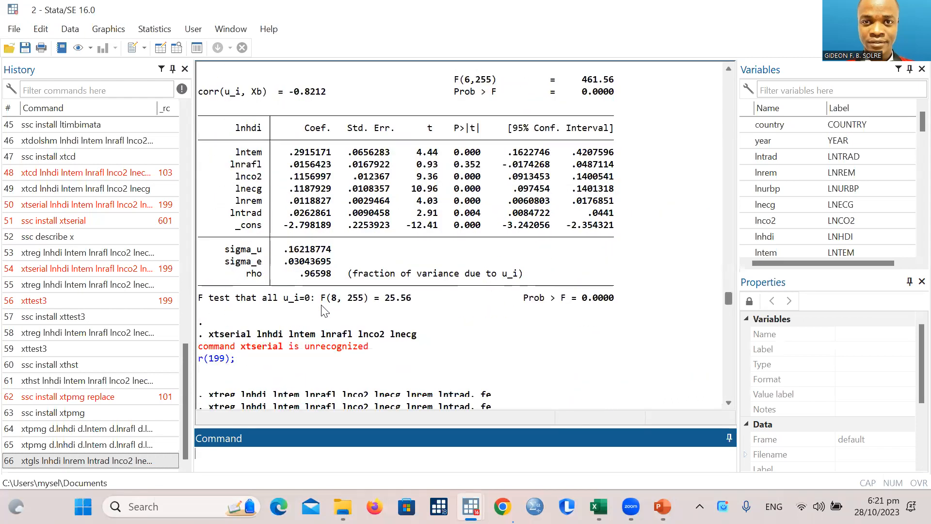
pyautogui.scroll(-1, 324, 310)
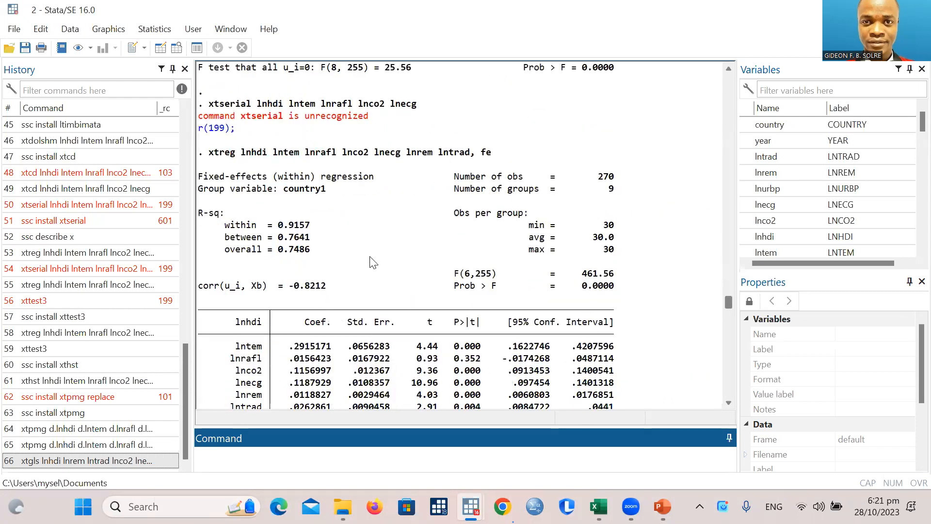
pyautogui.scroll(-2, 356, 277)
pyautogui.scroll(-3, 356, 278)
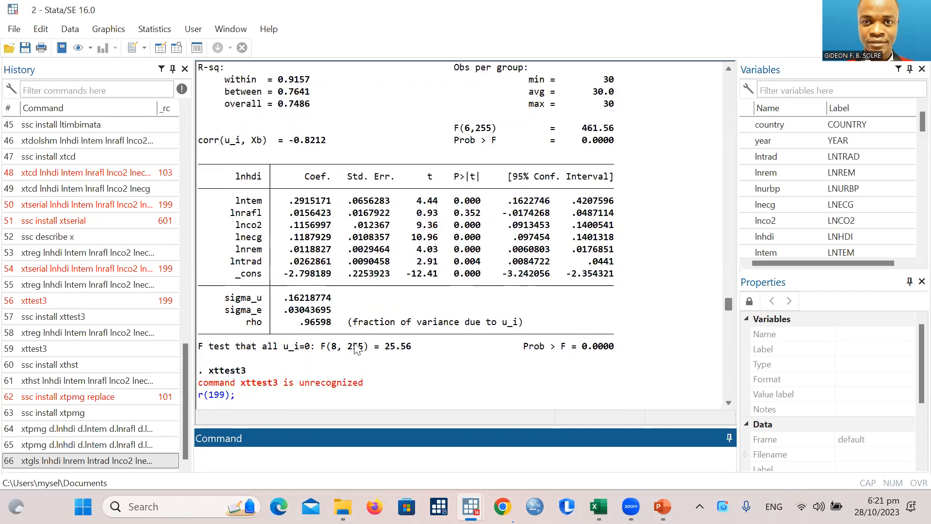
pyautogui.scroll(-2, 356, 369)
pyautogui.scroll(-4, 361, 331)
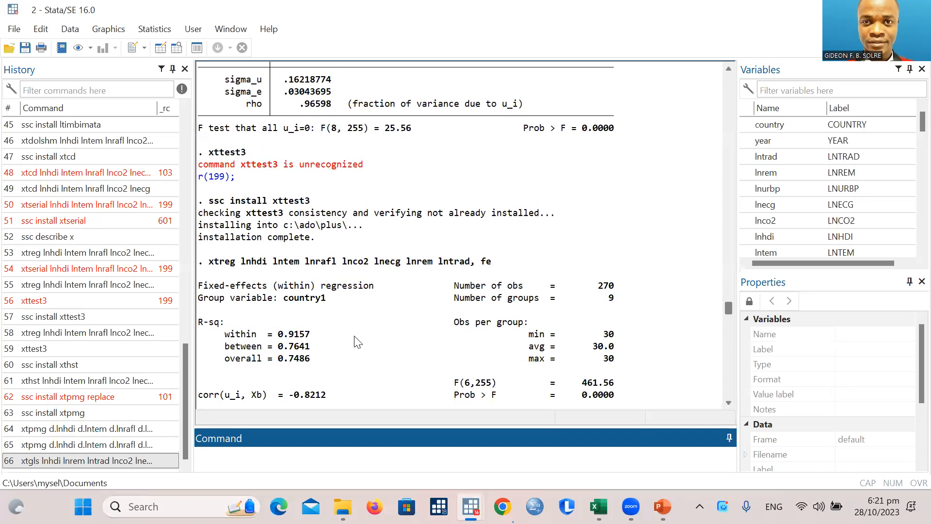
pyautogui.scroll(-18, 357, 342)
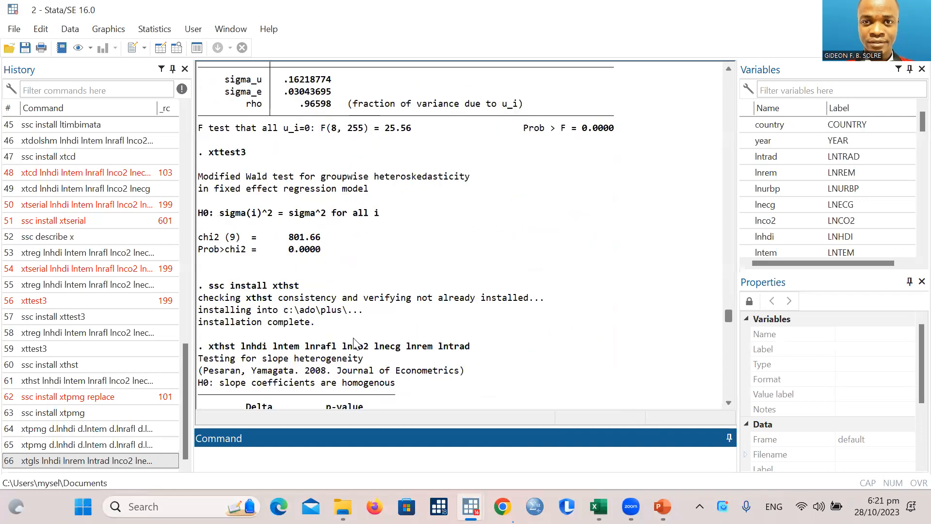
pyautogui.scroll(-5, 357, 345)
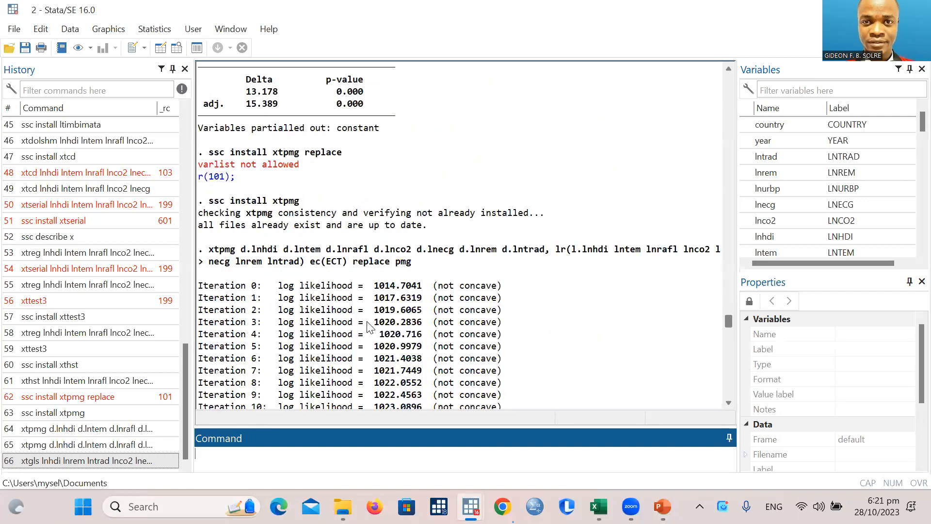
pyautogui.scroll(10, 369, 298)
pyautogui.scroll(3, 369, 299)
pyautogui.scroll(-1, 368, 299)
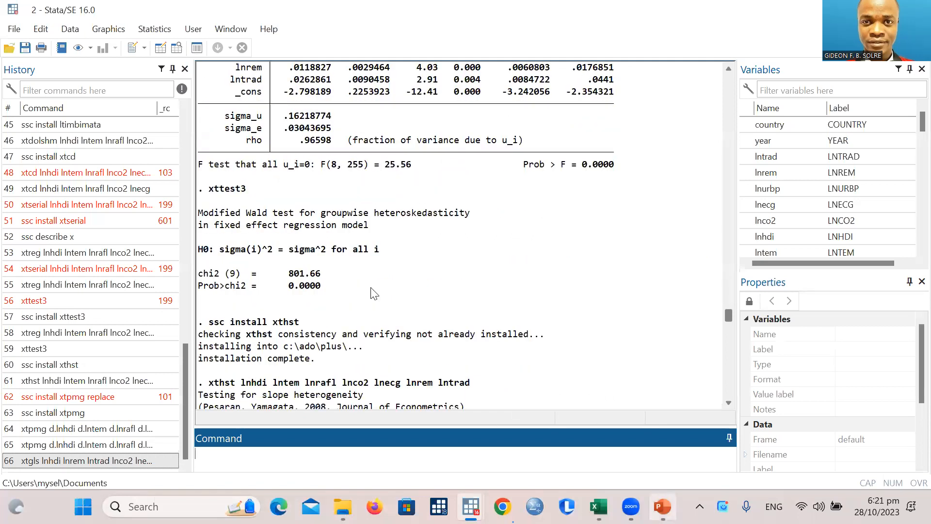
# - Switch to PowerPoint to consult the PANEL DATA ANALYSIS slide's list of pre-regression checks, and return to Stata
pyautogui.click(662, 507)
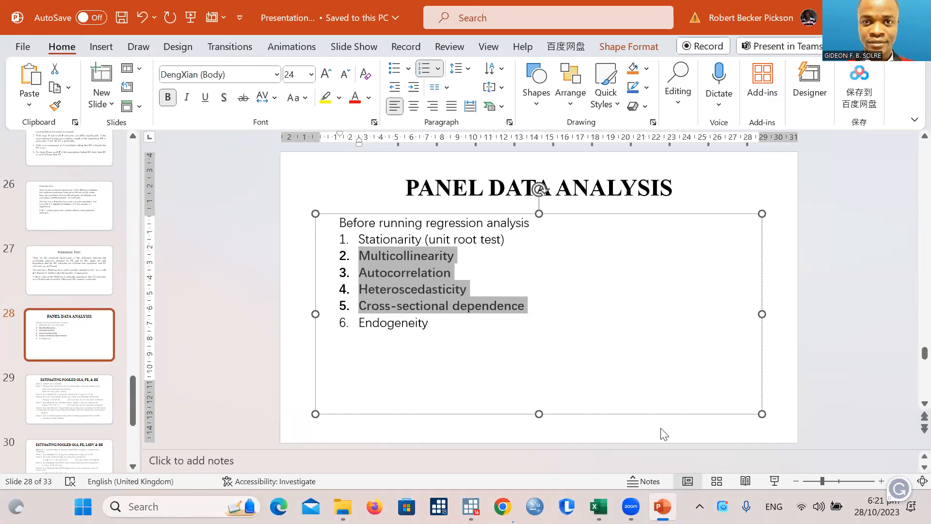
pyautogui.moveTo(631, 507)
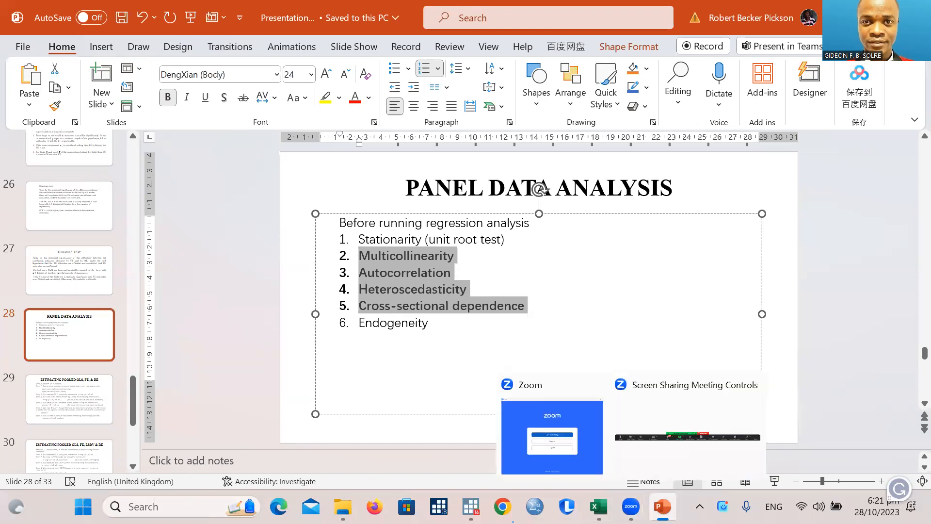
pyautogui.moveTo(471, 506)
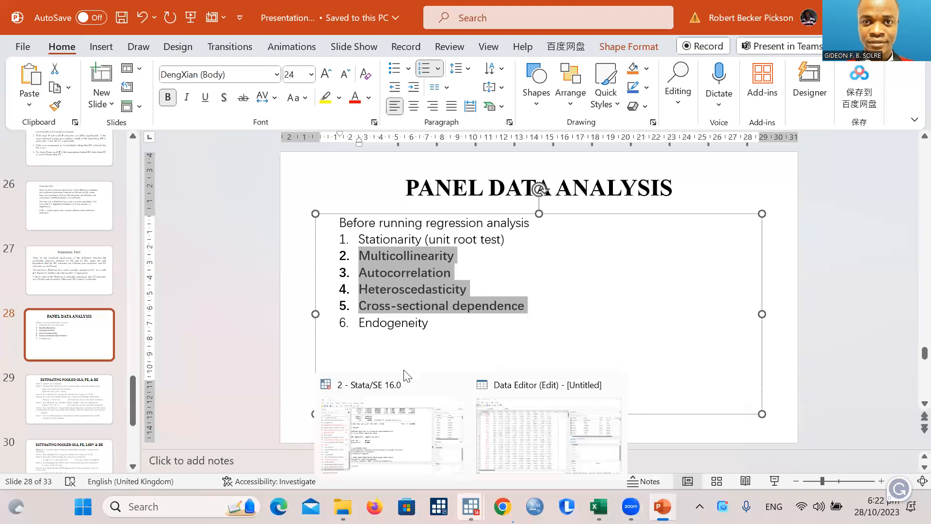
pyautogui.click(405, 425)
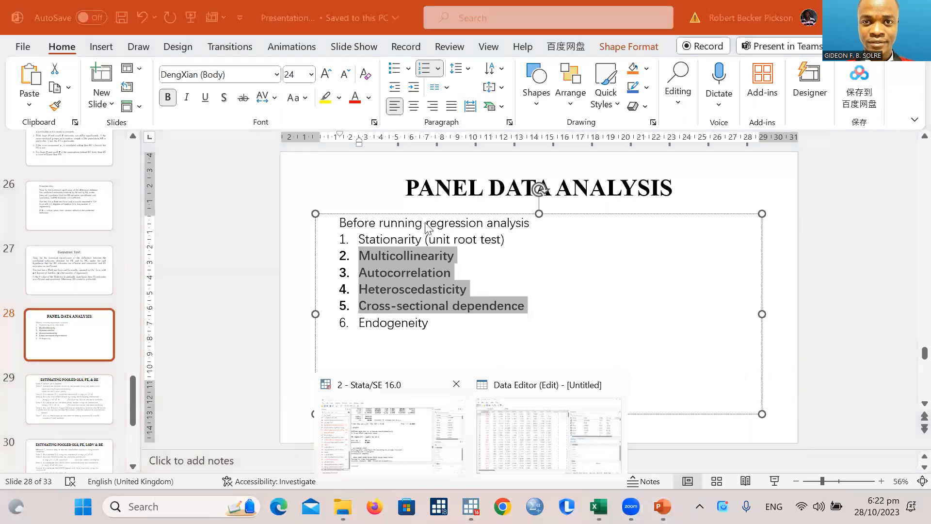
# - Go through the slope-heterogeneity and PMG output and return to the xtgls FGLS regression results
pyautogui.scroll(-4, 567, 325)
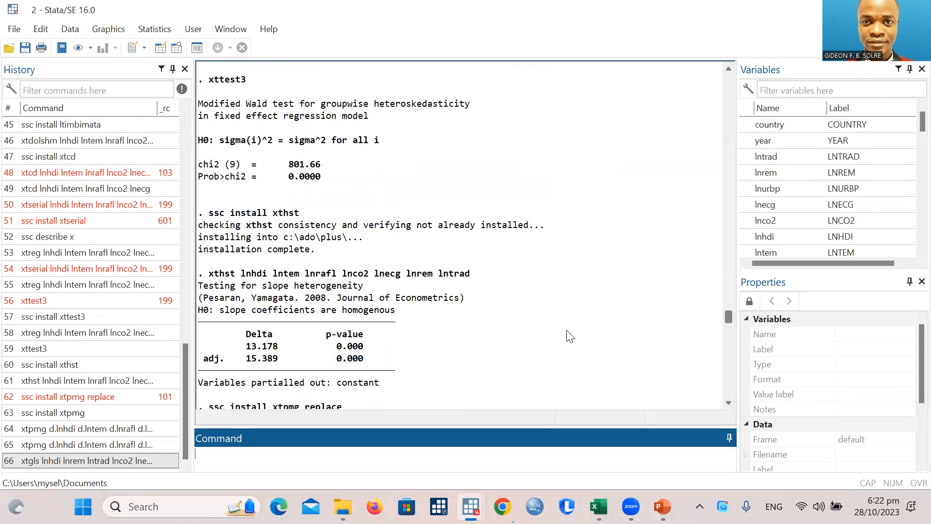
pyautogui.click(729, 340)
pyautogui.click(732, 384)
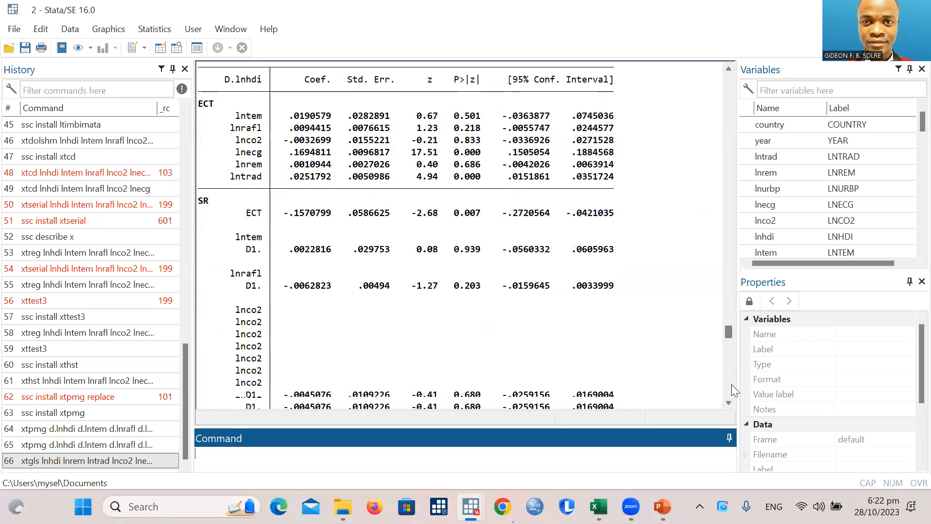
pyautogui.scroll(-4, 252, 149)
pyautogui.scroll(-8, 251, 149)
pyautogui.scroll(-15, 251, 149)
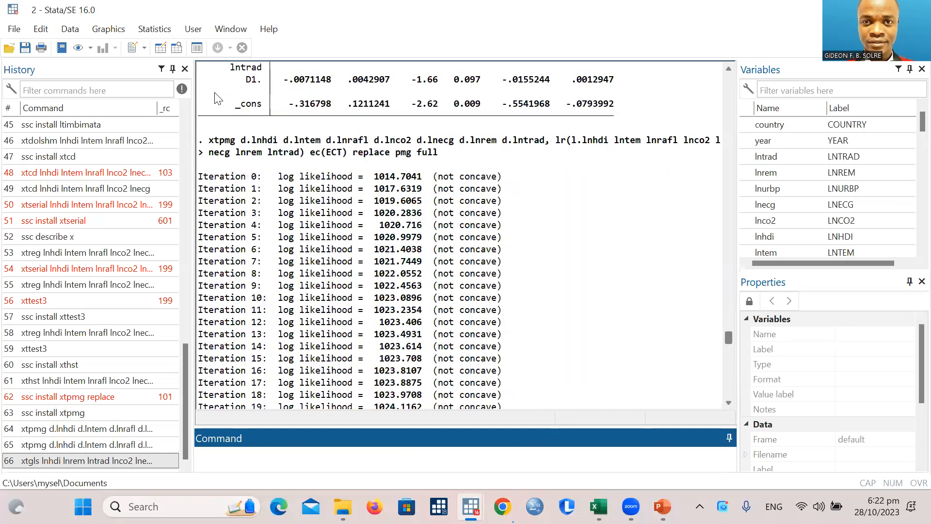
pyautogui.click(213, 91)
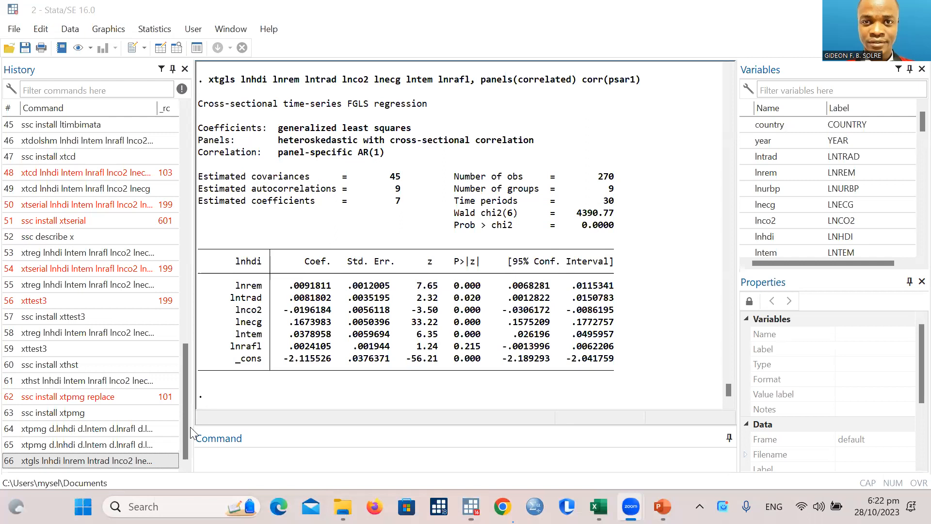
pyautogui.click(86, 461)
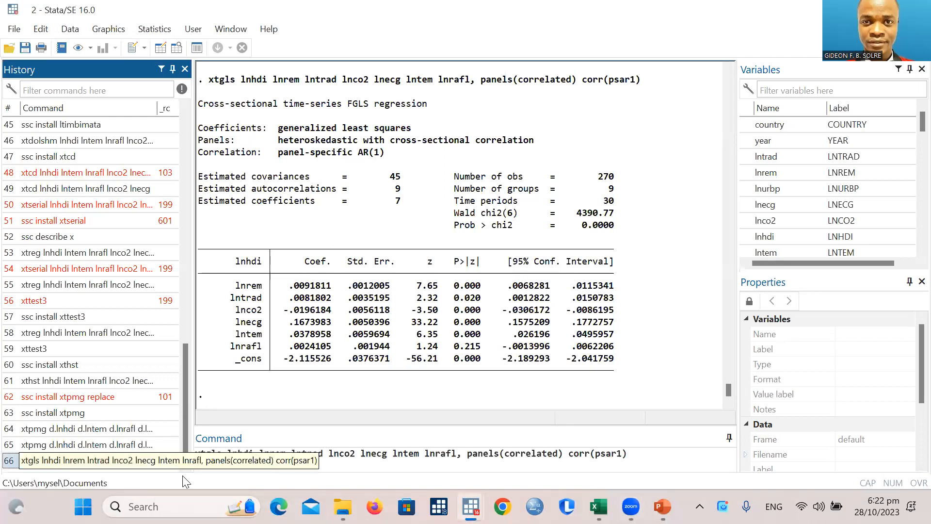
pyautogui.click(223, 453)
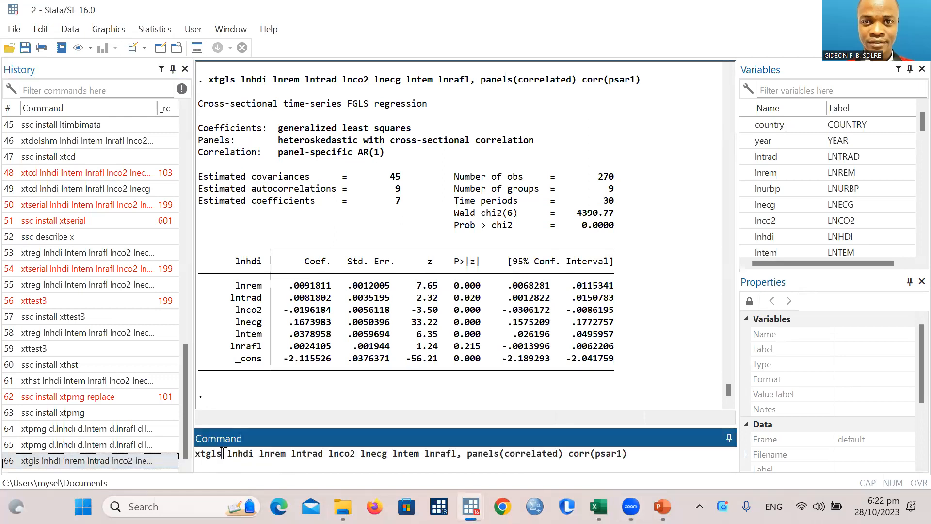
pyautogui.press('BackSpace')
pyautogui.press('BackSpace')
pyautogui.press('BackSpace')
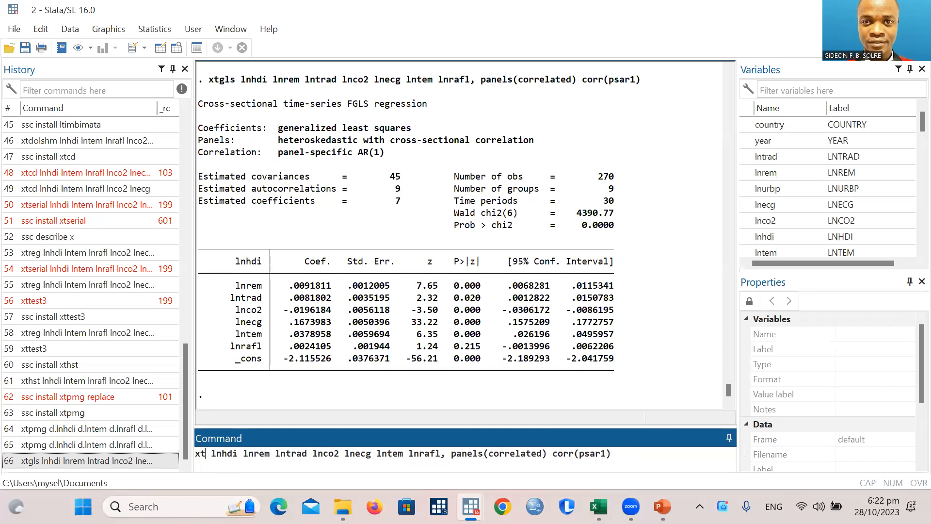
# - Open the longitudinal/panel data dialog for regression with panel-corrected standard errors (PCSE)
pyautogui.click(155, 30)
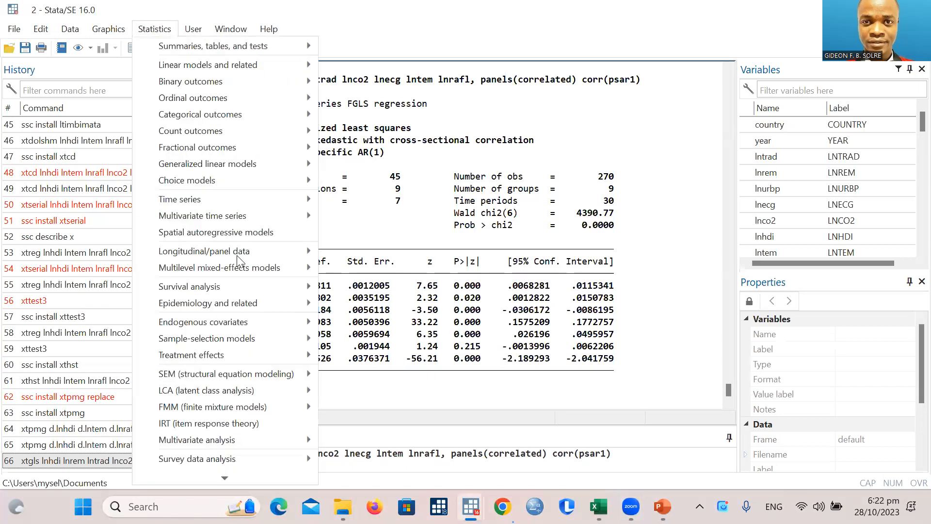
pyautogui.moveTo(272, 252)
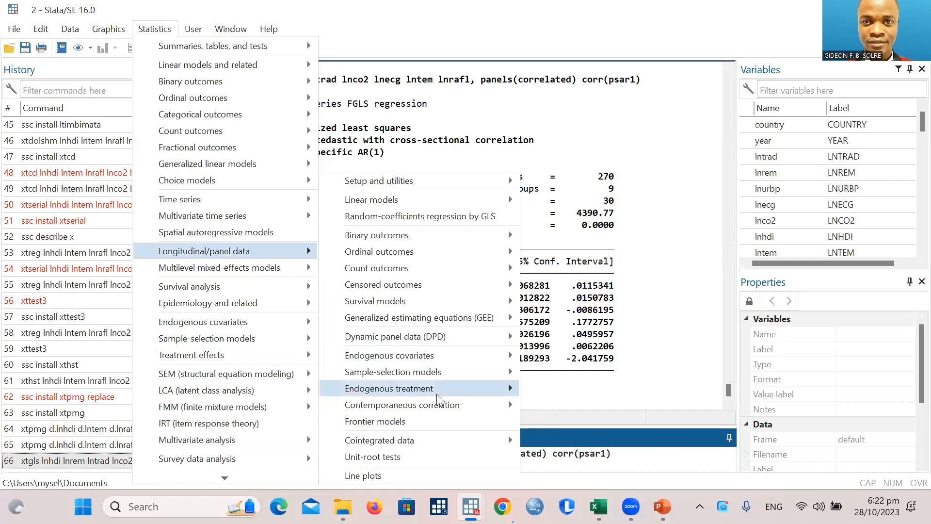
pyautogui.moveTo(450, 412)
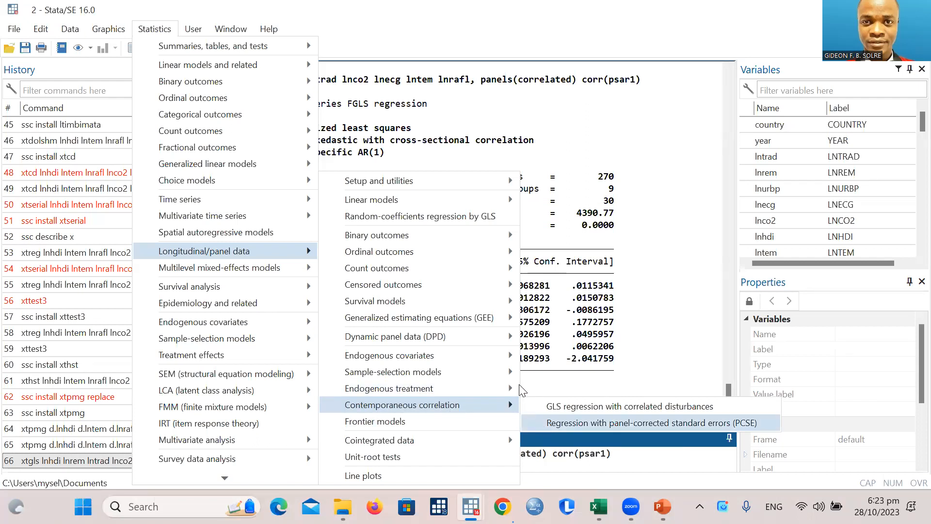
pyautogui.click(542, 423)
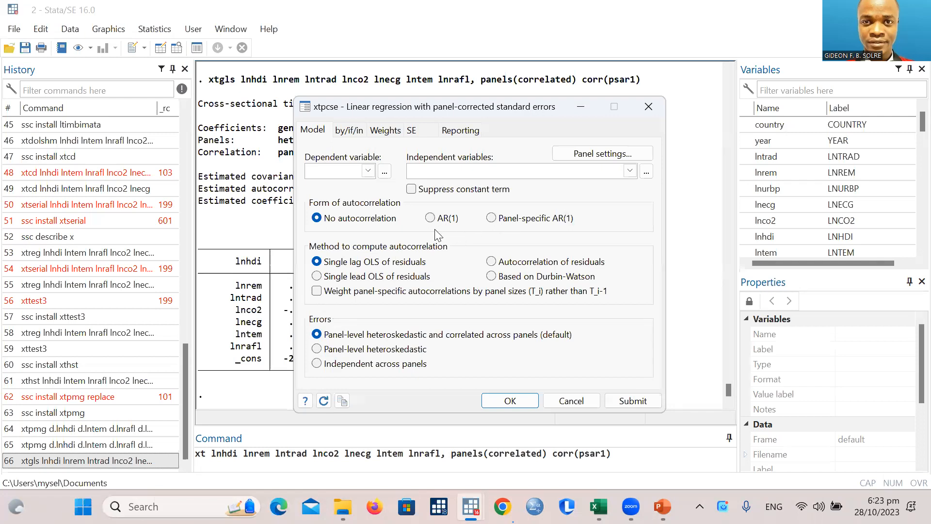
# - Set the xtpcse autocorrelation form to panel-specific AR(1) and choose lnhdi as the dependent variable
pyautogui.click(428, 218)
pyautogui.click(496, 220)
pyautogui.click(368, 171)
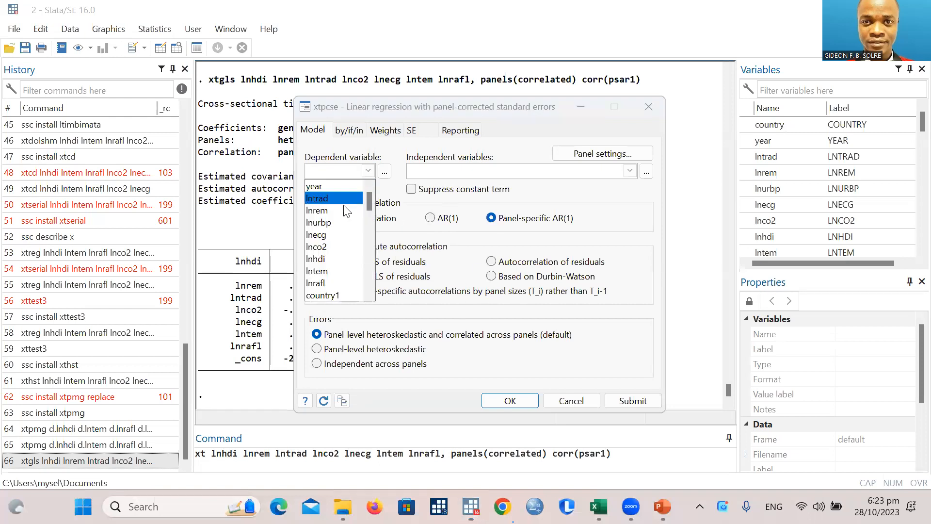
pyautogui.click(351, 259)
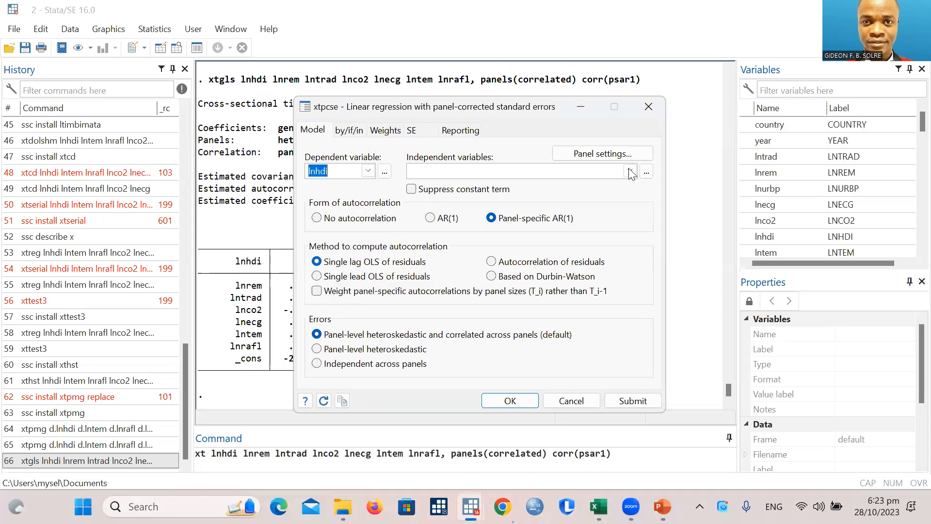
# - Choose lntrad, lnrem, lnecg, lnco2, lntem and lnrafl as the independent variables and run the xtpcse estimation
pyautogui.click(629, 170)
pyautogui.click(485, 198)
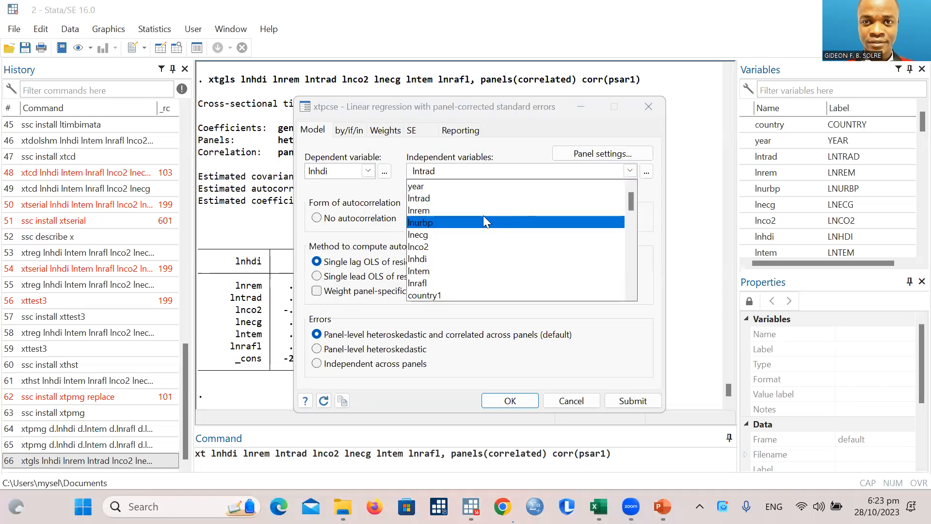
pyautogui.click(483, 210)
pyautogui.click(470, 235)
pyautogui.click(462, 247)
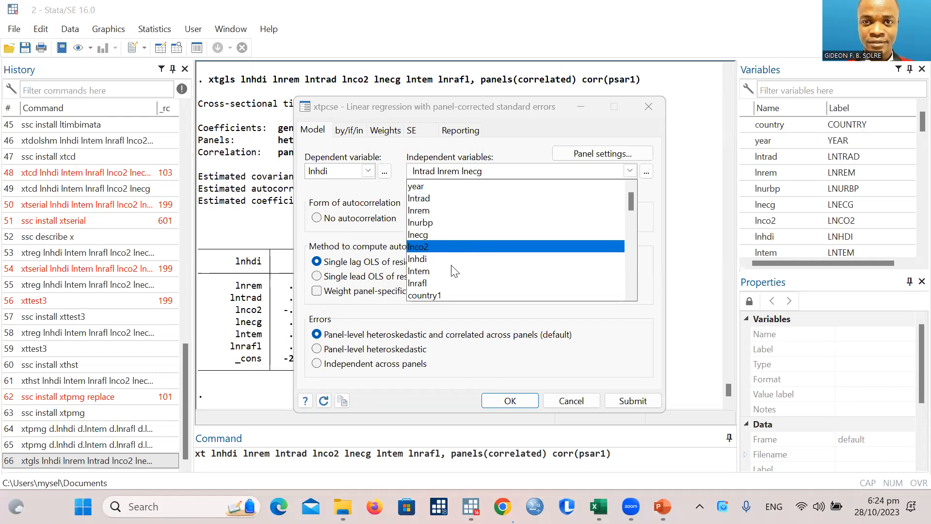
pyautogui.click(449, 269)
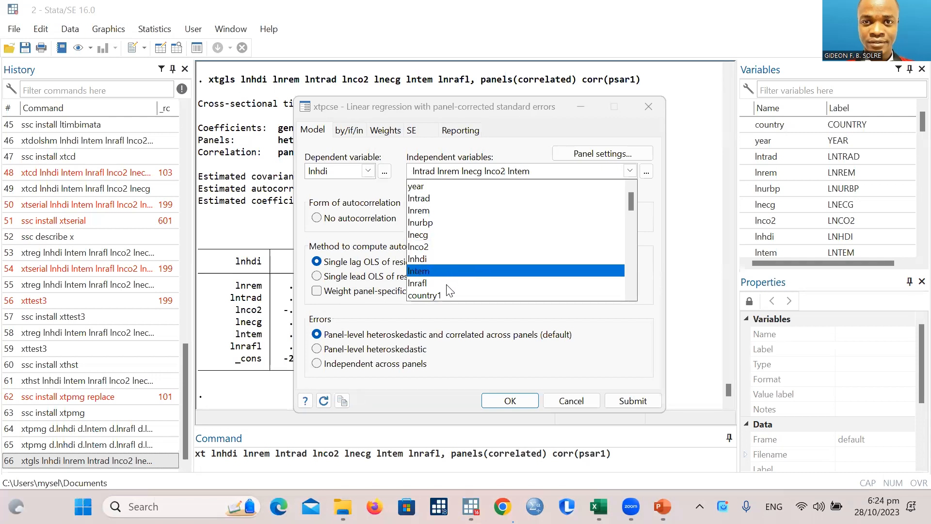
pyautogui.click(446, 283)
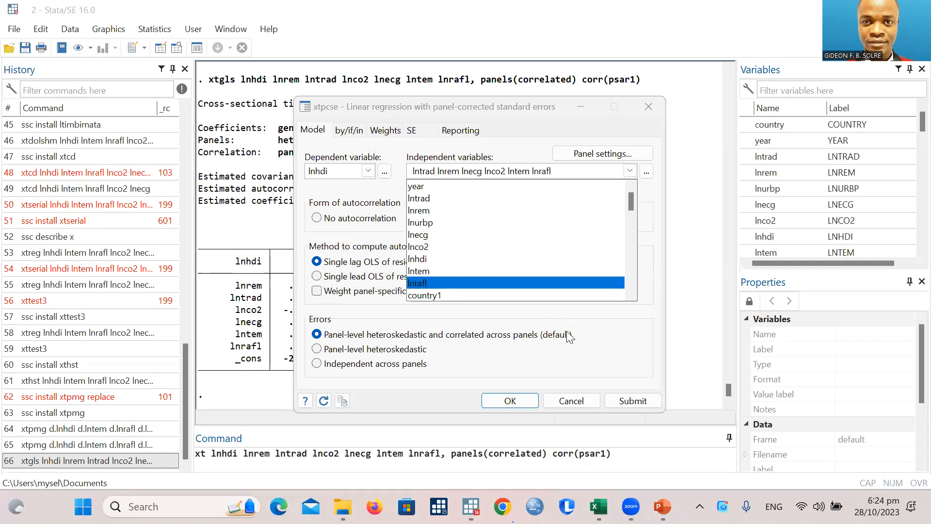
pyautogui.click(646, 268)
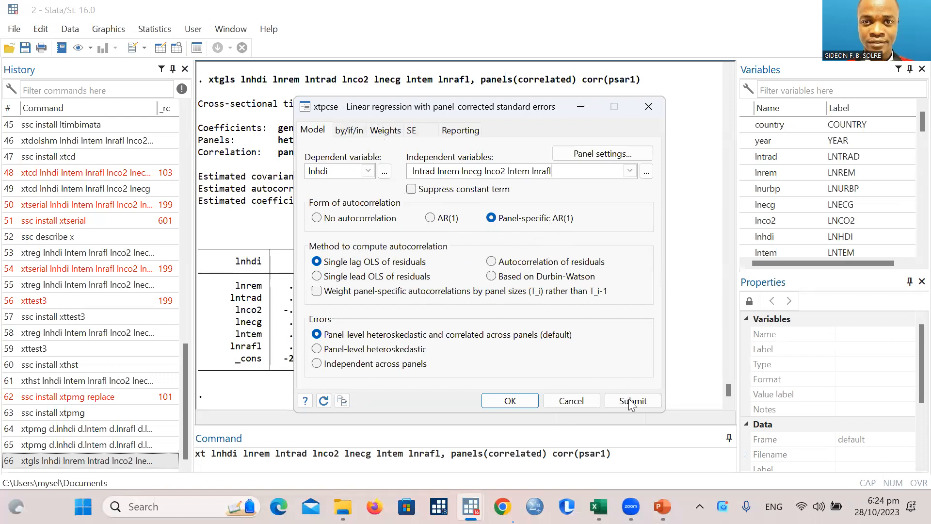
pyautogui.click(514, 403)
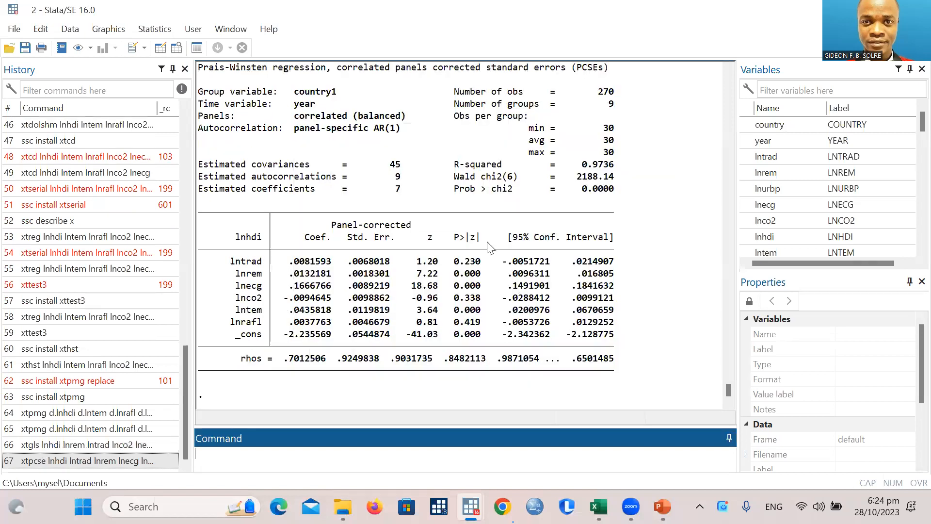
pyautogui.scroll(4, 482, 239)
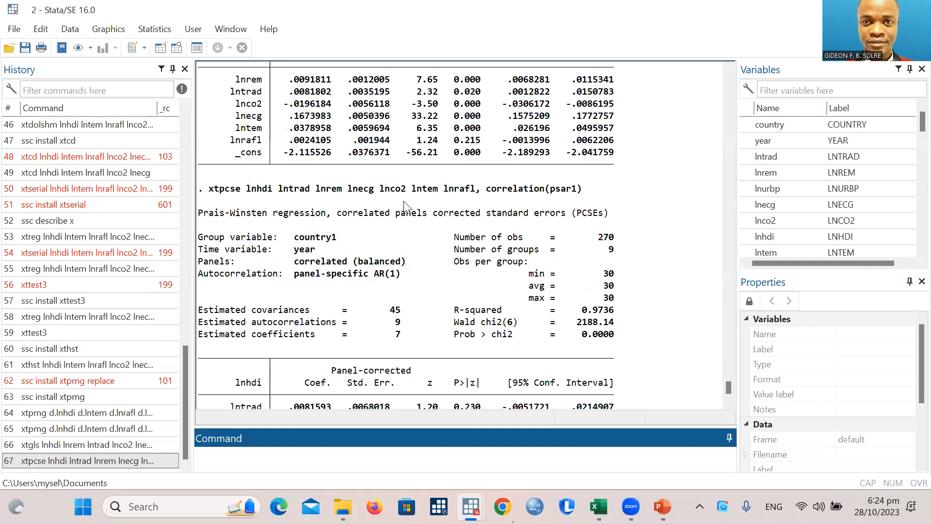
# - Compare the xtpcse panel-corrected regression results with the xtgls FGLS output, and go back to the earliest commands in the history
pyautogui.scroll(-4, 410, 300)
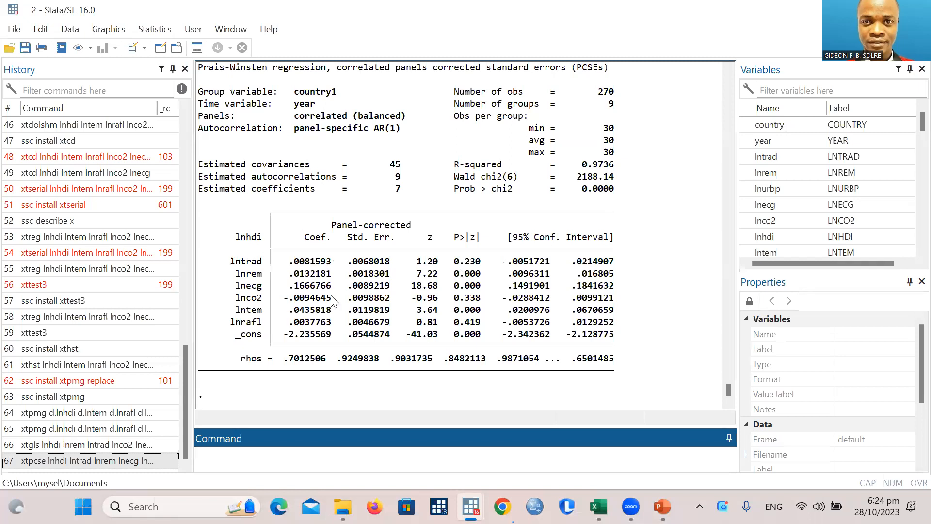
pyautogui.scroll(3, 333, 301)
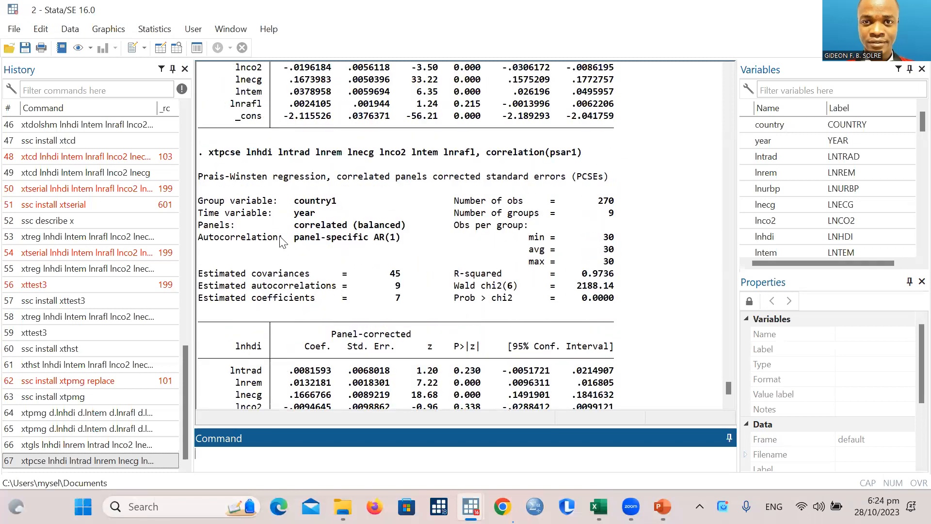
pyautogui.scroll(2, 283, 241)
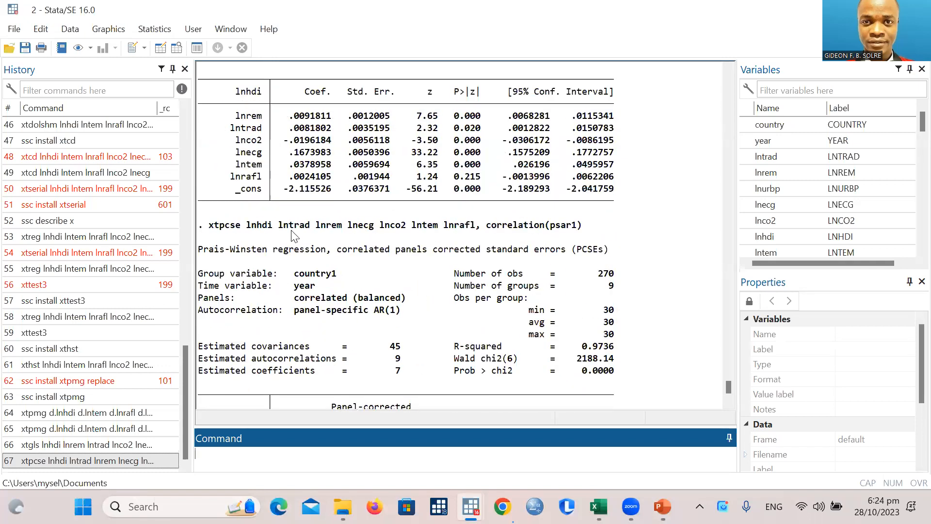
pyautogui.scroll(8, 286, 228)
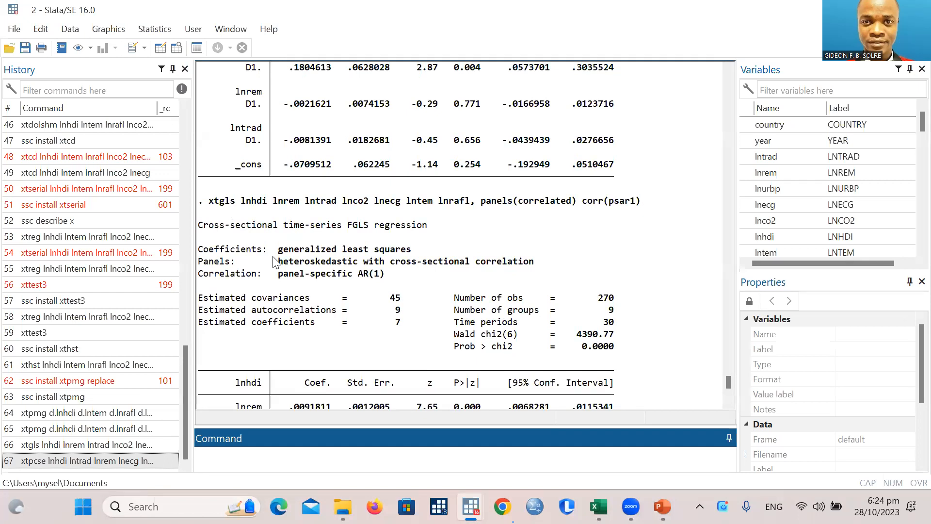
pyautogui.scroll(-6, 309, 339)
pyautogui.scroll(-7, 308, 342)
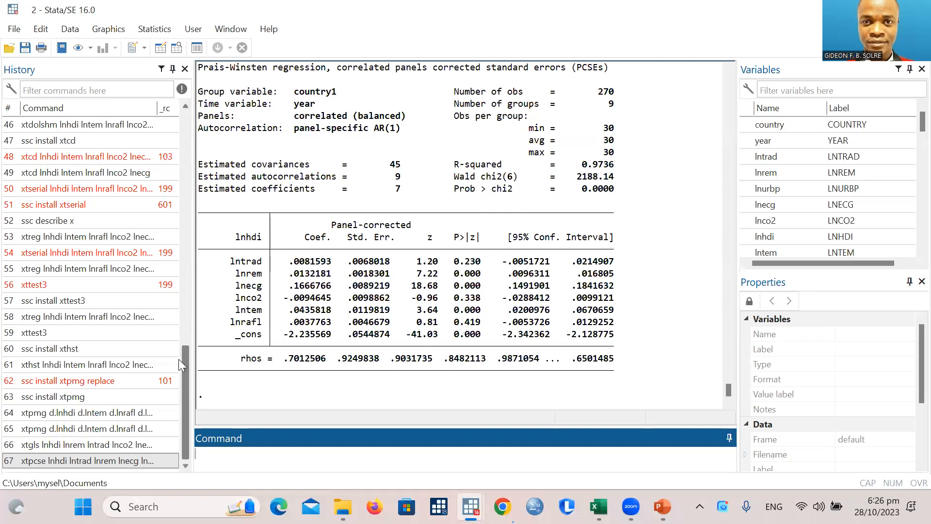
pyautogui.moveTo(183, 358); pyautogui.dragTo(158, 111)
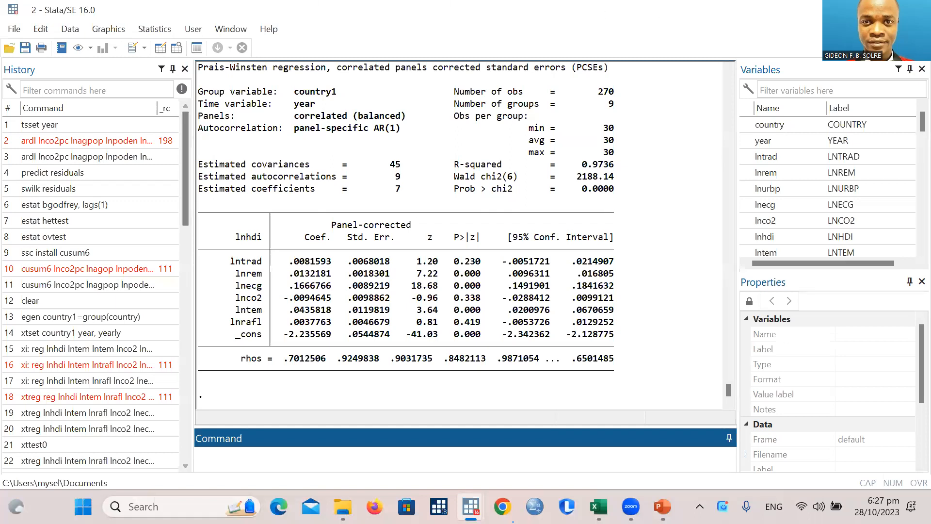
pyautogui.click(820, 413)
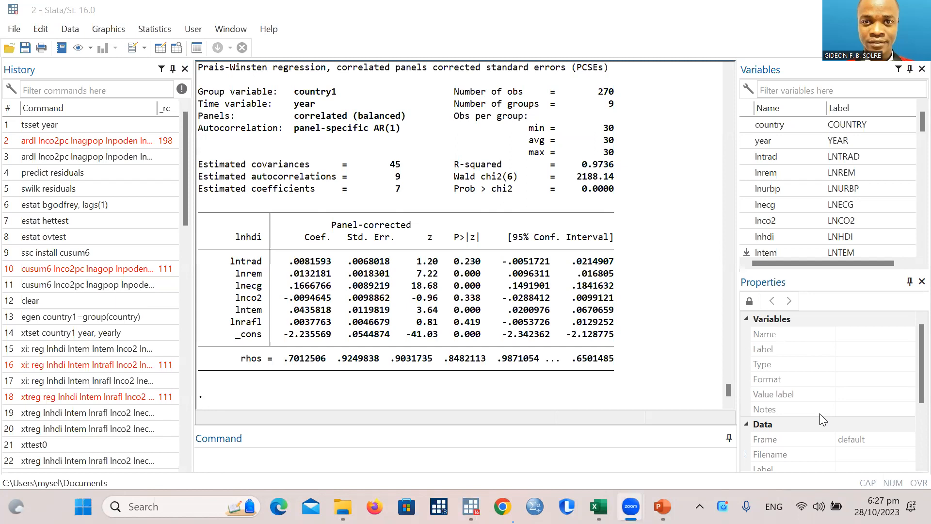